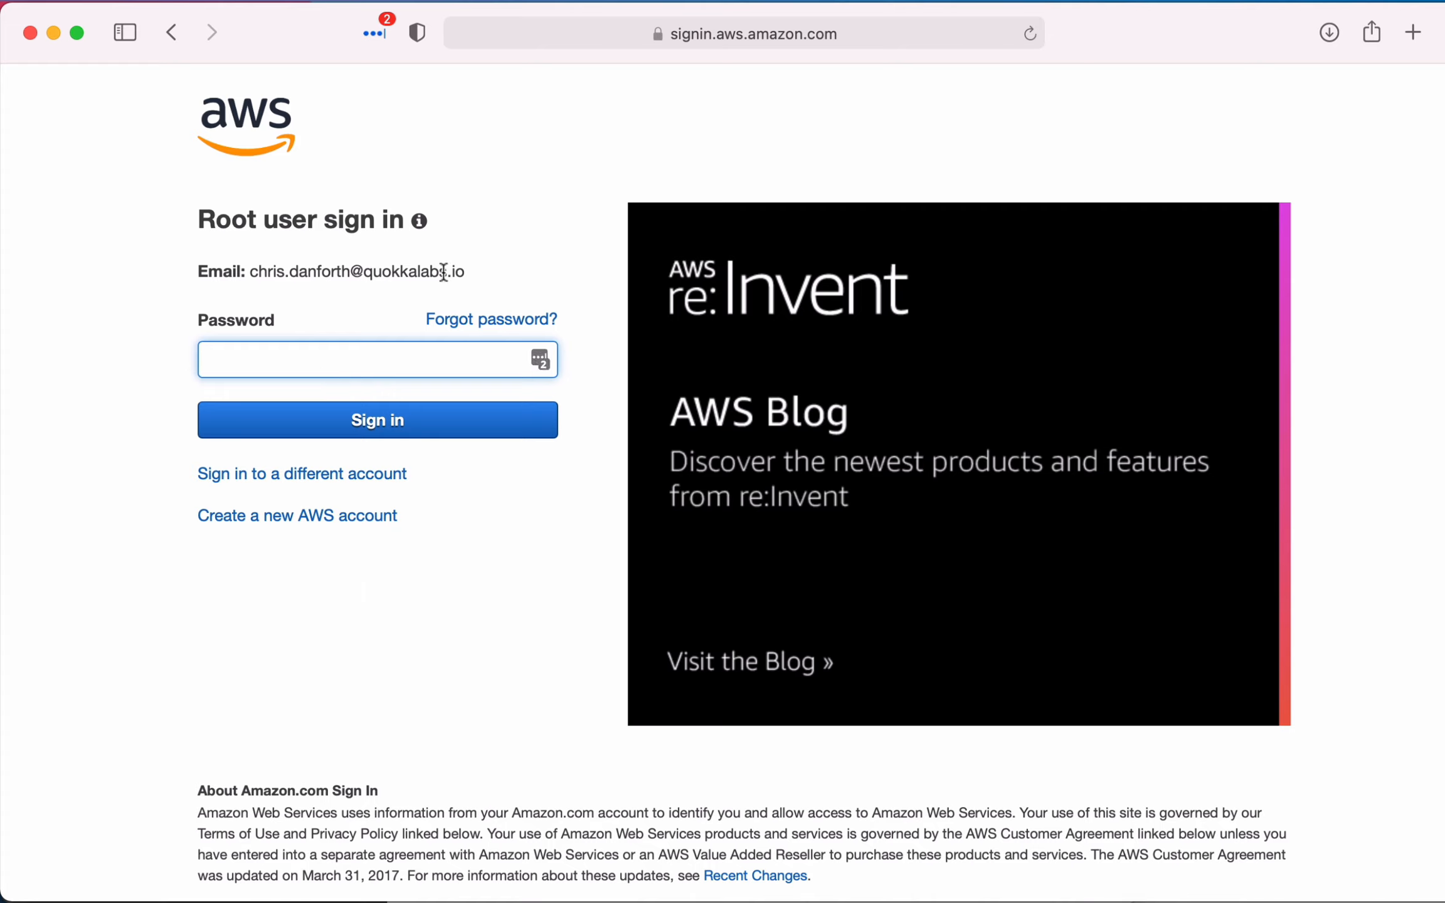
# - Fill in the root user's account password and sign in to the AWS Management Console
pyautogui.click(539, 360)
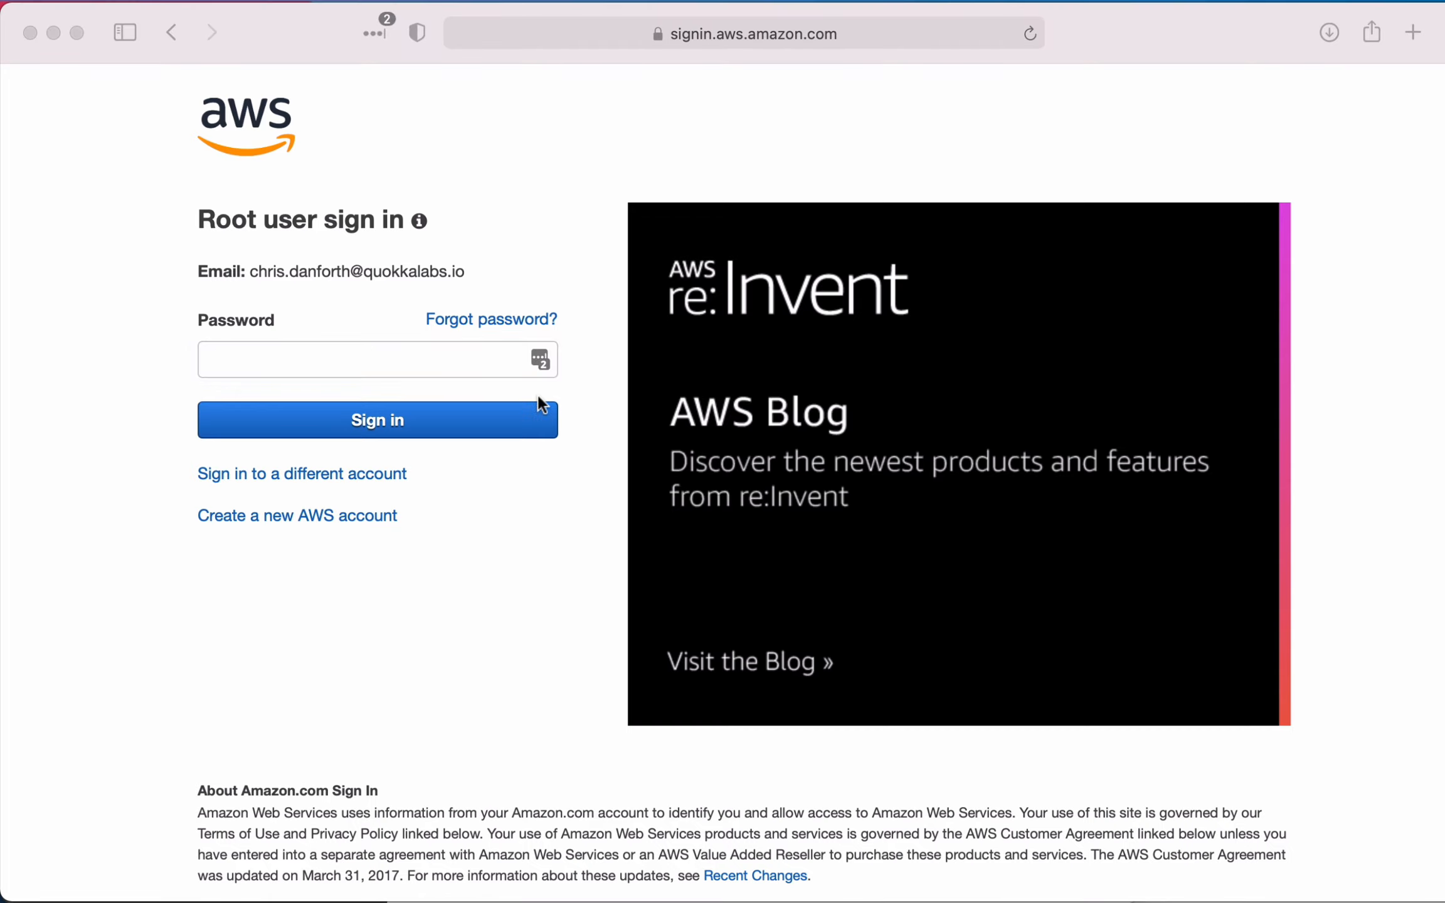
pyautogui.click(403, 536)
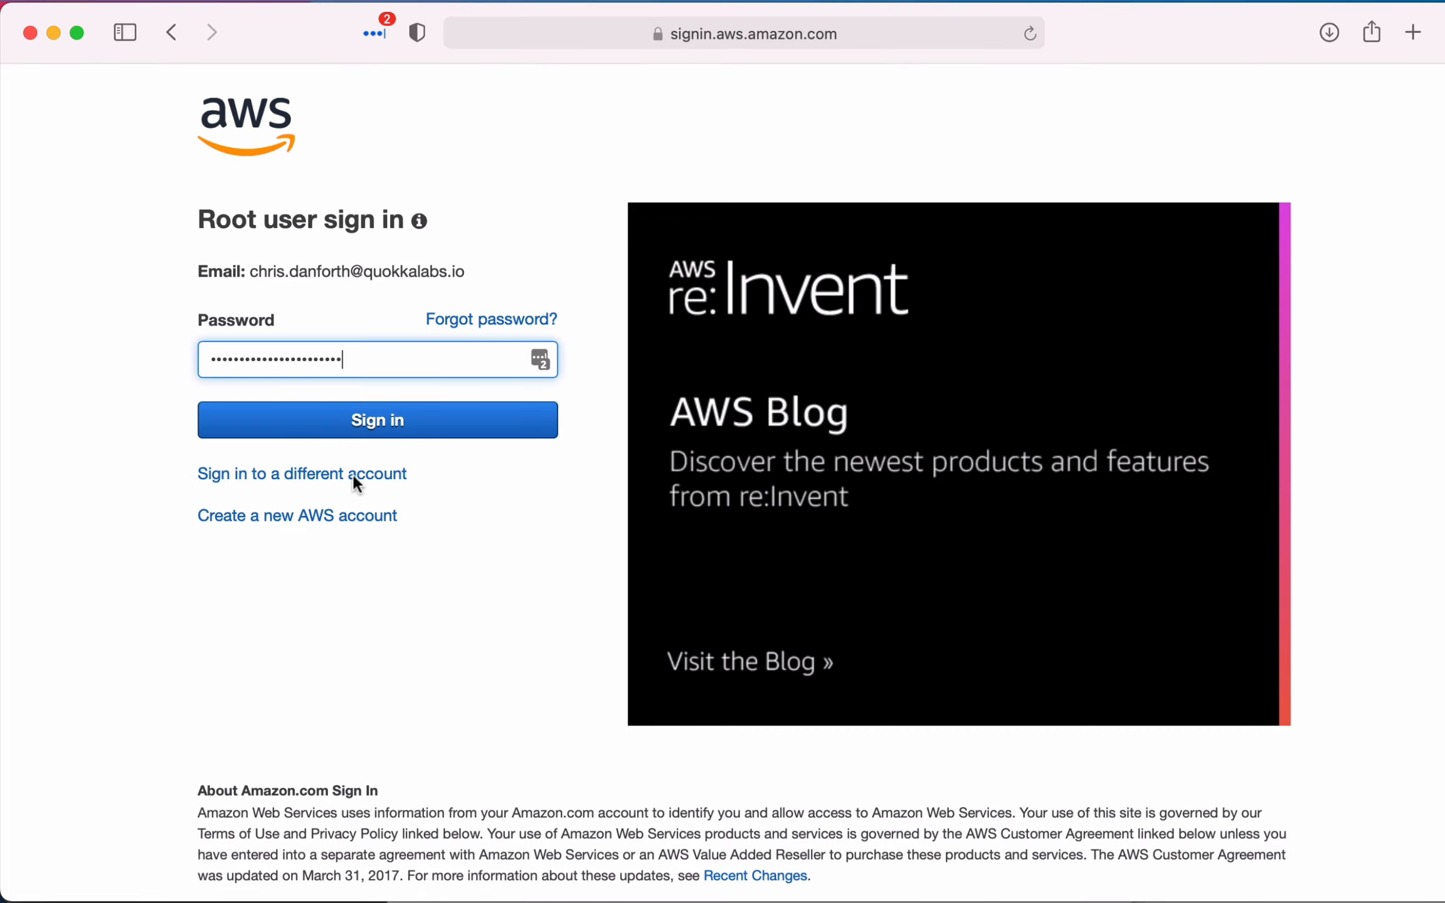
pyautogui.click(352, 431)
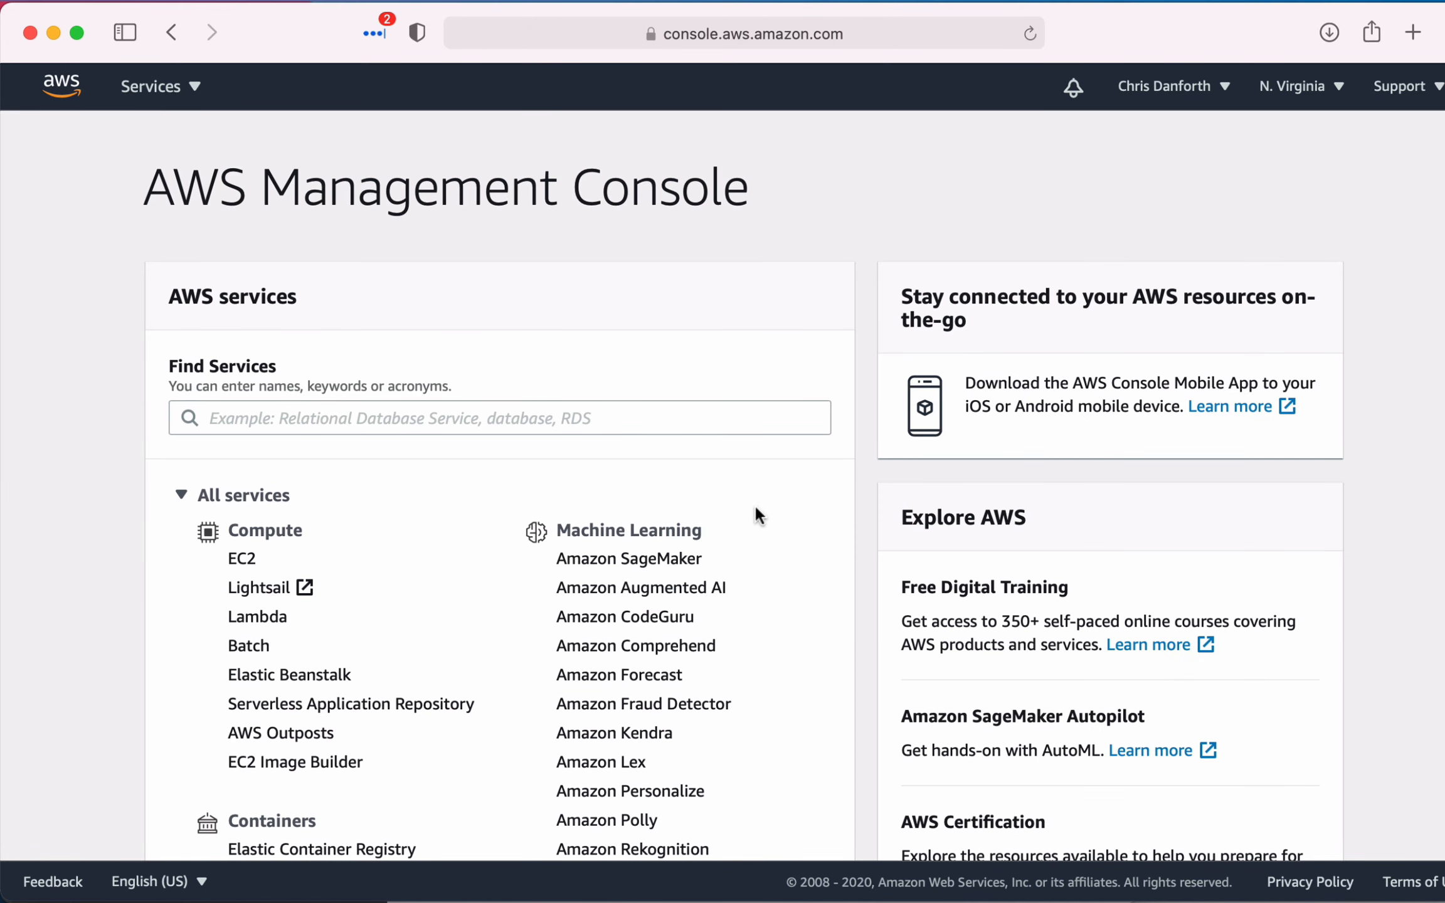
# - Open the EC2 service and review the list of running instances
pyautogui.click(250, 560)
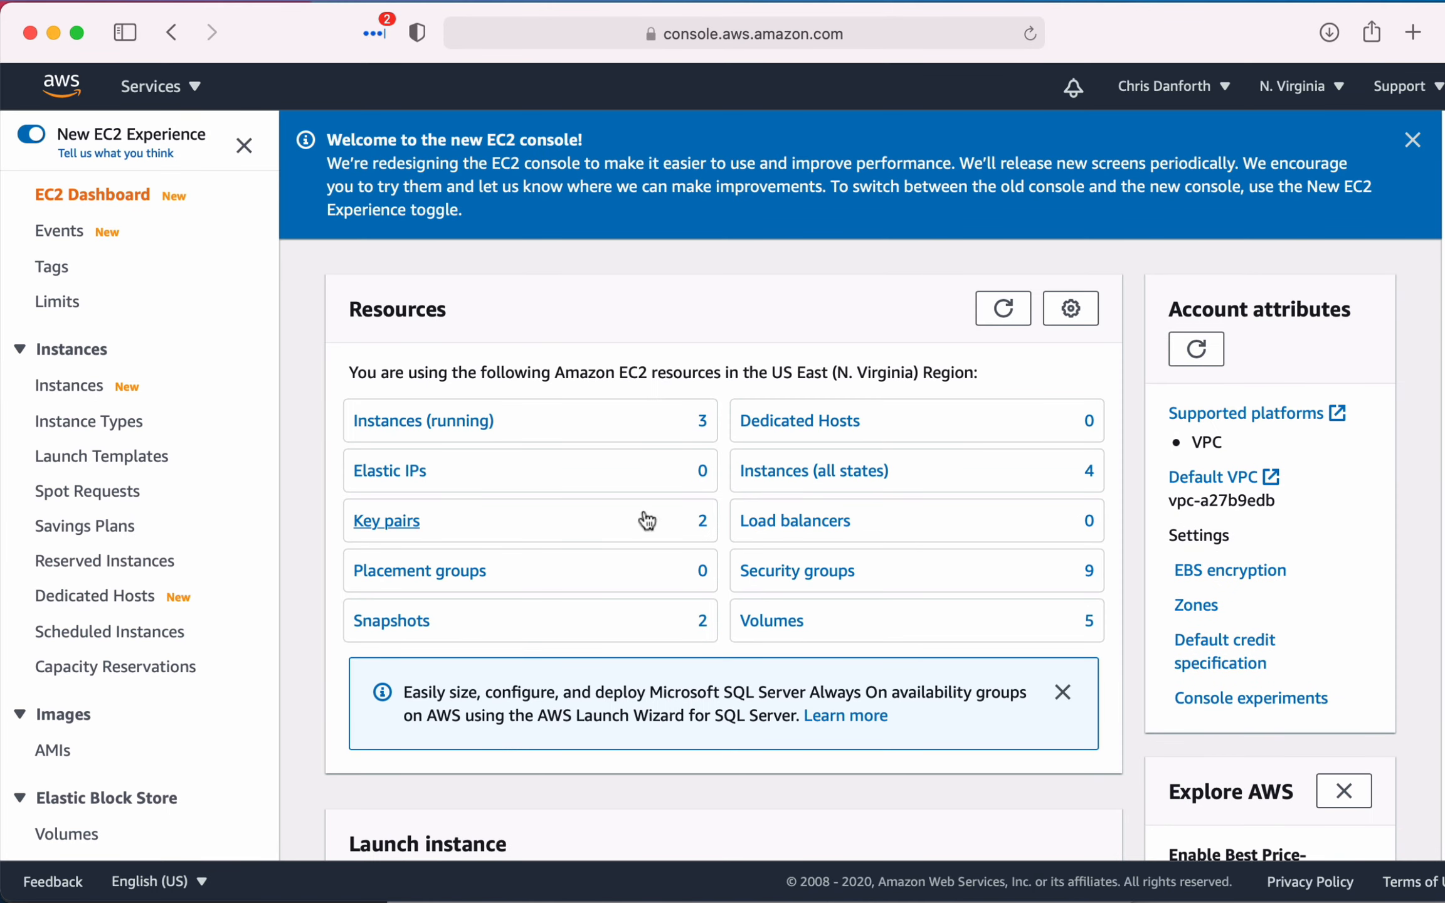
pyautogui.click(551, 429)
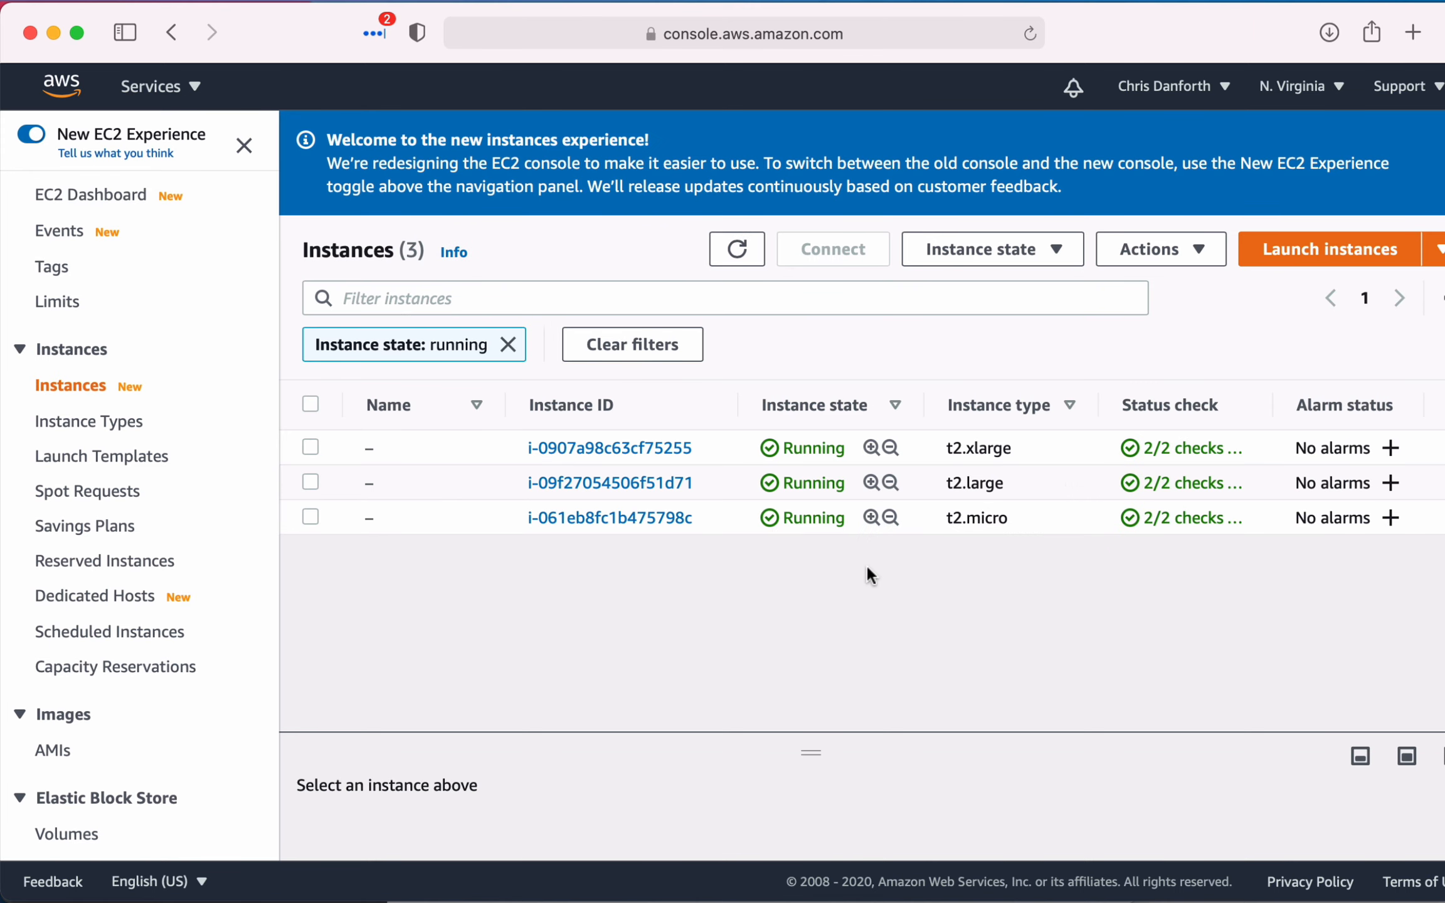
pyautogui.hscroll(2, 936, 519)
pyautogui.hscroll(5, 937, 519)
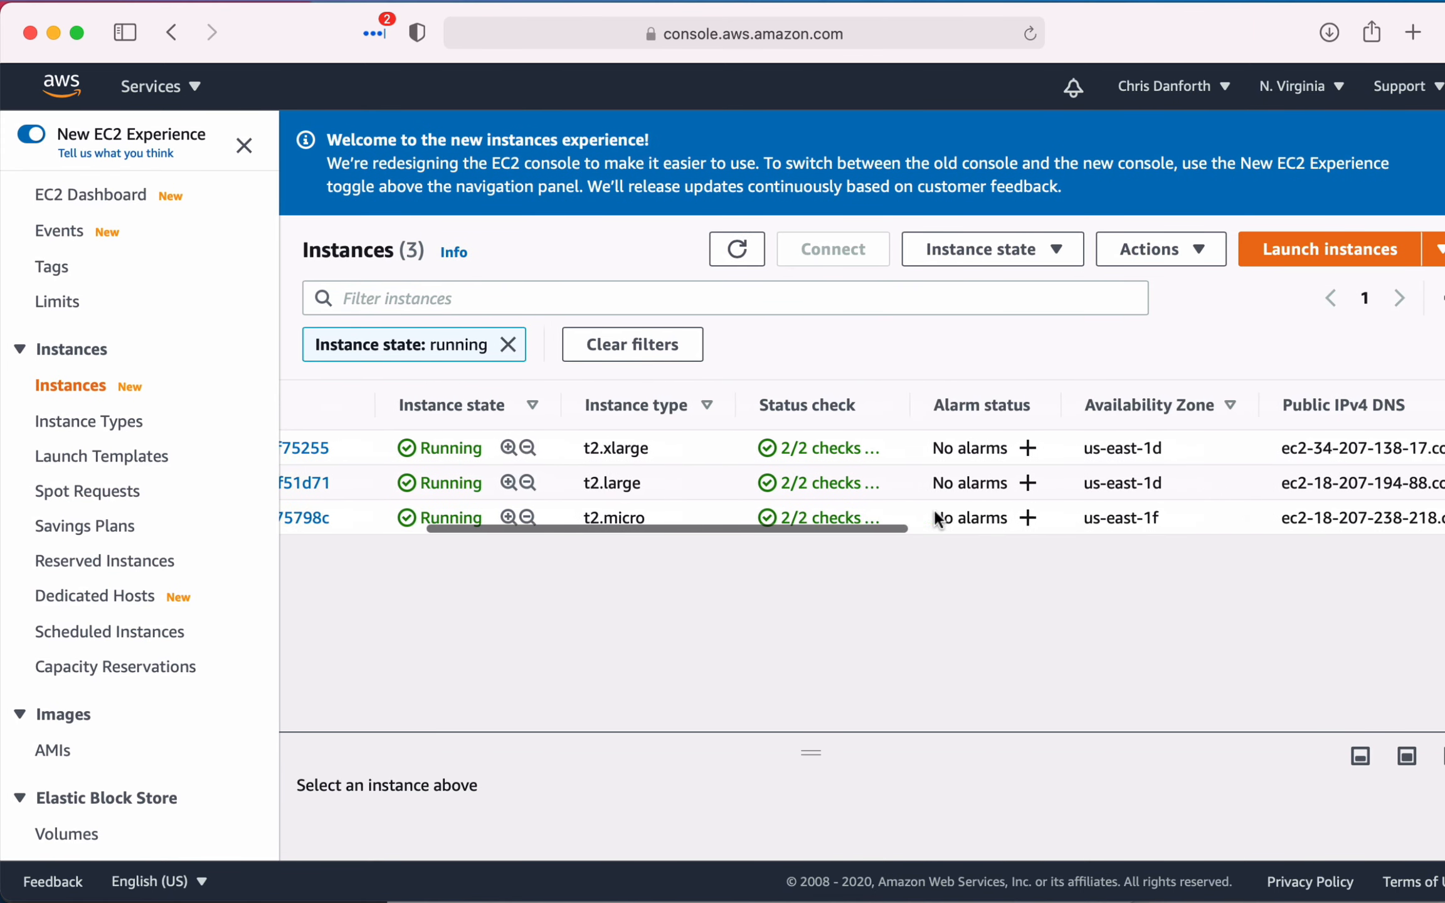
pyautogui.hscroll(-6, 936, 519)
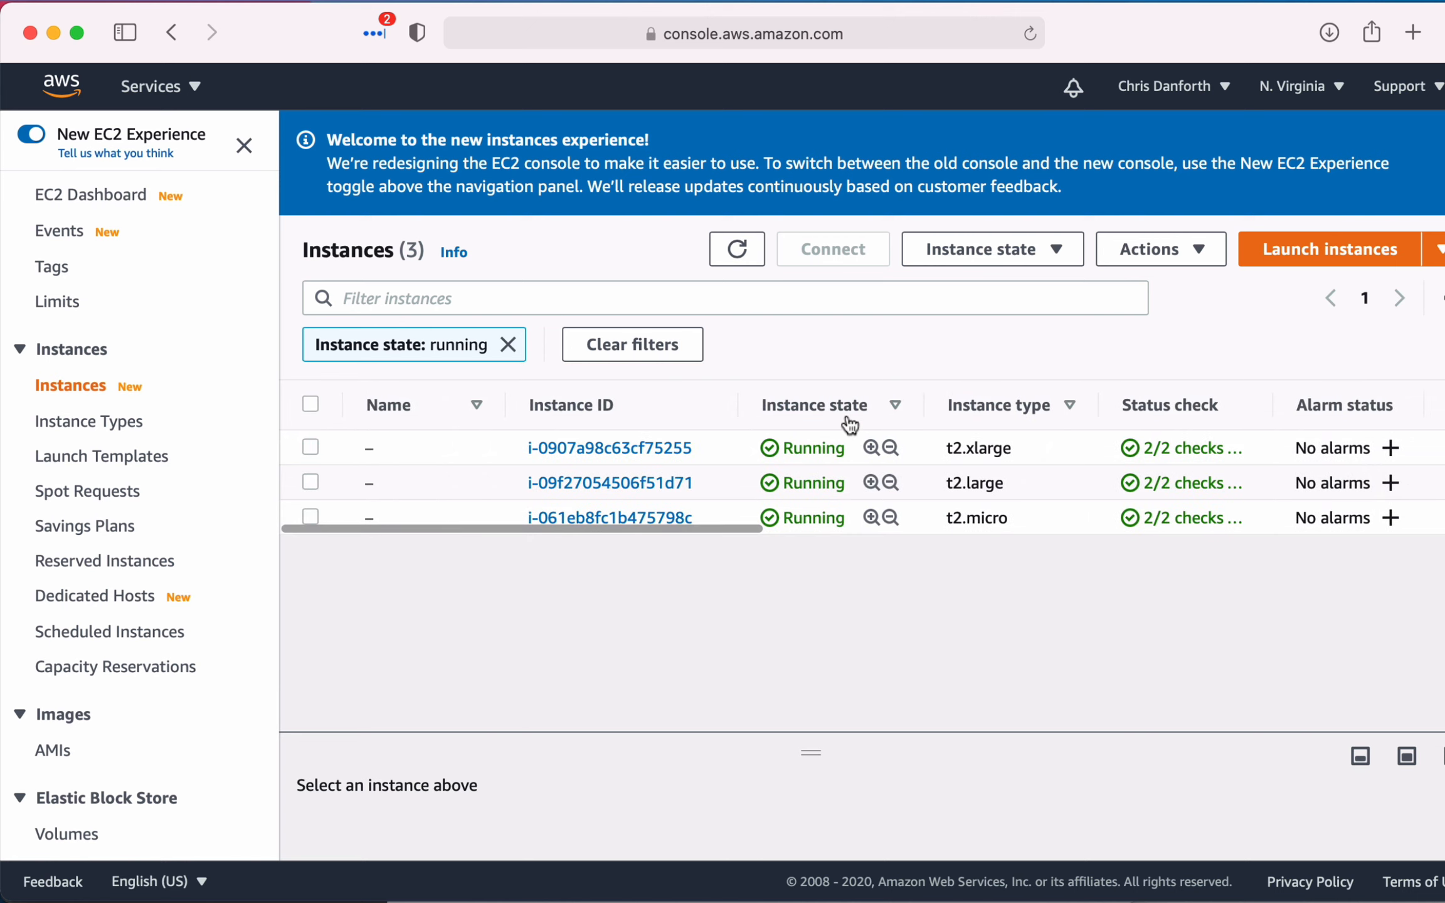
# - Start launching a new instance and select the Ubuntu Server 20.04 LTS (HVM), SSD Volume Type image with 64-bit (x86) architecture
pyautogui.click(1356, 247)
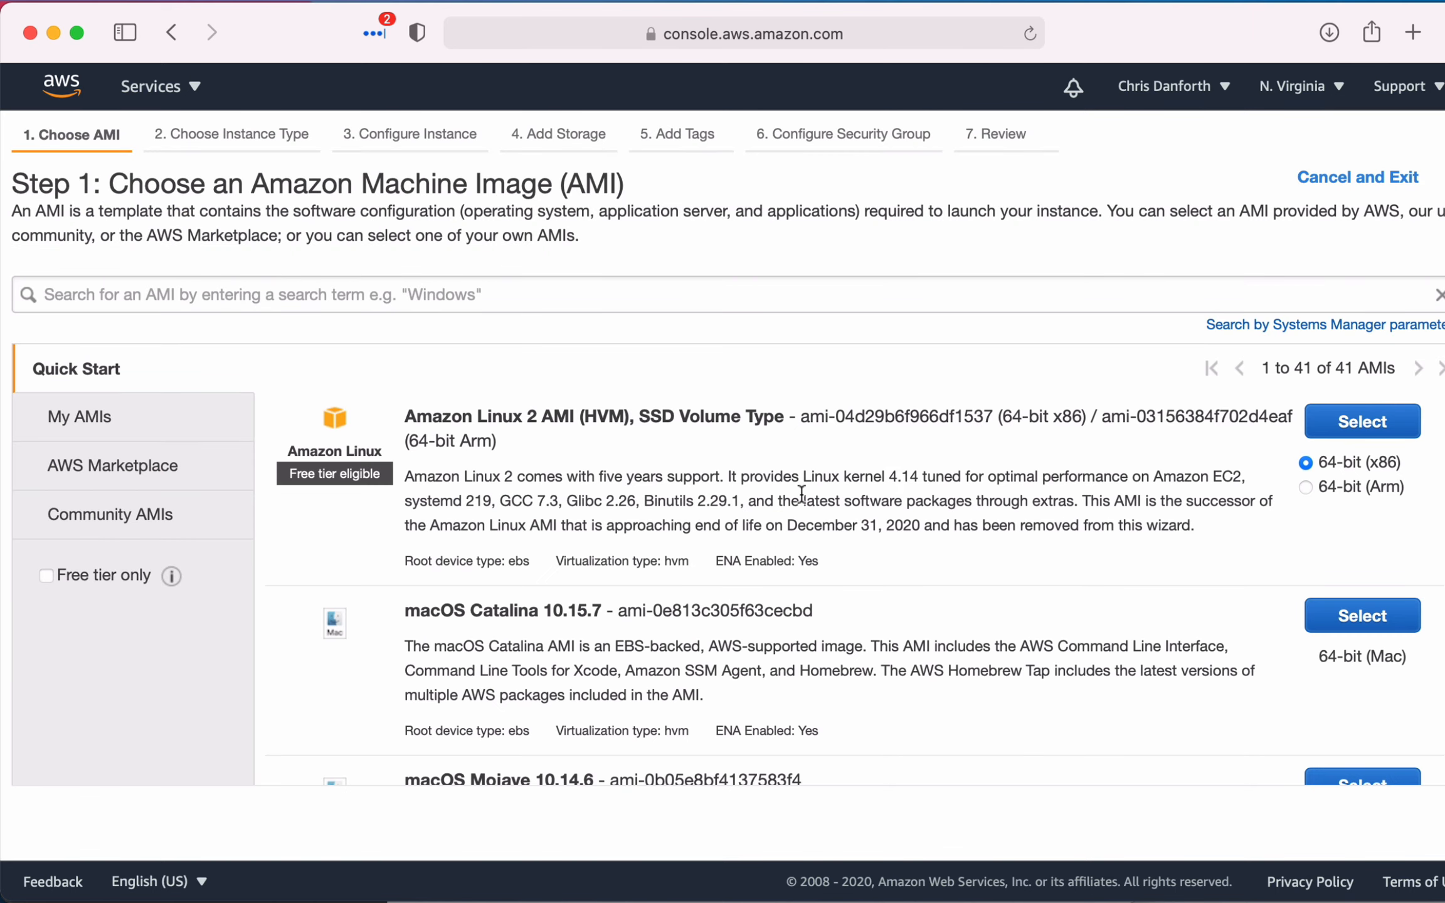
pyautogui.scroll(-3, 800, 568)
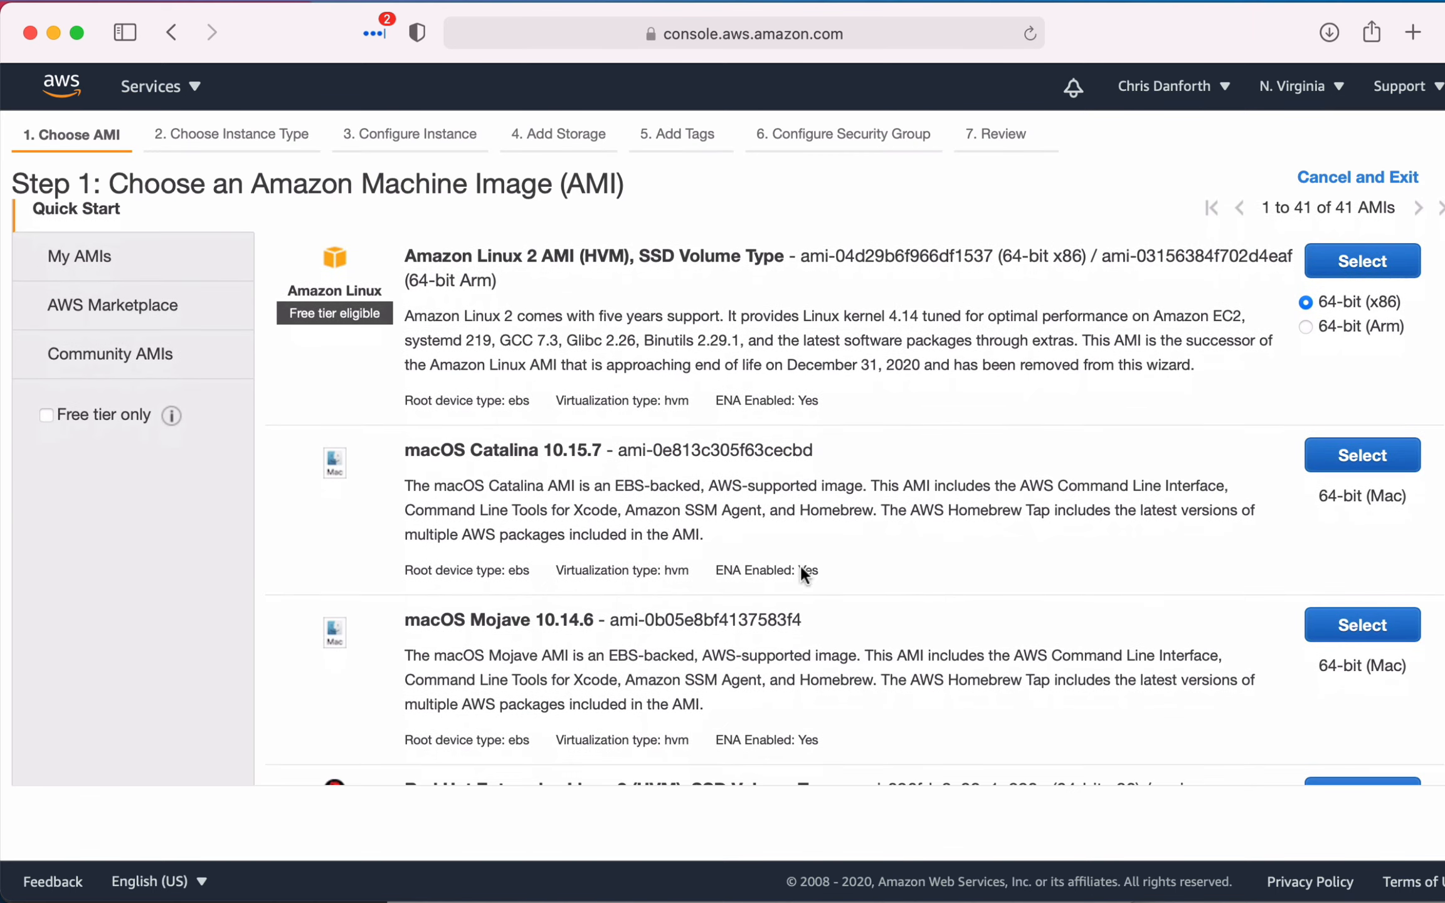
pyautogui.scroll(2, 799, 563)
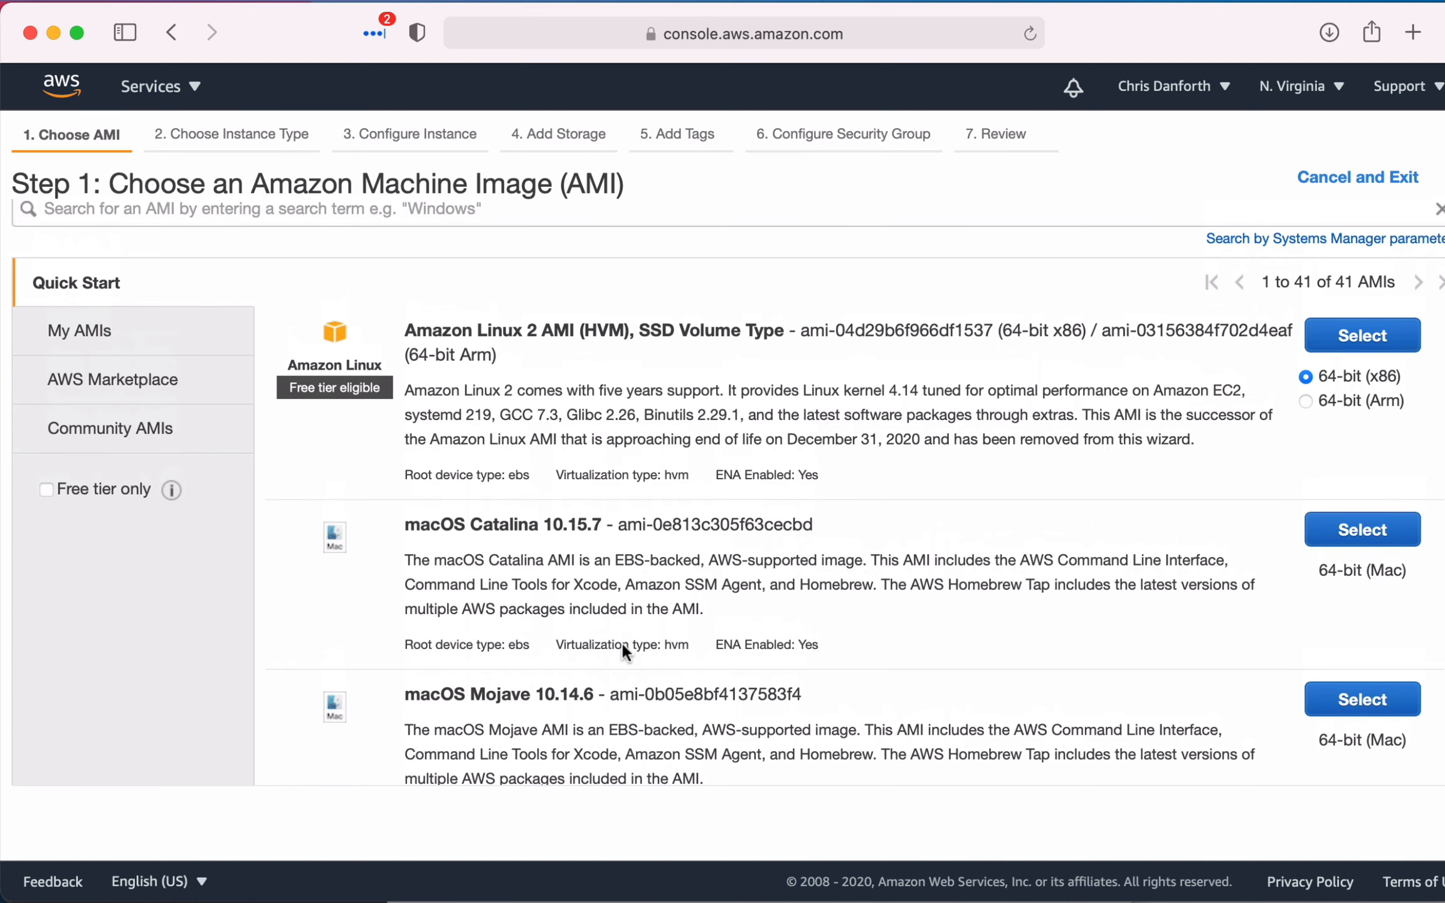
pyautogui.scroll(-2, 747, 690)
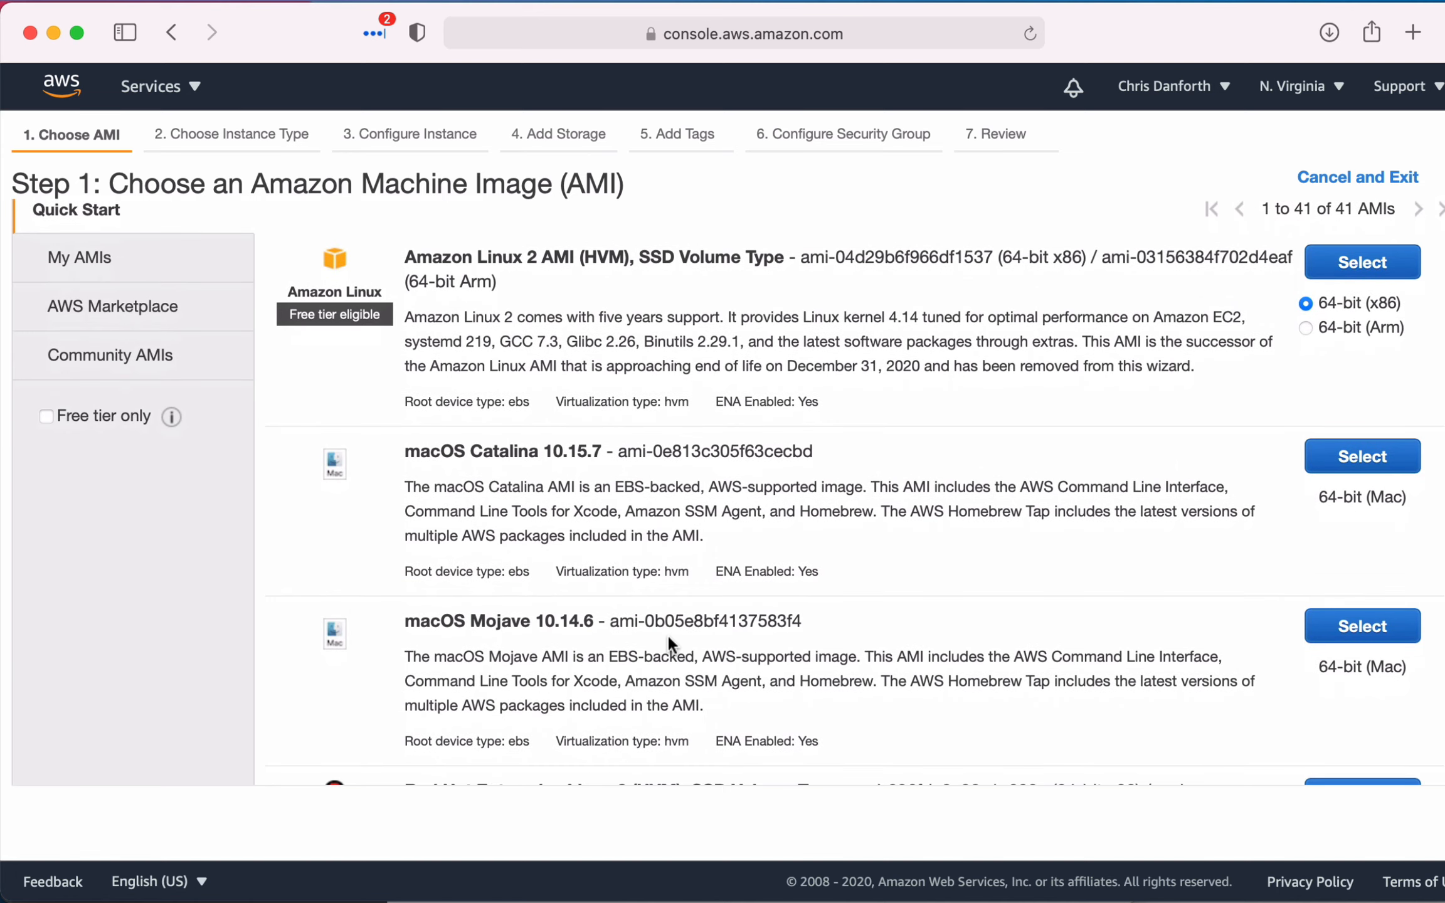
pyautogui.scroll(-3, 668, 635)
pyautogui.scroll(-3, 669, 635)
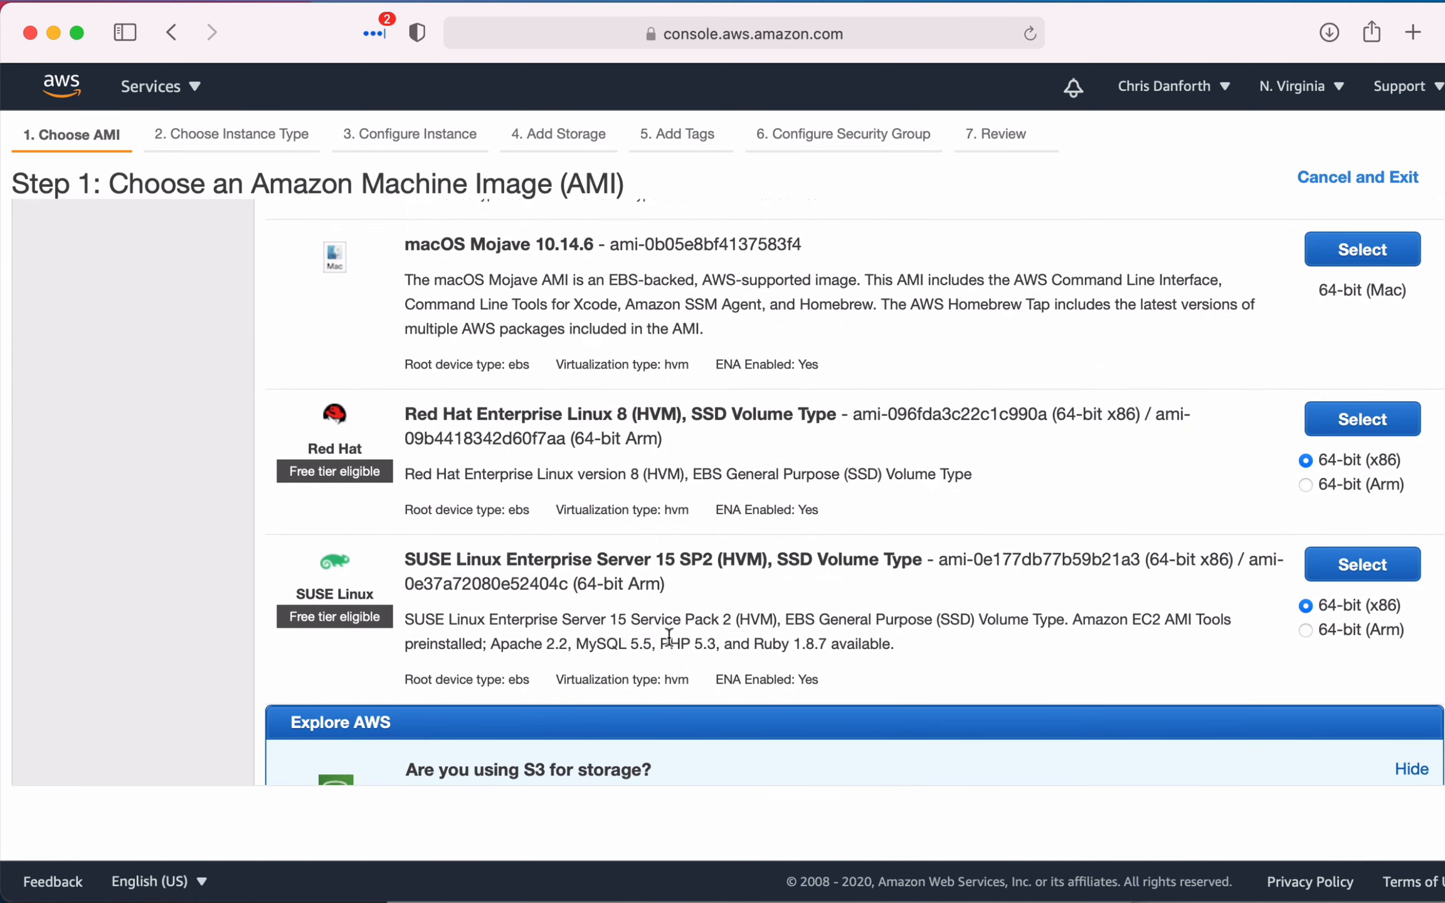
pyautogui.scroll(-1, 669, 635)
pyautogui.scroll(-3, 668, 635)
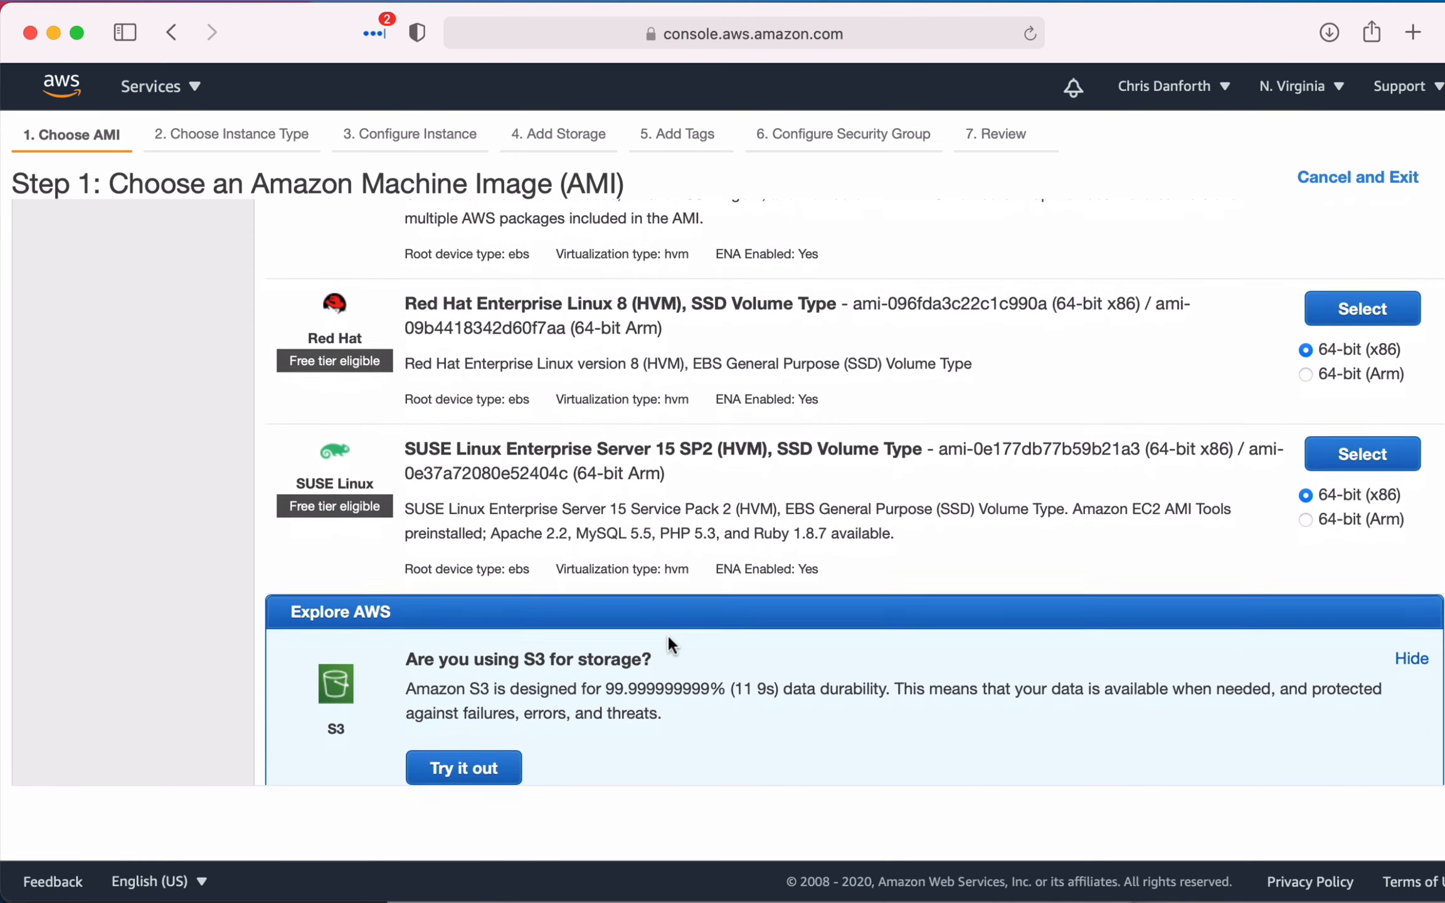
pyautogui.scroll(-4, 667, 634)
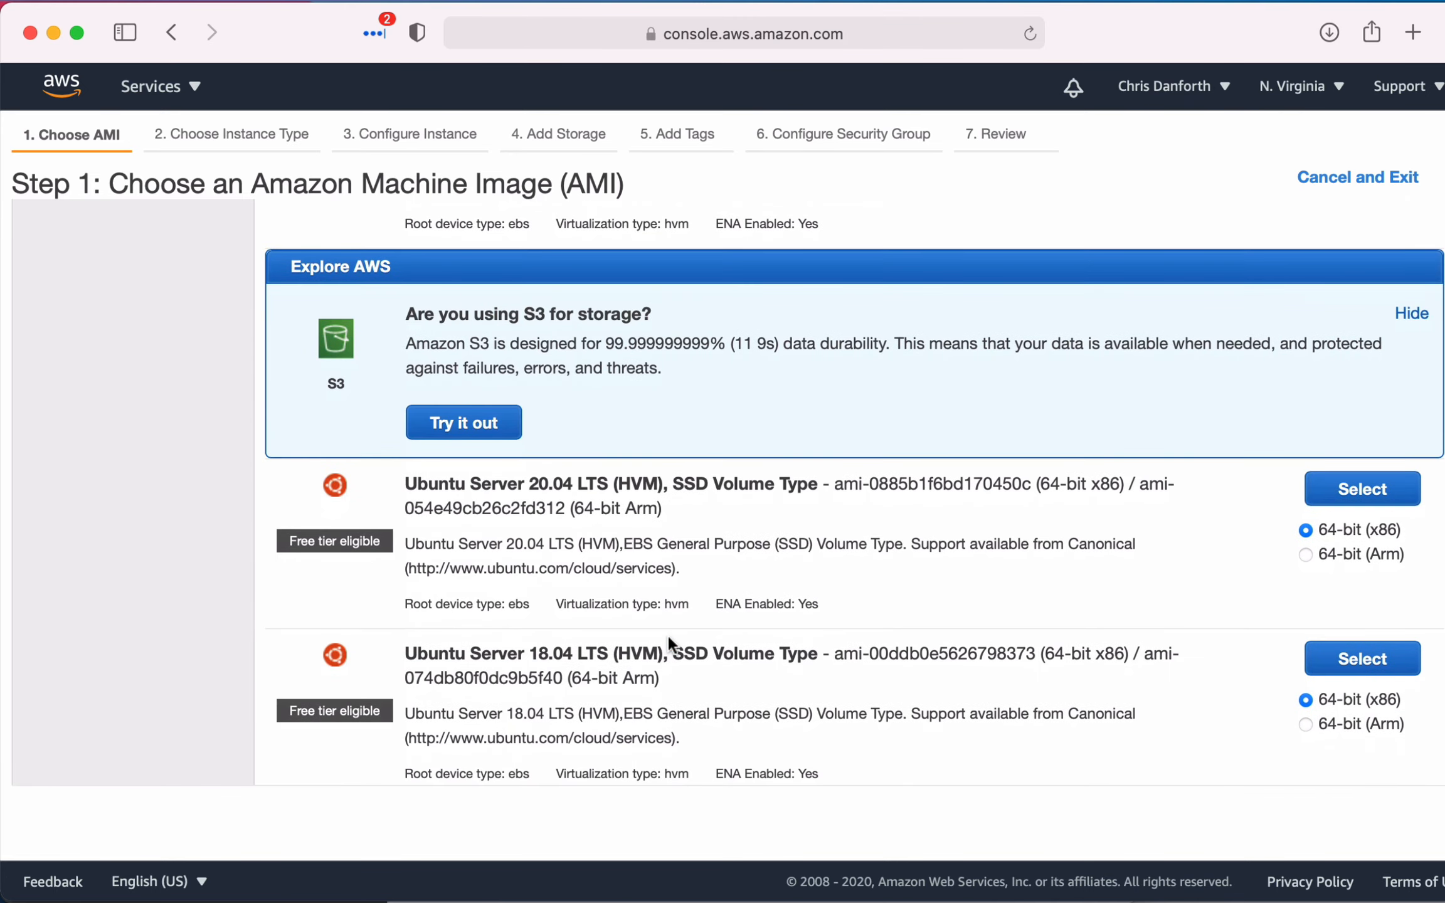
pyautogui.scroll(-2, 868, 606)
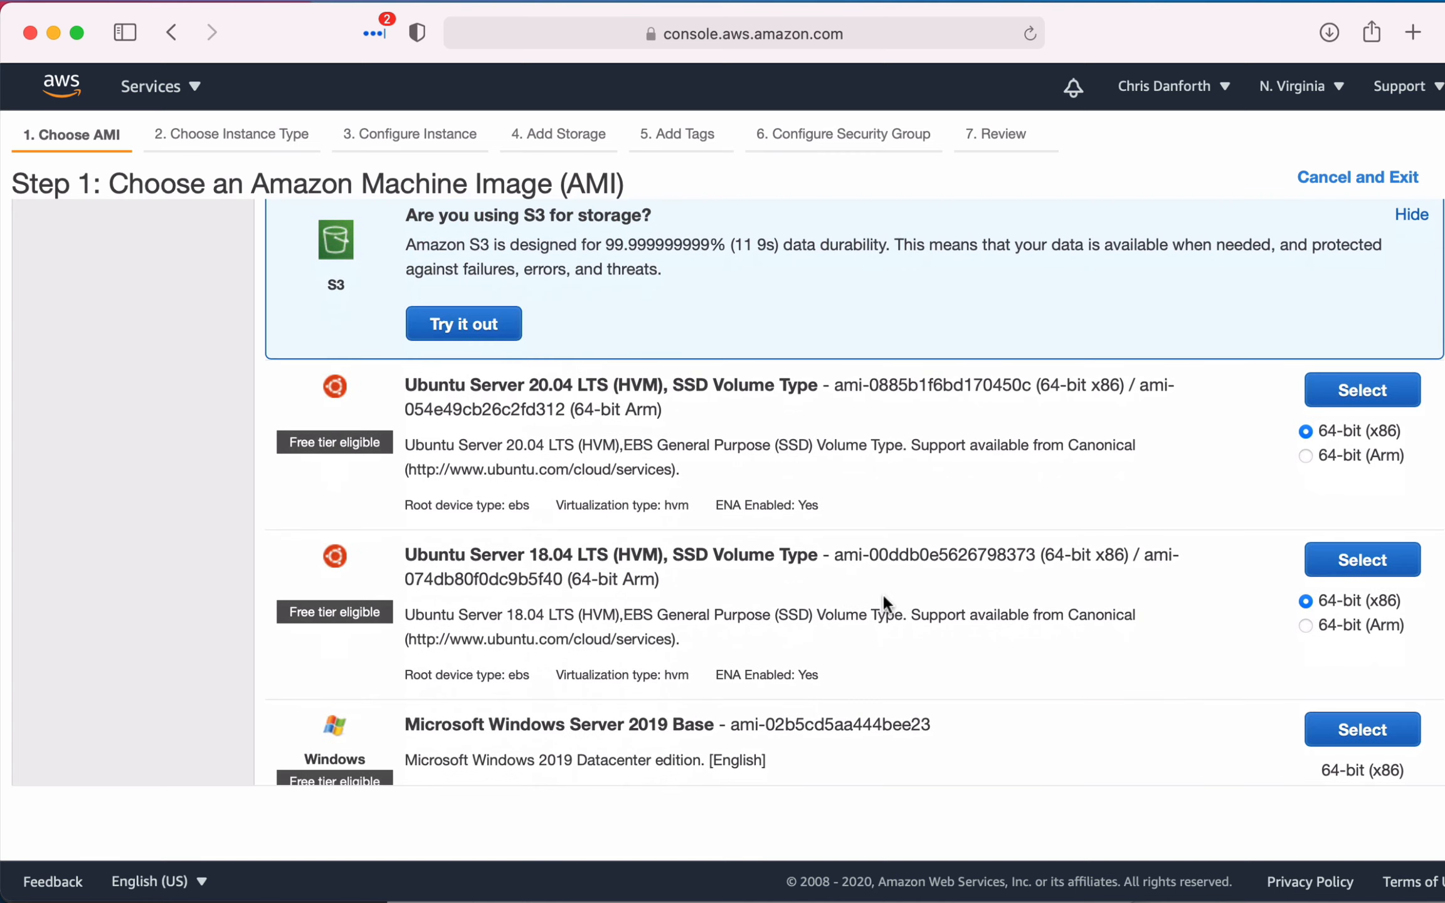
pyautogui.click(1366, 392)
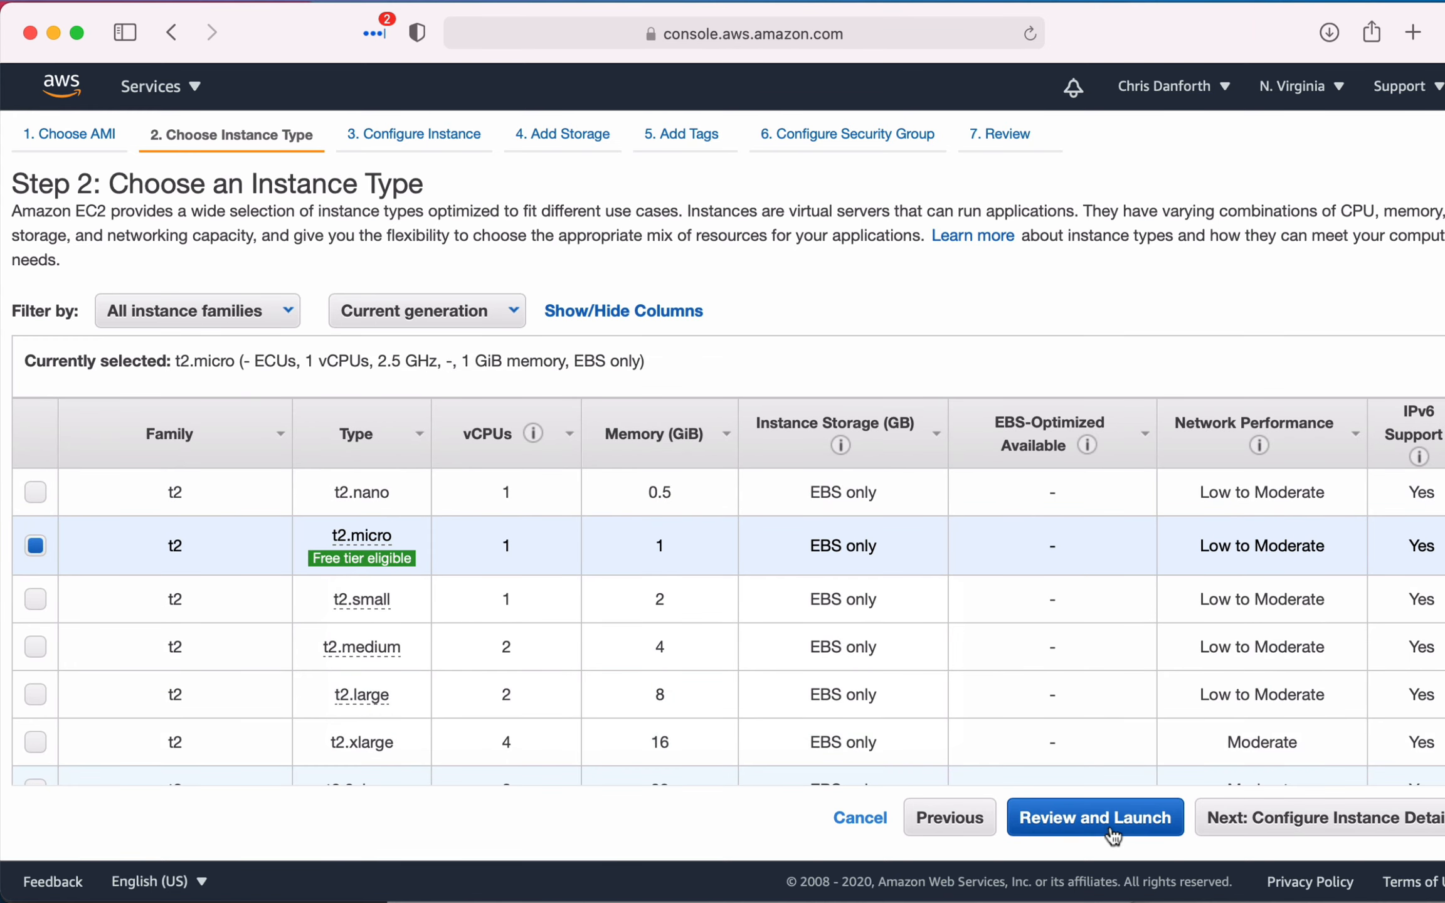
# - Accept the t2.micro instance type and check the network and subnet options in the instance details, keeping the defaults
pyautogui.click(1326, 818)
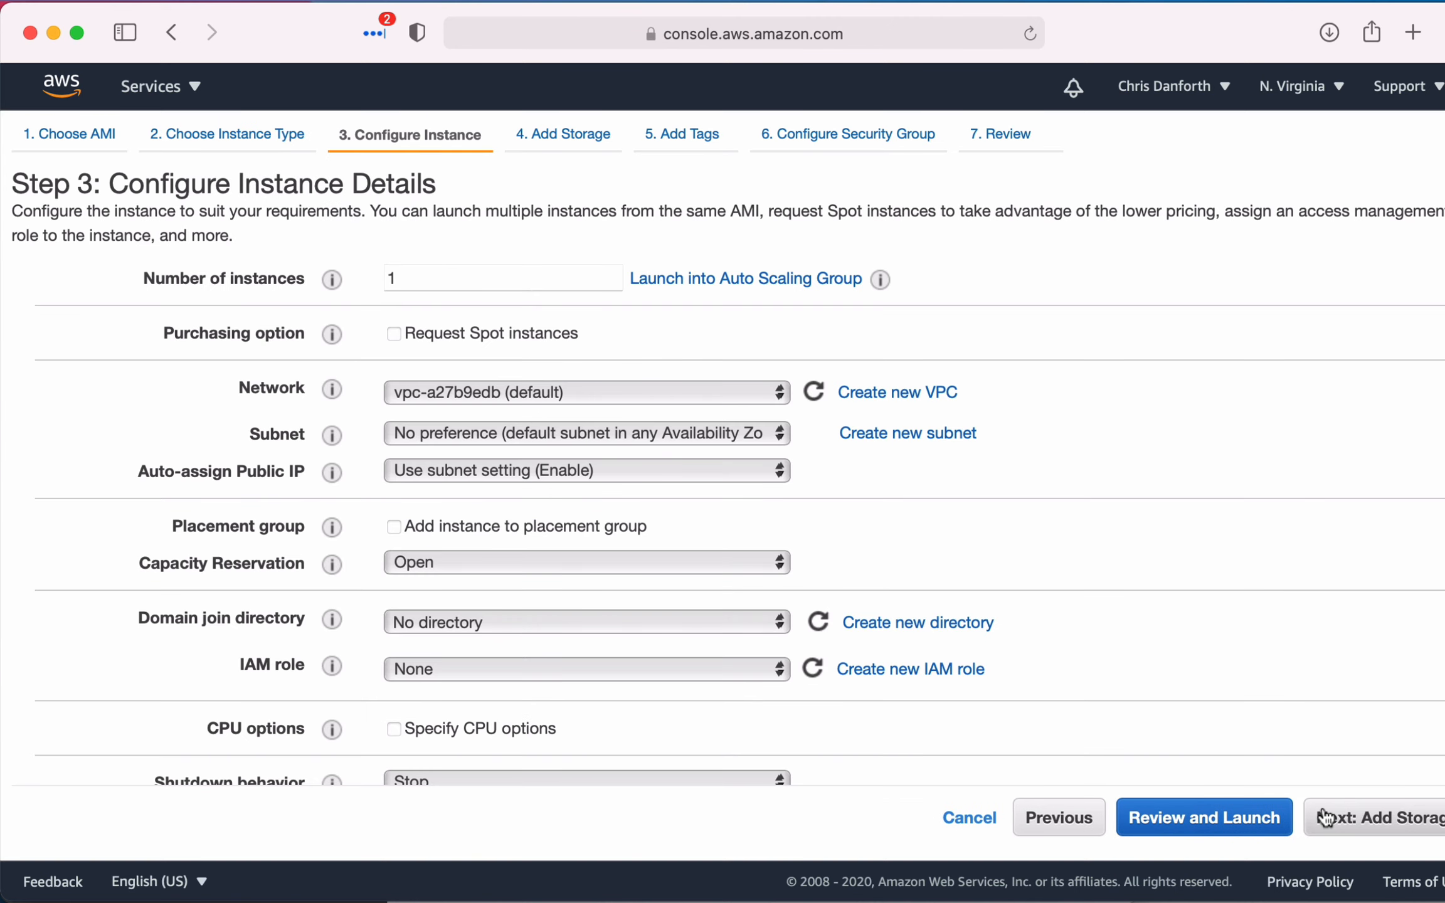
pyautogui.click(560, 390)
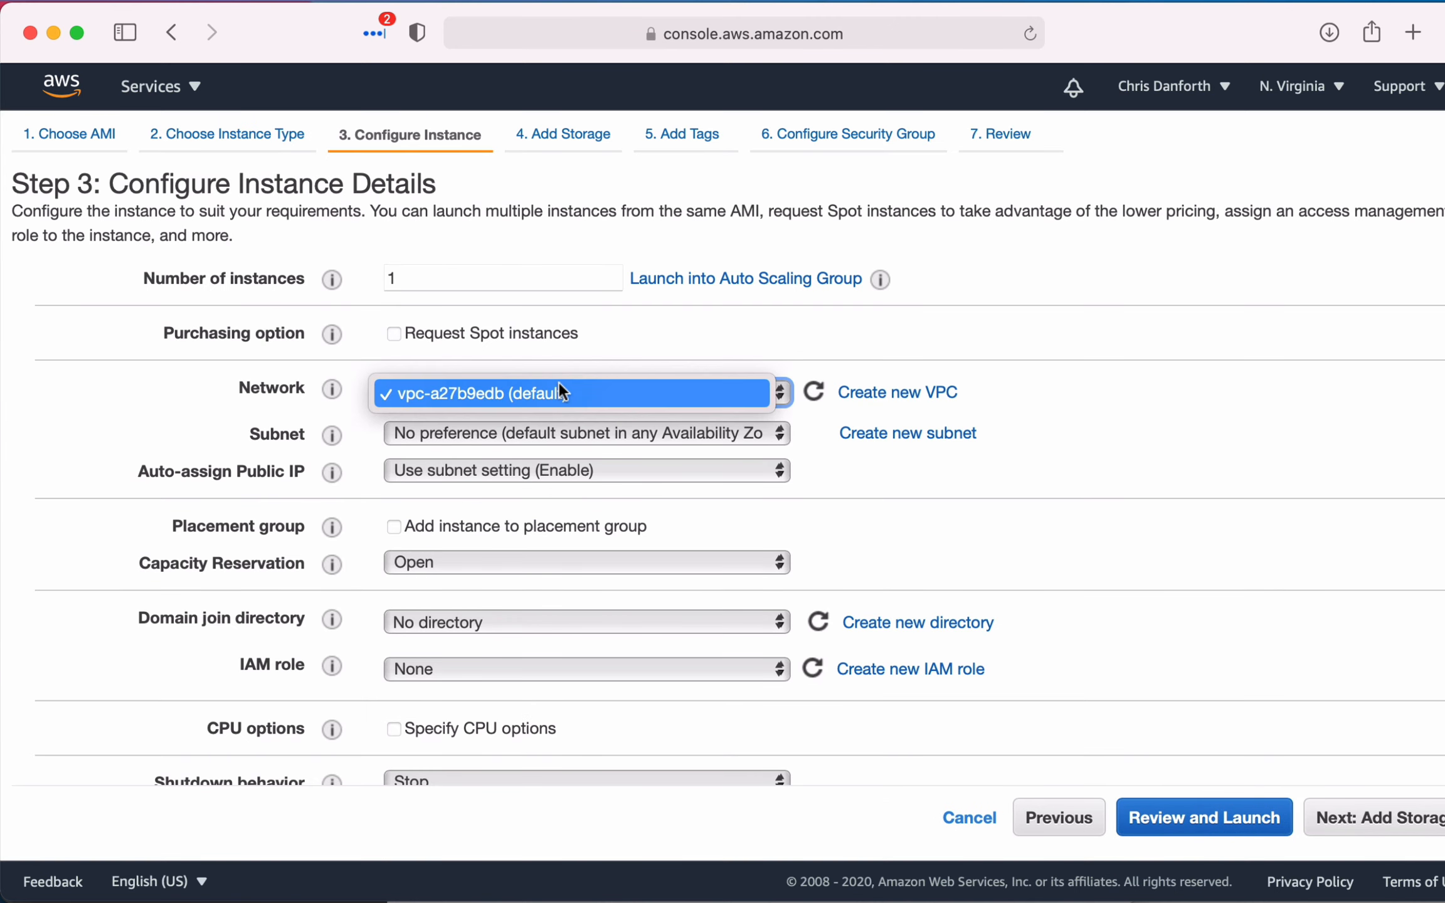
pyautogui.click(560, 391)
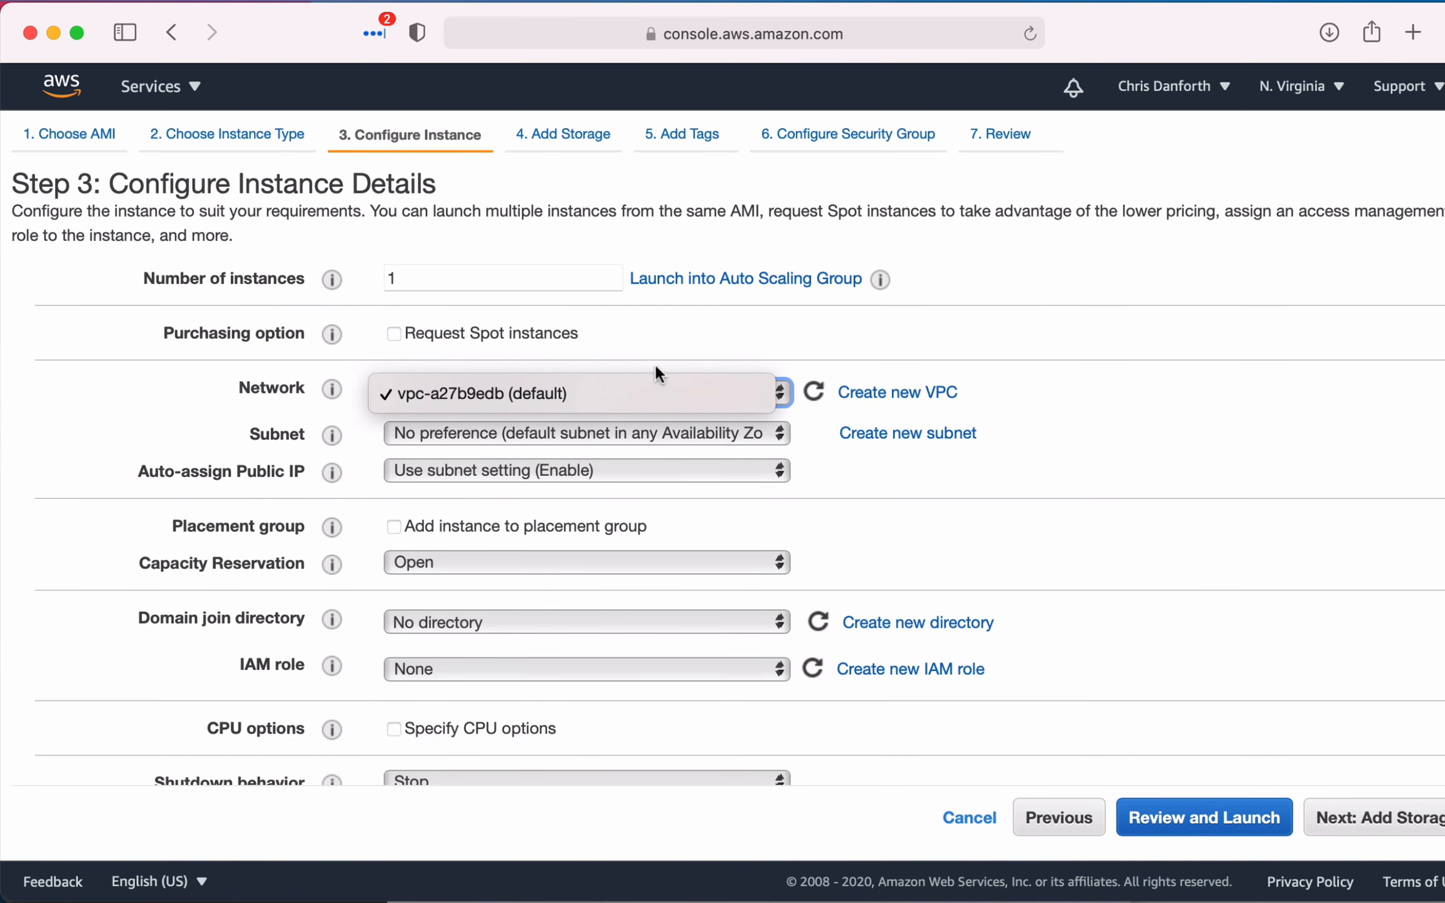
pyautogui.click(1028, 282)
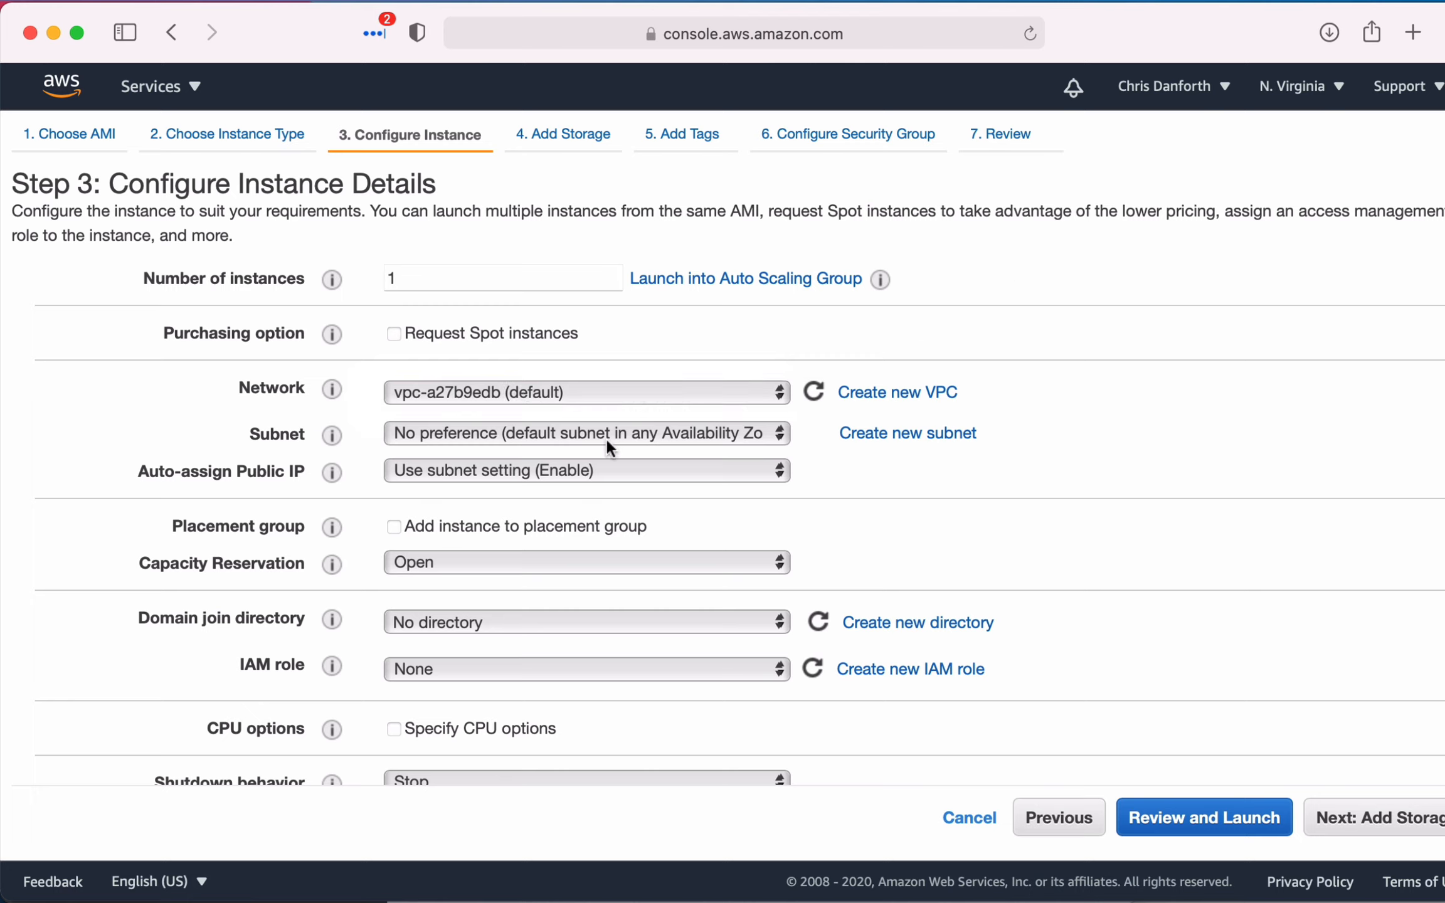
pyautogui.click(666, 432)
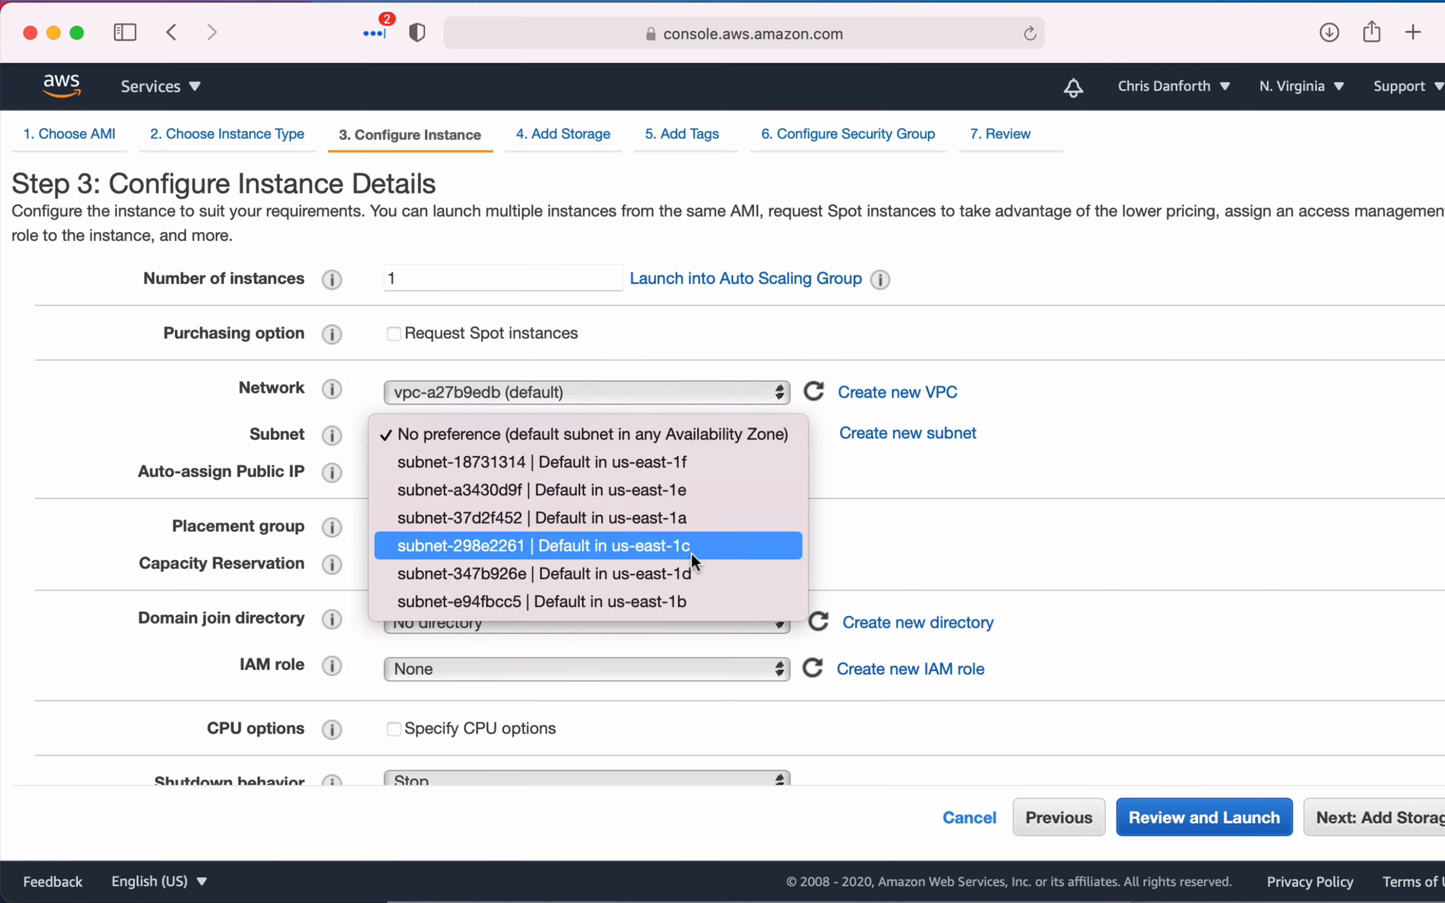
pyautogui.click(970, 494)
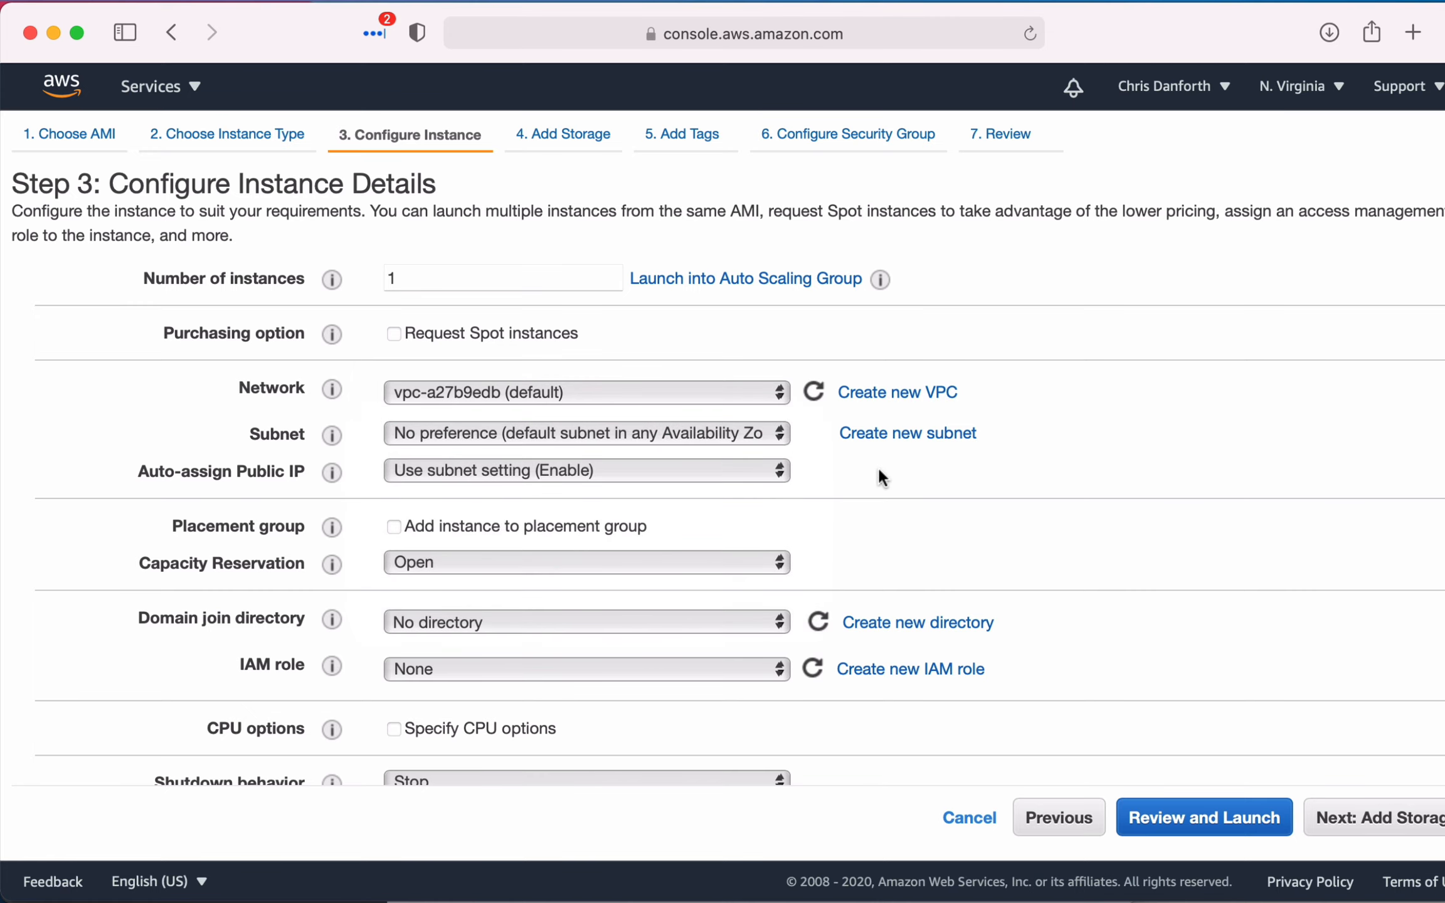
# - Review the remaining instance details, then accept the default details and storage settings to reach the tags stage
pyautogui.scroll(-5, 805, 515)
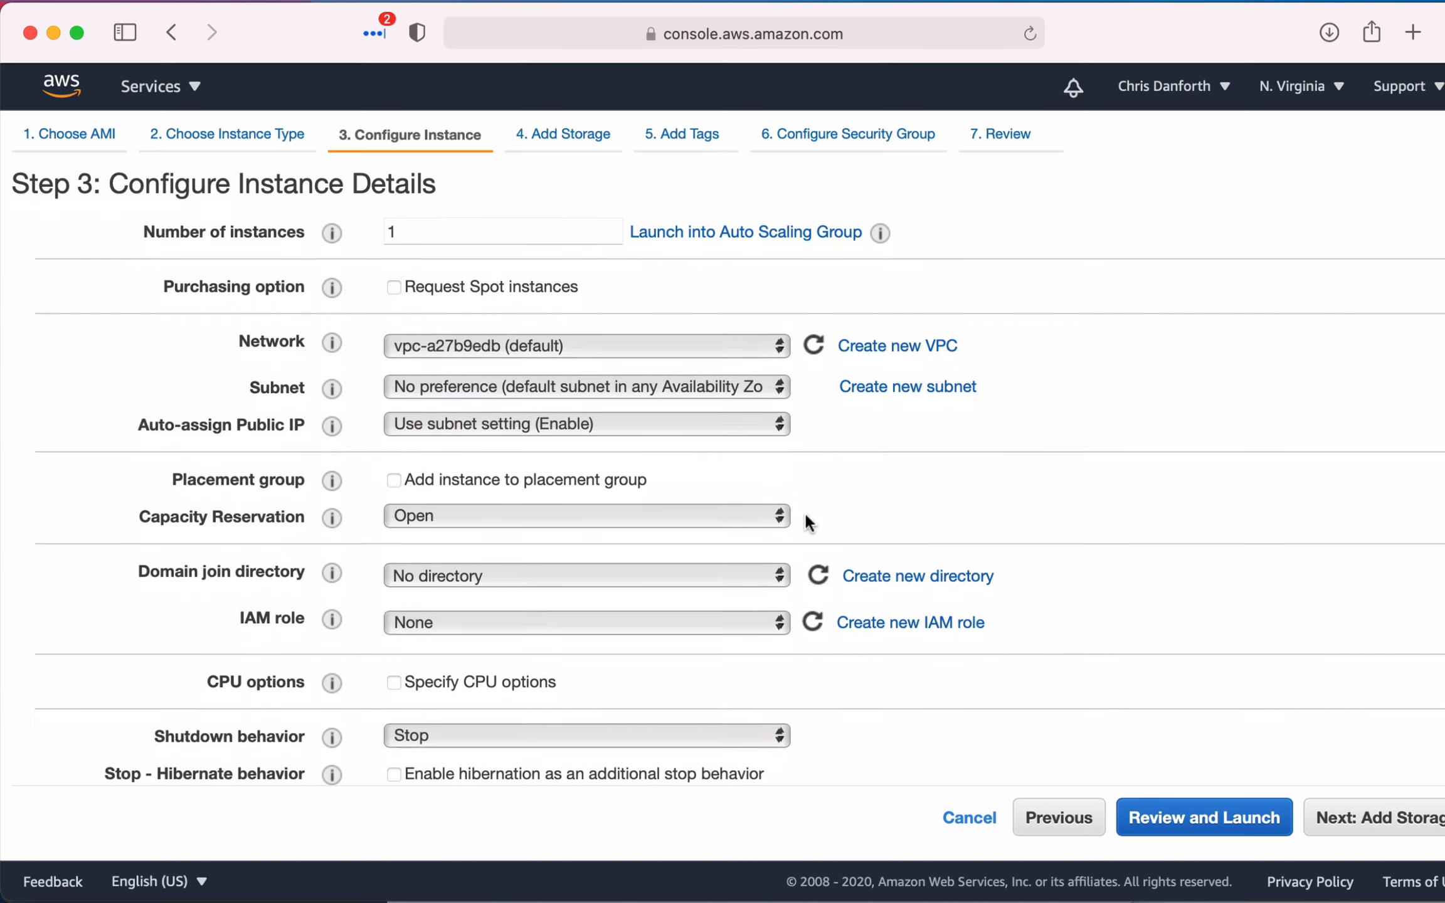
pyautogui.scroll(-10, 805, 516)
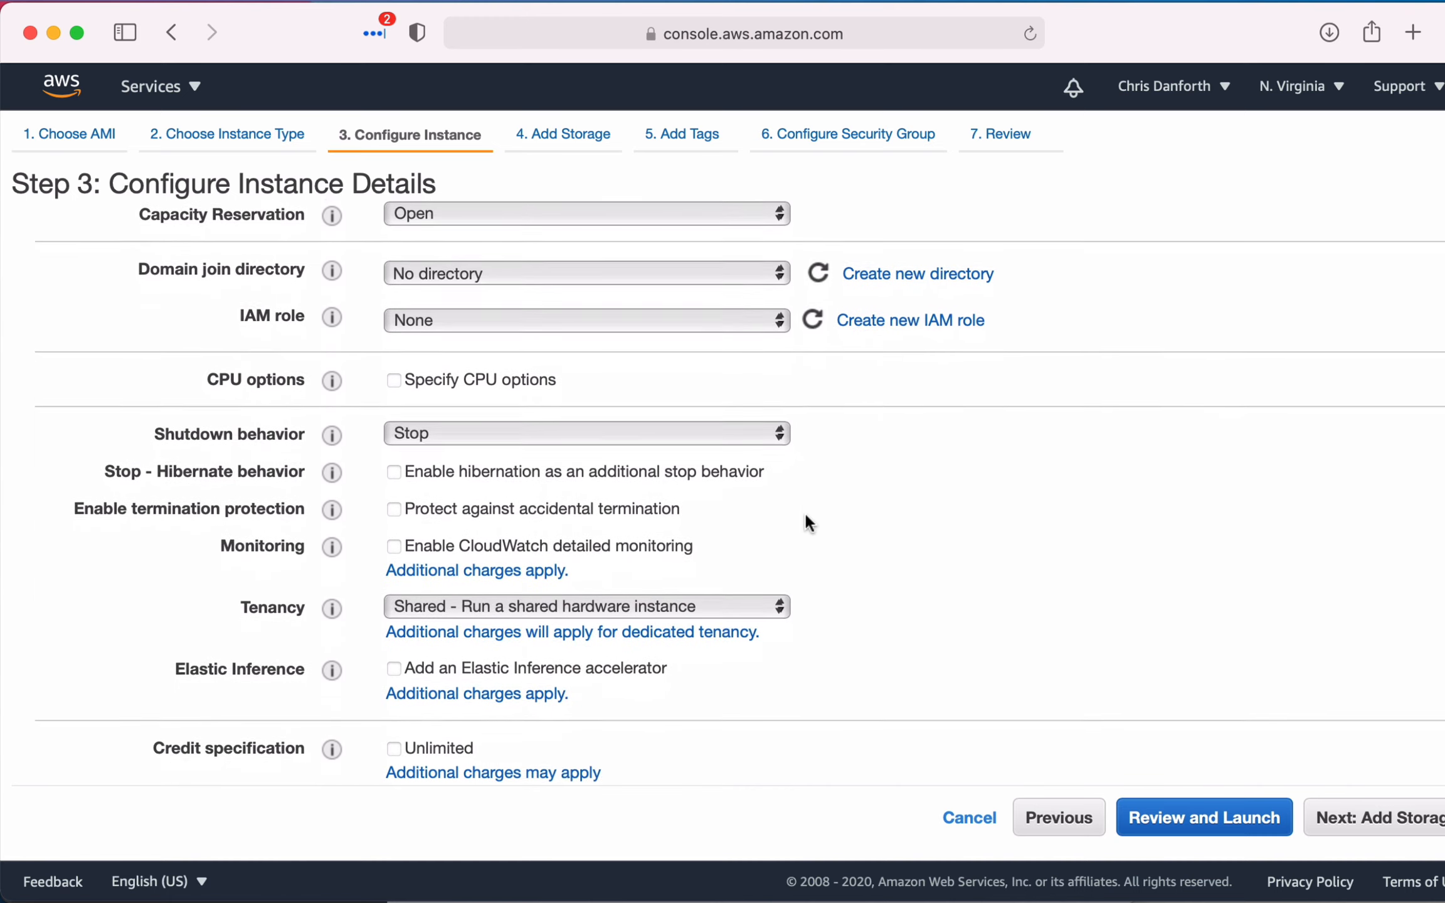
pyautogui.scroll(-6, 805, 516)
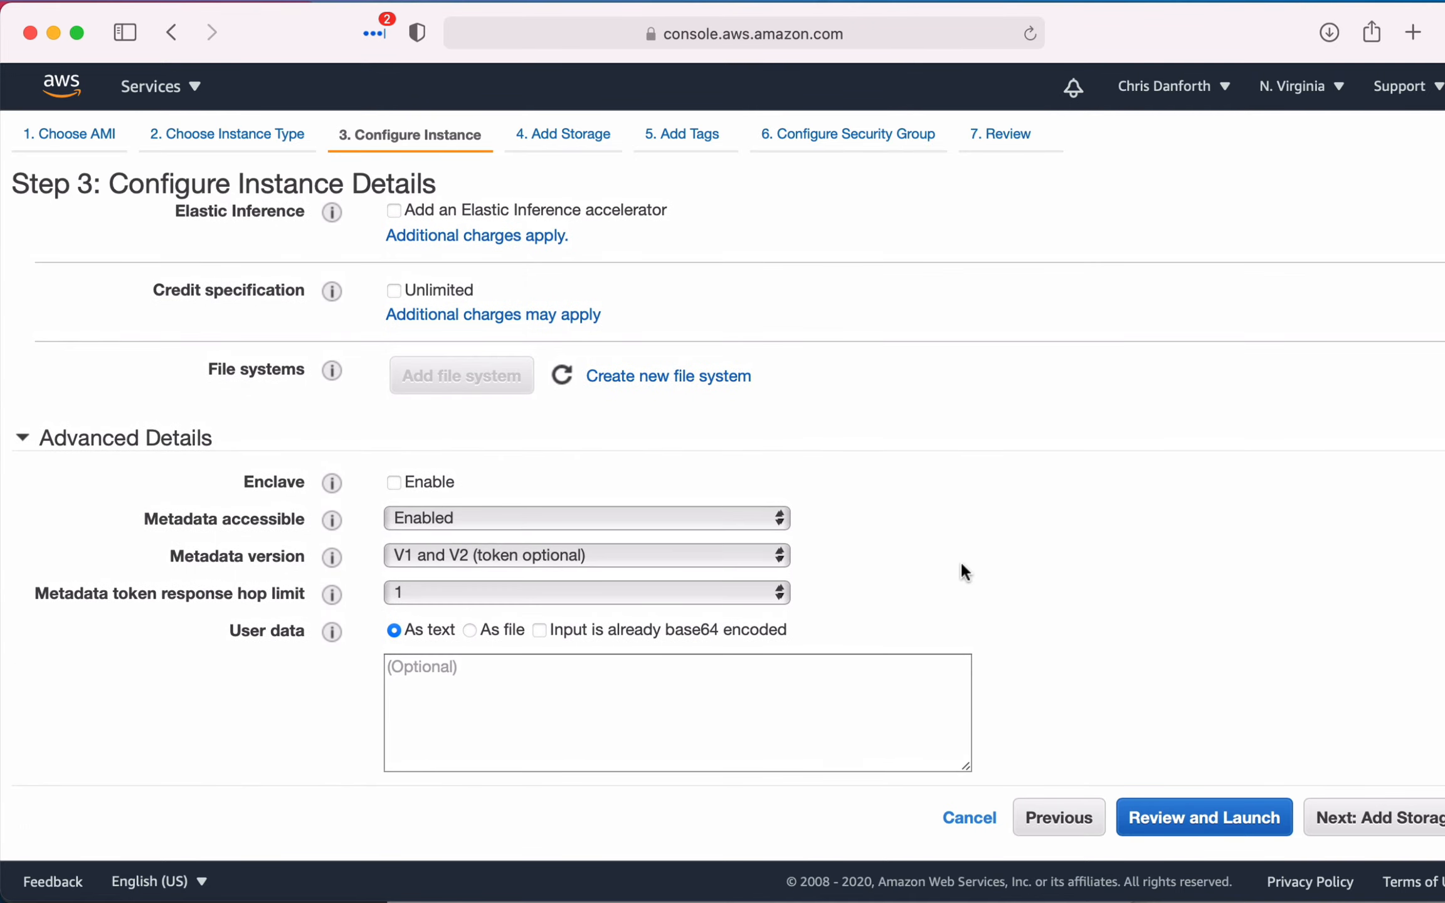
pyautogui.click(1332, 815)
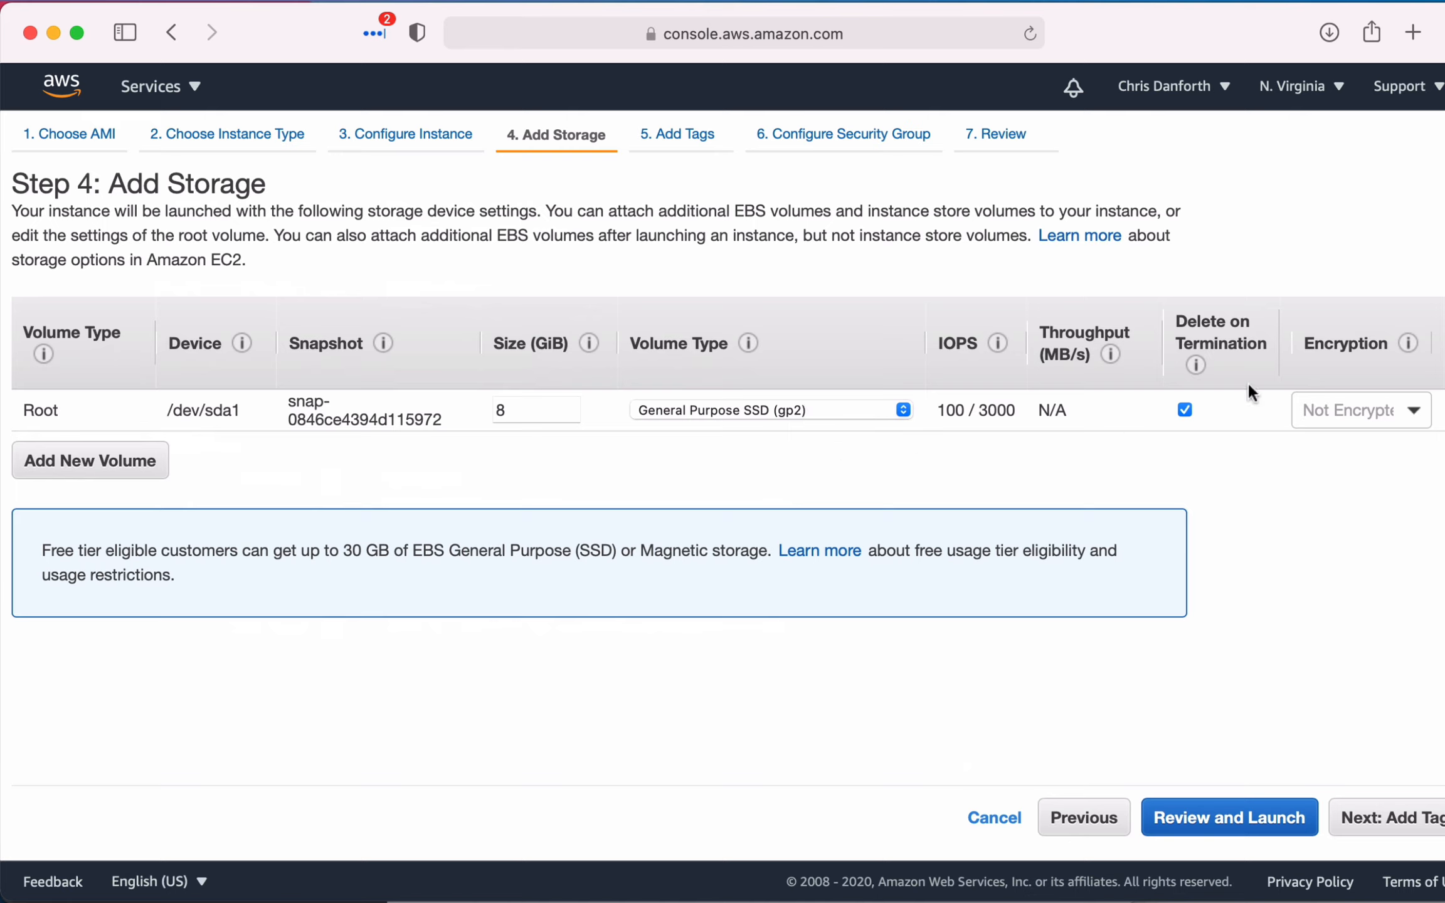
pyautogui.click(1379, 816)
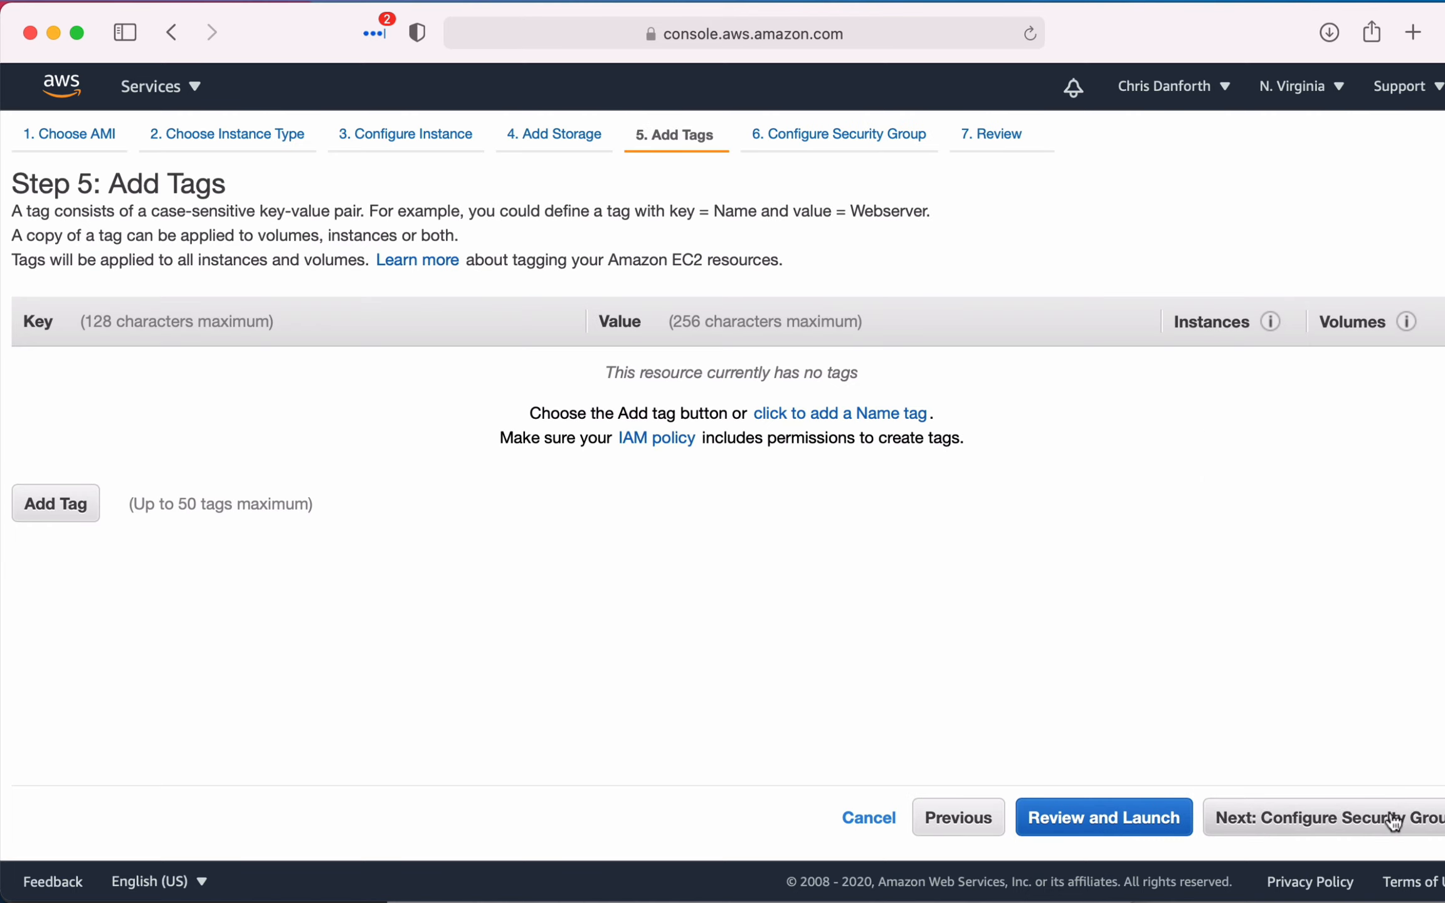
# - Add a tag with the key name and the value demo-instance, applied to instances and volumes
pyautogui.click(62, 503)
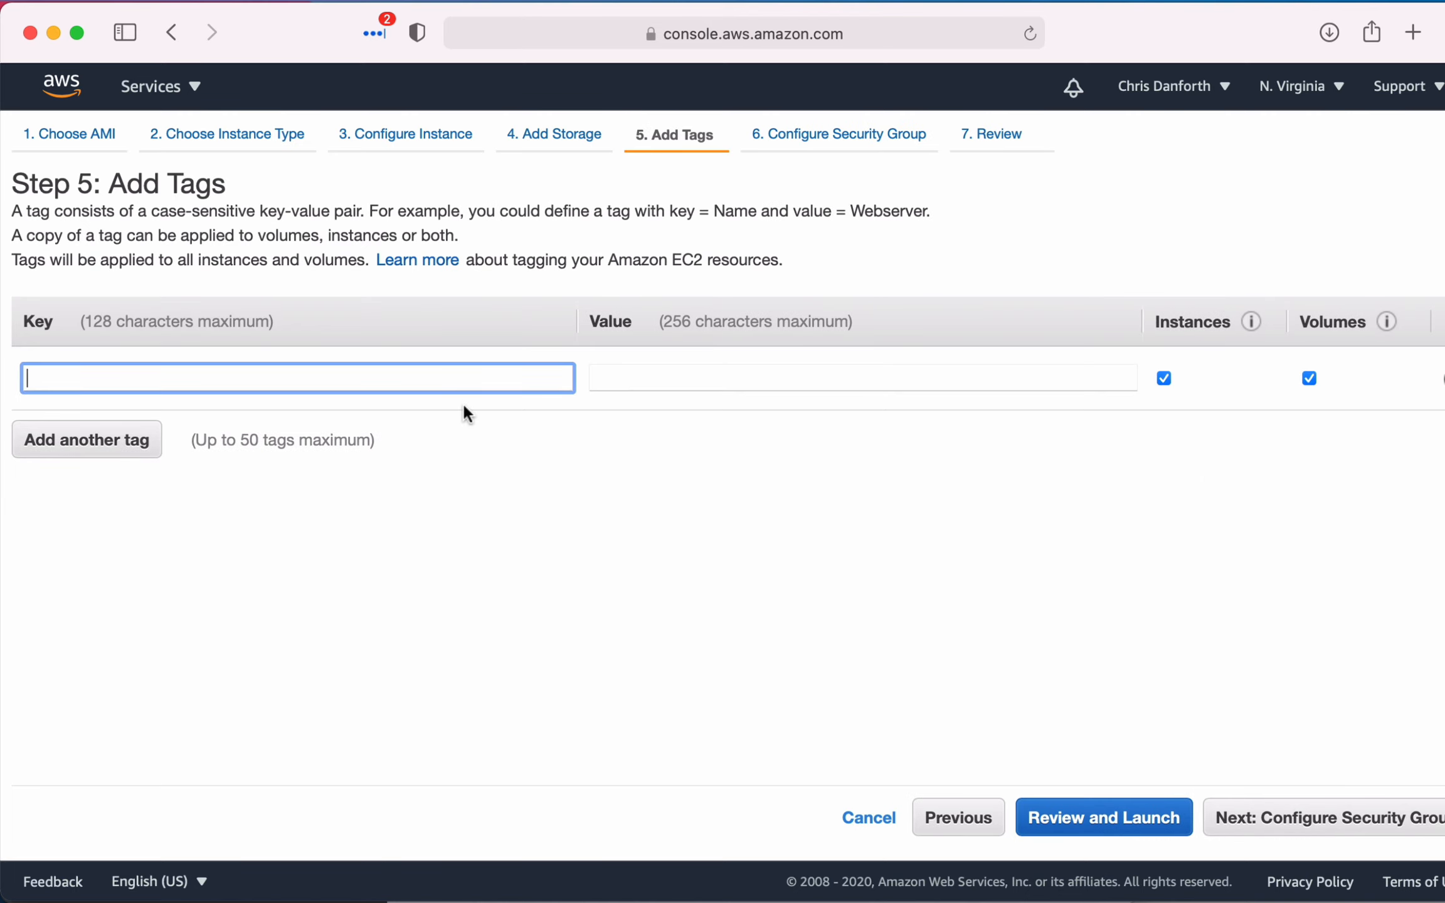
pyautogui.write('demo-instance')
pyautogui.hotkey('alt', 'shift', 'Left')
pyautogui.hotkey('alt', 'shift', 'Left')
pyautogui.write('name')
pyautogui.press('Tab')
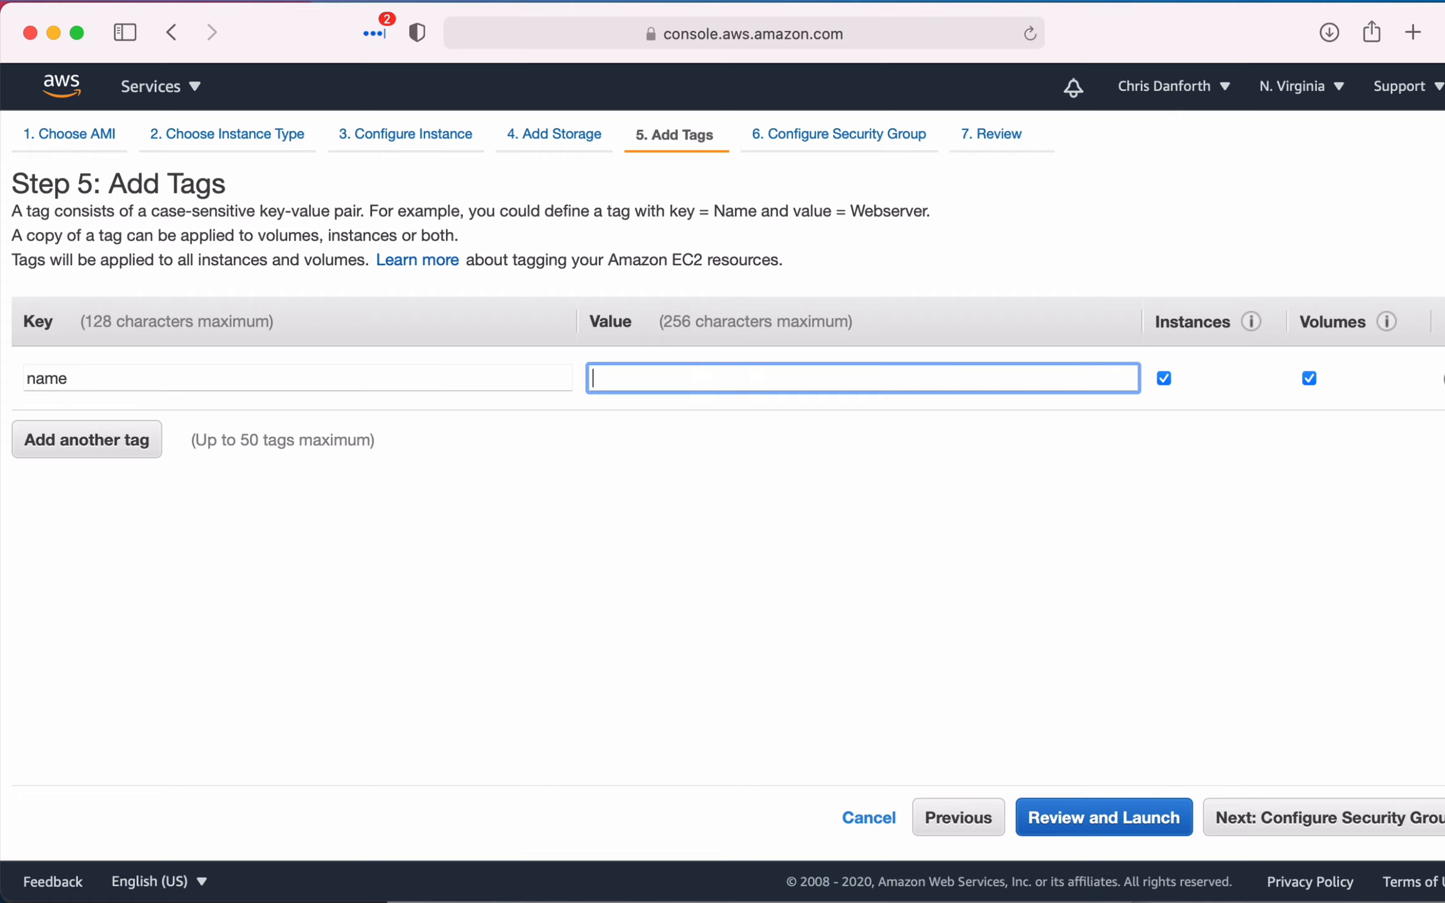
pyautogui.write('demo-inst')
pyautogui.click(416, 368)
pyautogui.write('an')
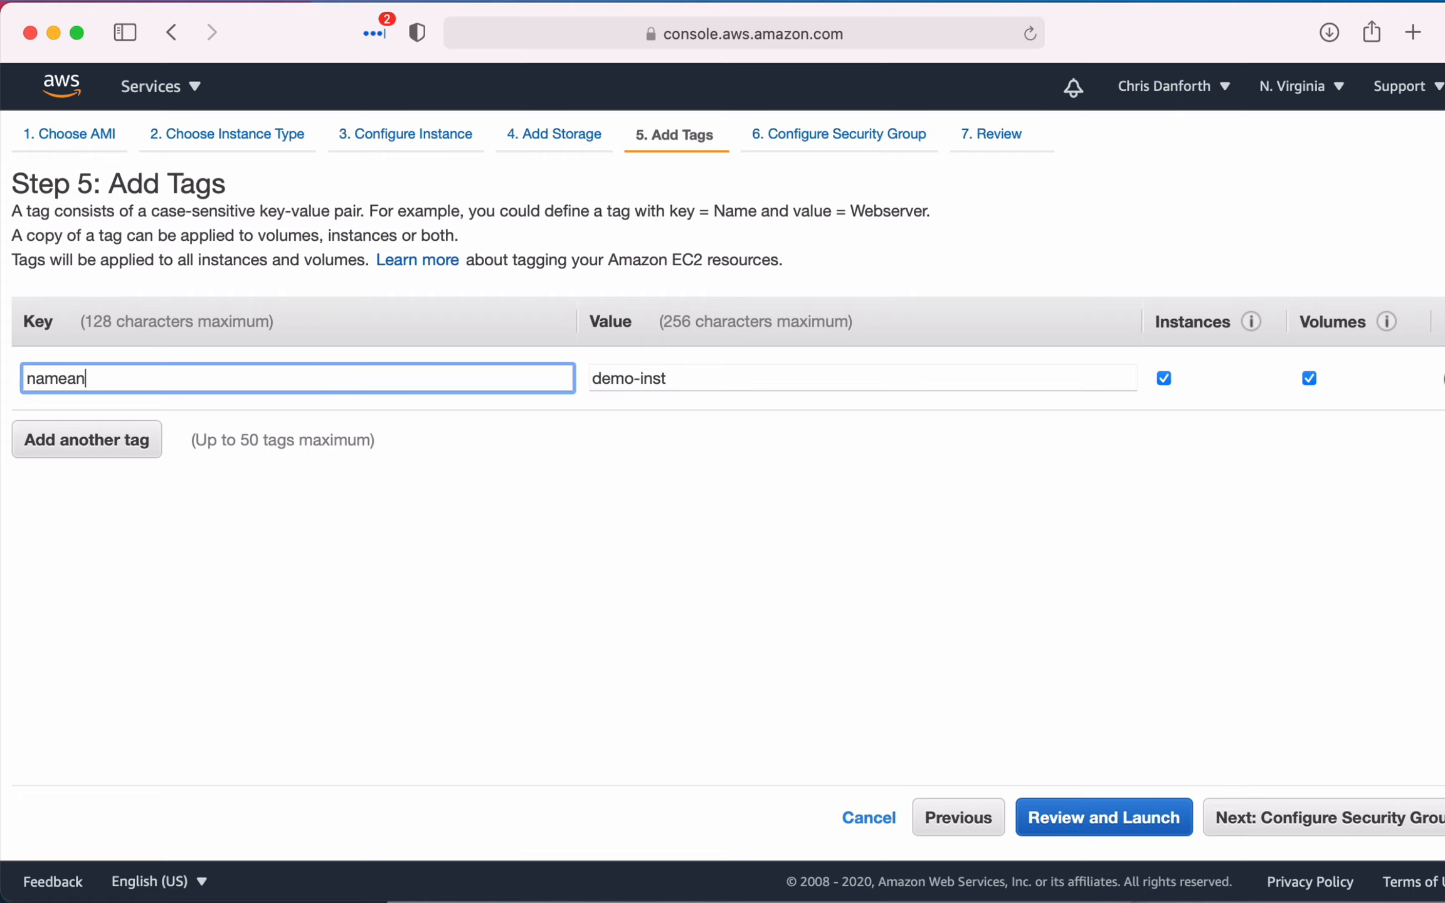
pyautogui.press('BackSpace')
pyautogui.press('BackSpace')
pyautogui.press('Tab')
pyautogui.press('Right')
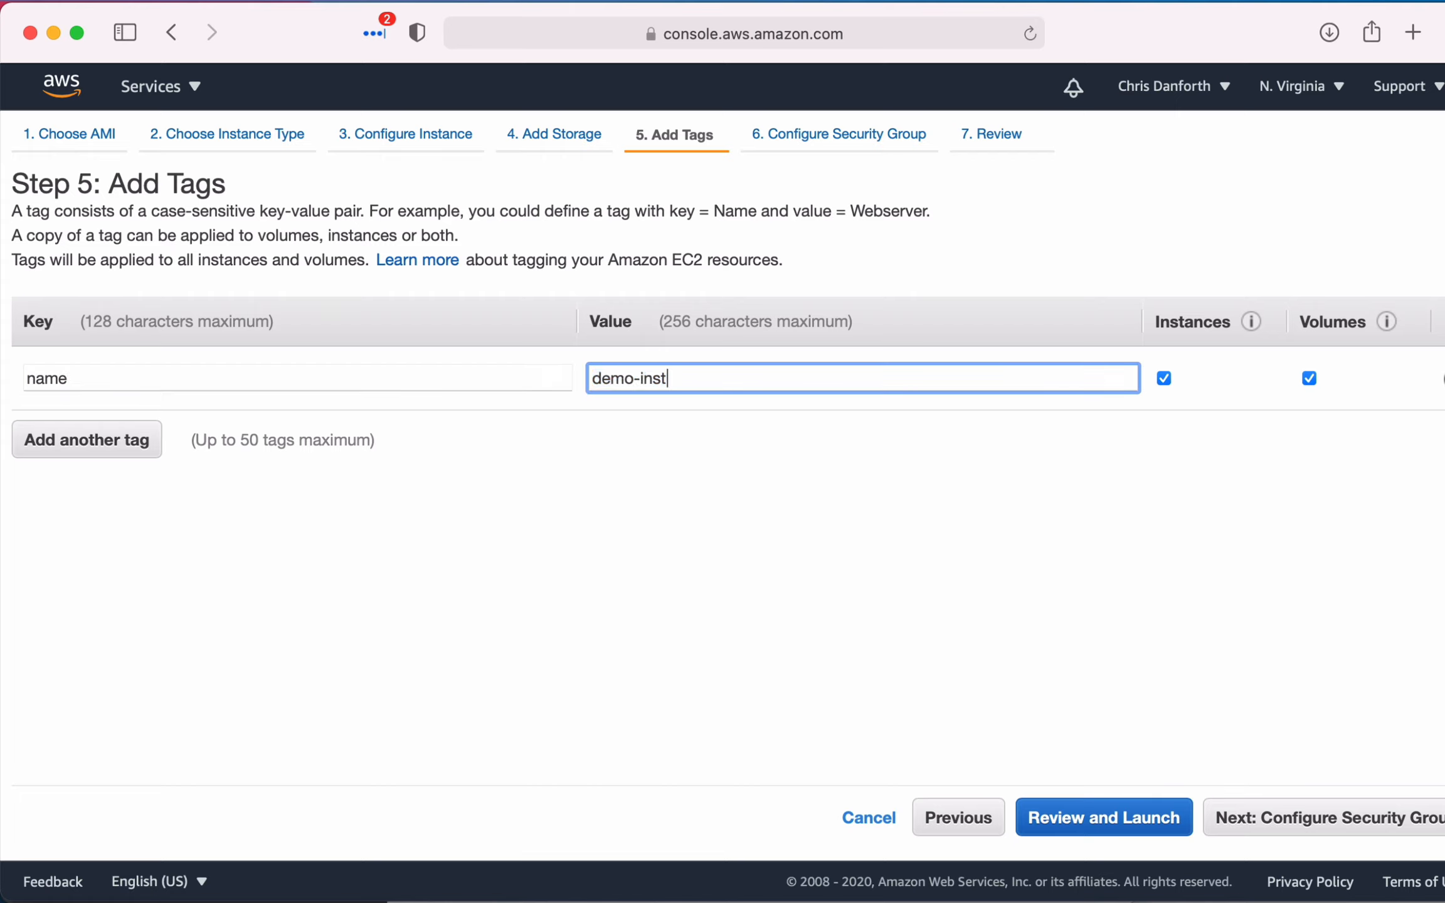
pyautogui.write('ance')
pyautogui.click(749, 610)
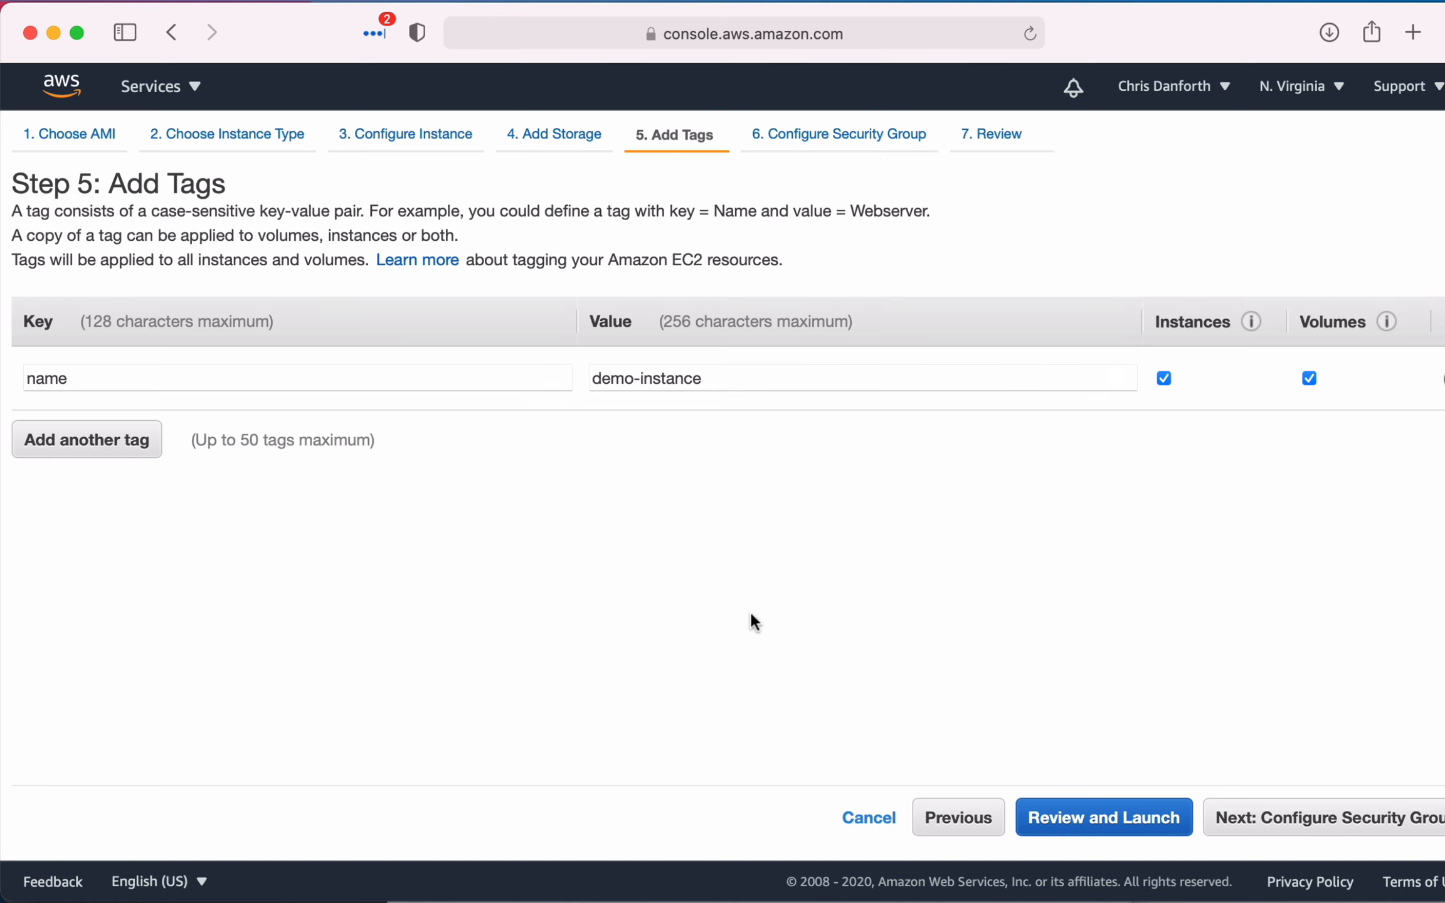
# - Continue to the security group stage and assign the existing public-web-server security group to the instance
pyautogui.click(1226, 819)
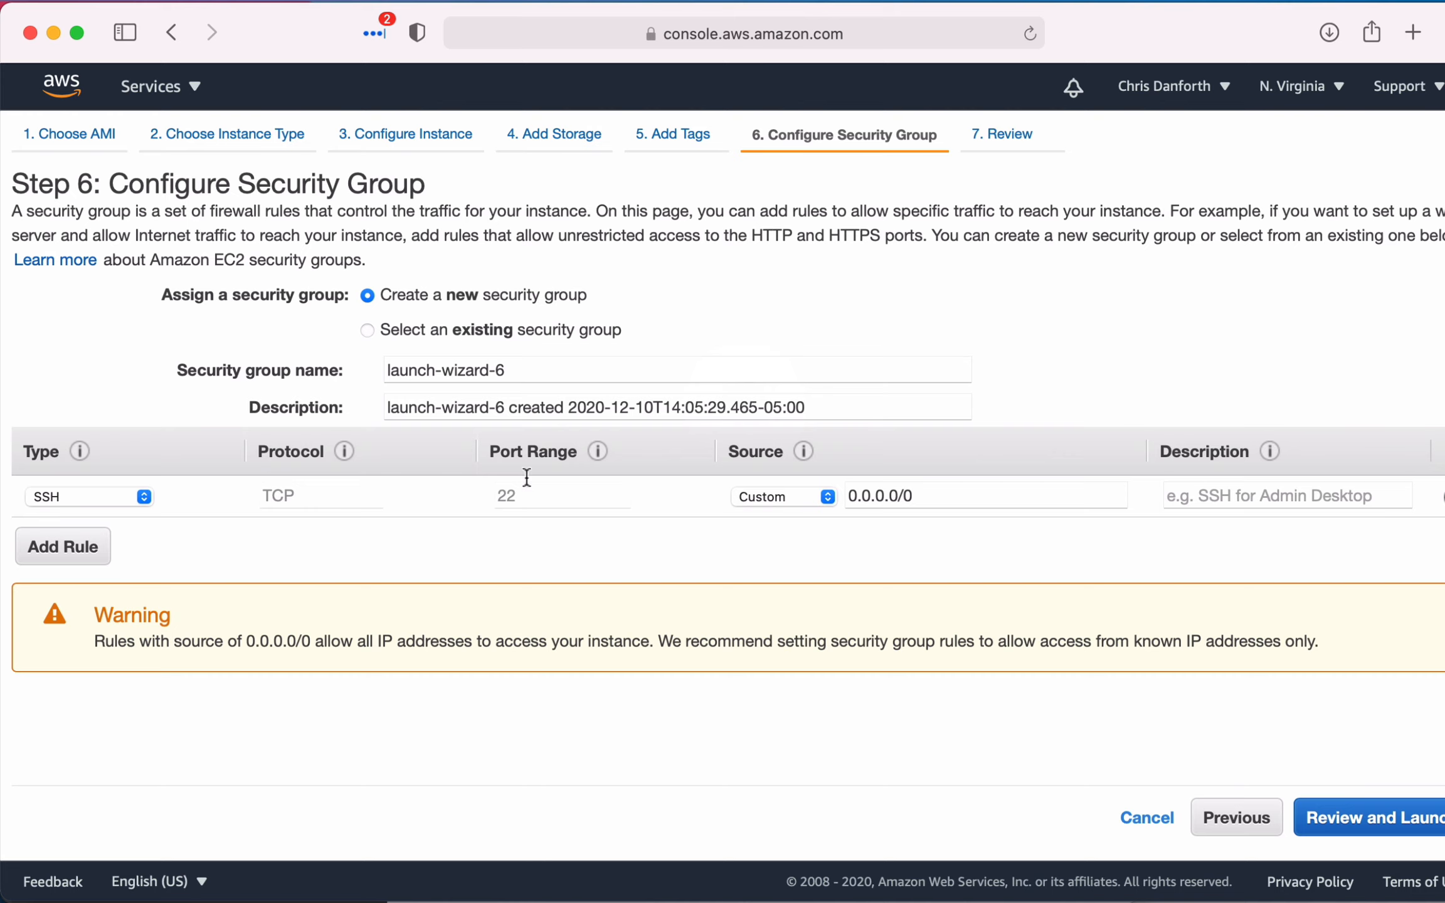
pyautogui.click(88, 548)
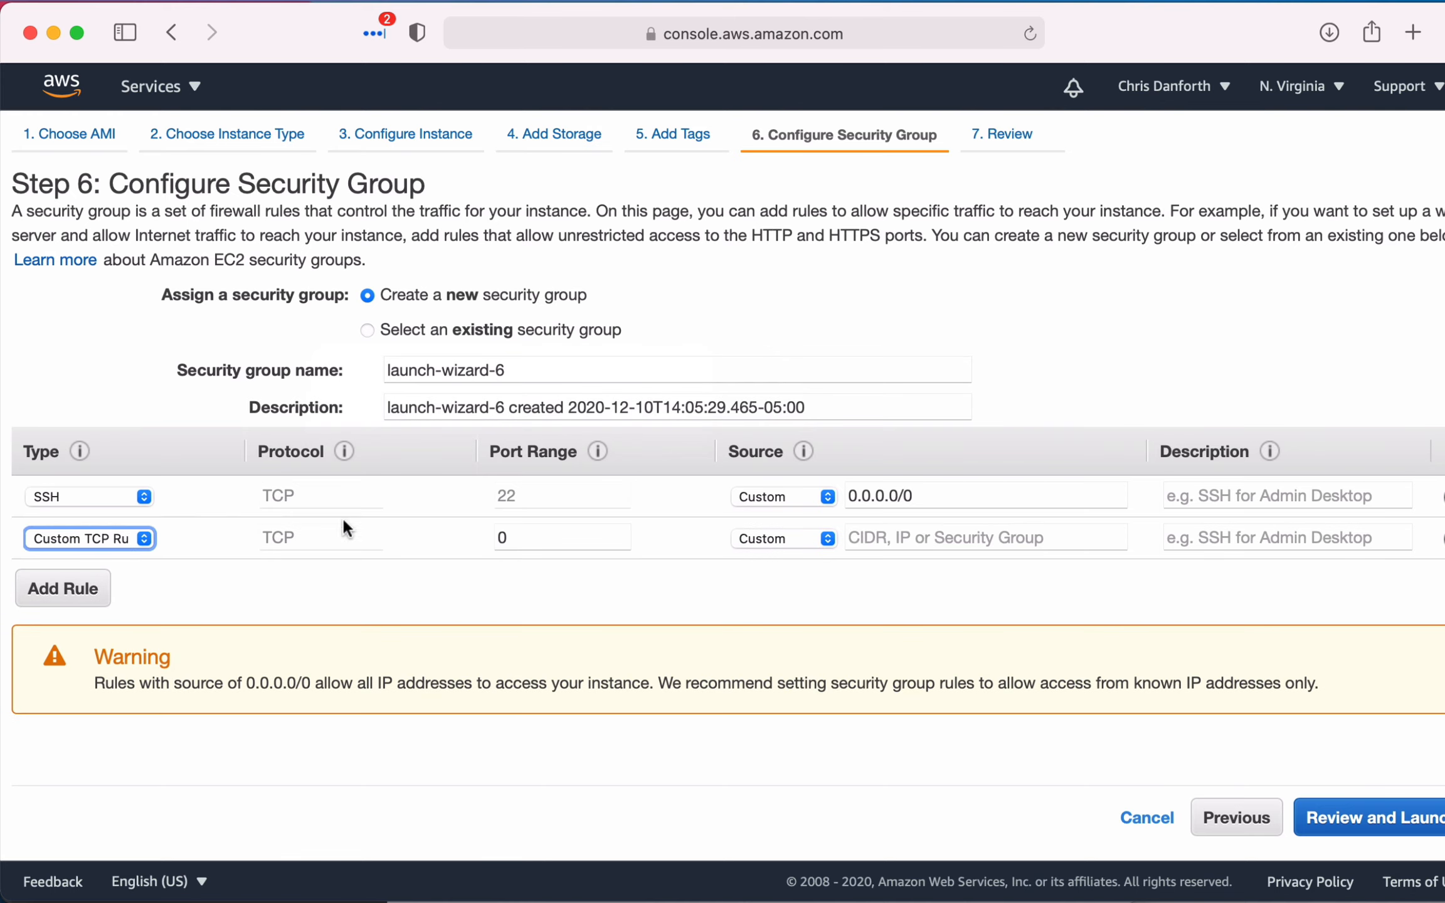
pyautogui.click(453, 329)
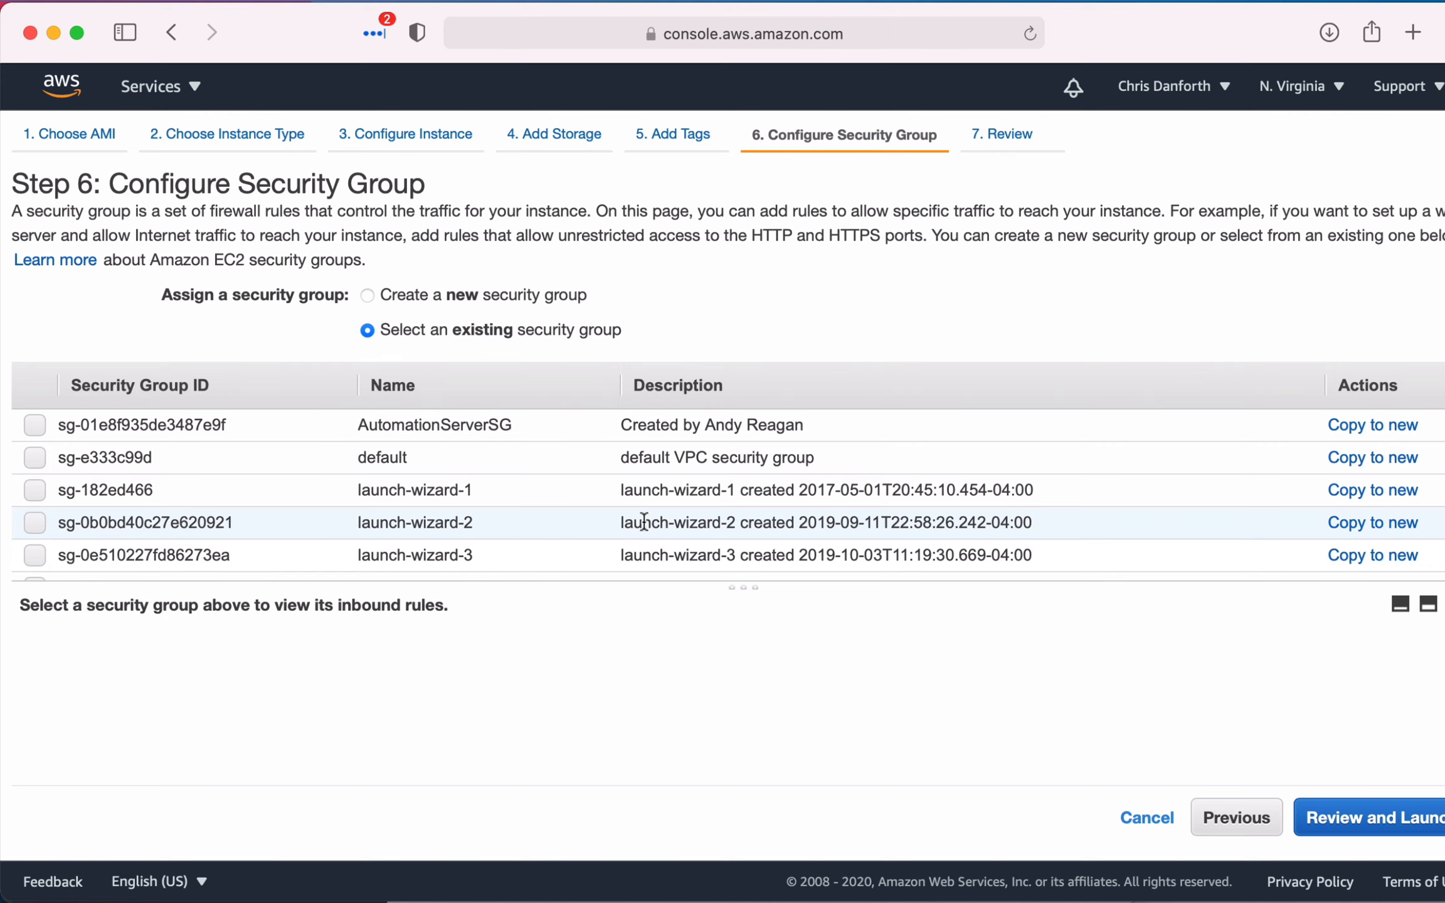
pyautogui.scroll(-3, 619, 506)
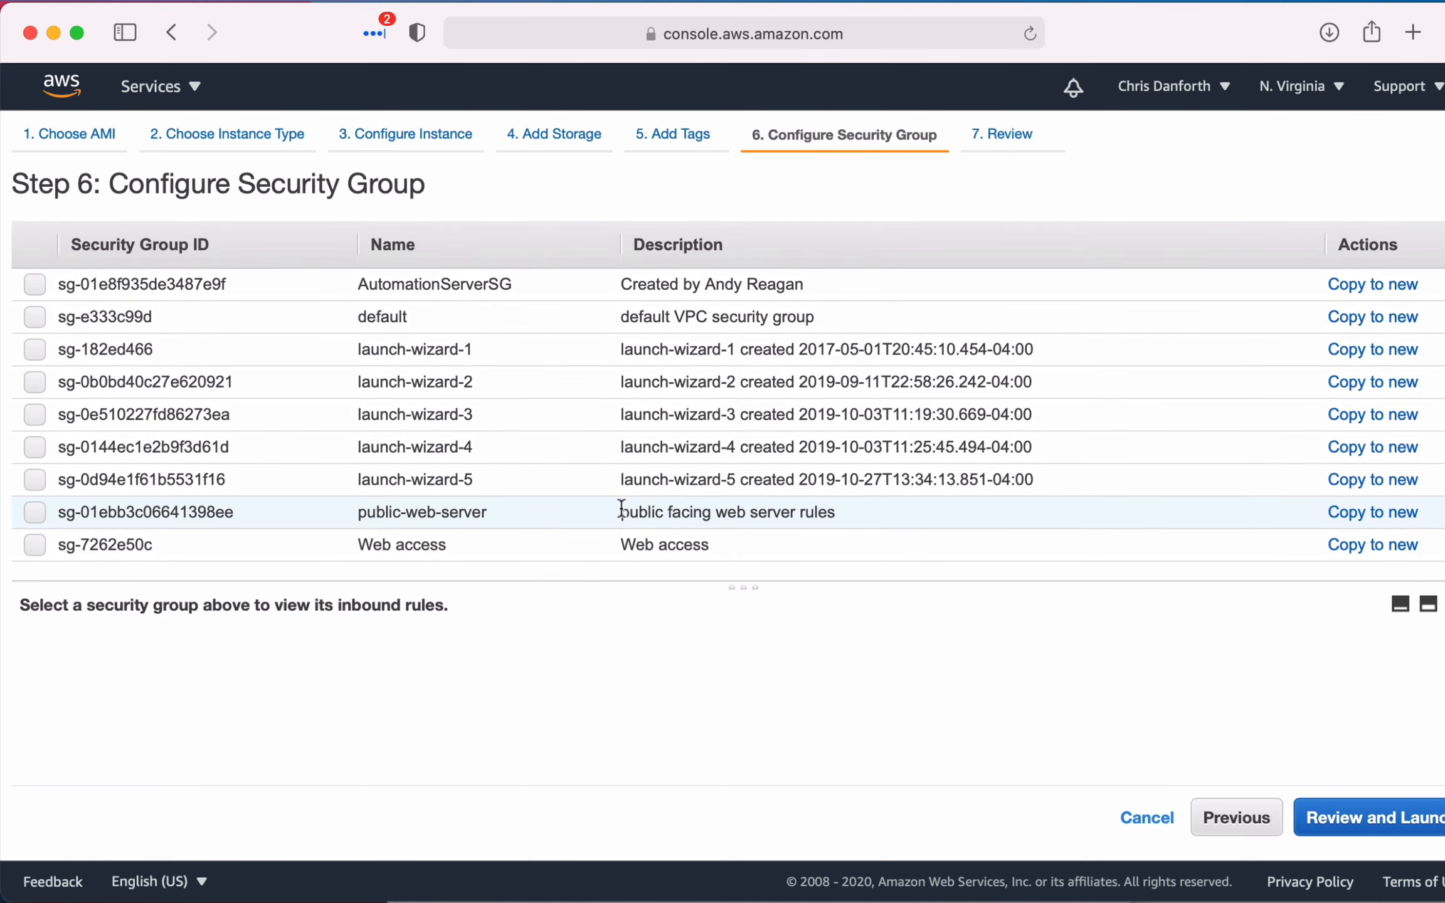
pyautogui.click(601, 513)
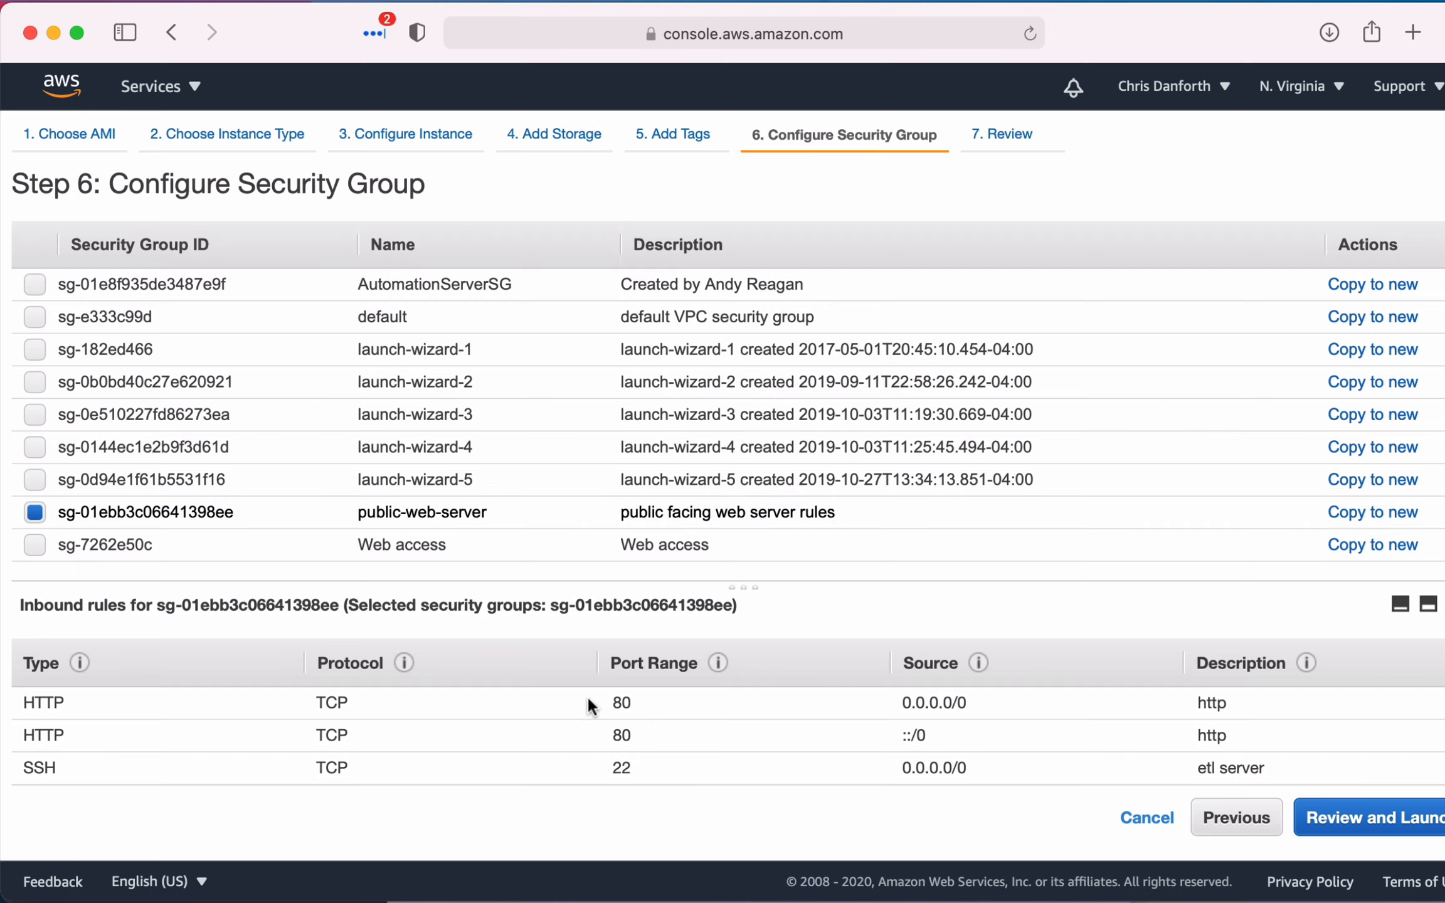
# - Check the HTTP and SSH inbound rules of the public-web-server group, then proceed to the launch review
pyautogui.moveTo(586, 697); pyautogui.dragTo(1223, 739)
pyautogui.click(801, 740)
pyautogui.moveTo(597, 769); pyautogui.dragTo(1112, 768)
pyautogui.click(728, 723)
pyautogui.click(1342, 828)
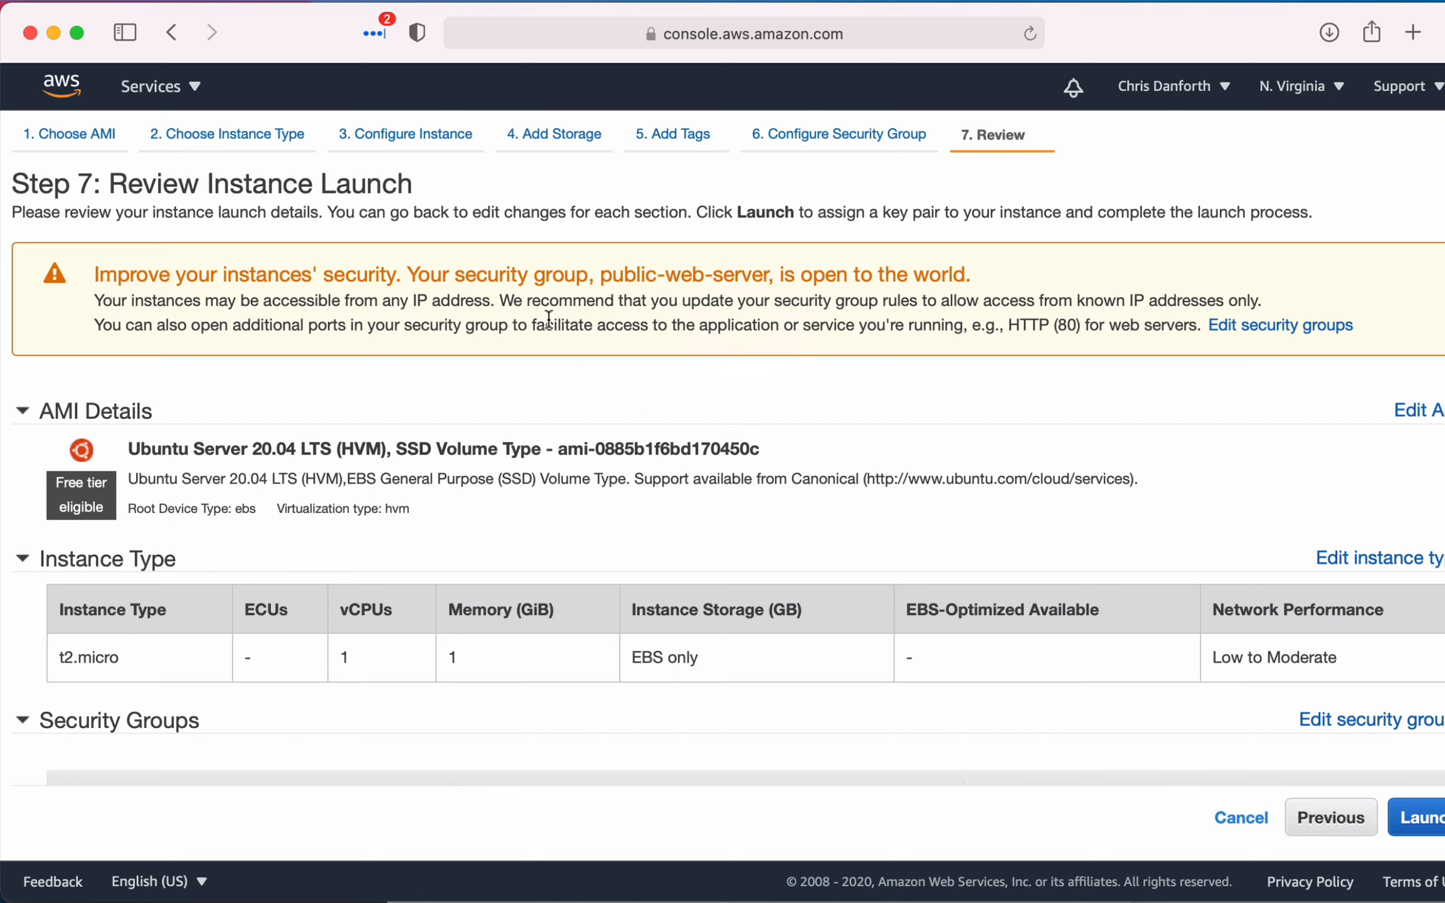
# - Examine the security notice, AMI details, instance type and security group rules in the launch review
pyautogui.moveTo(507, 276); pyautogui.dragTo(891, 276)
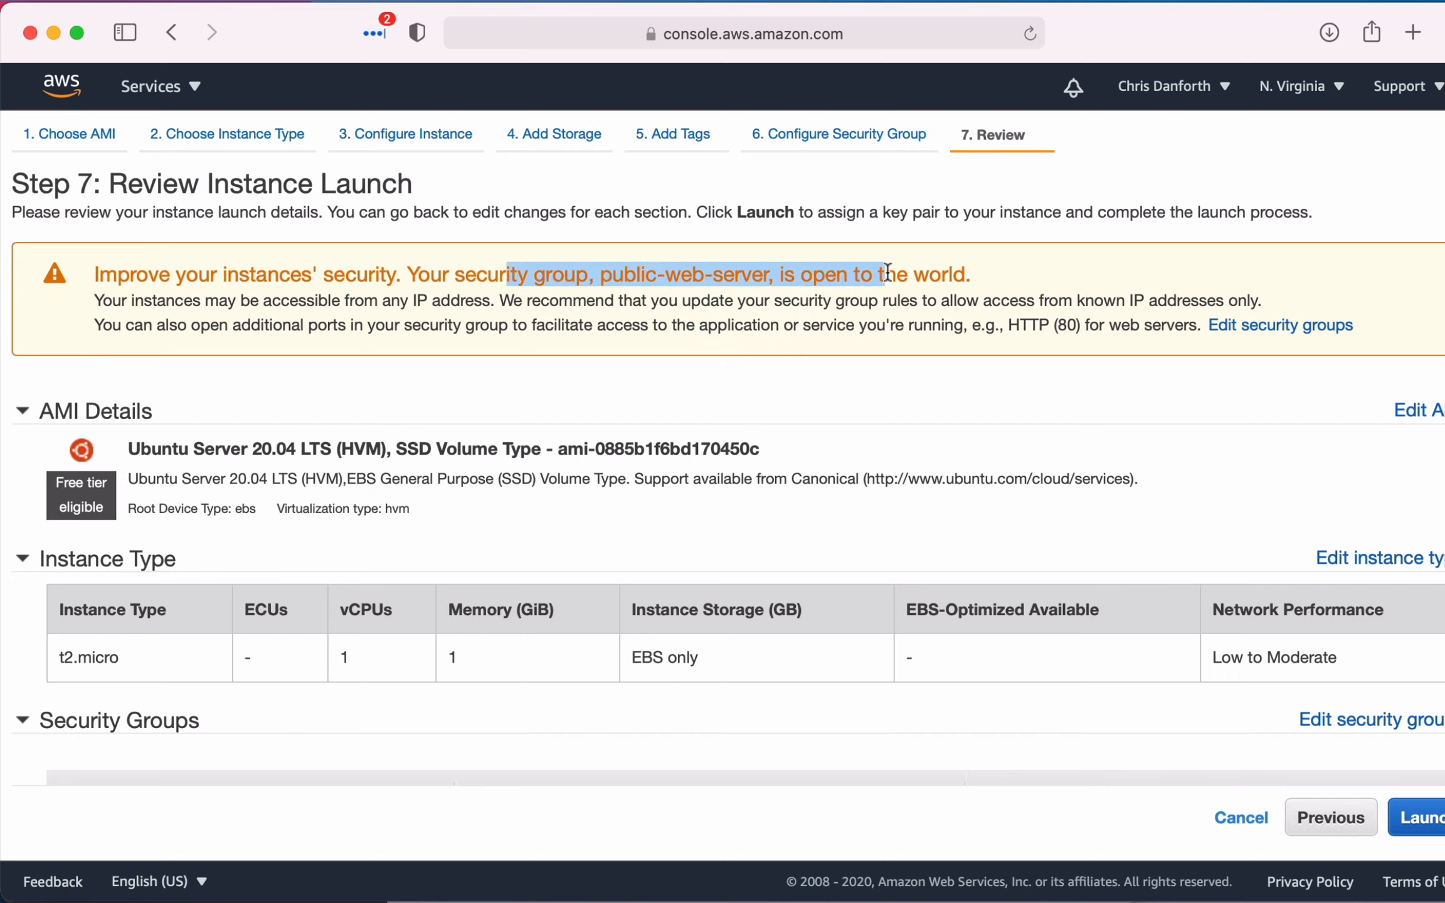
pyautogui.click(890, 276)
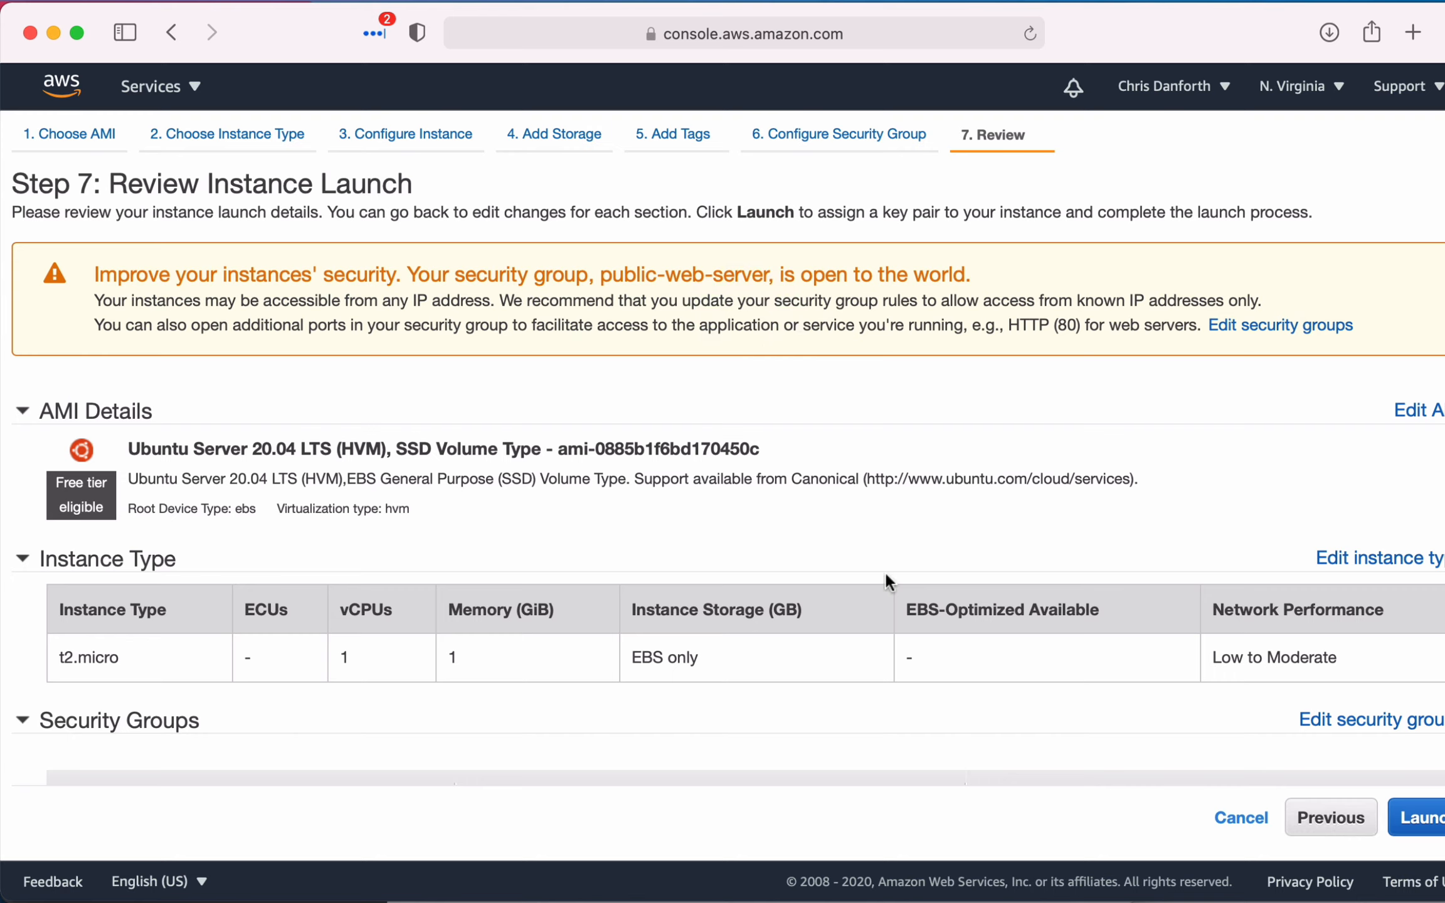
pyautogui.scroll(-3, 803, 654)
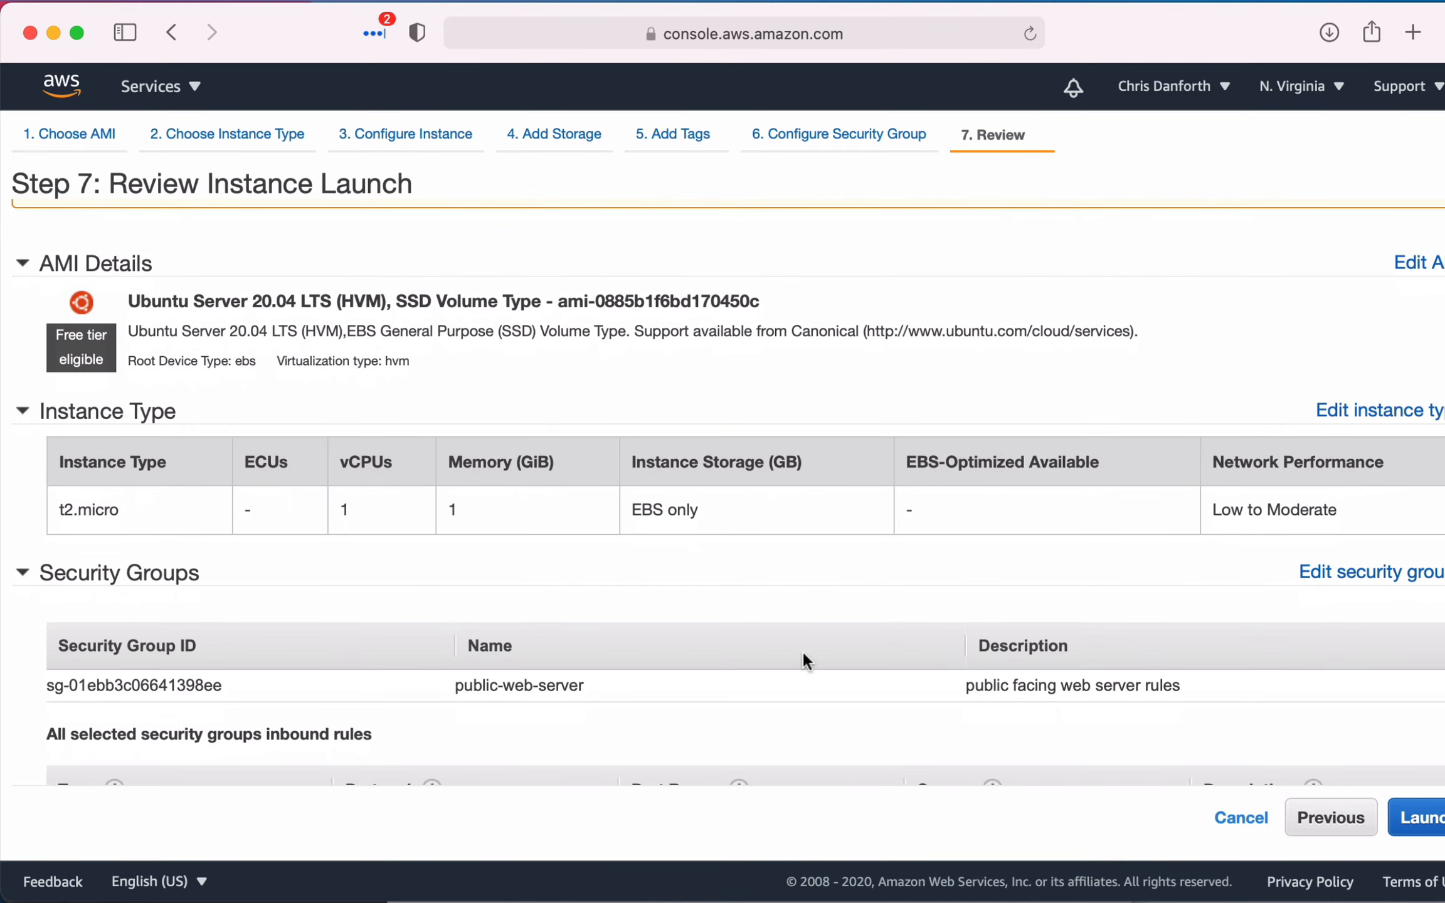
pyautogui.scroll(-7, 803, 650)
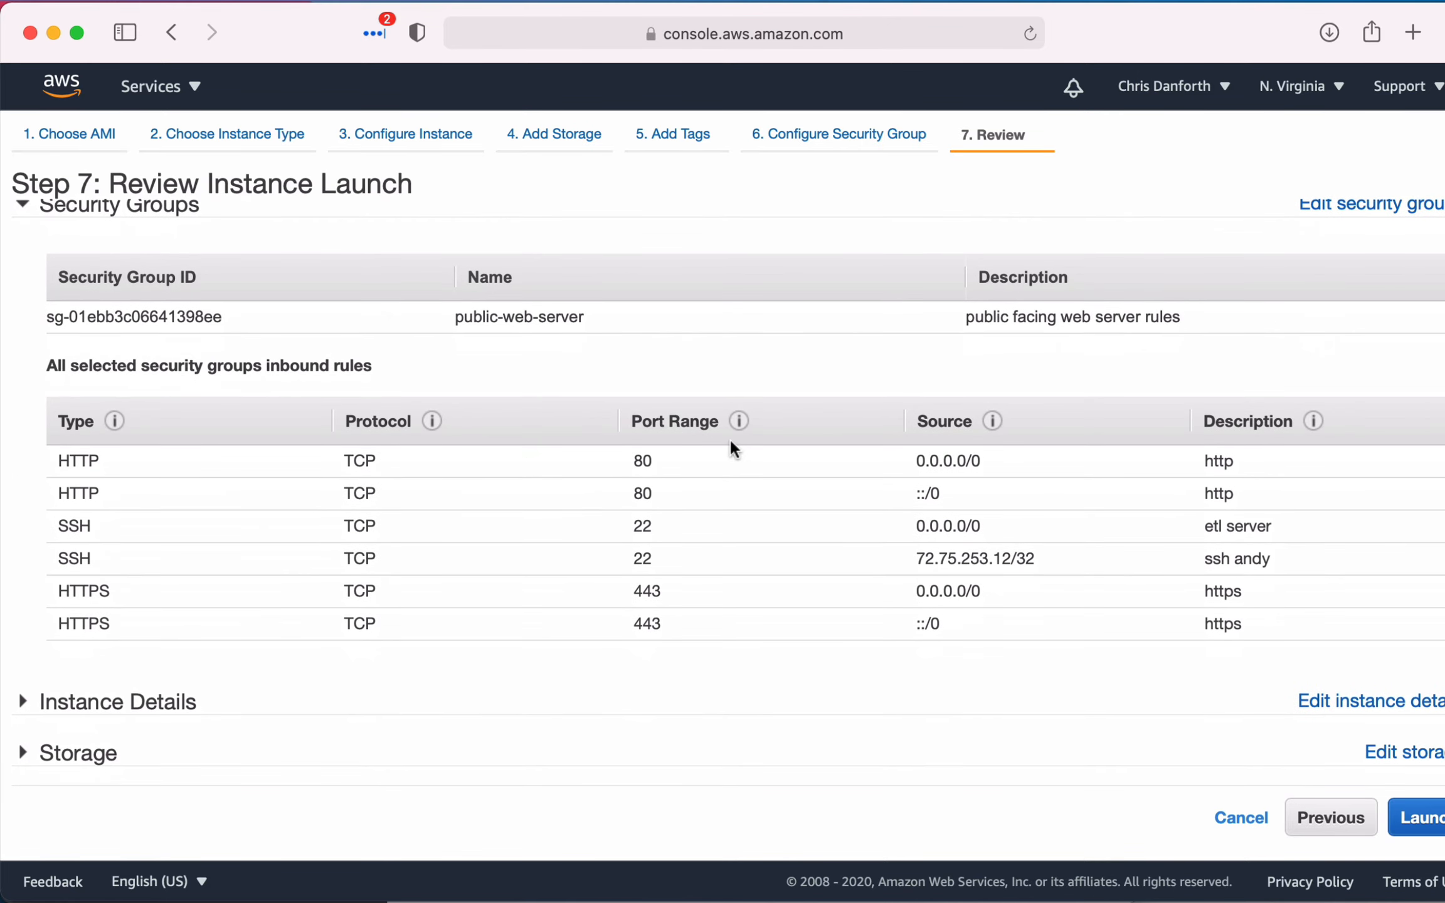
pyautogui.scroll(-1, 929, 655)
pyautogui.scroll(6, 931, 655)
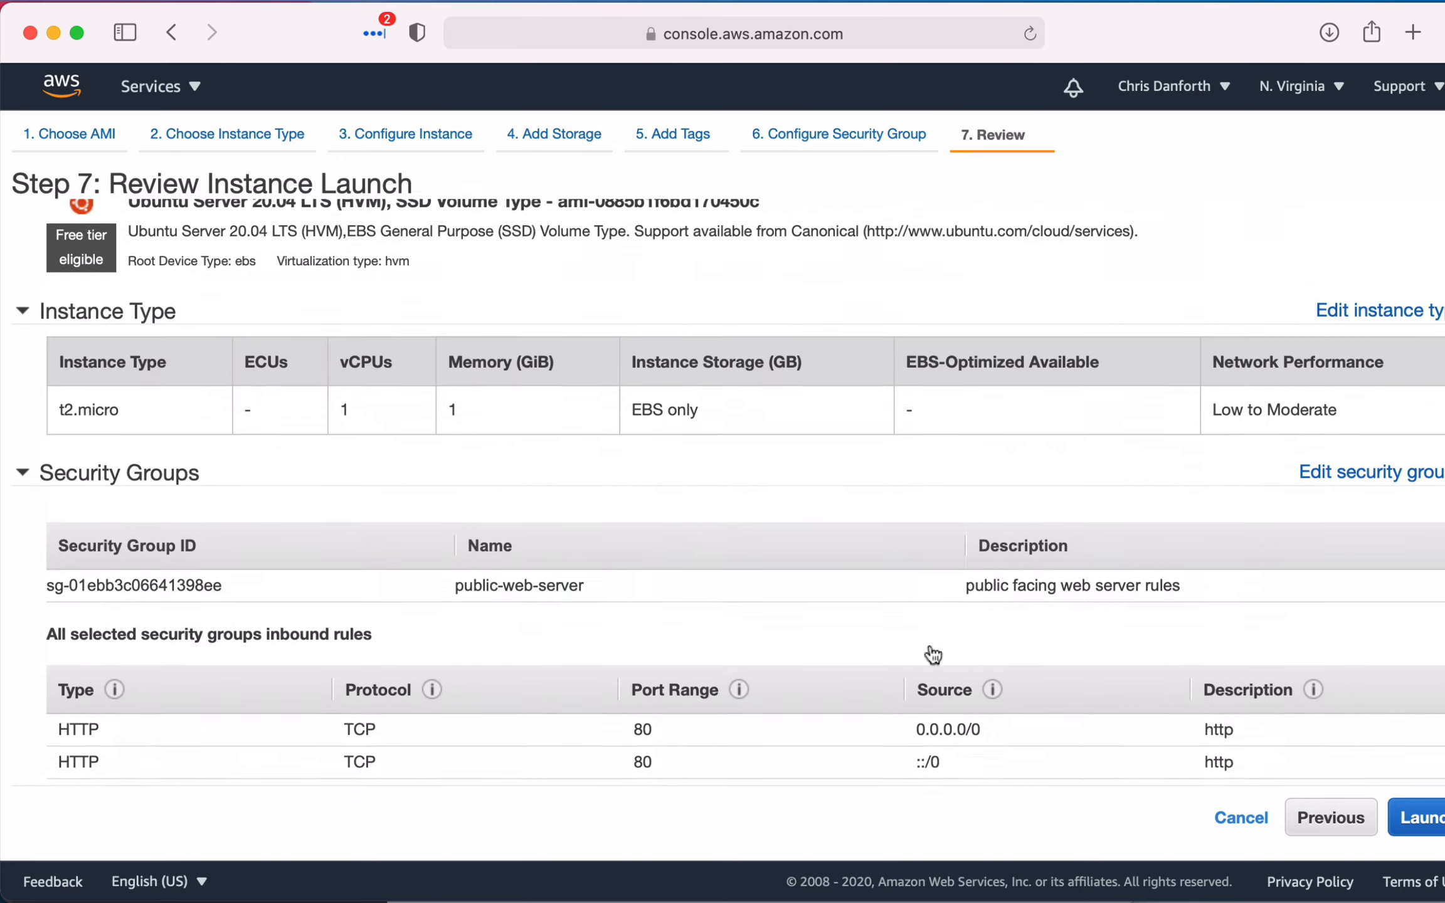
pyautogui.scroll(5, 933, 655)
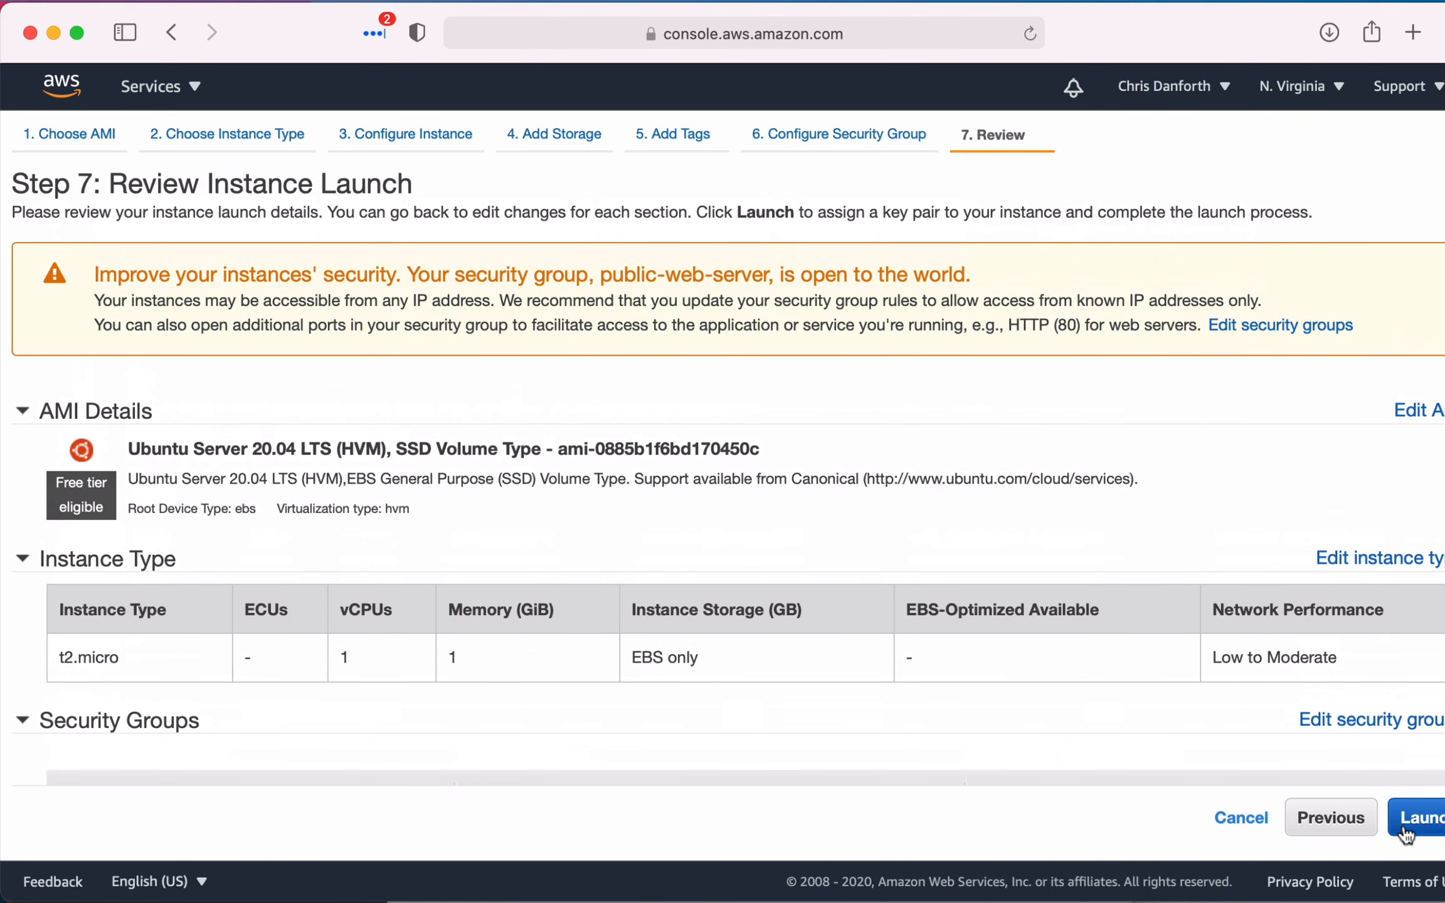
# - Launch the instance with the existing key pair demo-keypair, acknowledging access to its private key file
pyautogui.click(1419, 831)
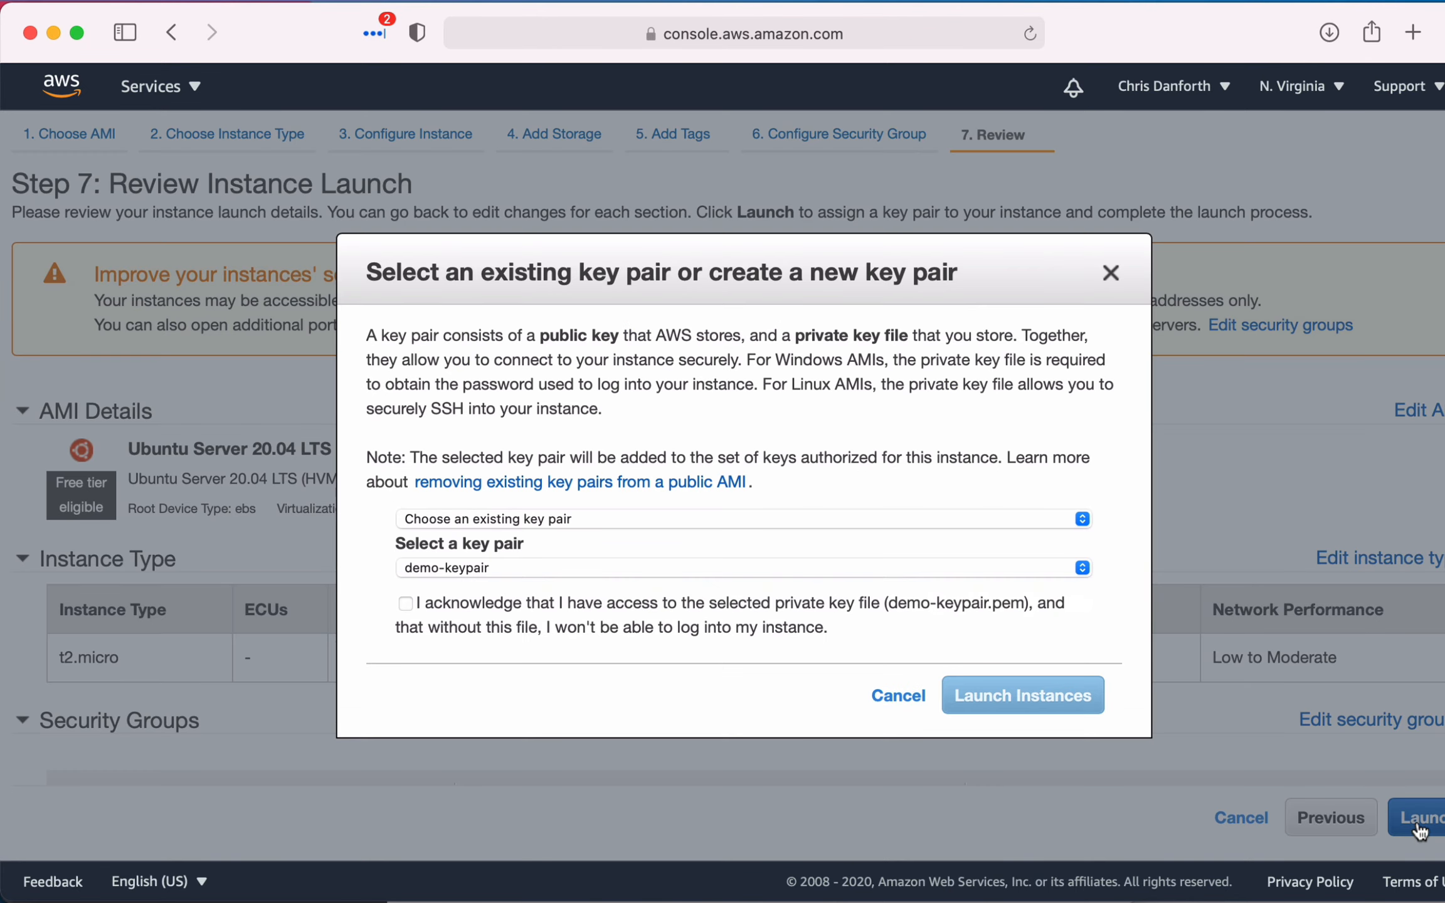
pyautogui.click(903, 519)
pyautogui.click(956, 463)
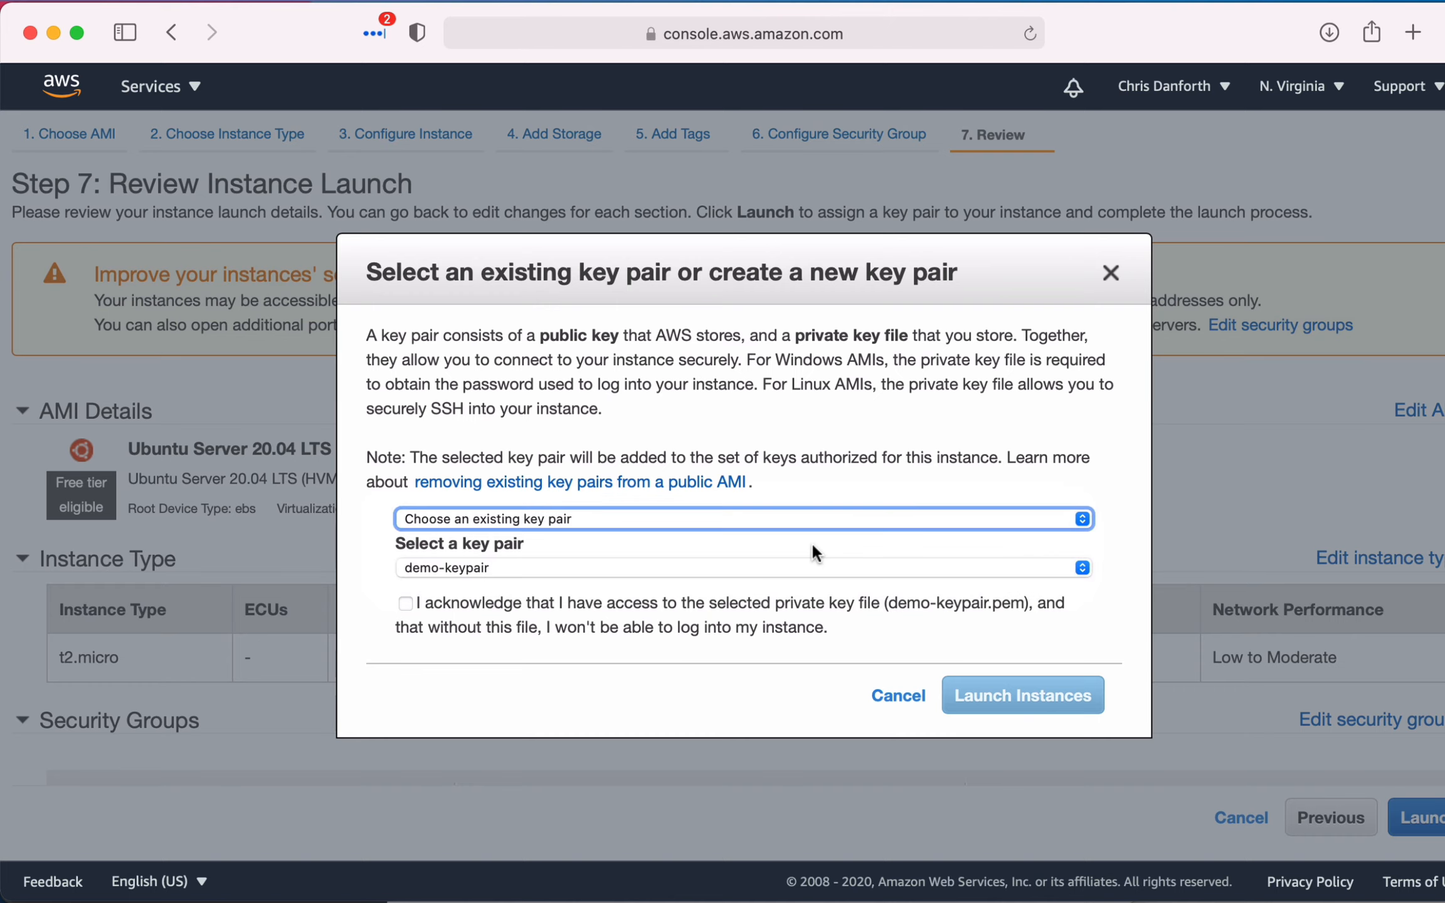
pyautogui.click(736, 545)
pyautogui.click(451, 567)
pyautogui.click(453, 569)
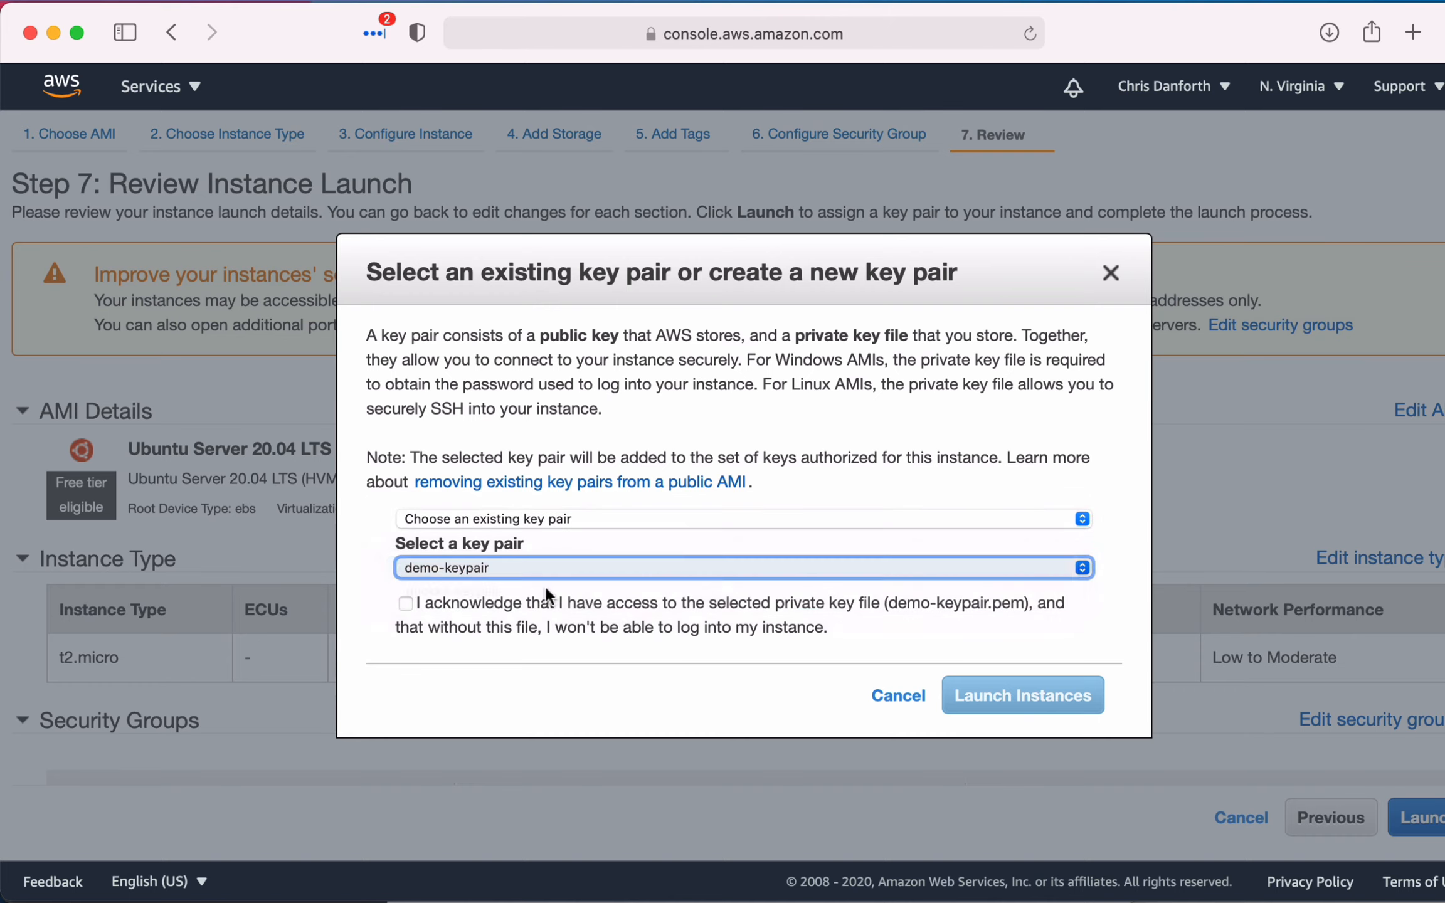
pyautogui.click(568, 604)
pyautogui.click(1091, 695)
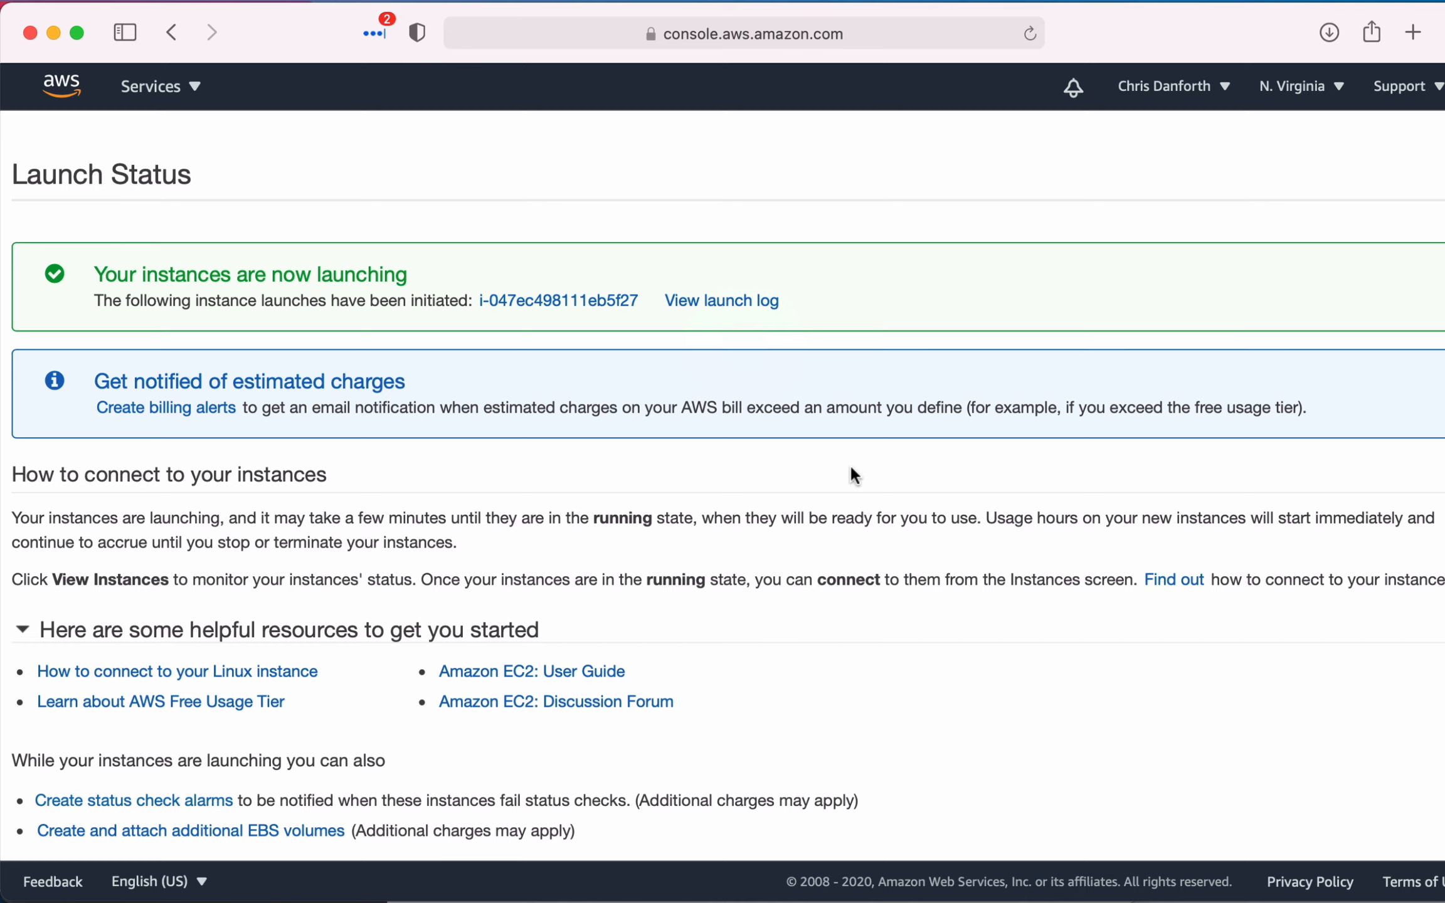
# - View the new instance alongside the full instance list, then open the new instance's summary
pyautogui.click(533, 290)
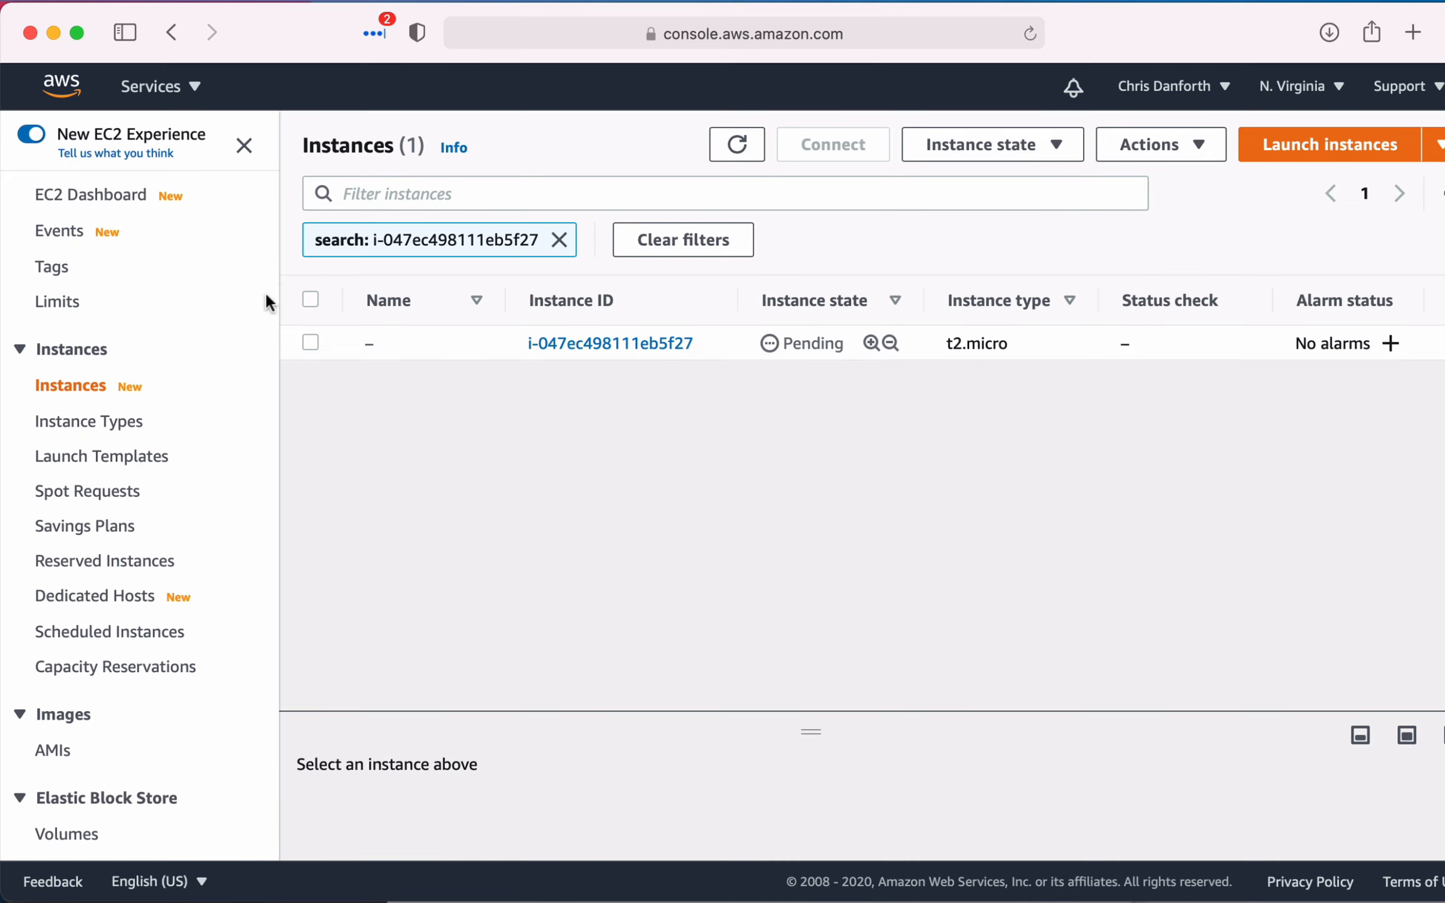
pyautogui.click(71, 391)
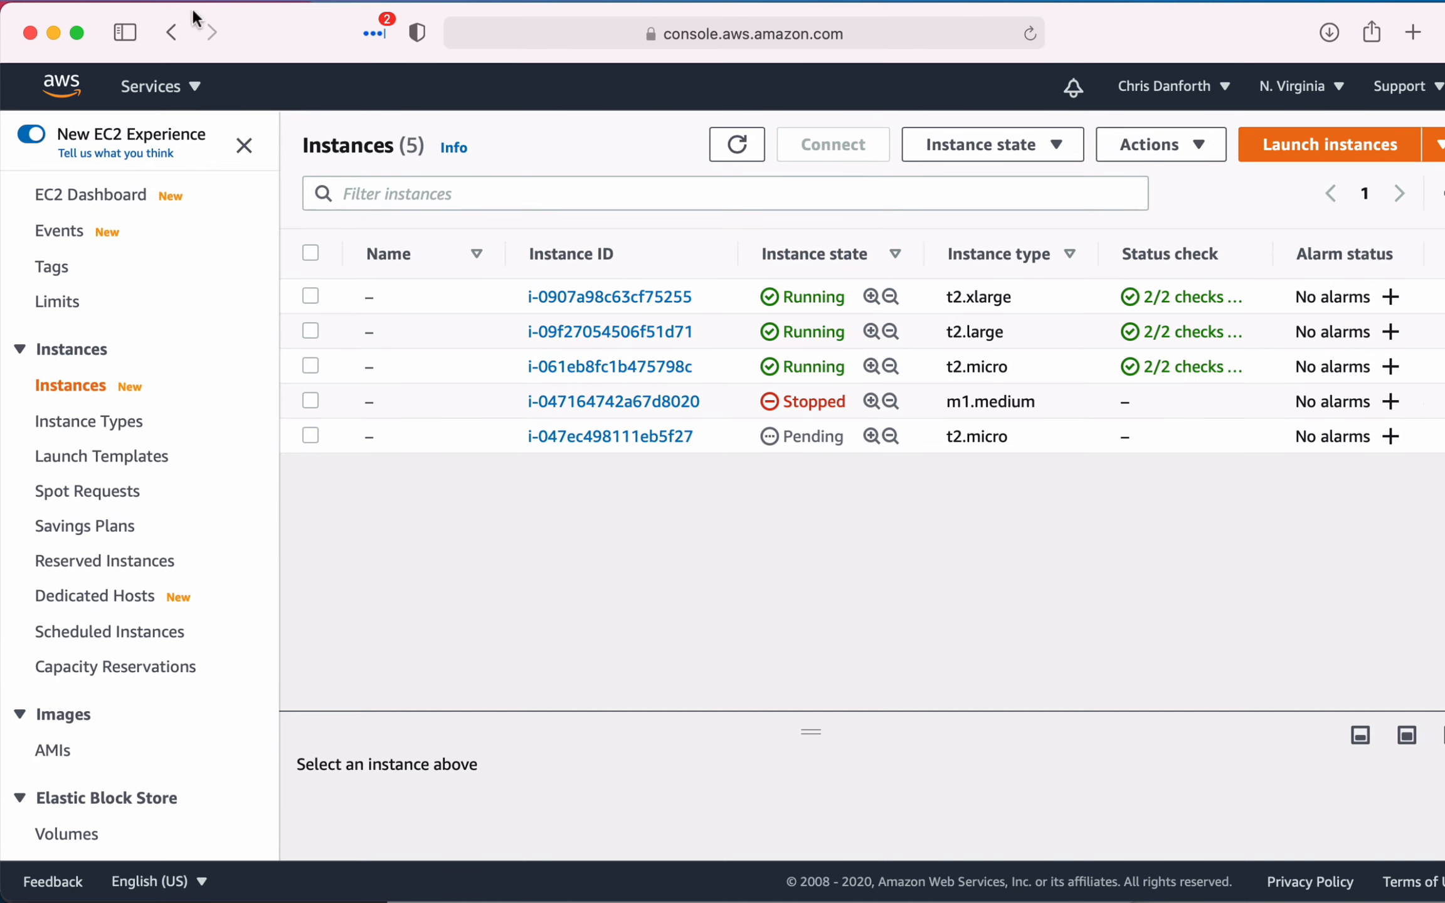
pyautogui.click(172, 32)
pyautogui.click(646, 344)
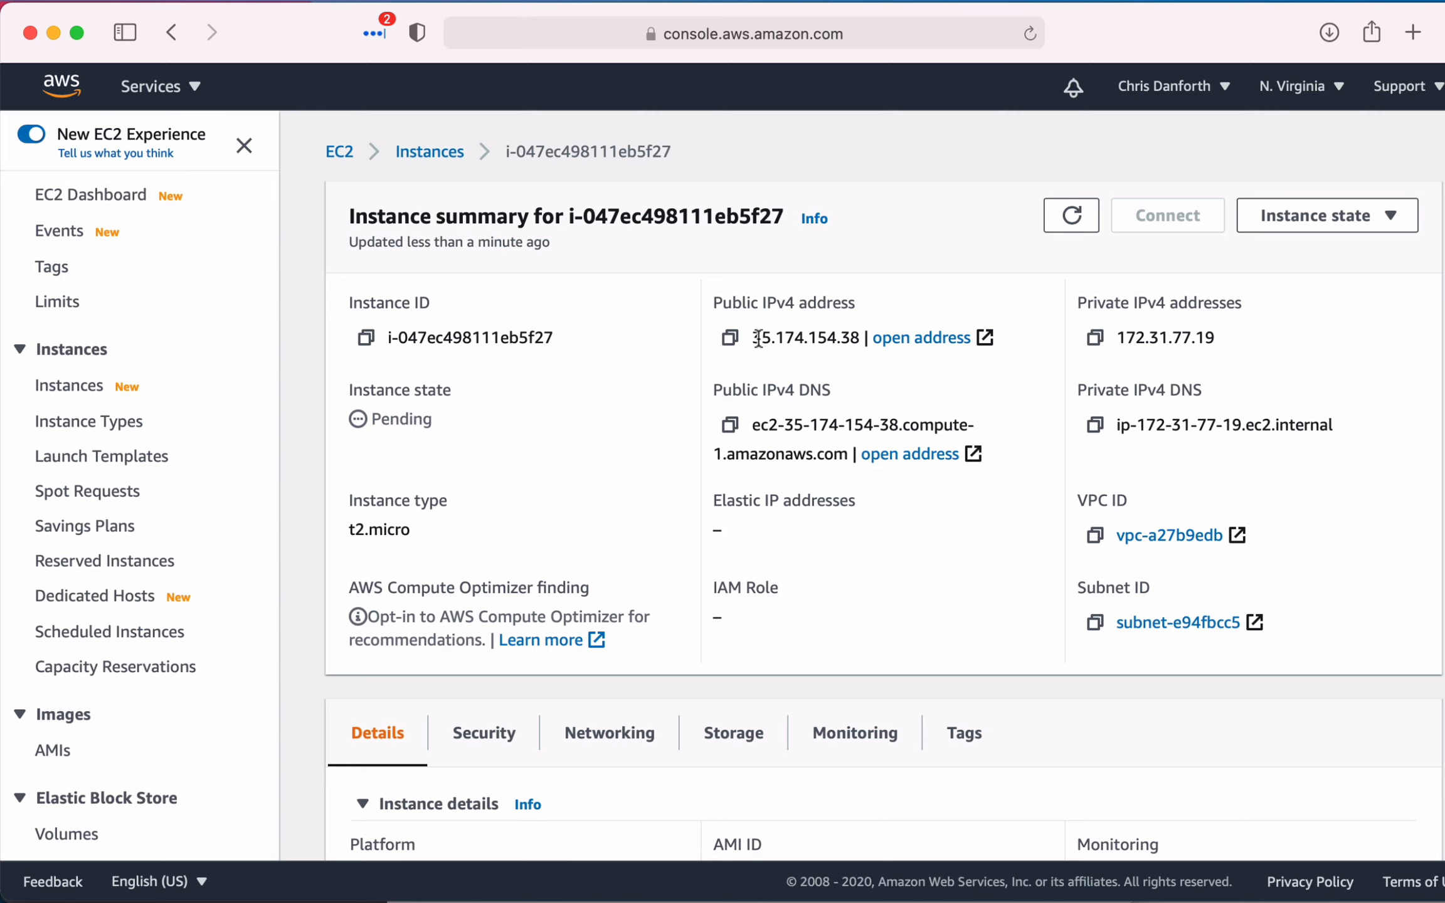
# - Copy the new instance's public IPv4 address and load it in a new browser tab
pyautogui.moveTo(751, 338); pyautogui.dragTo(857, 342)
pyautogui.press('super+c')
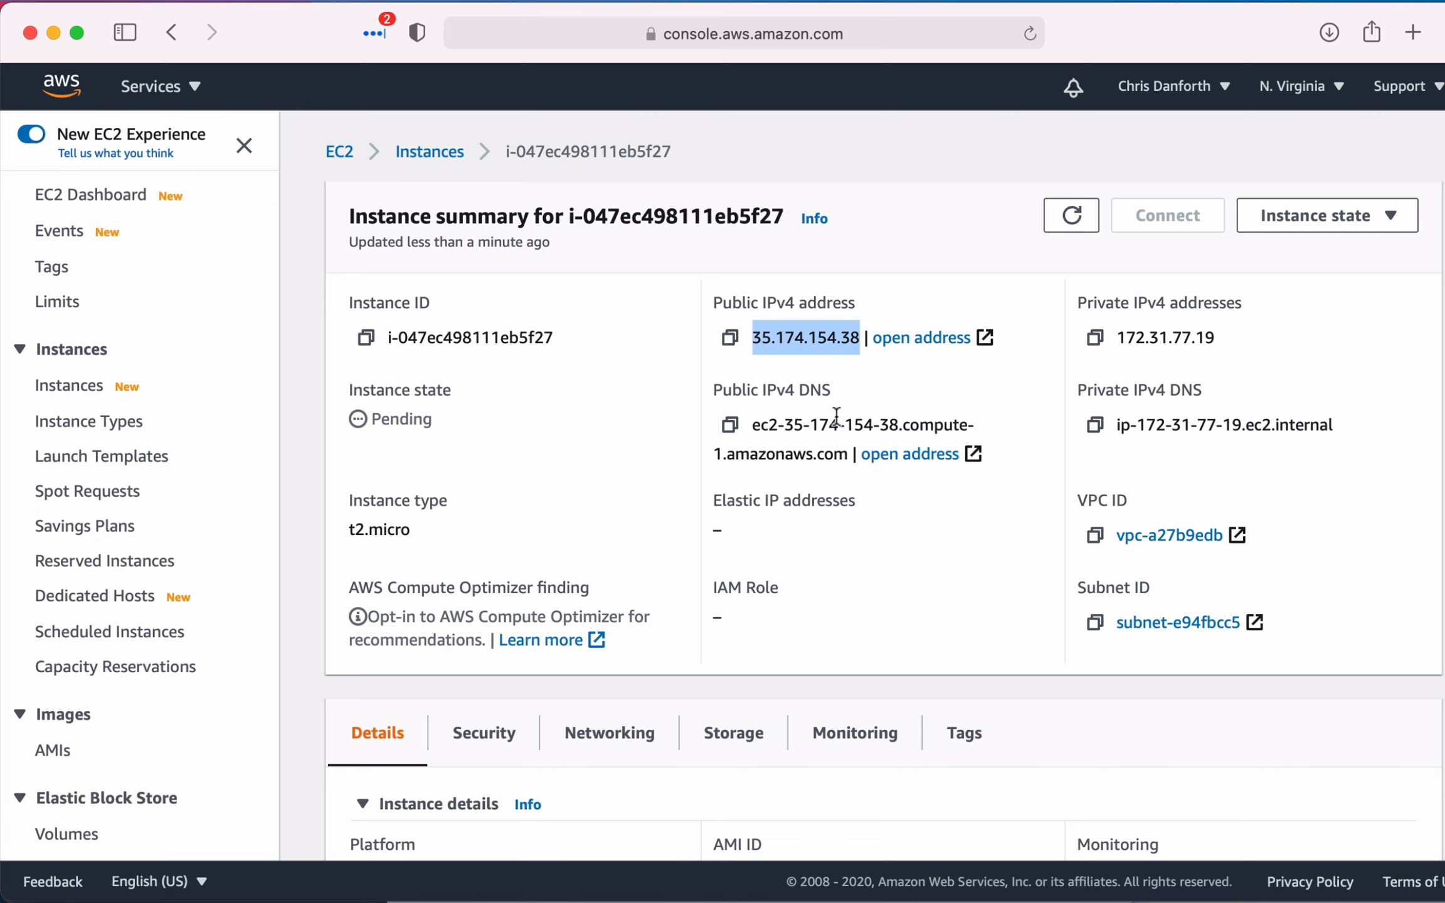
pyautogui.click(838, 415)
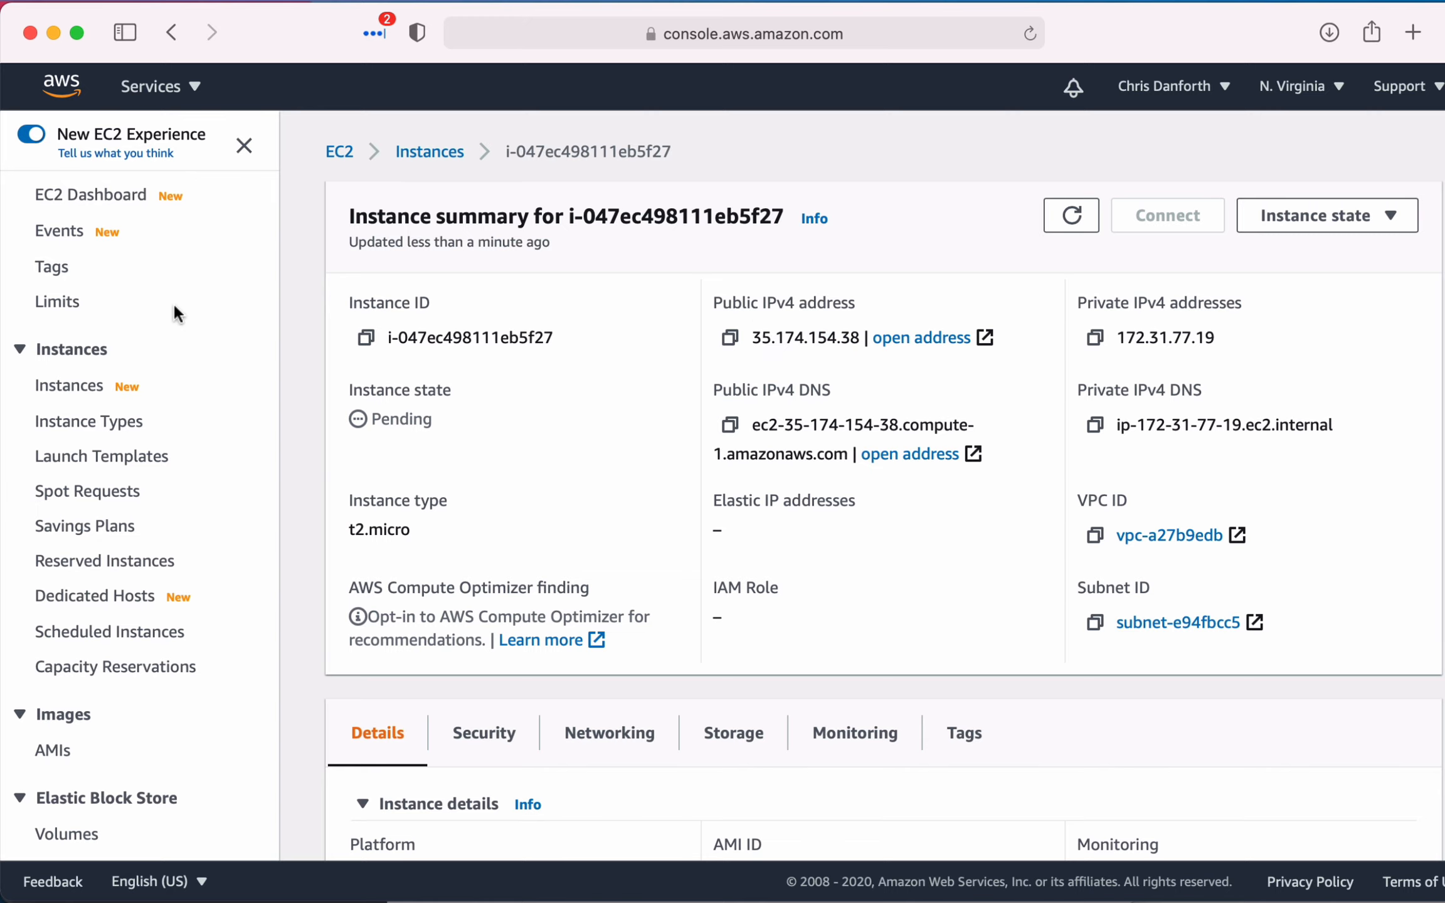
pyautogui.click(78, 104)
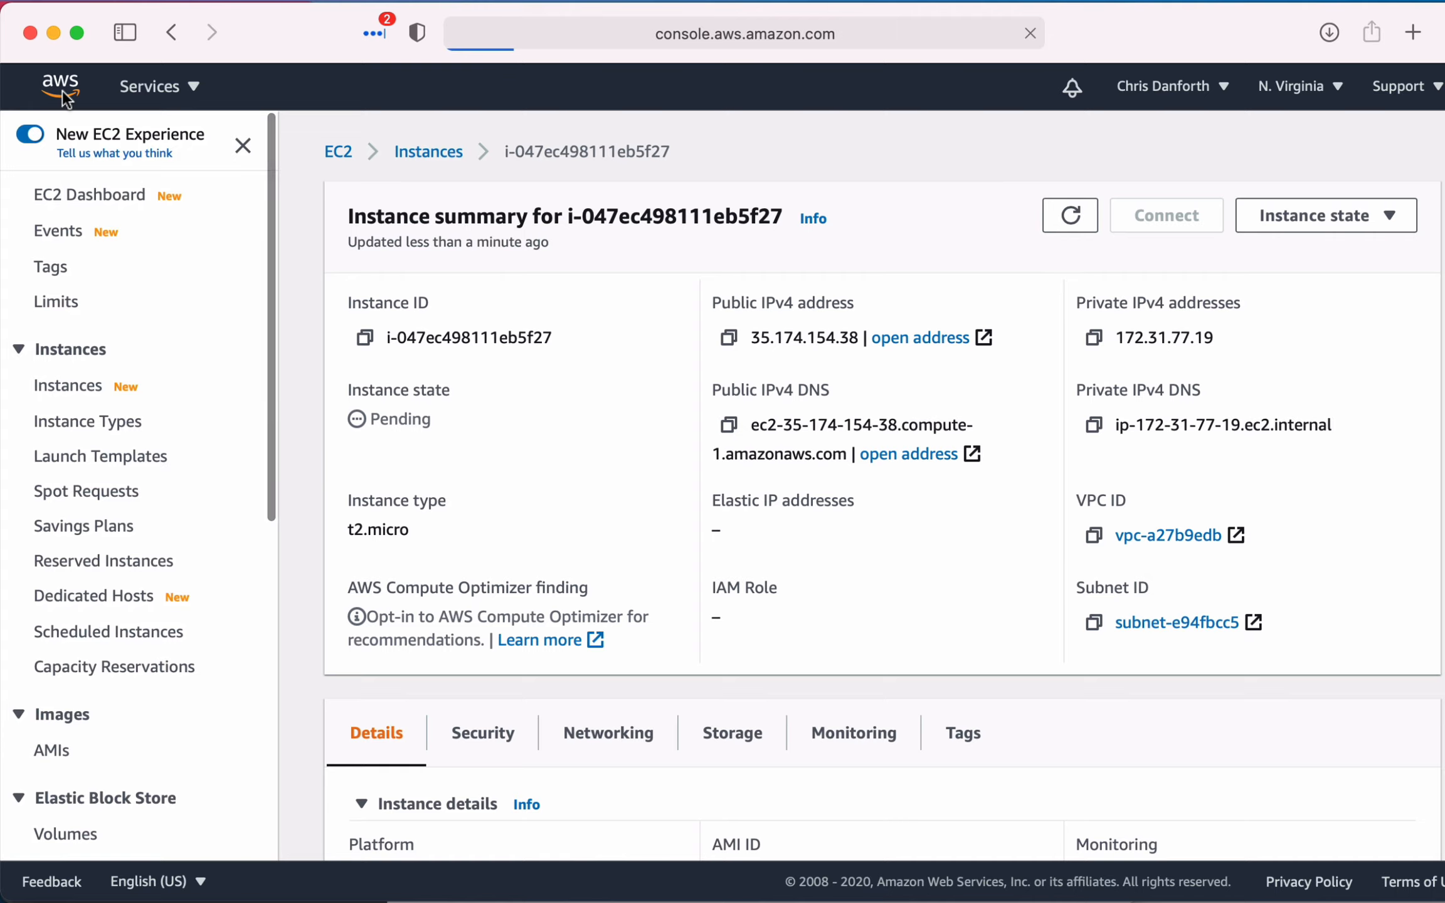
pyautogui.press('super+t')
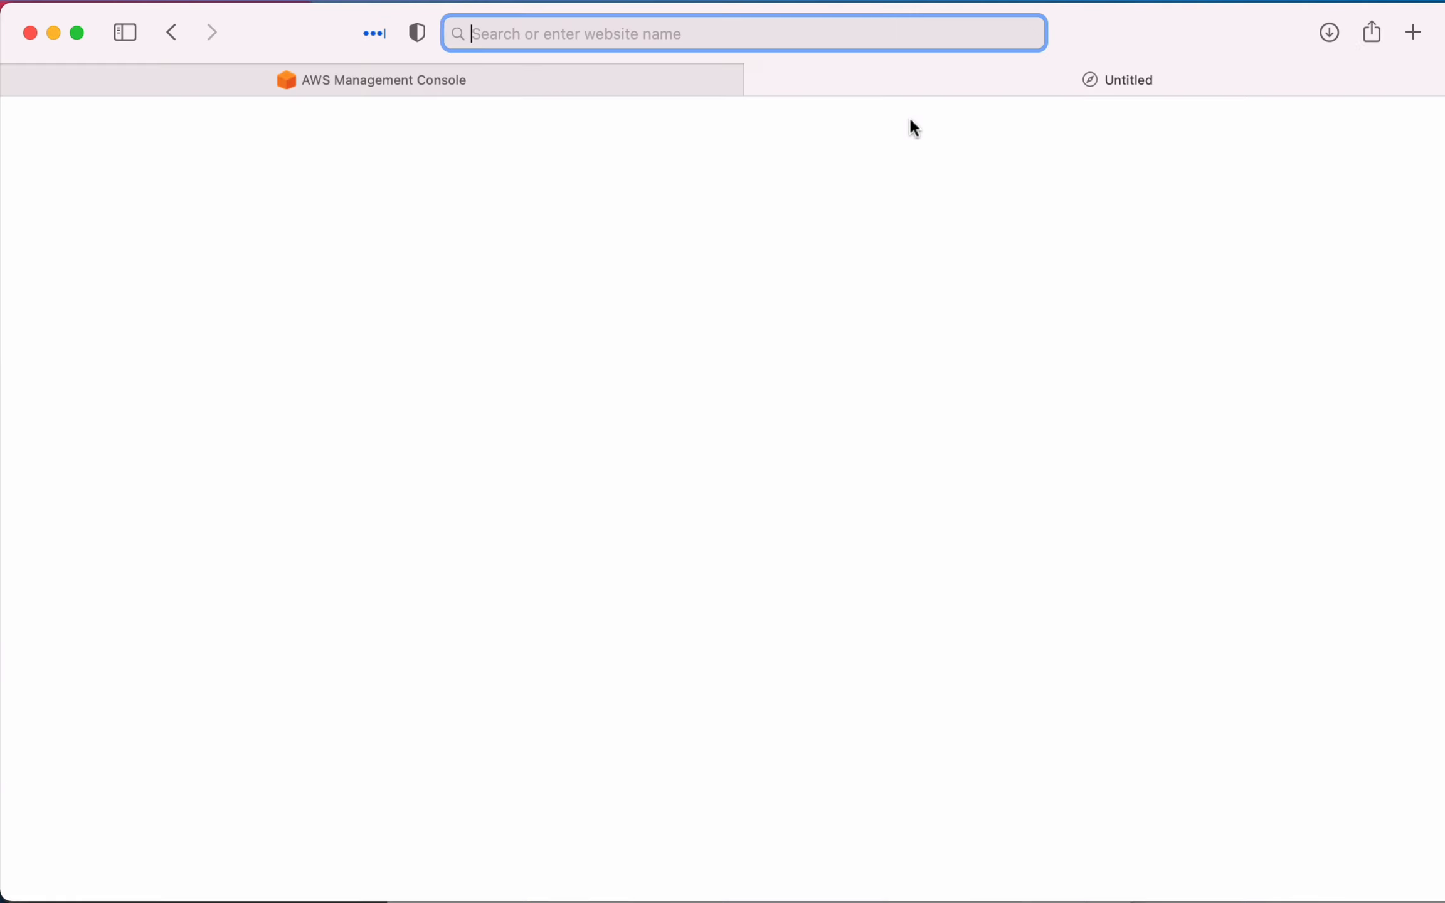
pyautogui.press('super+v')
pyautogui.press('Return')
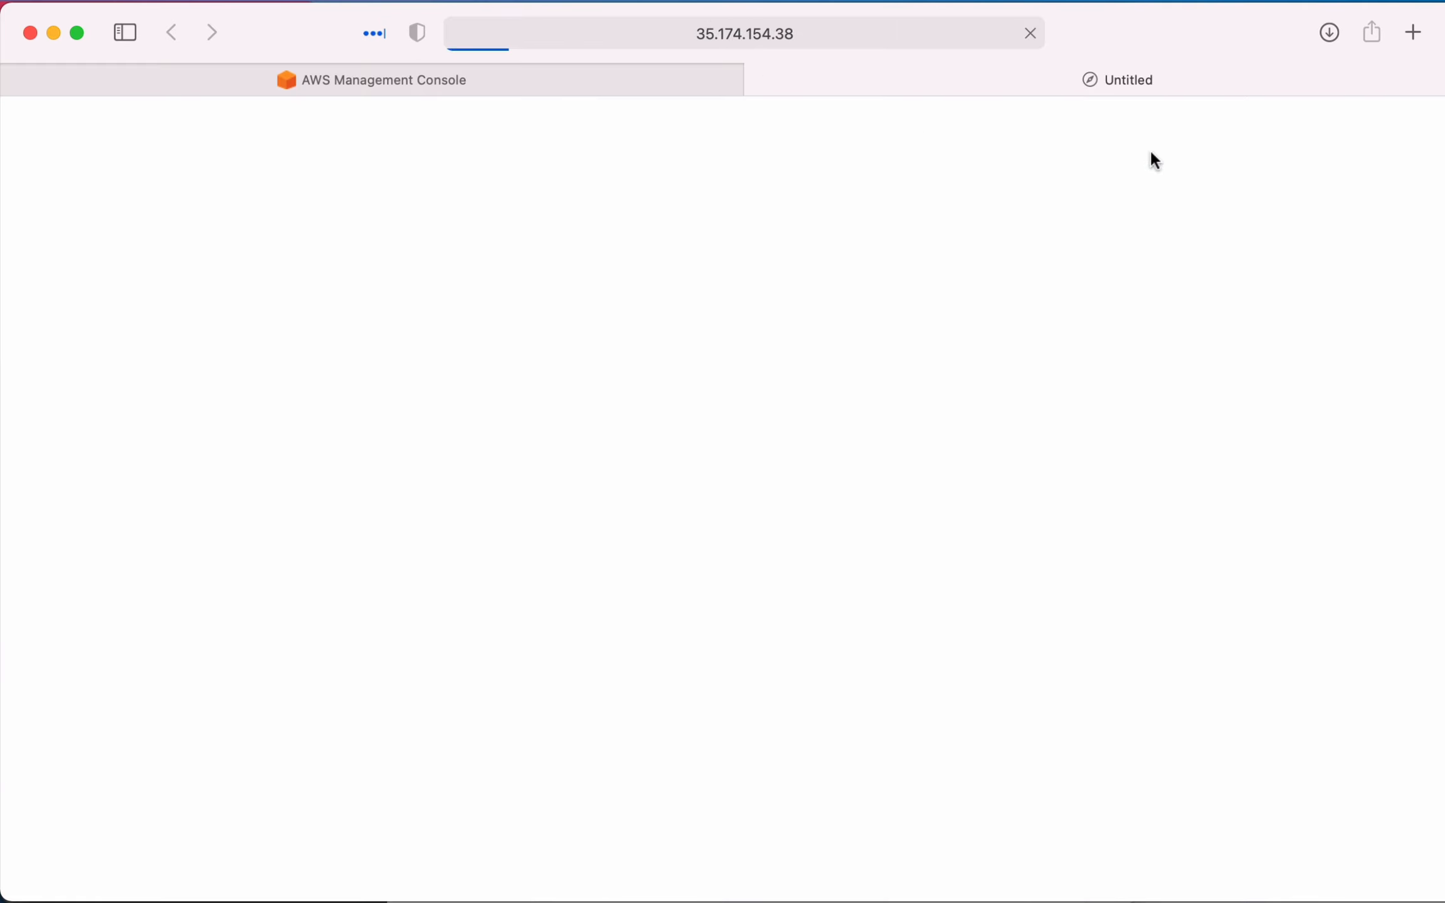
# - Return to the instance summary and check both the instance state and the page loaded from its public IPv4 address
pyautogui.click(636, 86)
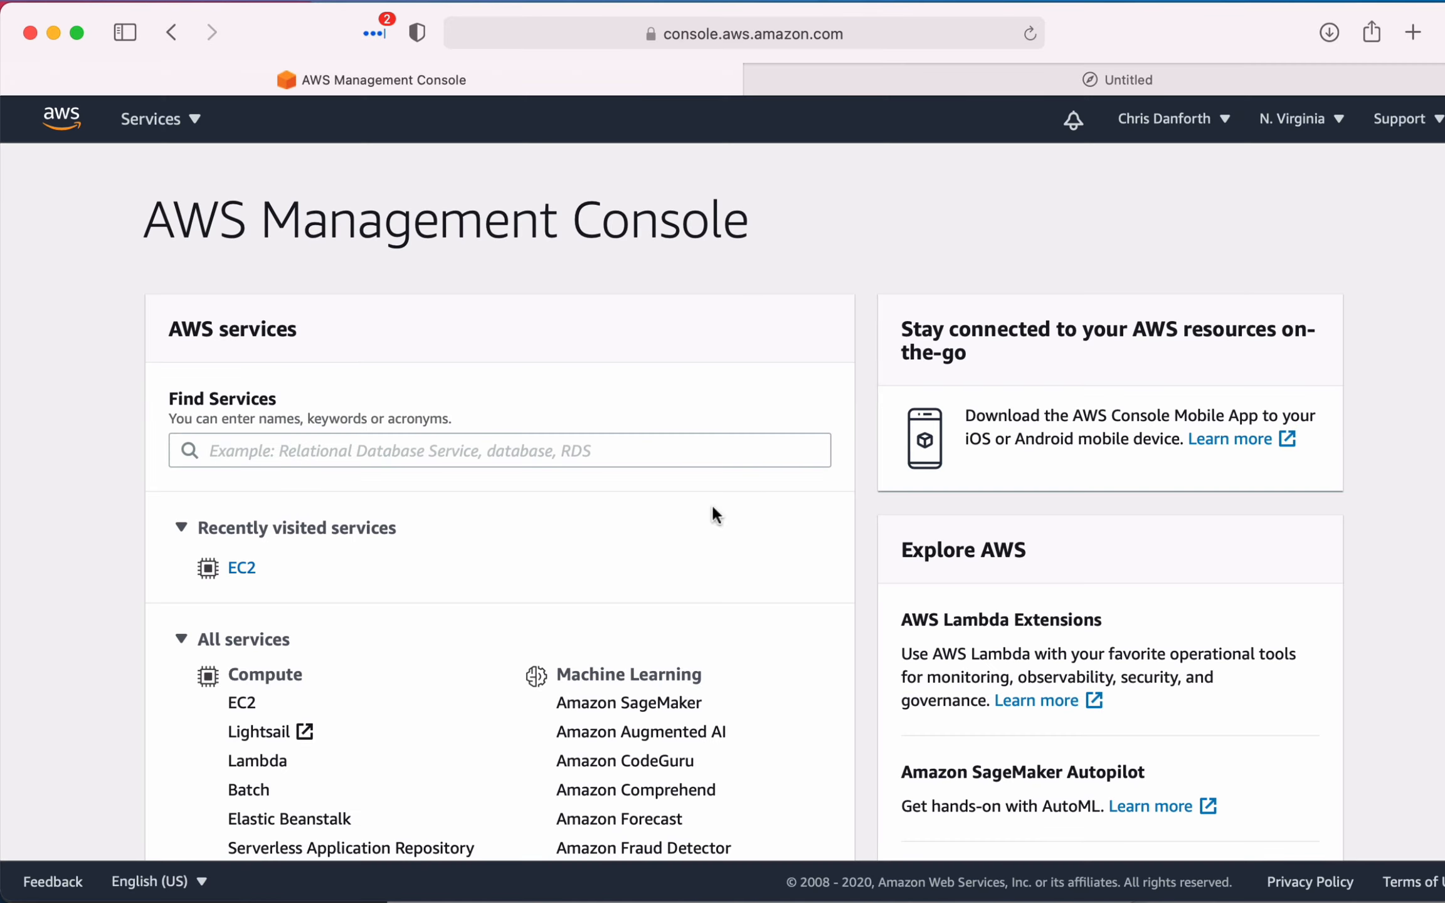
pyautogui.click(172, 32)
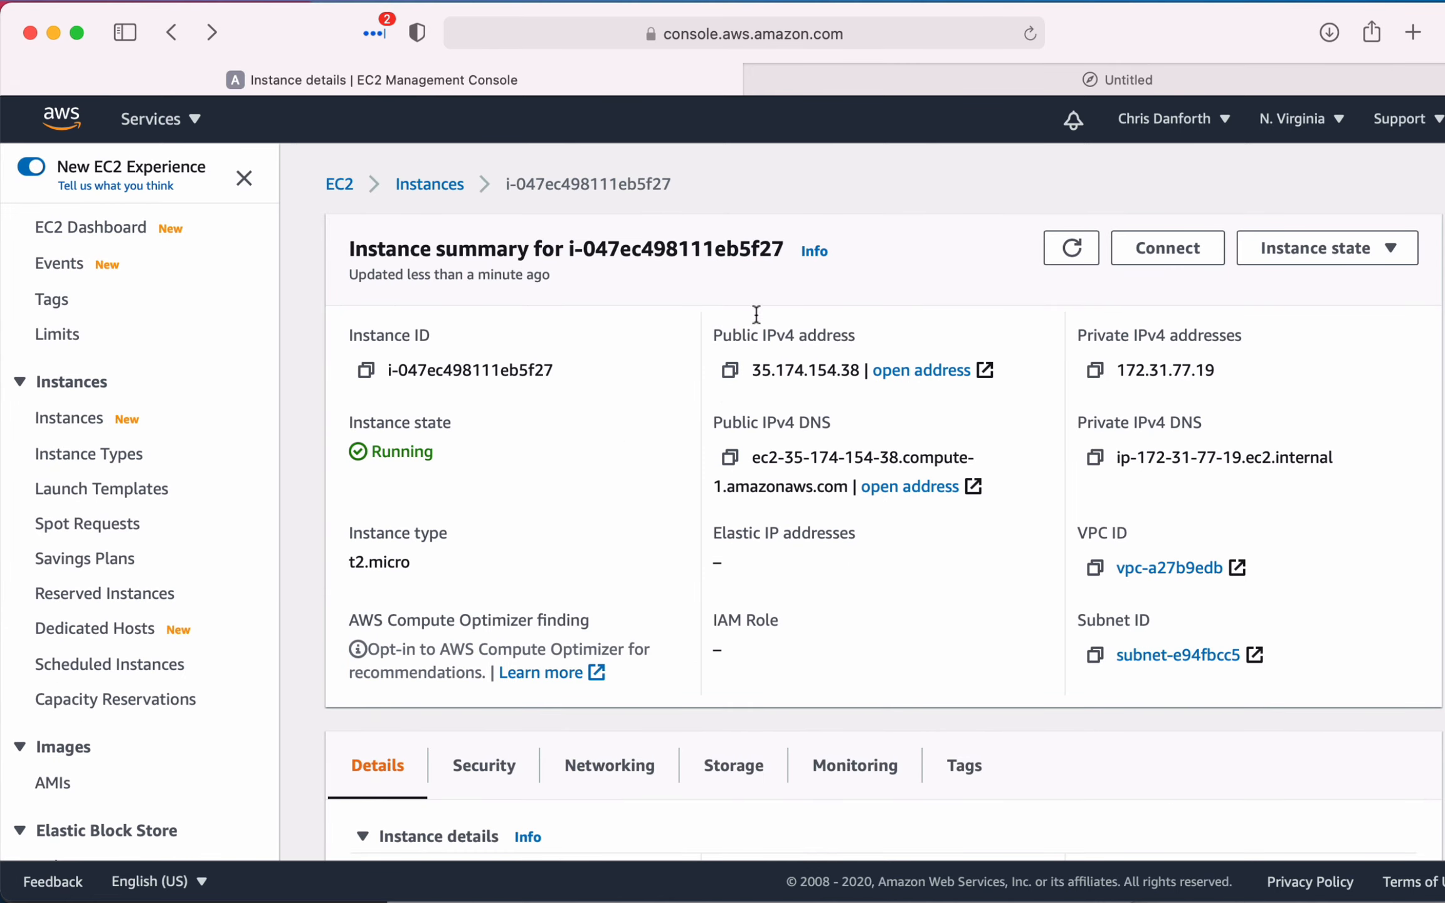
pyautogui.click(906, 80)
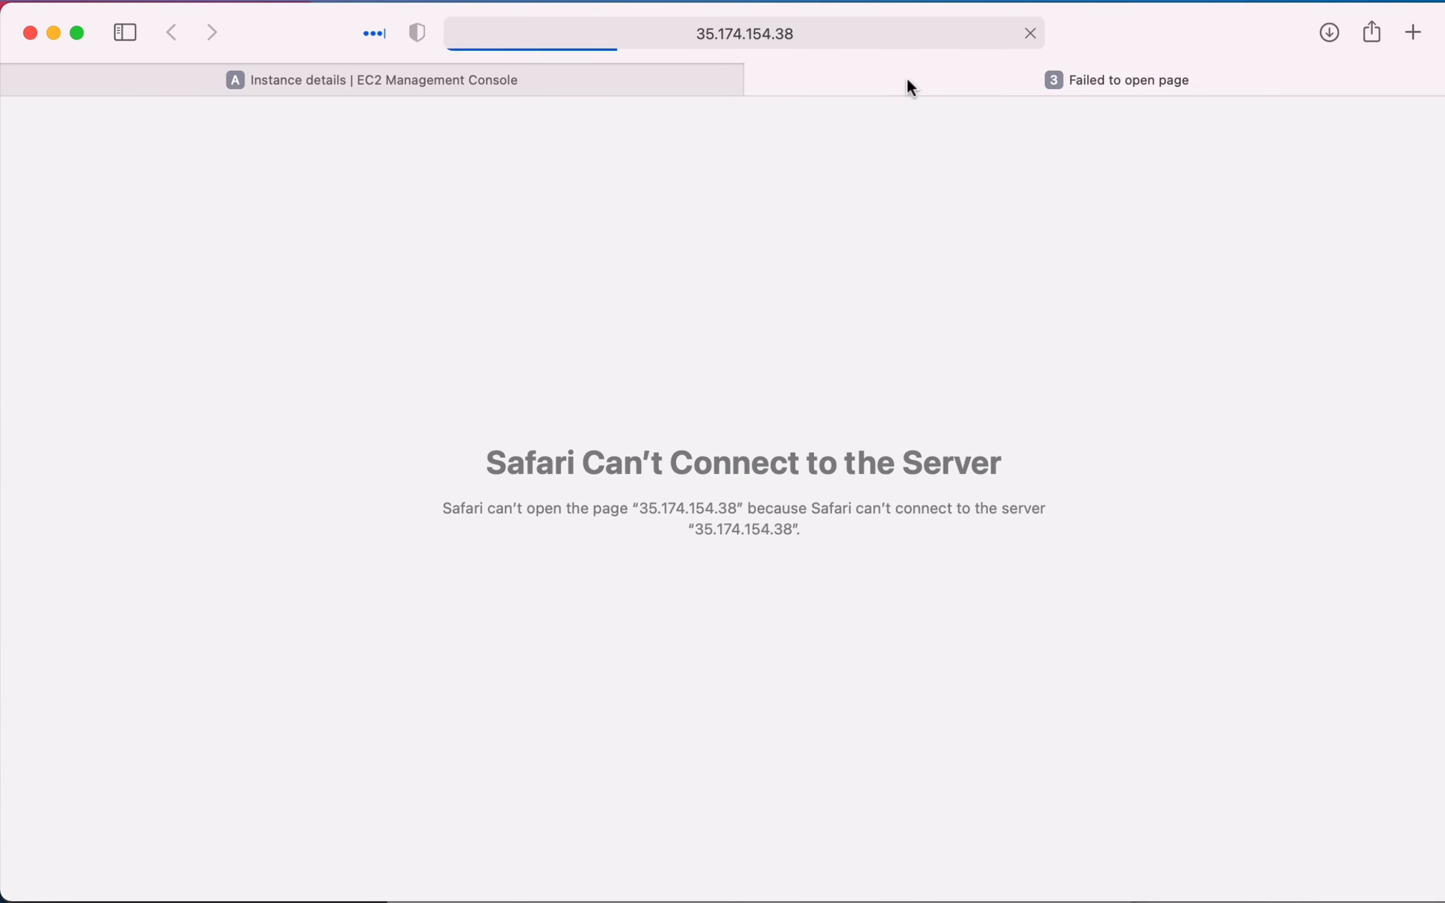
pyautogui.click(562, 84)
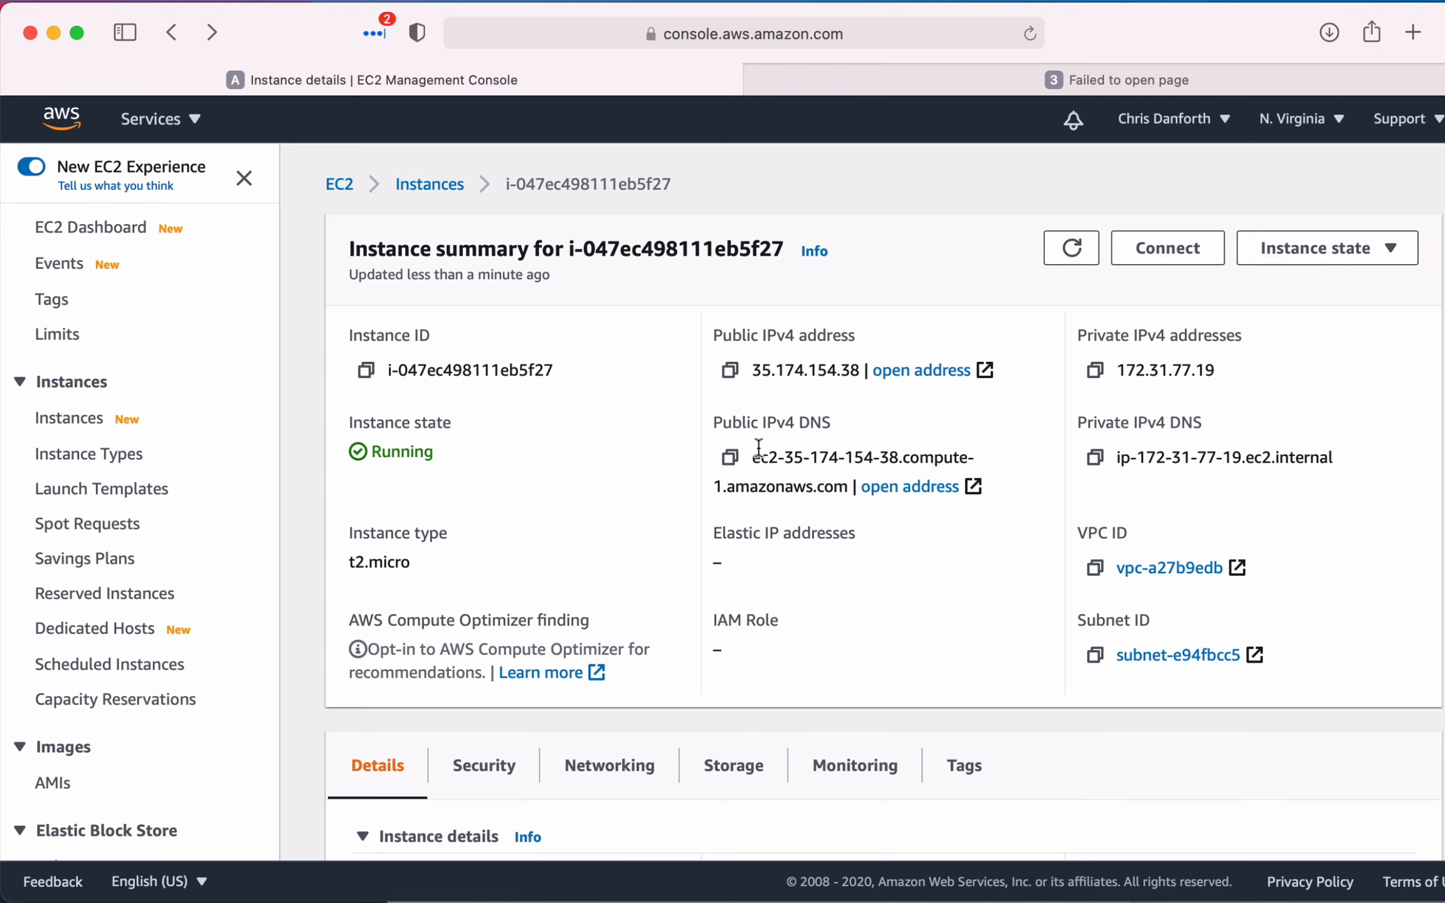
# - Copy the instance's public IPv4 DNS name and load it in another new browser tab
pyautogui.moveTo(750, 460); pyautogui.dragTo(834, 468)
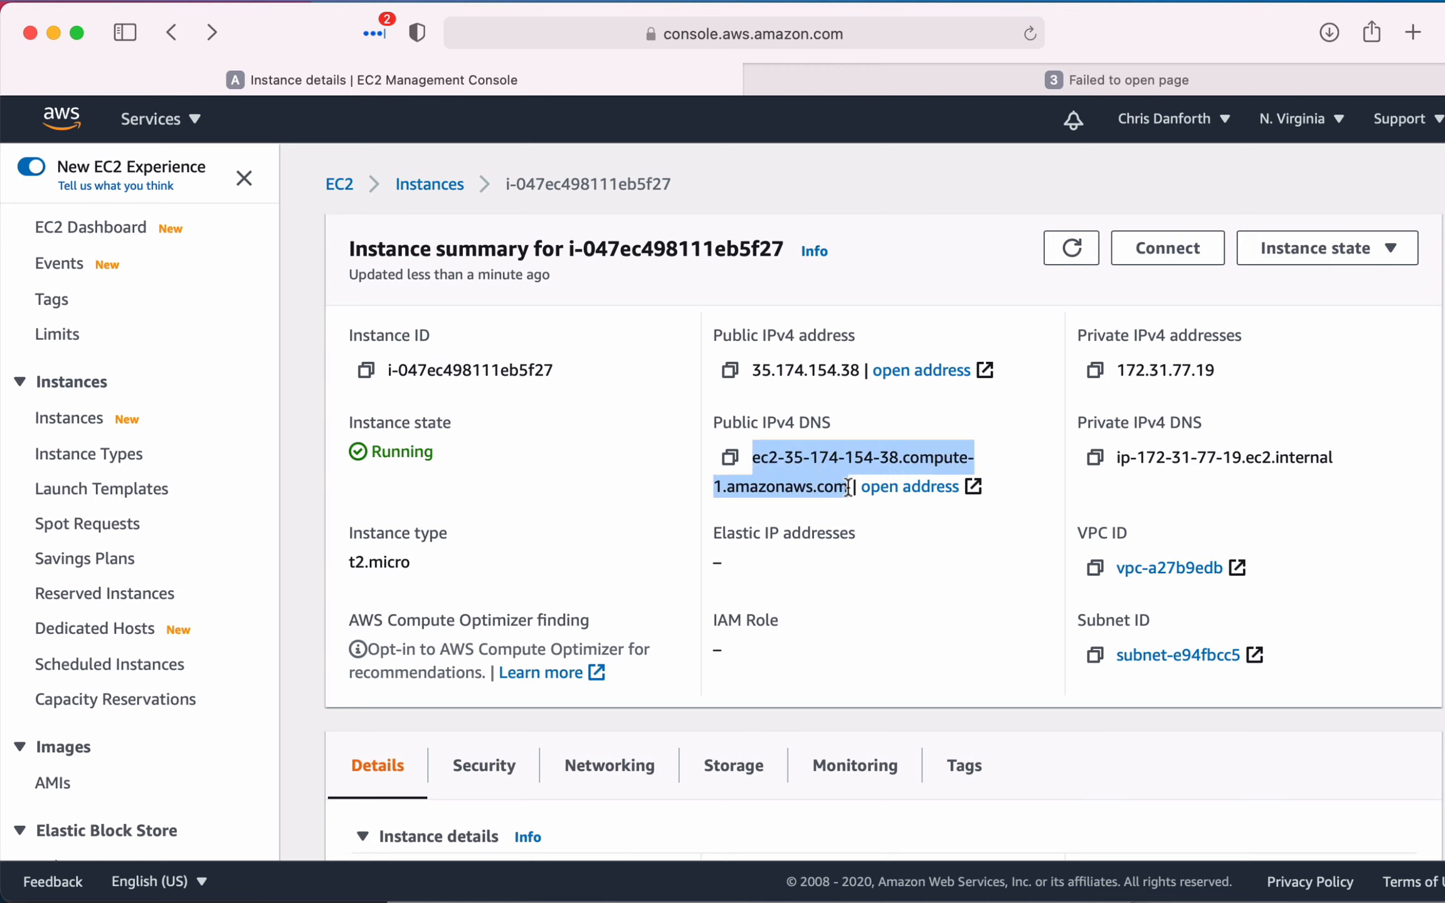
pyautogui.click(889, 465)
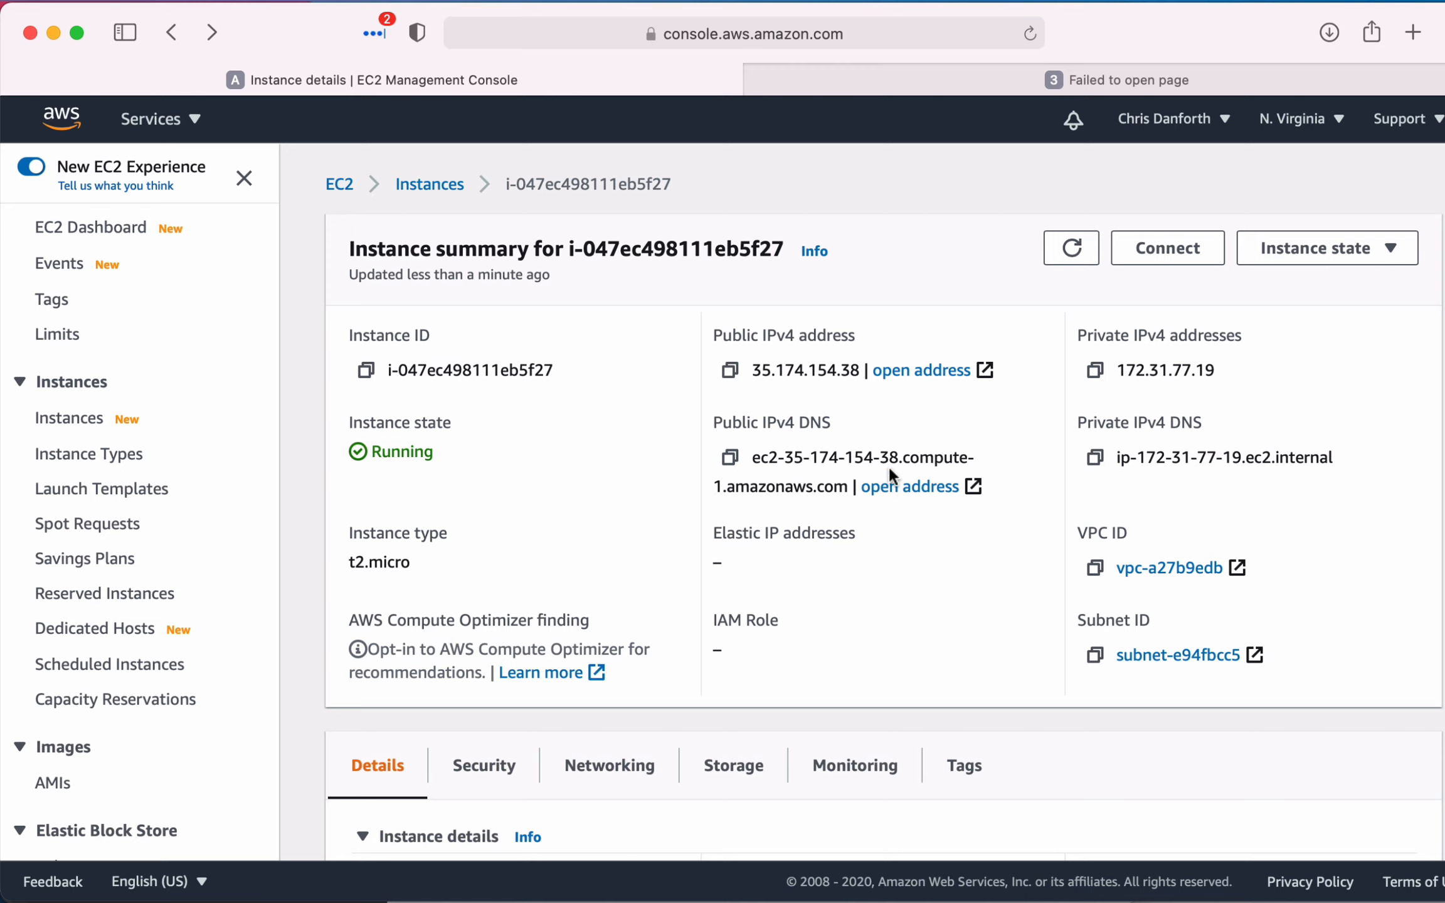
pyautogui.press('super+t')
pyautogui.write('ec2-35-174-154-38.compute-1.amazonaws.com')
pyautogui.press('Return')
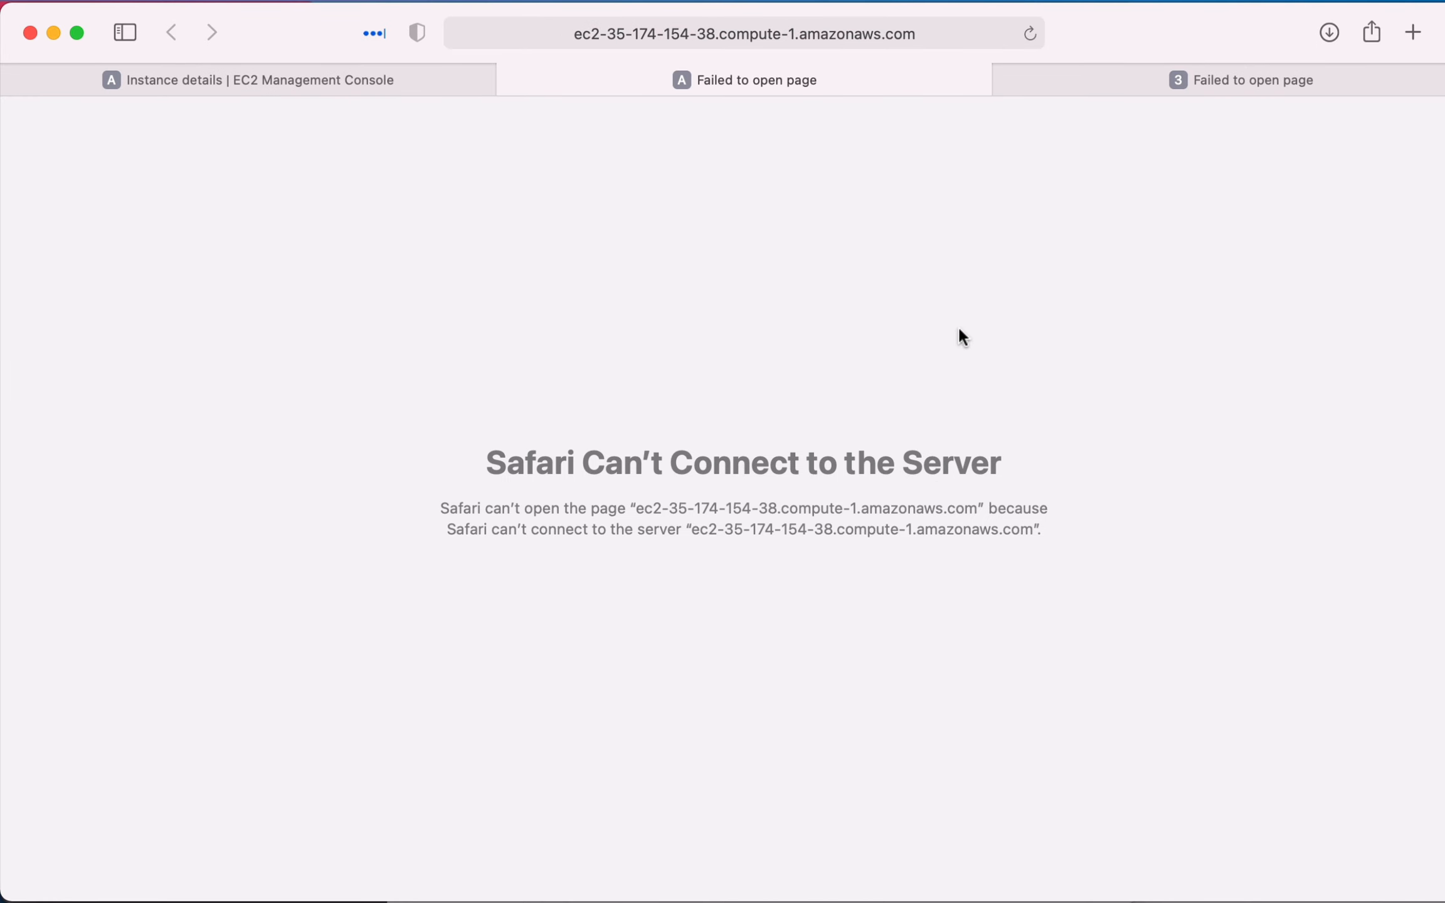
# - Compare the pages loaded from the public IP address and the DNS name, then return to the instance summary
pyautogui.click(377, 76)
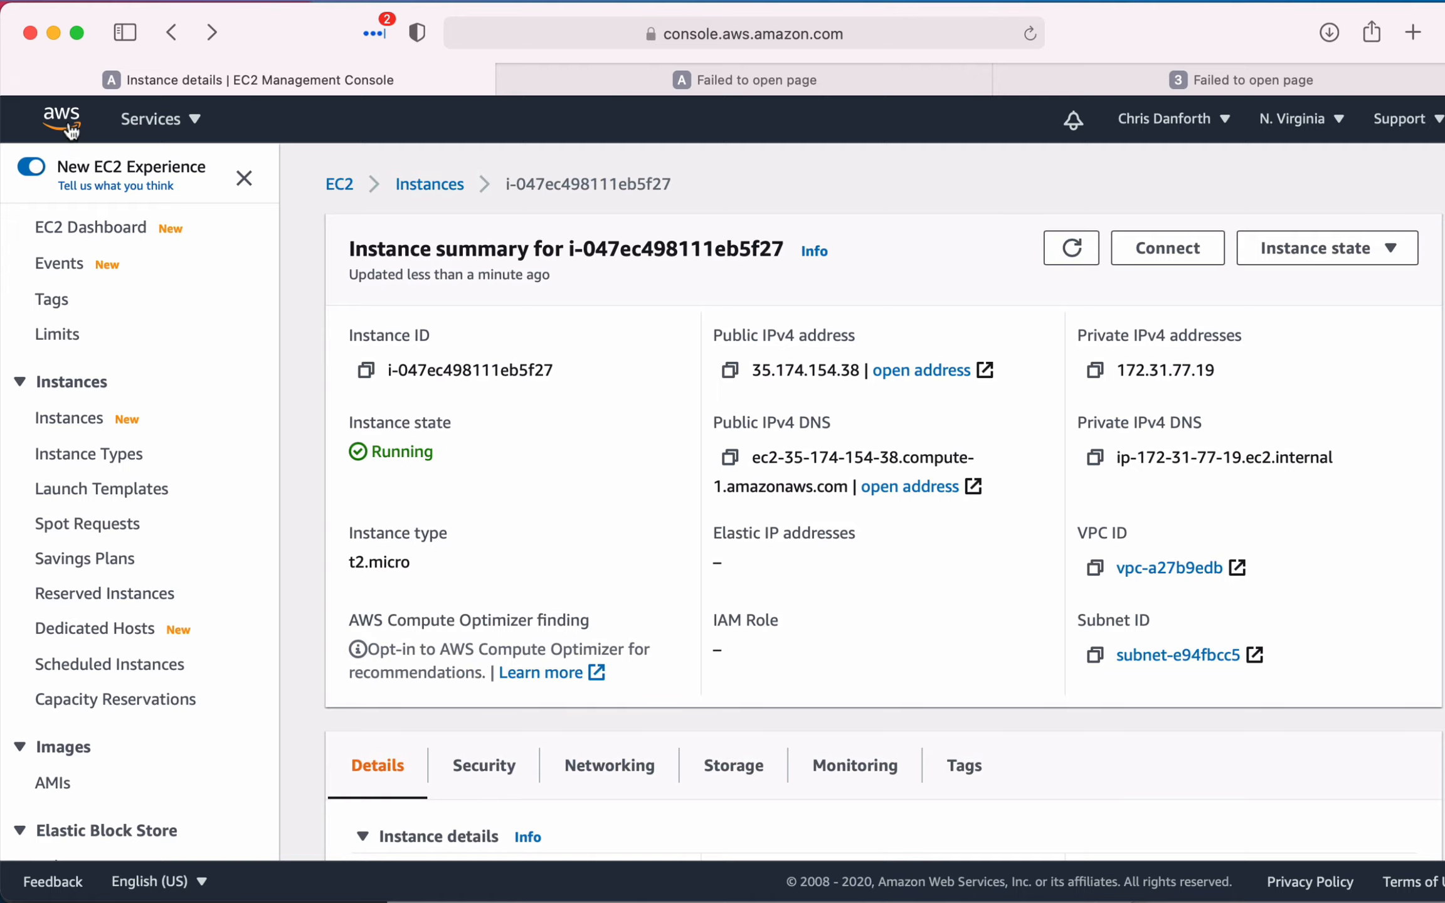
pyautogui.click(1113, 64)
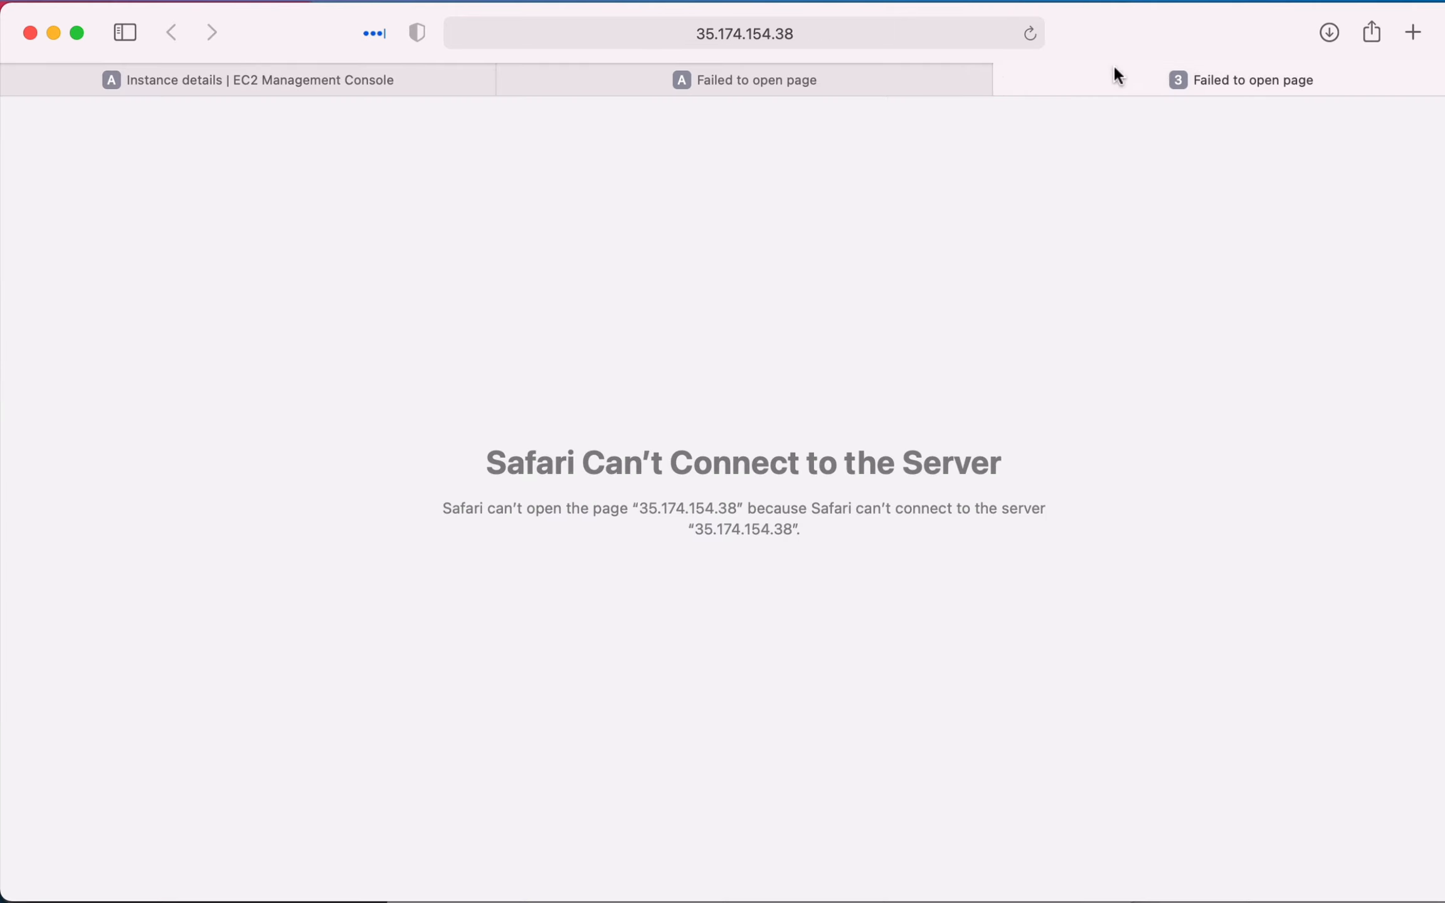
pyautogui.hotkey('ctrl', 'shift', 'Tab')
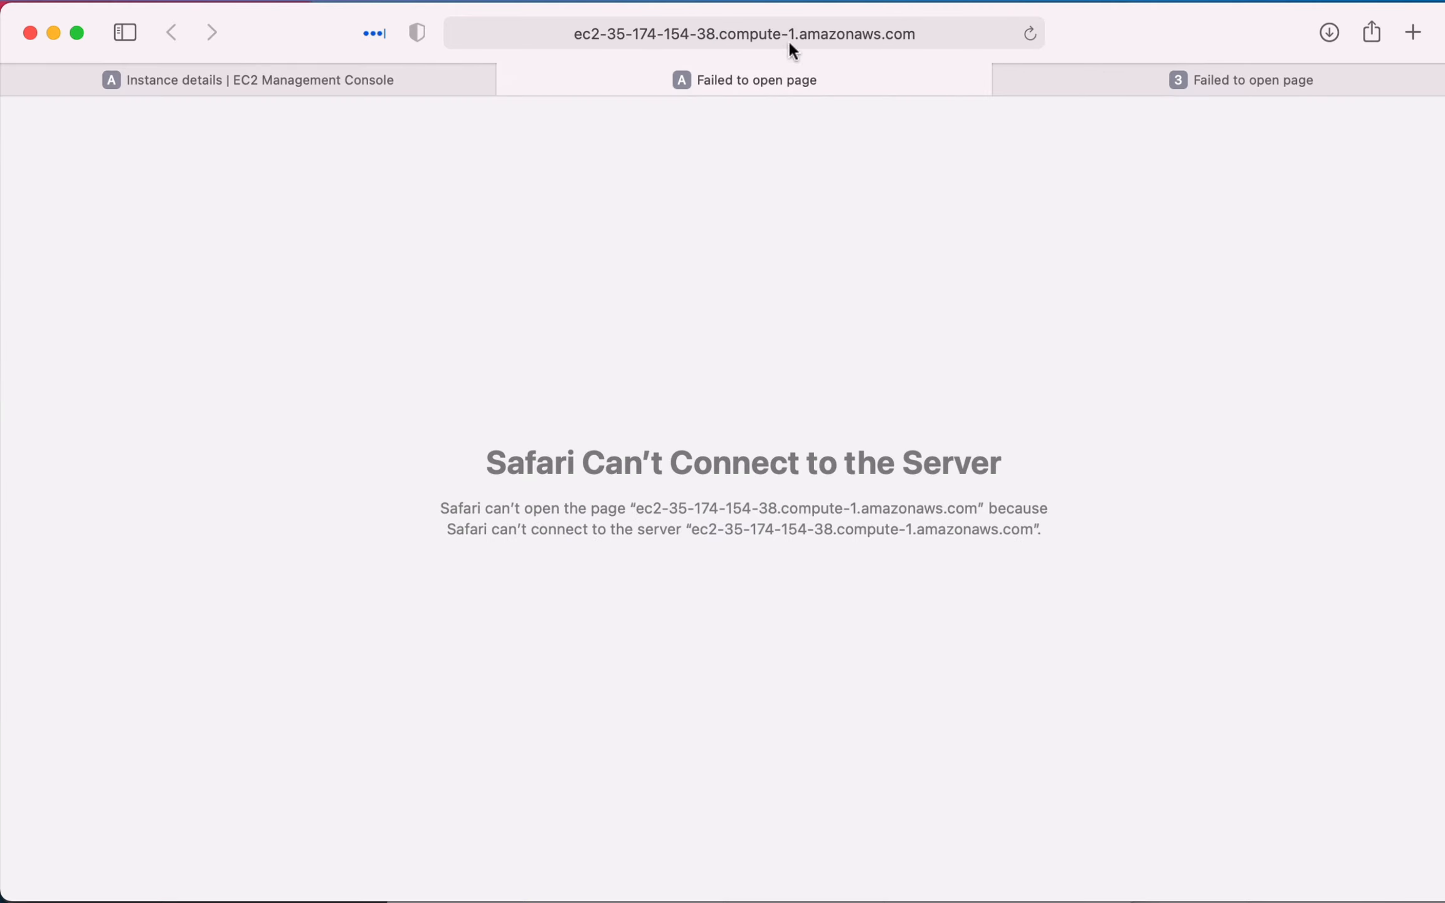
pyautogui.click(395, 82)
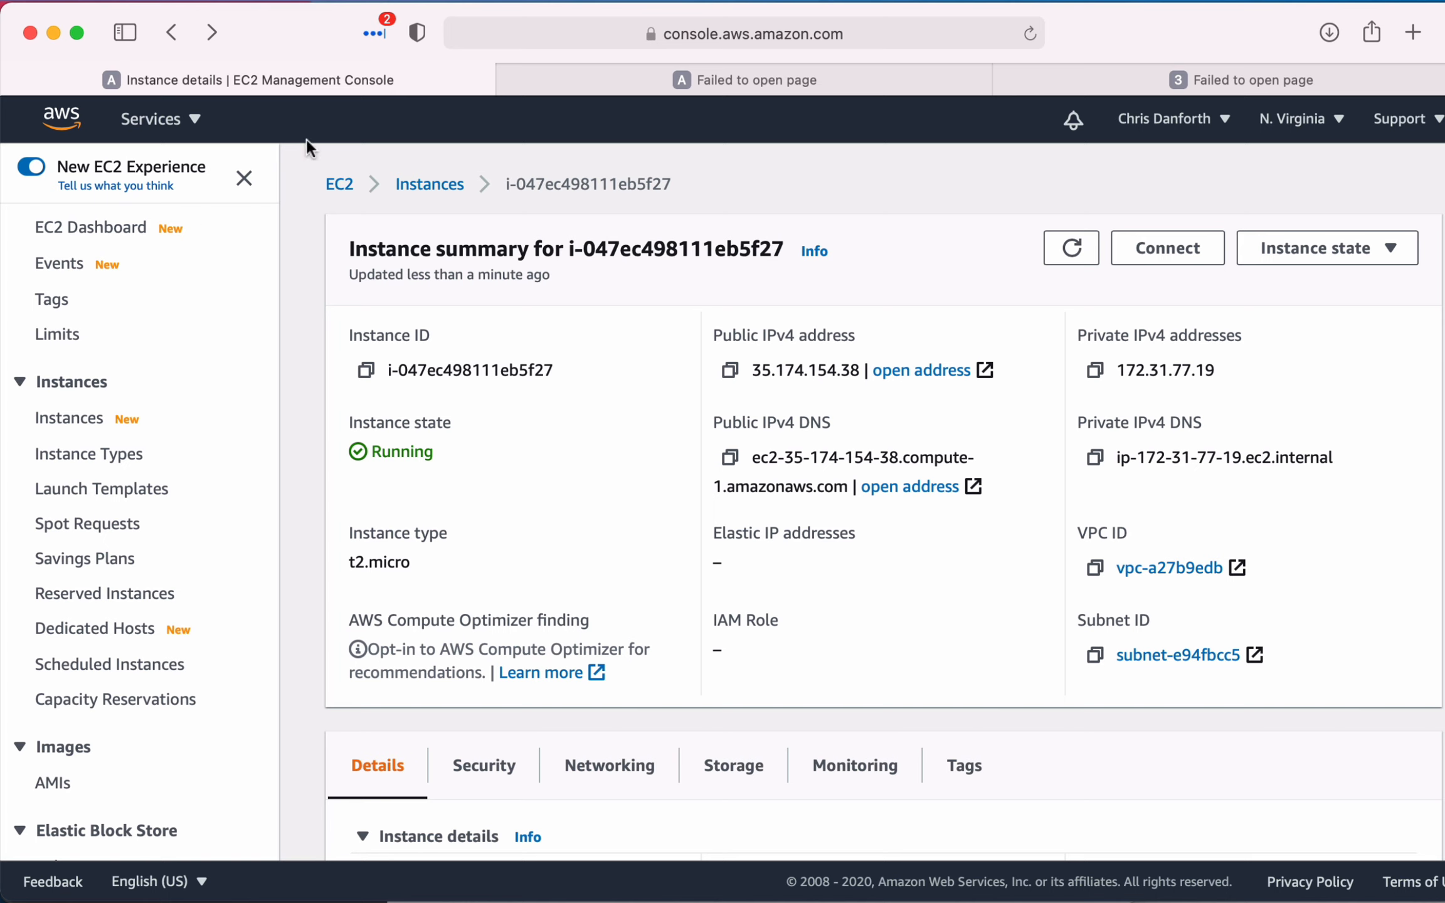
# - Return to the AWS Management Console home, open Route 53 under Networking & Content Delivery, and view its hosted zones
pyautogui.click(82, 132)
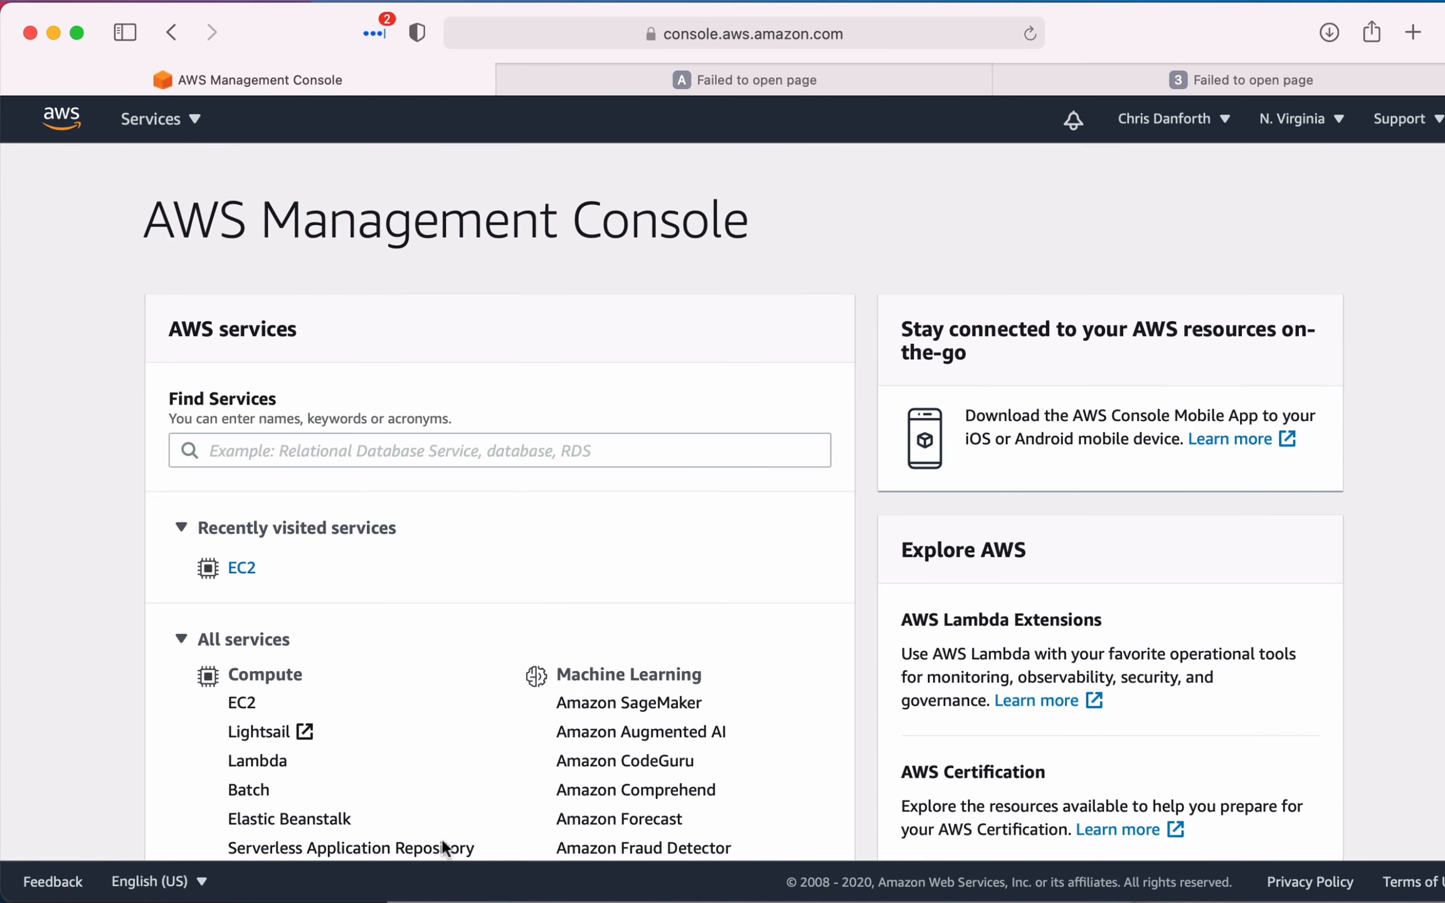
pyautogui.scroll(-15, 527, 651)
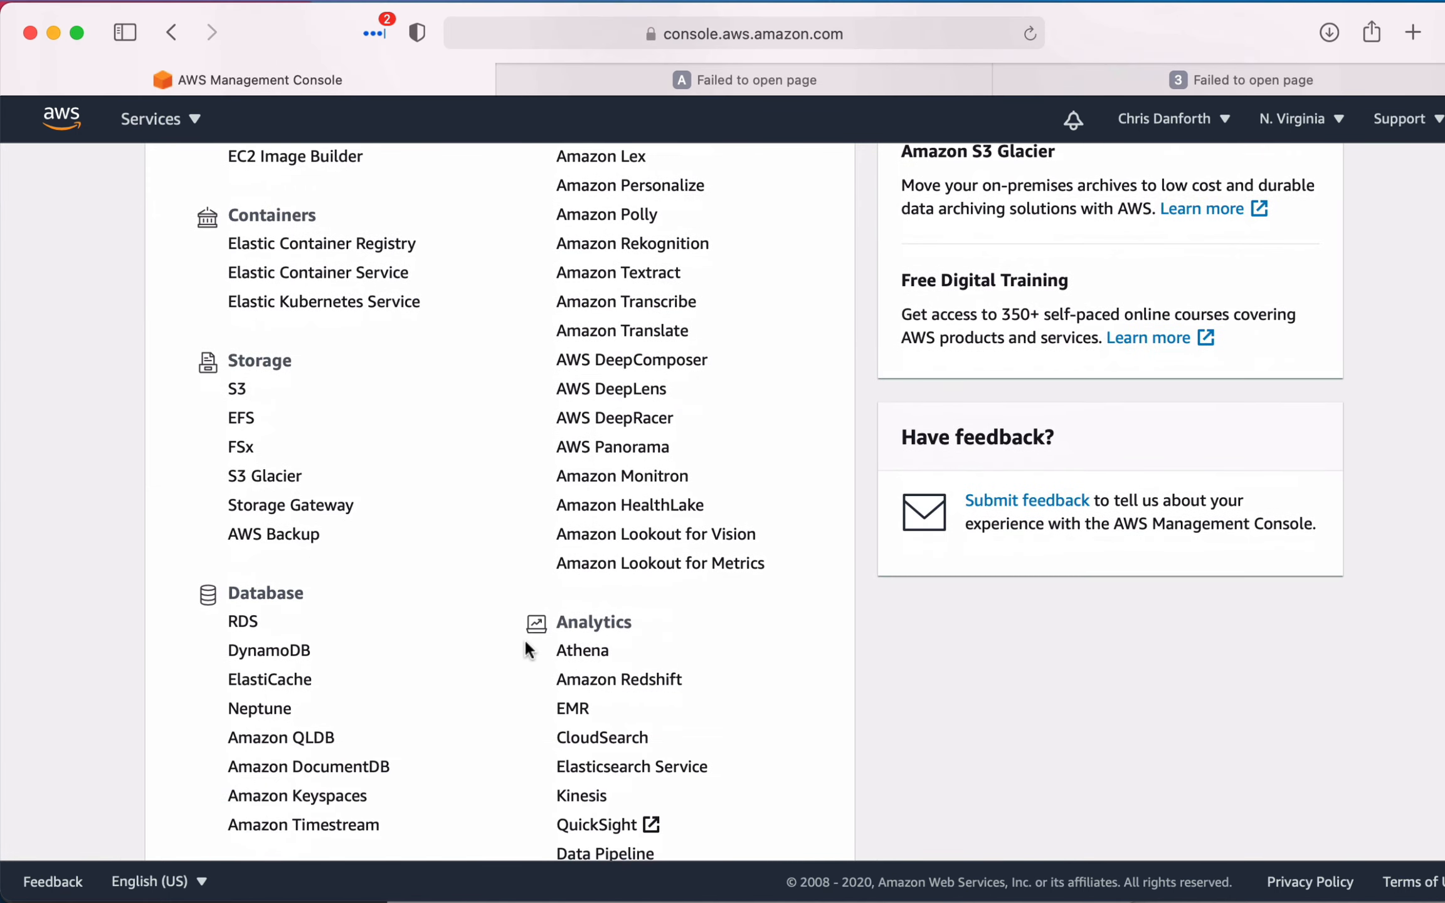
pyautogui.scroll(-10, 527, 651)
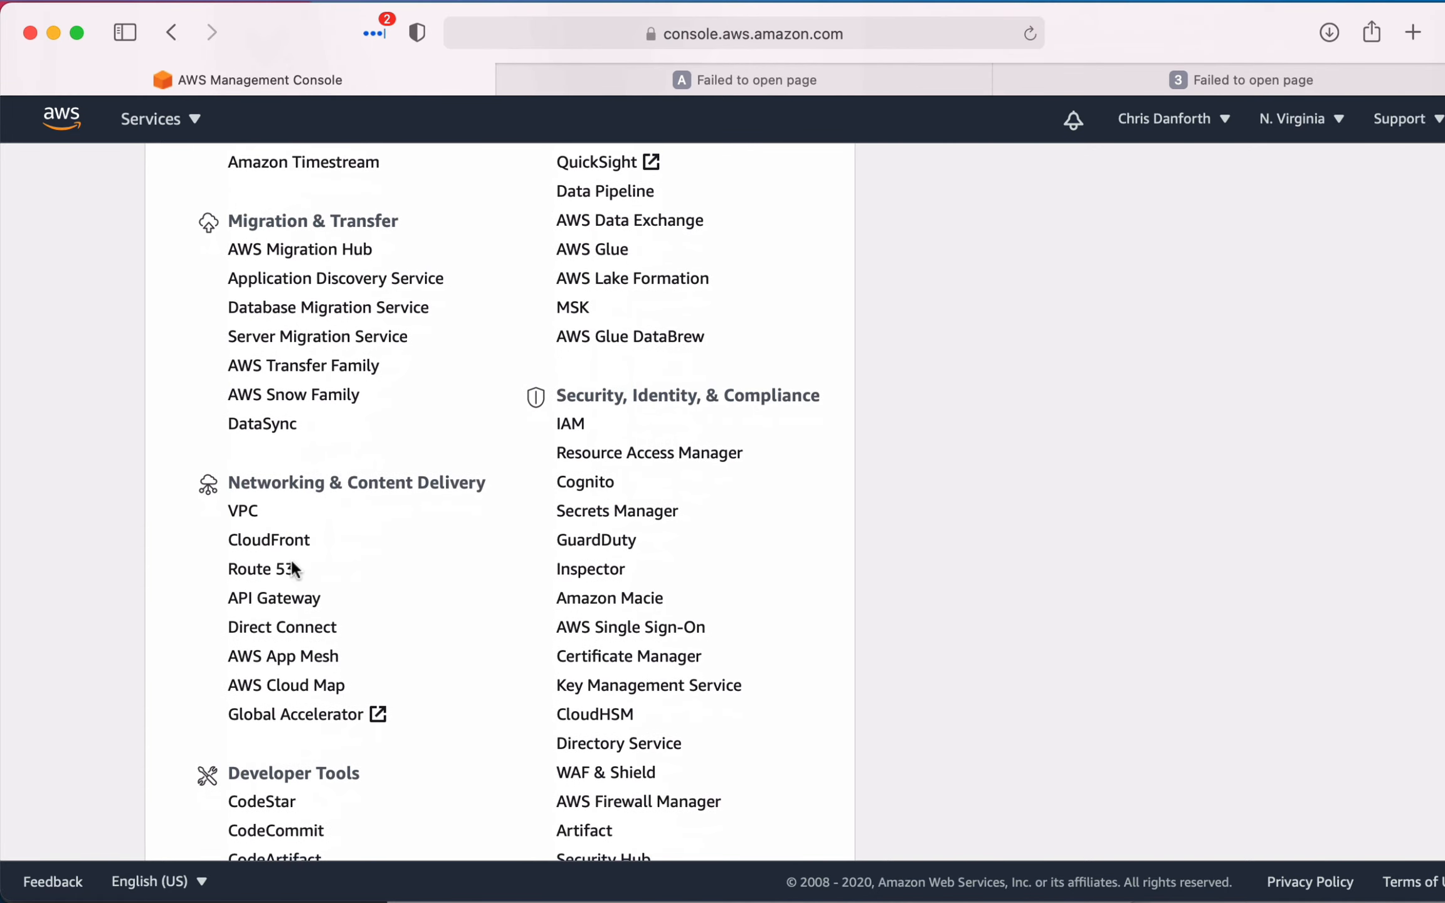
pyautogui.click(258, 568)
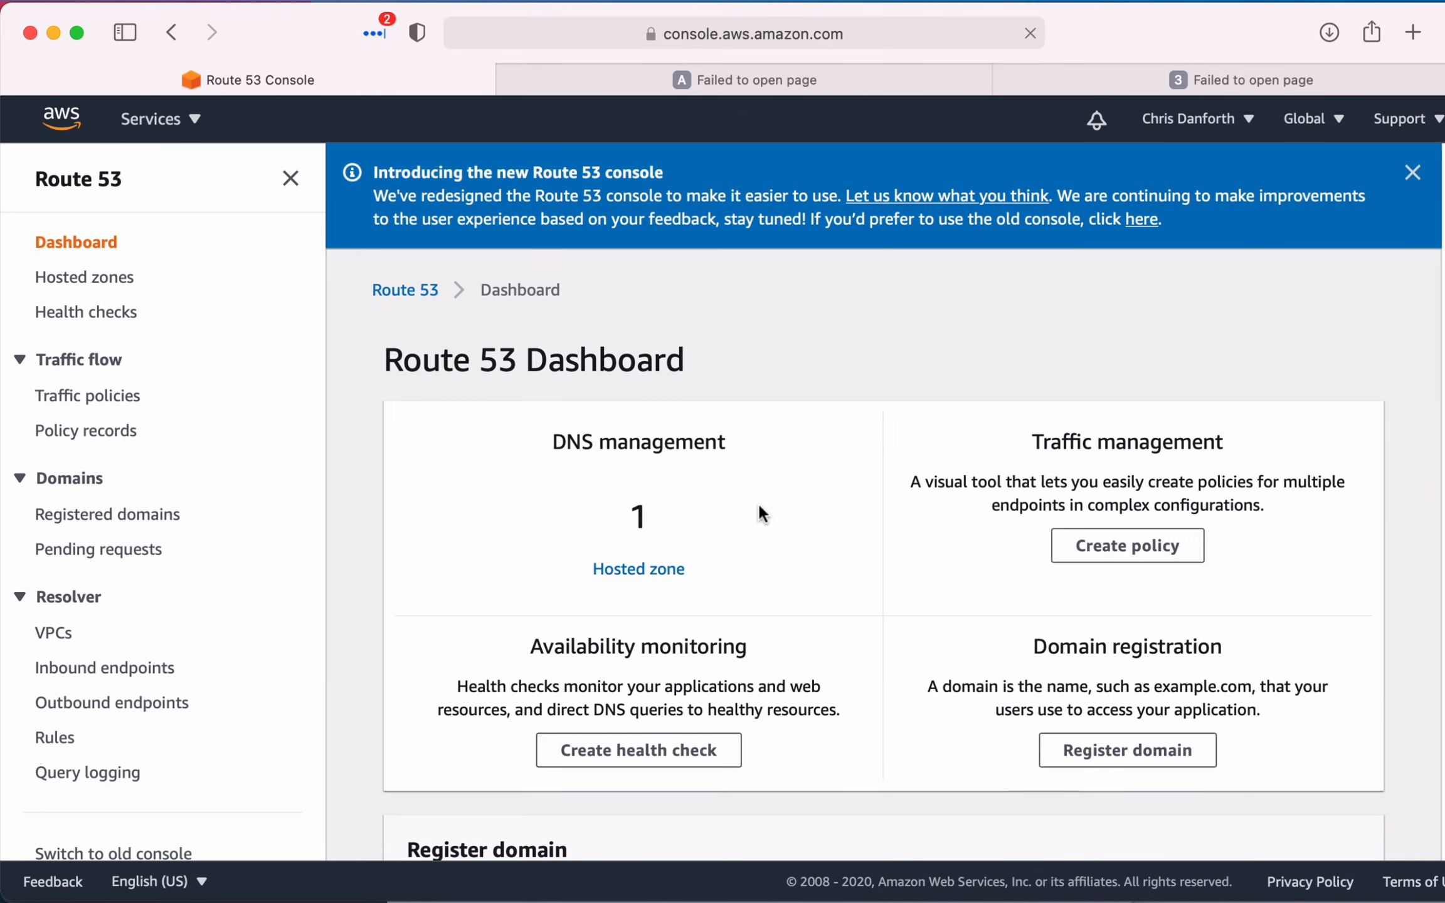
pyautogui.click(658, 567)
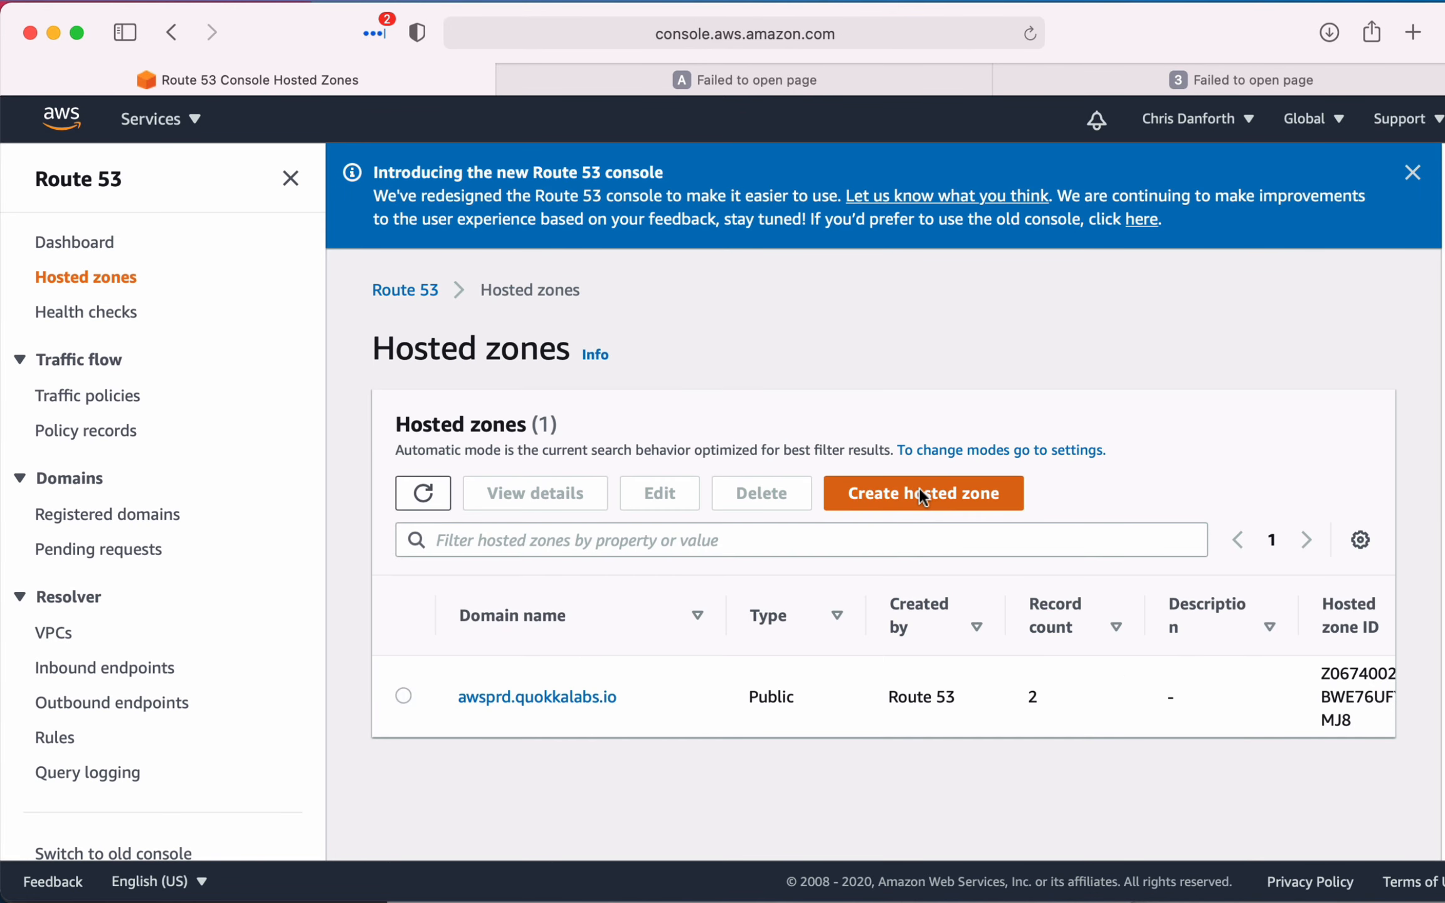
# - Start a new Route 53 hosted zone and enter the aws subdomain of the personal .com domain as its domain name
pyautogui.click(919, 488)
pyautogui.scroll(-5, 530, 609)
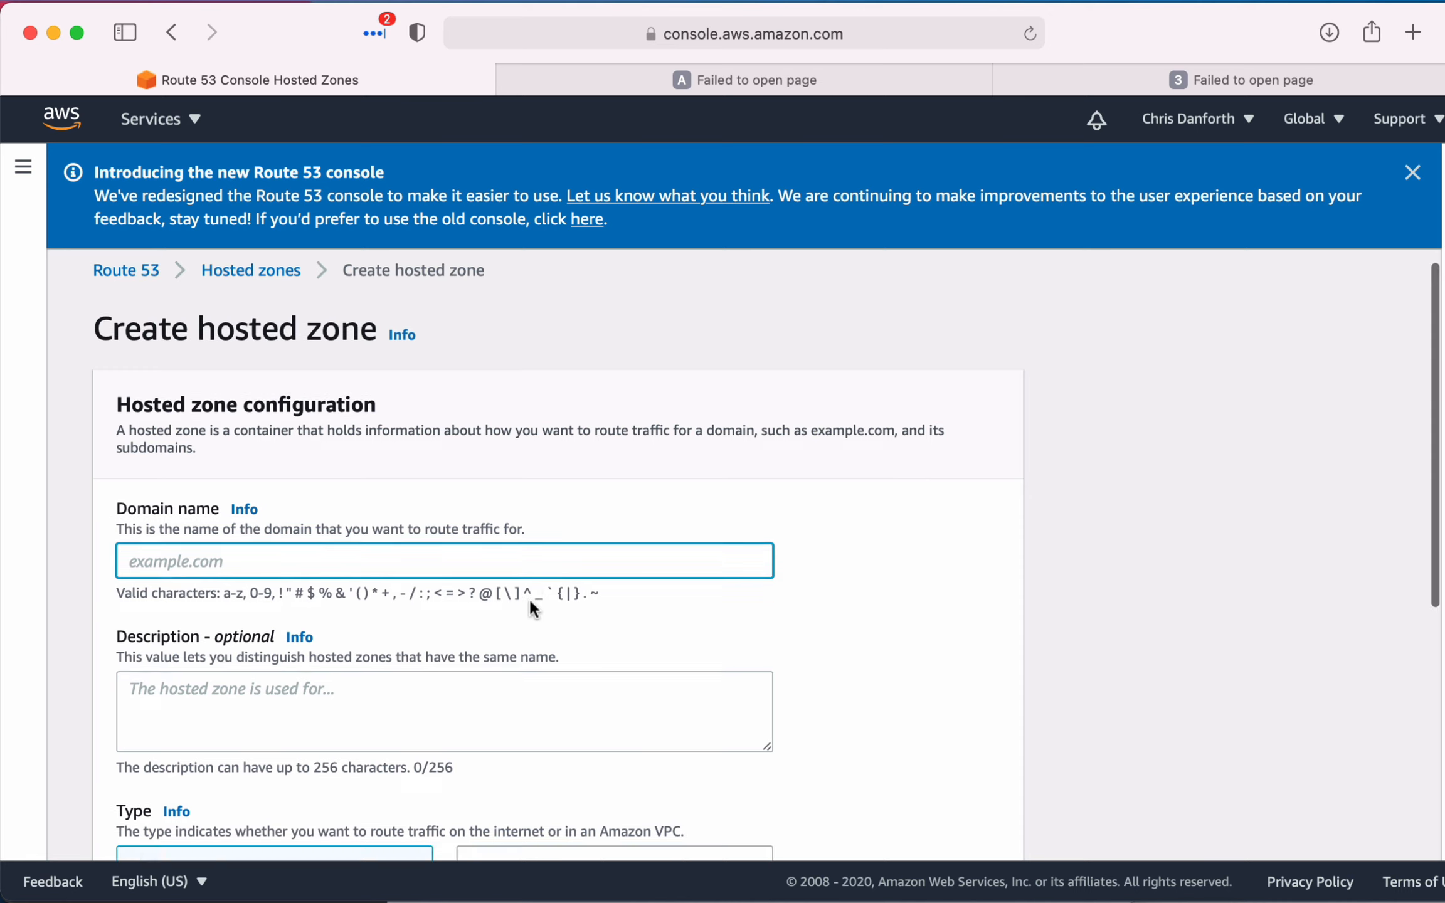
pyautogui.scroll(3, 529, 608)
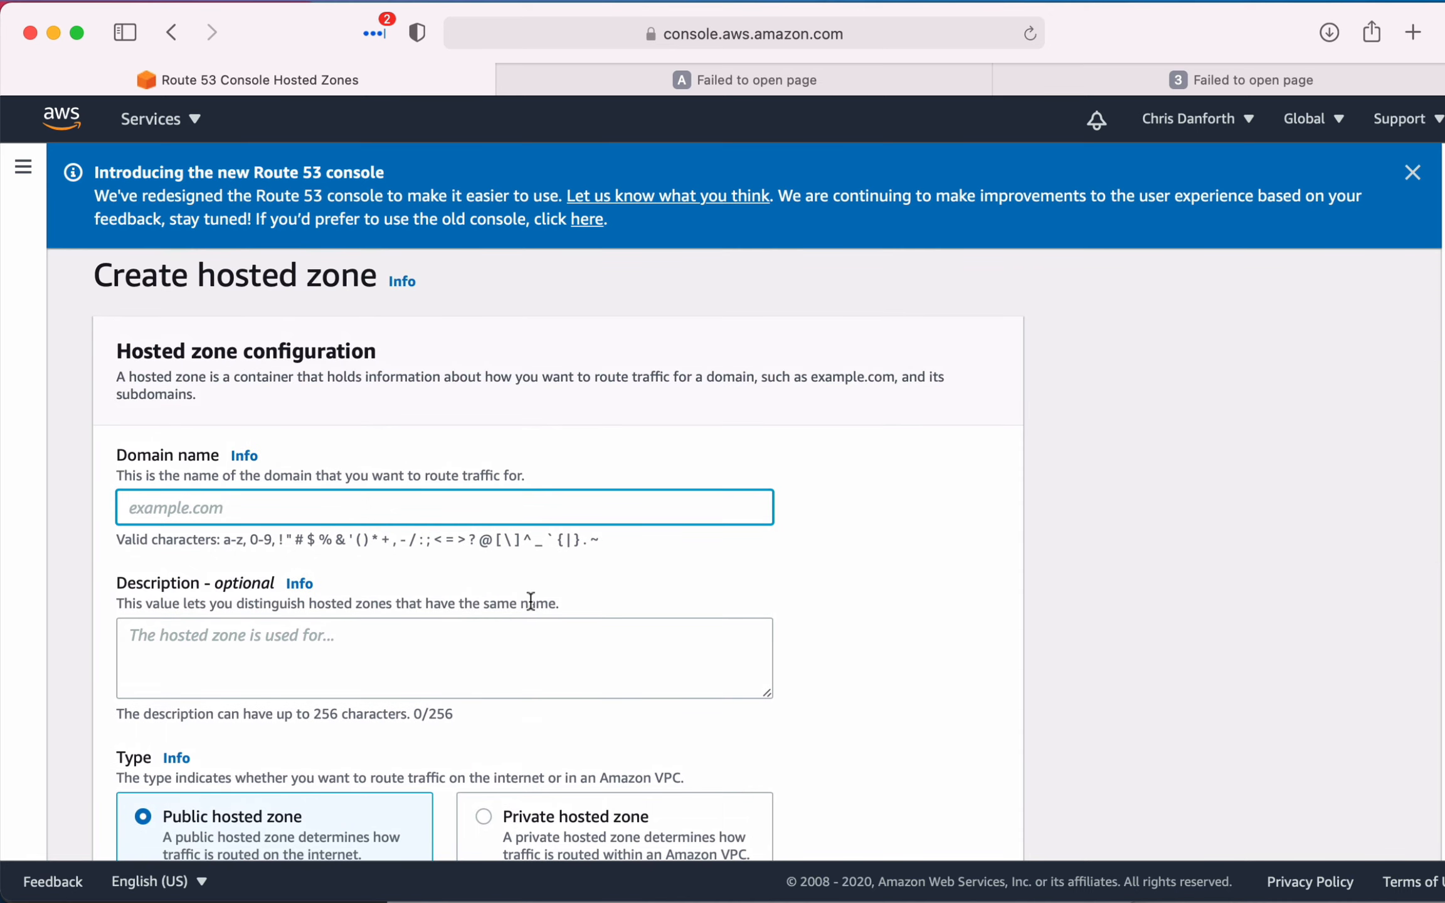
pyautogui.write('aws.andyreagan')
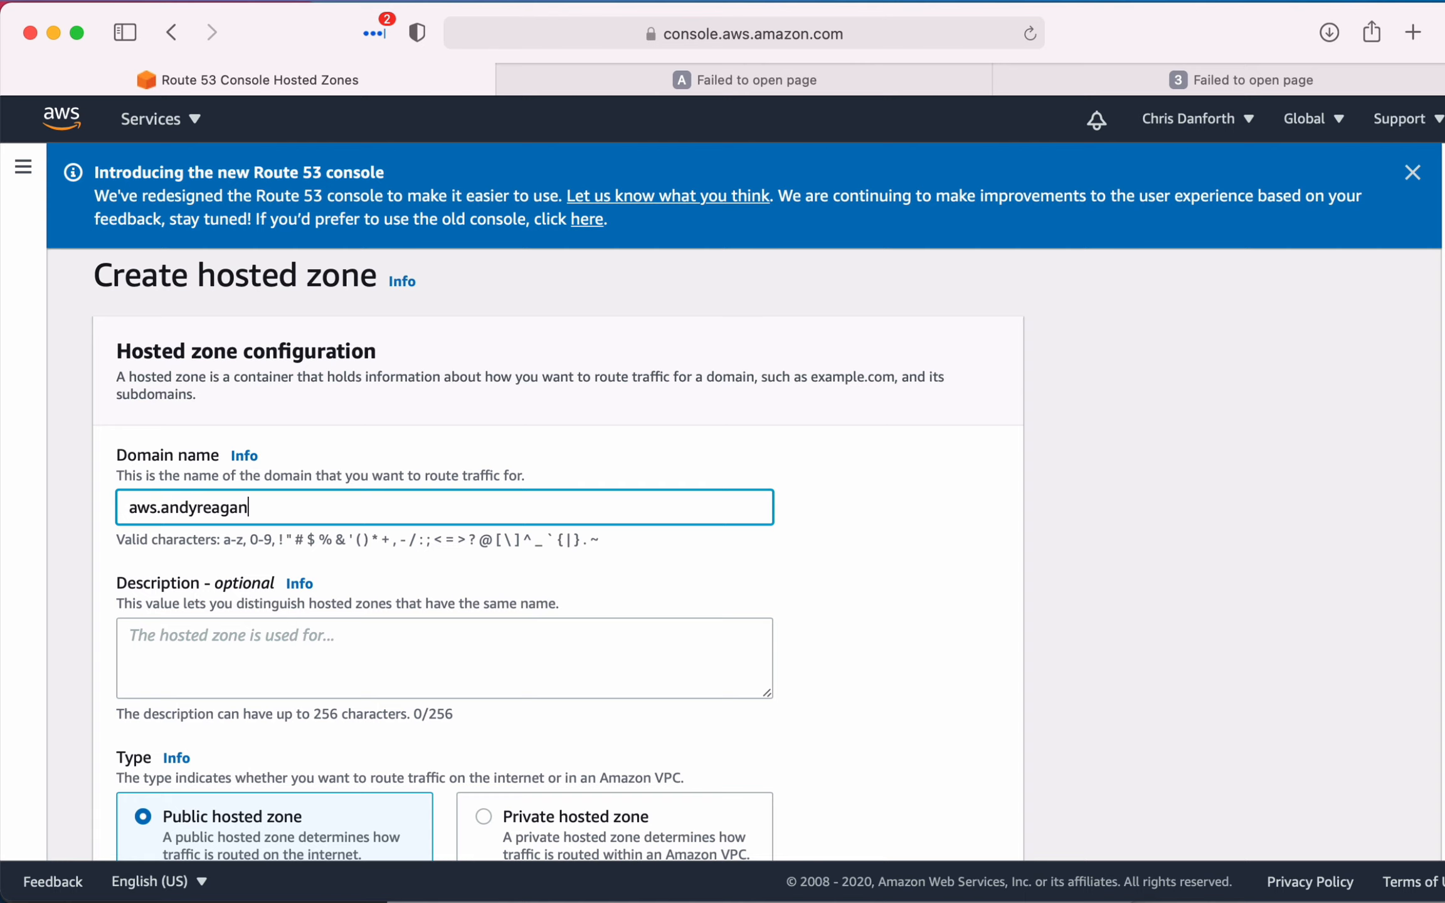
pyautogui.write('.com')
pyautogui.click(984, 731)
# - Review the domain name and create the zone as a public hosted zone without a description or tags
pyautogui.scroll(-4, 984, 729)
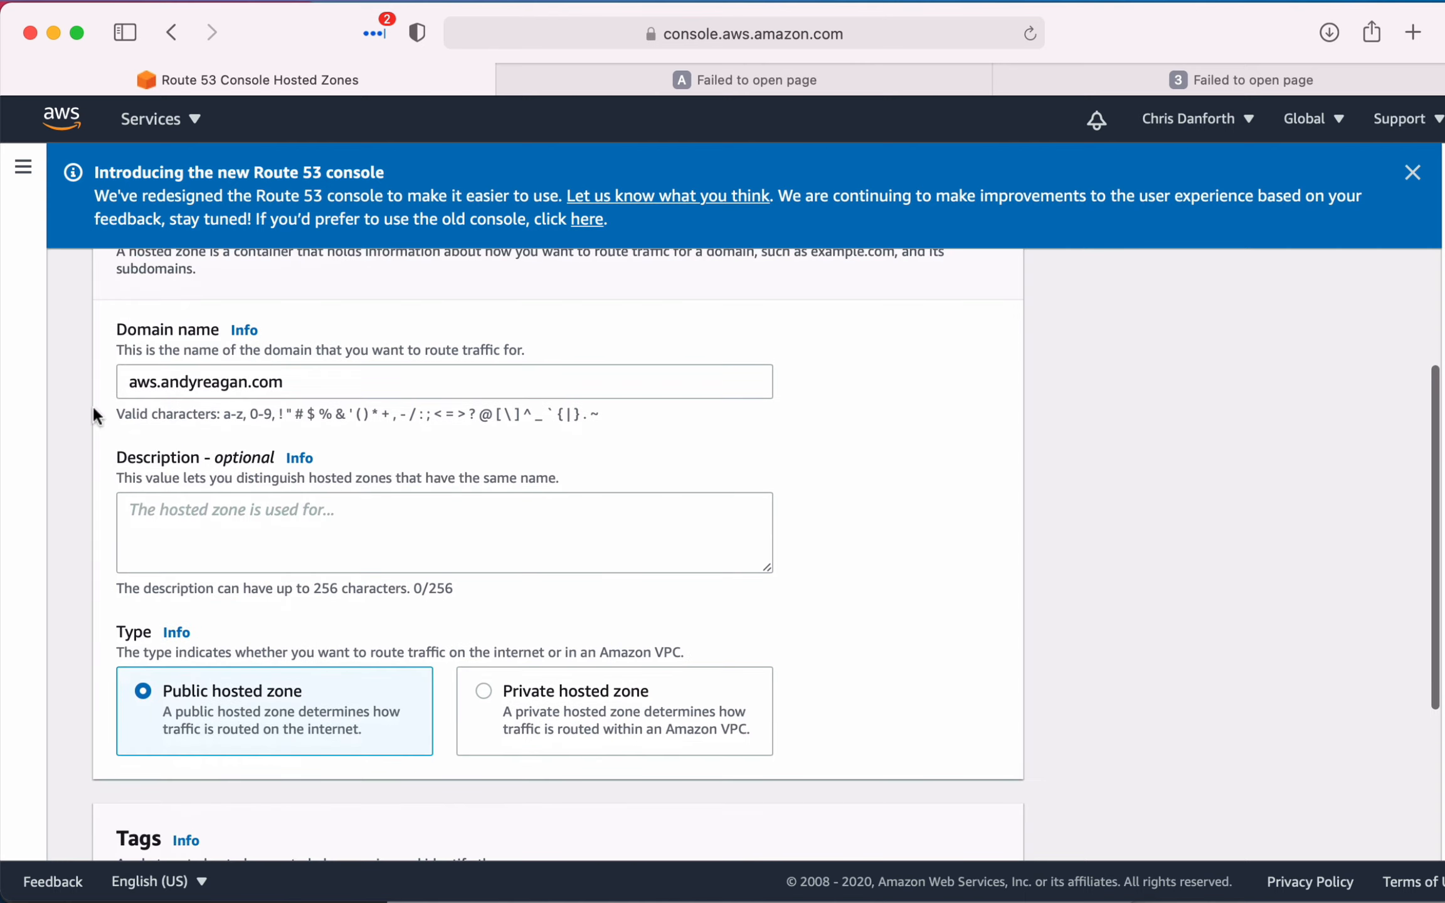
pyautogui.moveTo(158, 379); pyautogui.dragTo(435, 377)
pyautogui.click(435, 377)
pyautogui.scroll(-5, 358, 458)
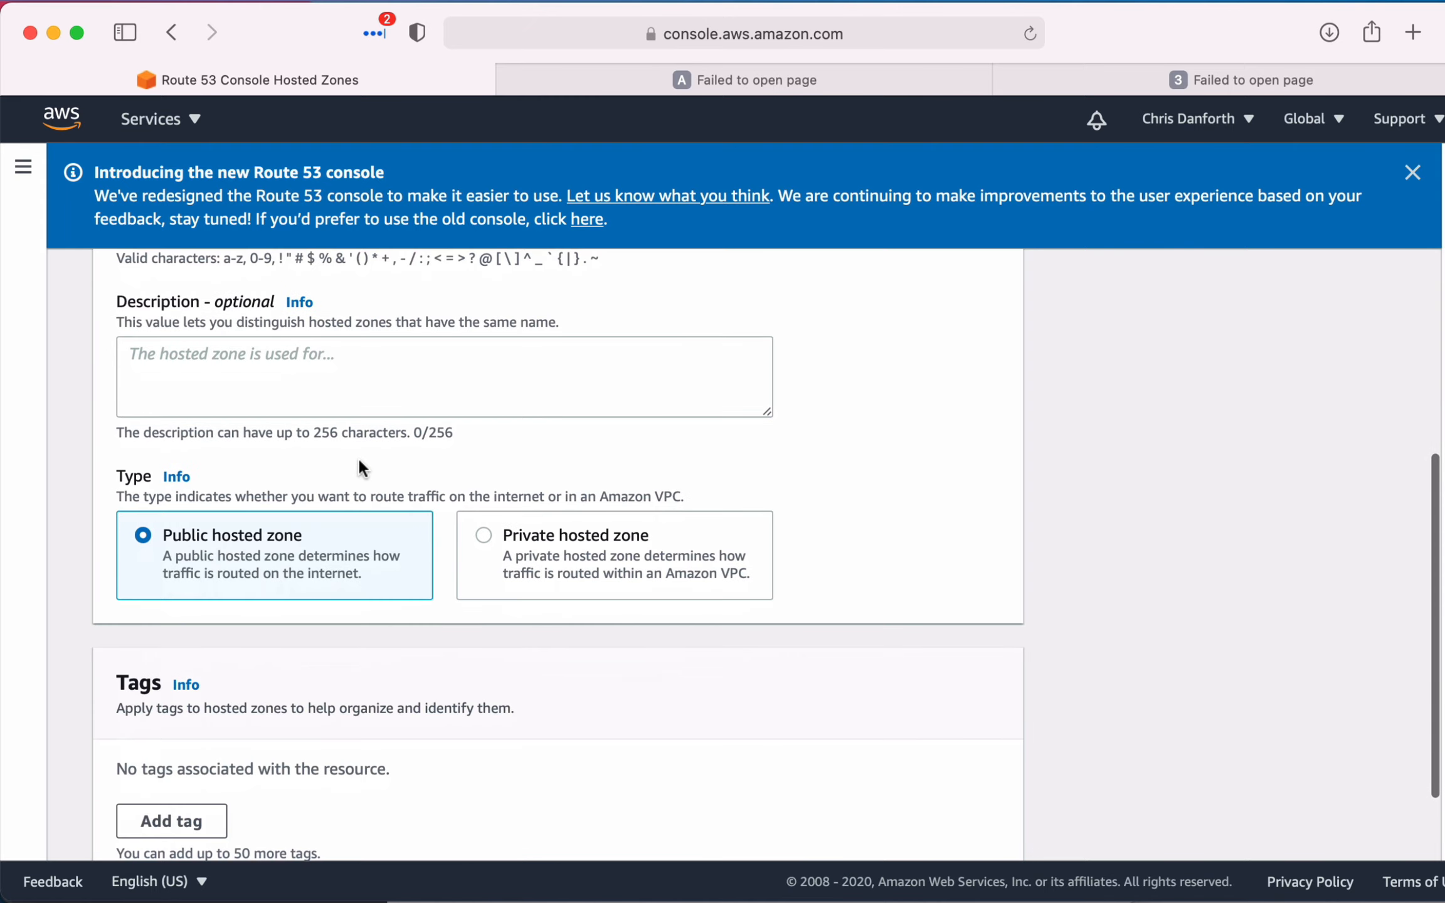
pyautogui.click(907, 809)
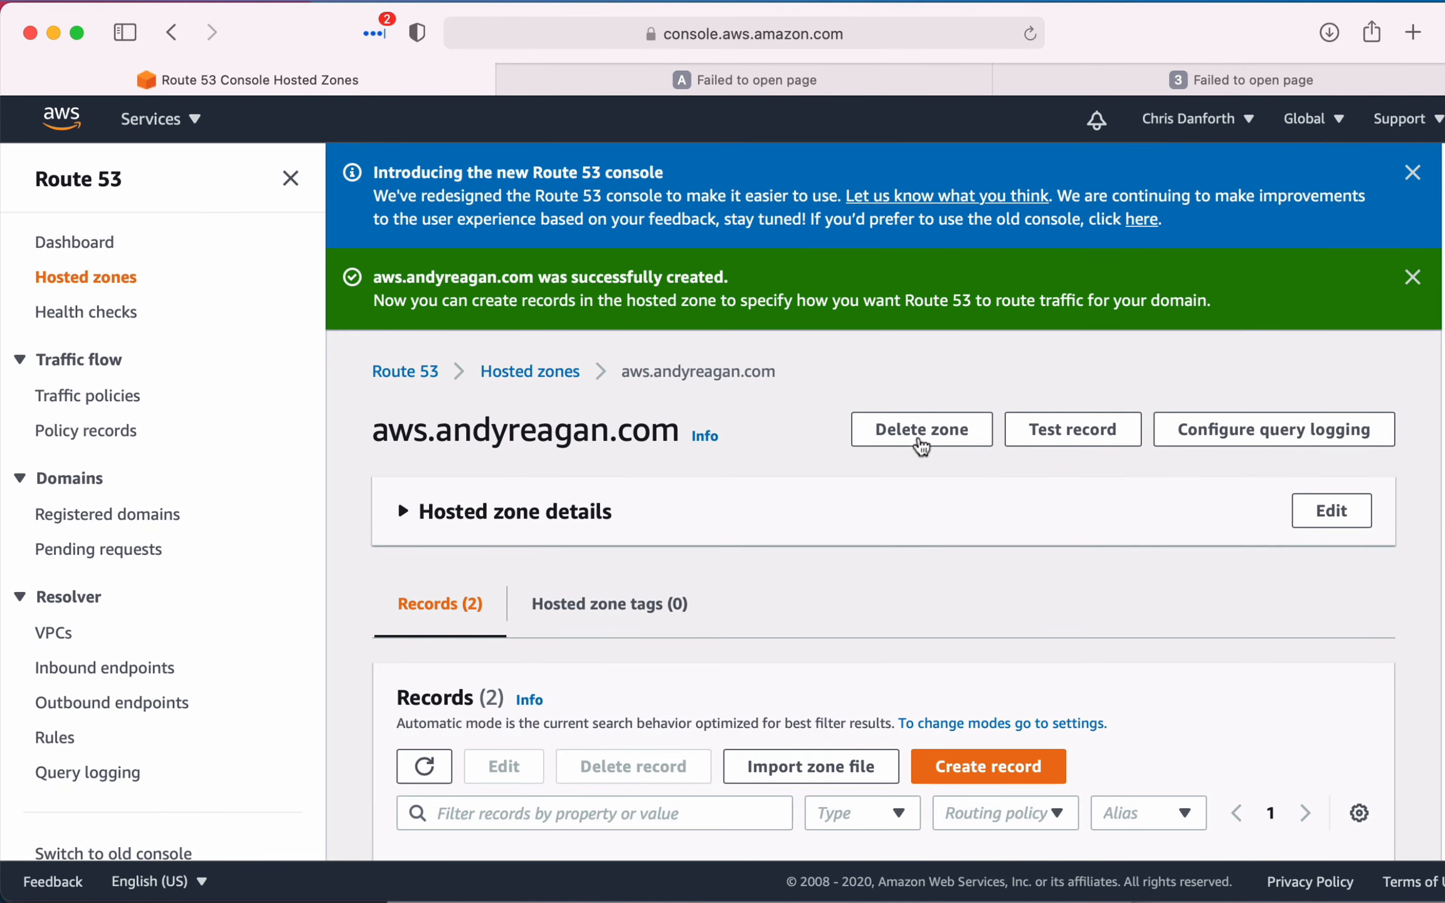
# - Examine the name servers in the NS record of the new hosted zone
pyautogui.scroll(-3, 825, 601)
pyautogui.scroll(3, 825, 601)
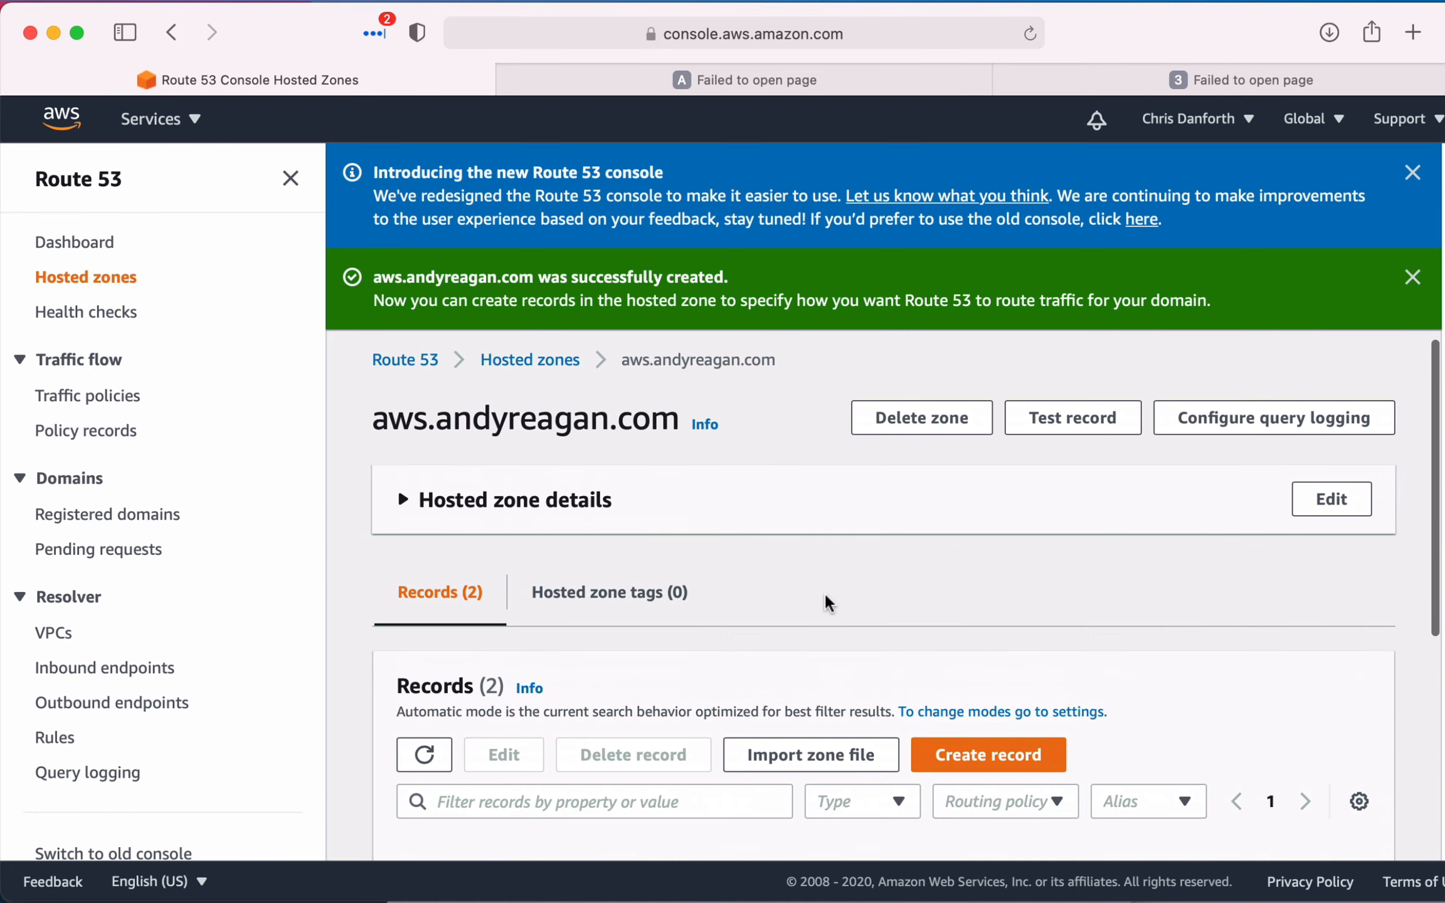
pyautogui.scroll(-8, 825, 596)
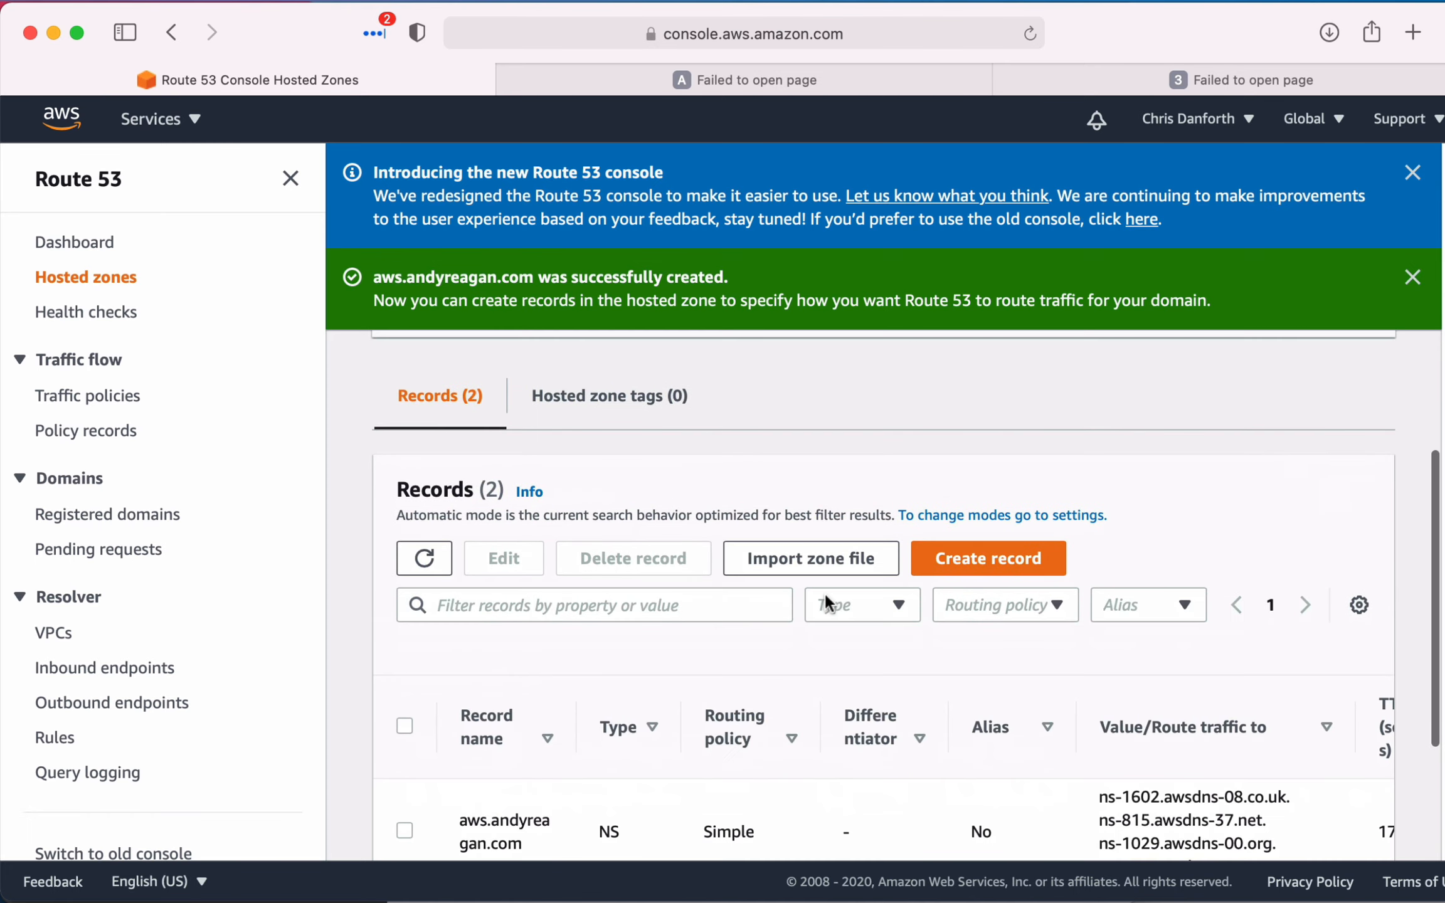
pyautogui.hscroll(2, 988, 674)
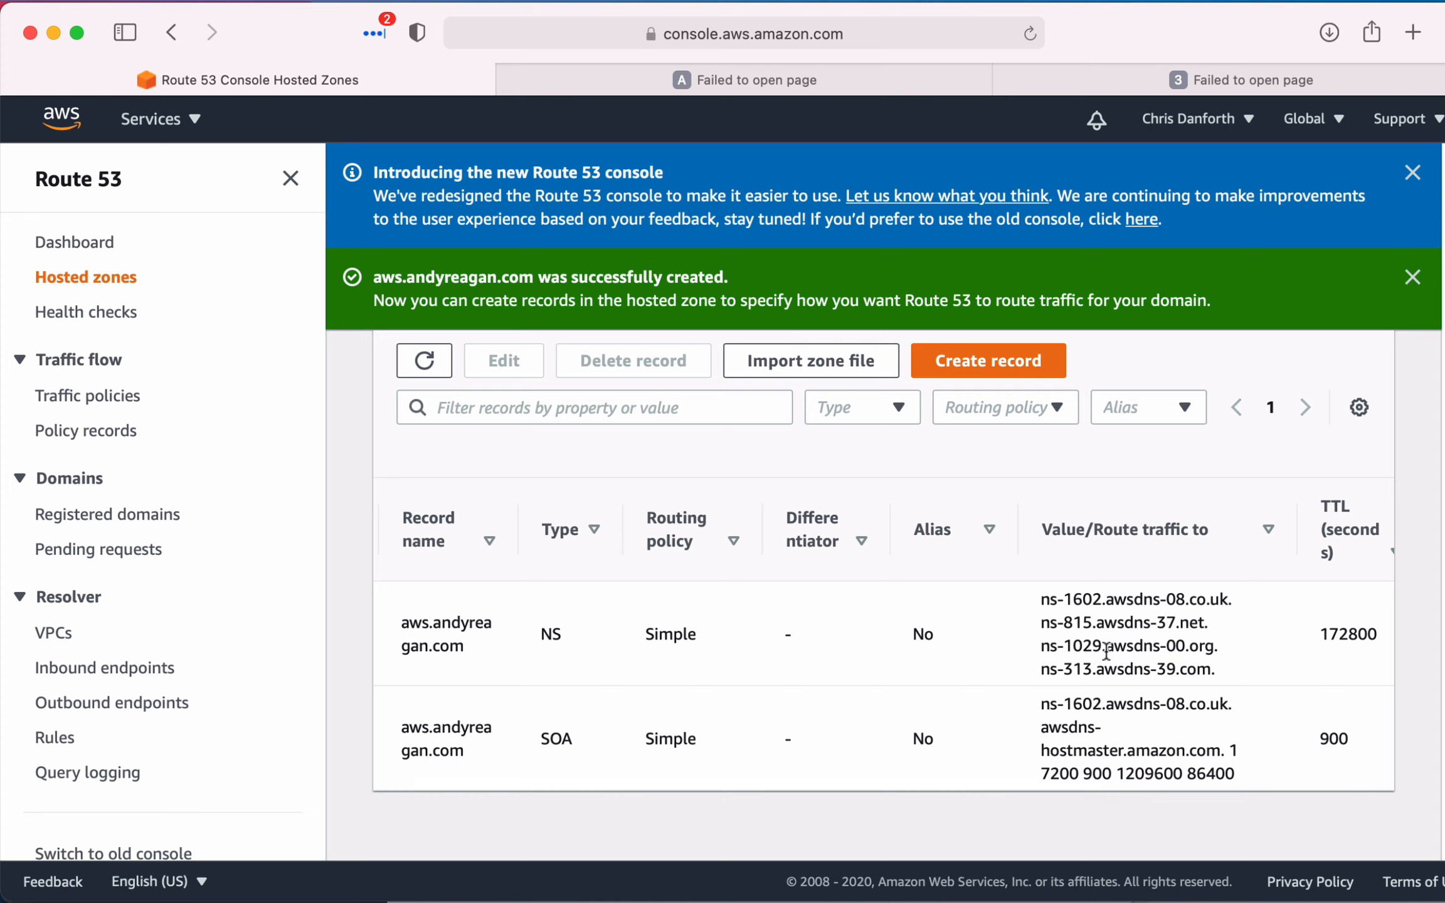
# - Open namecheap.com in a new browser tab, search for the personal .com domain, and check where it is registered
pyautogui.press('super+t')
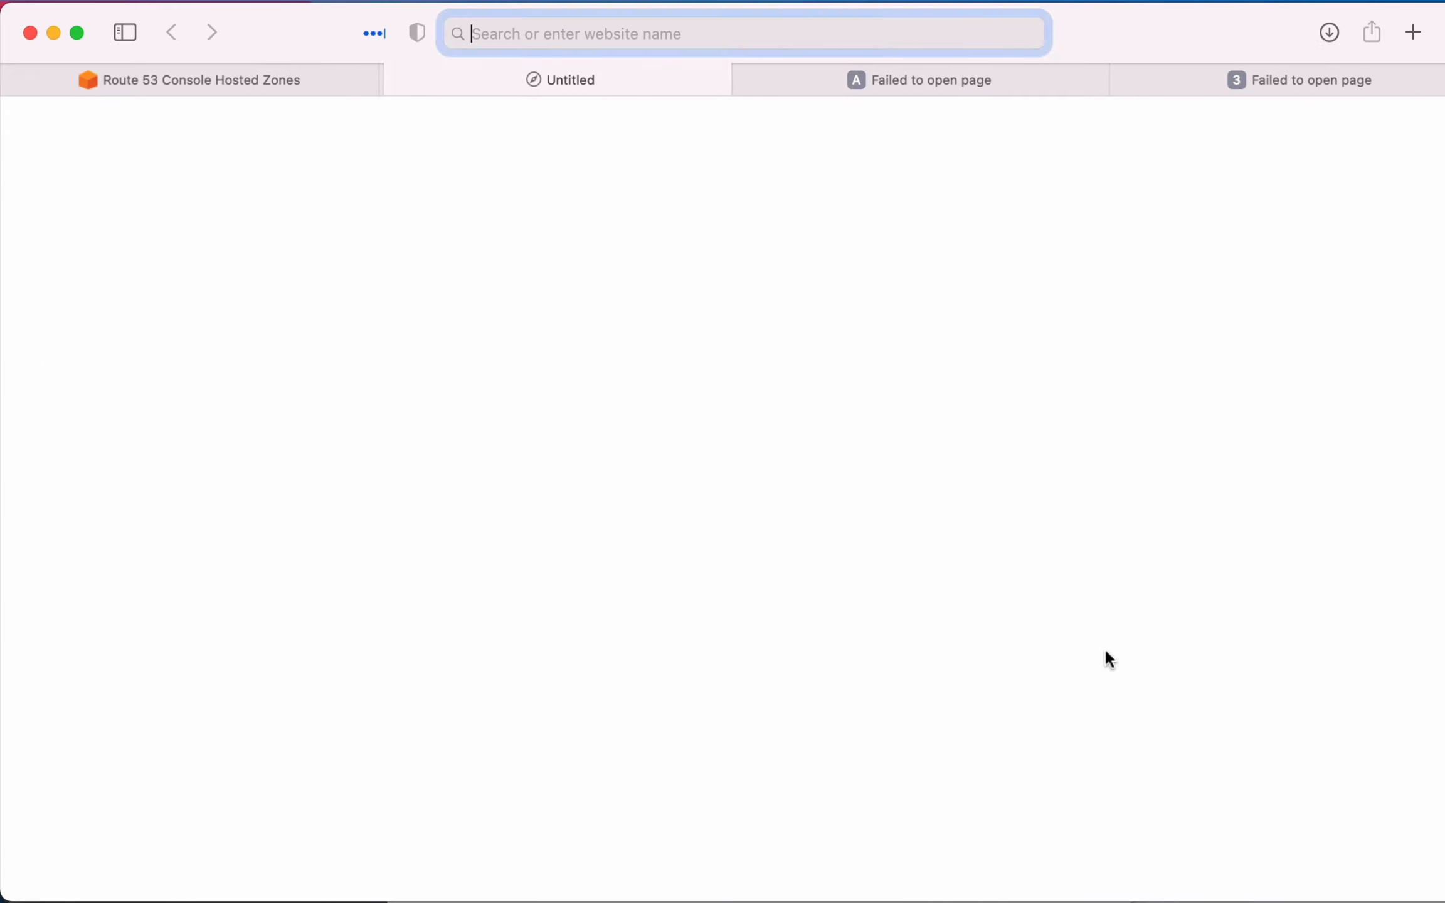
pyautogui.write('name')
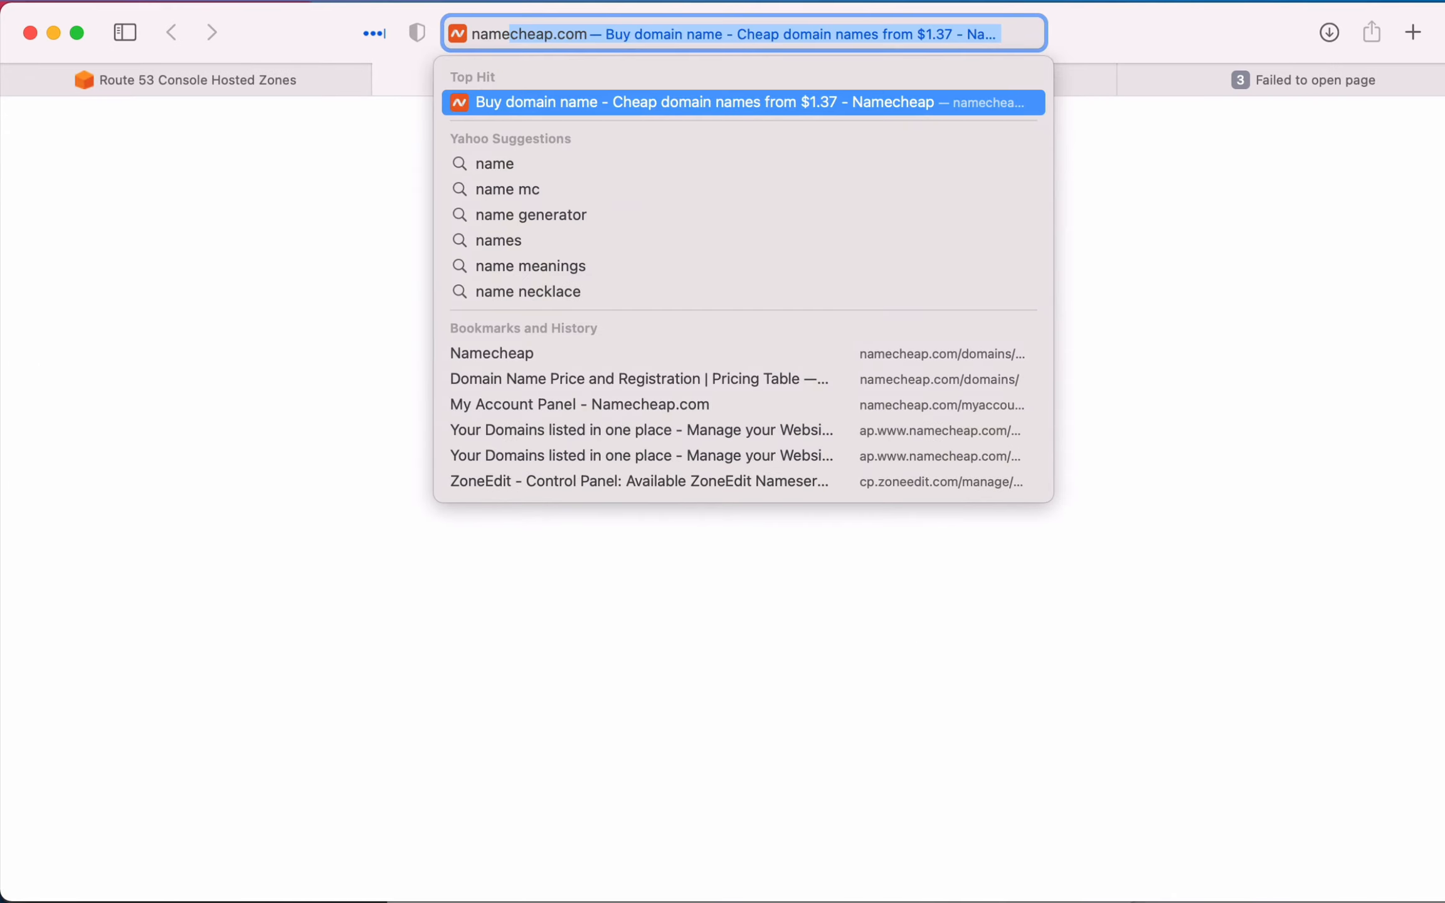
pyautogui.press('Return')
pyautogui.write('andyrag')
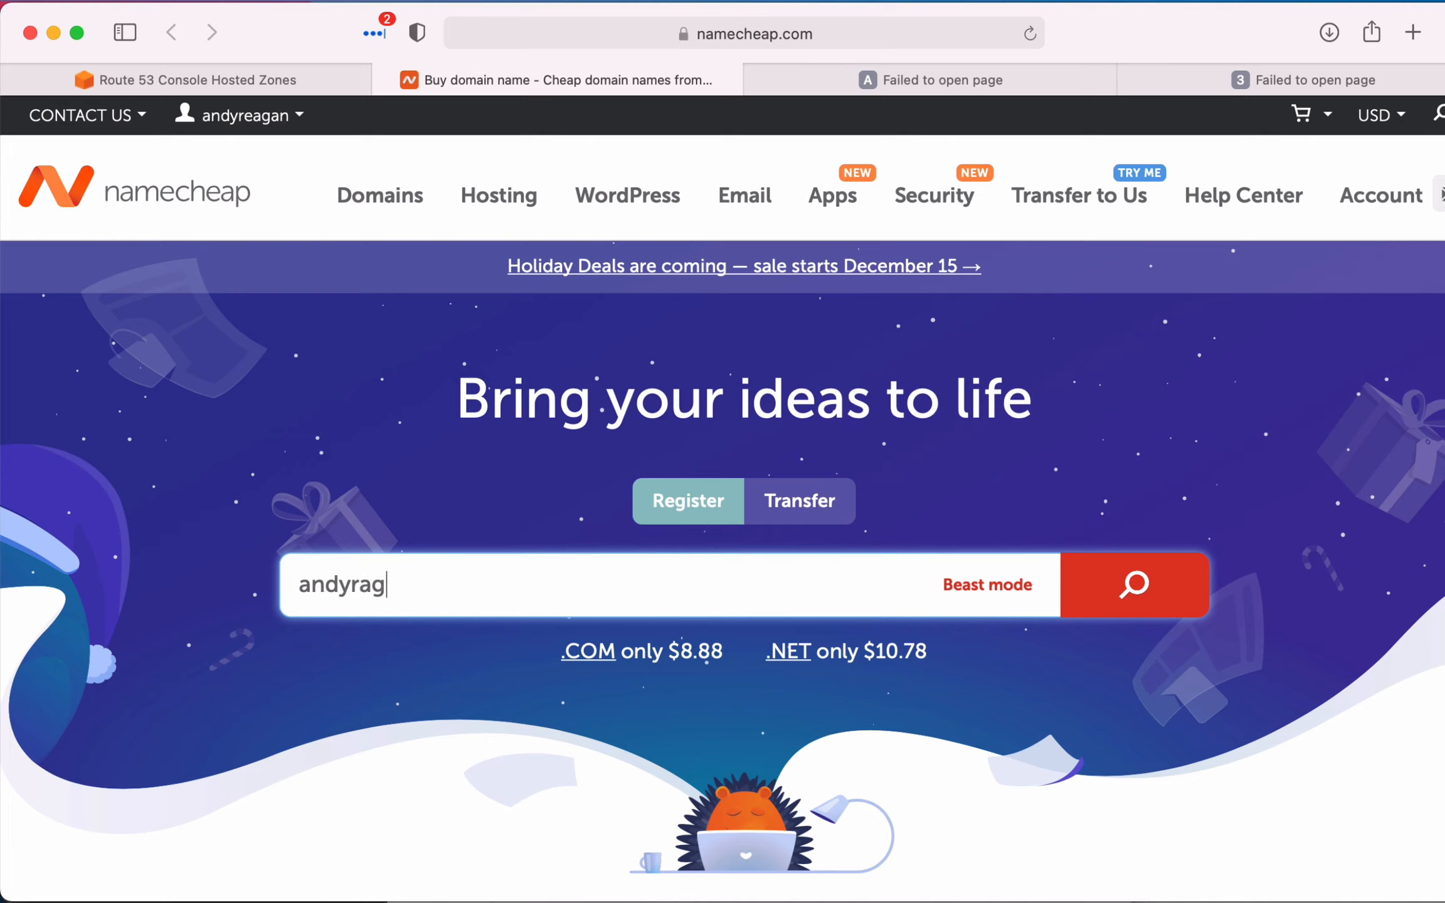
pyautogui.press('BackSpace')
pyautogui.press('BackSpace')
pyautogui.write('eagan.com')
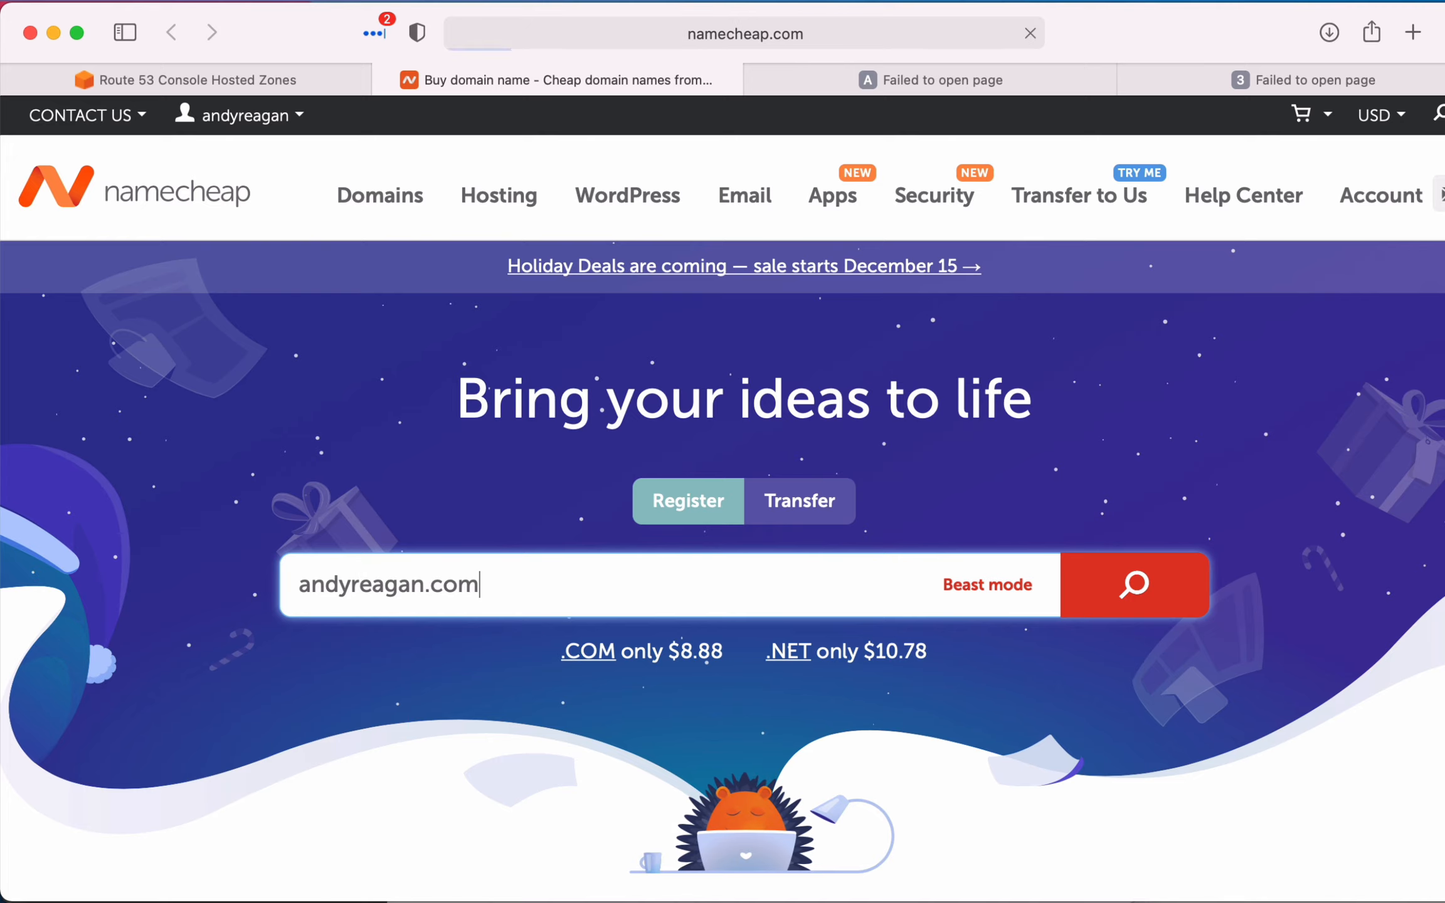
pyautogui.press('Return')
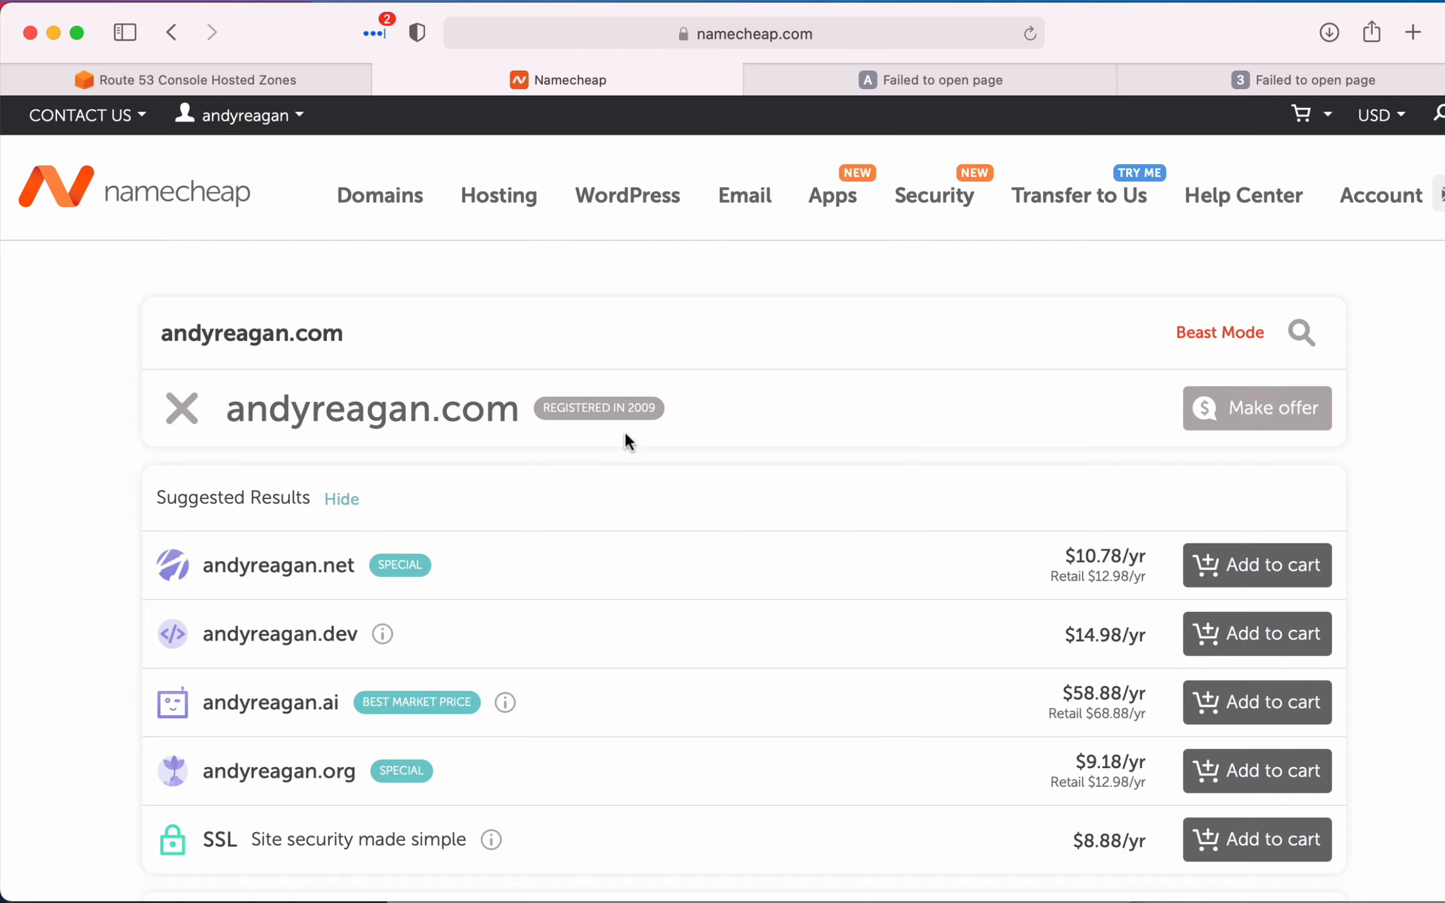
pyautogui.moveTo(593, 411)
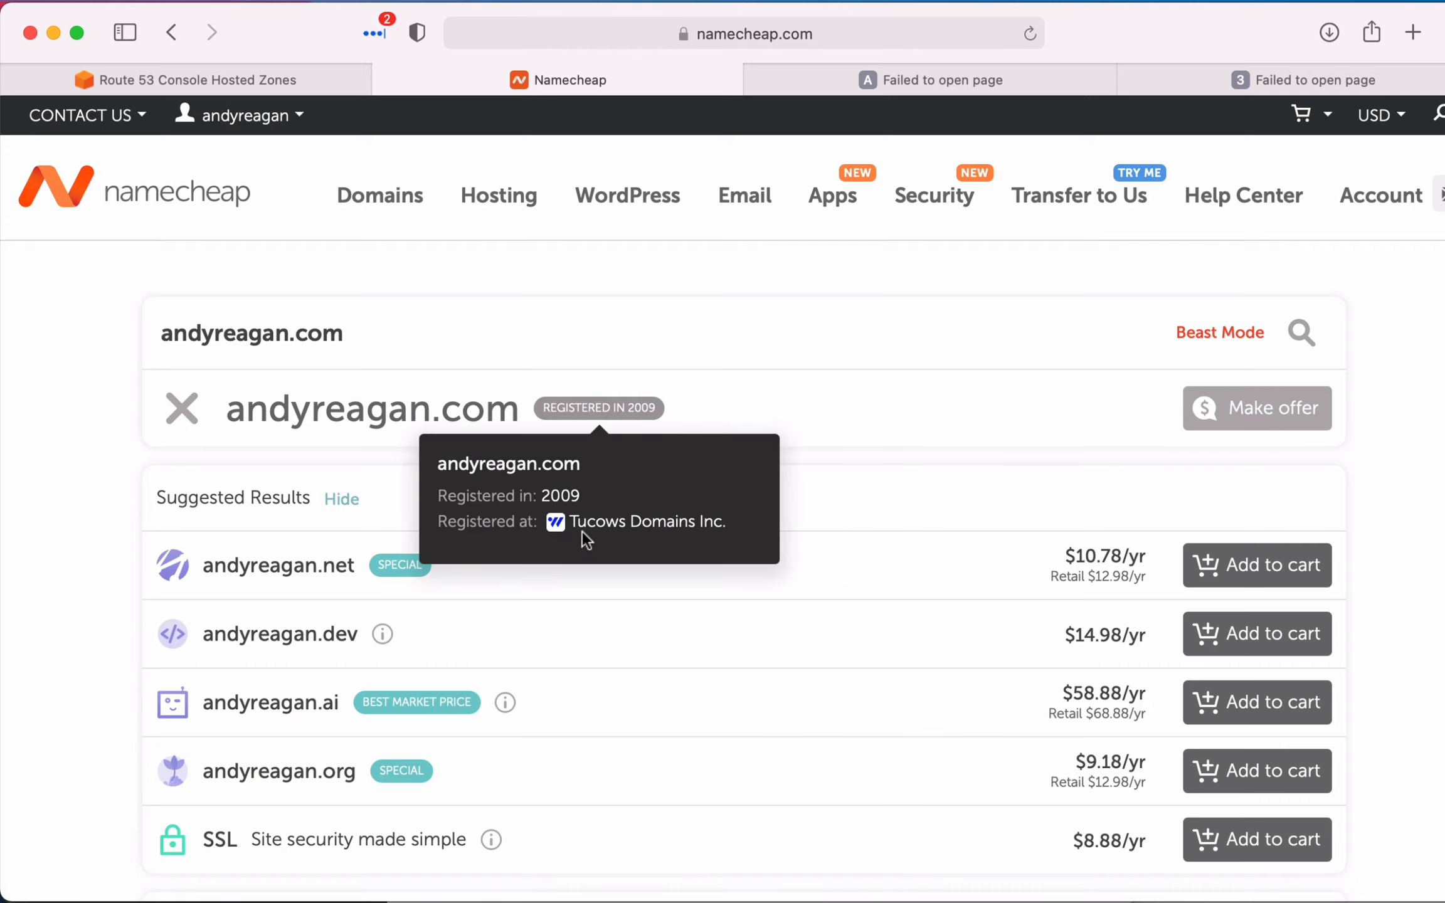
# - Search the web for "Tucows registrar lookup" in a new tab and open the Tucows Domains Provider Search result
pyautogui.moveTo(567, 523); pyautogui.dragTo(628, 525)
pyautogui.press('super+c')
pyautogui.press('super+t')
pyautogui.press('super+v')
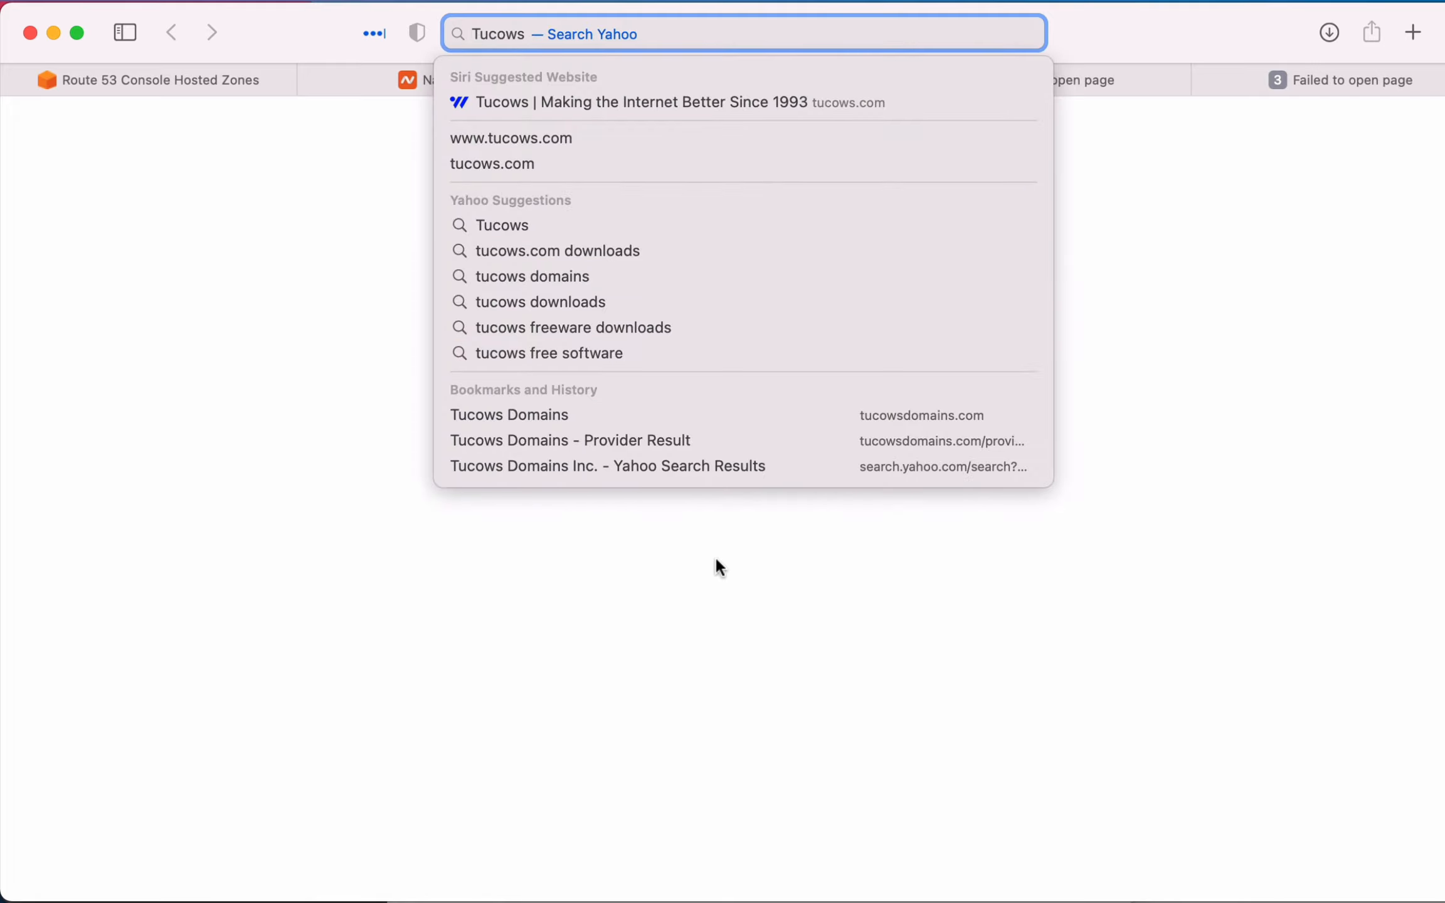
pyautogui.write('regista')
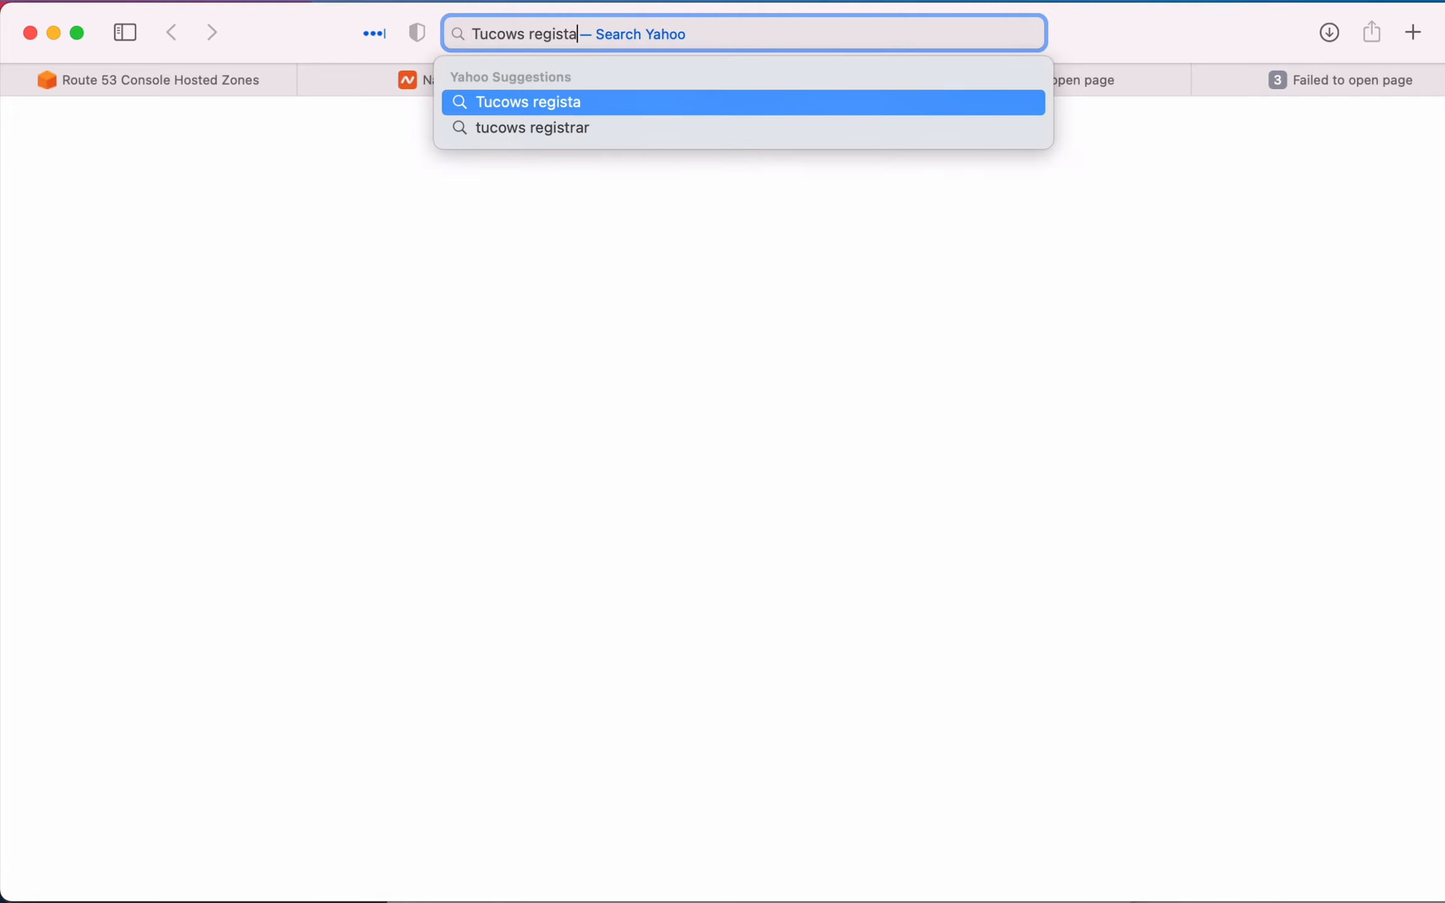
pyautogui.press('BackSpace')
pyautogui.write('rar lookup')
pyautogui.press('Return')
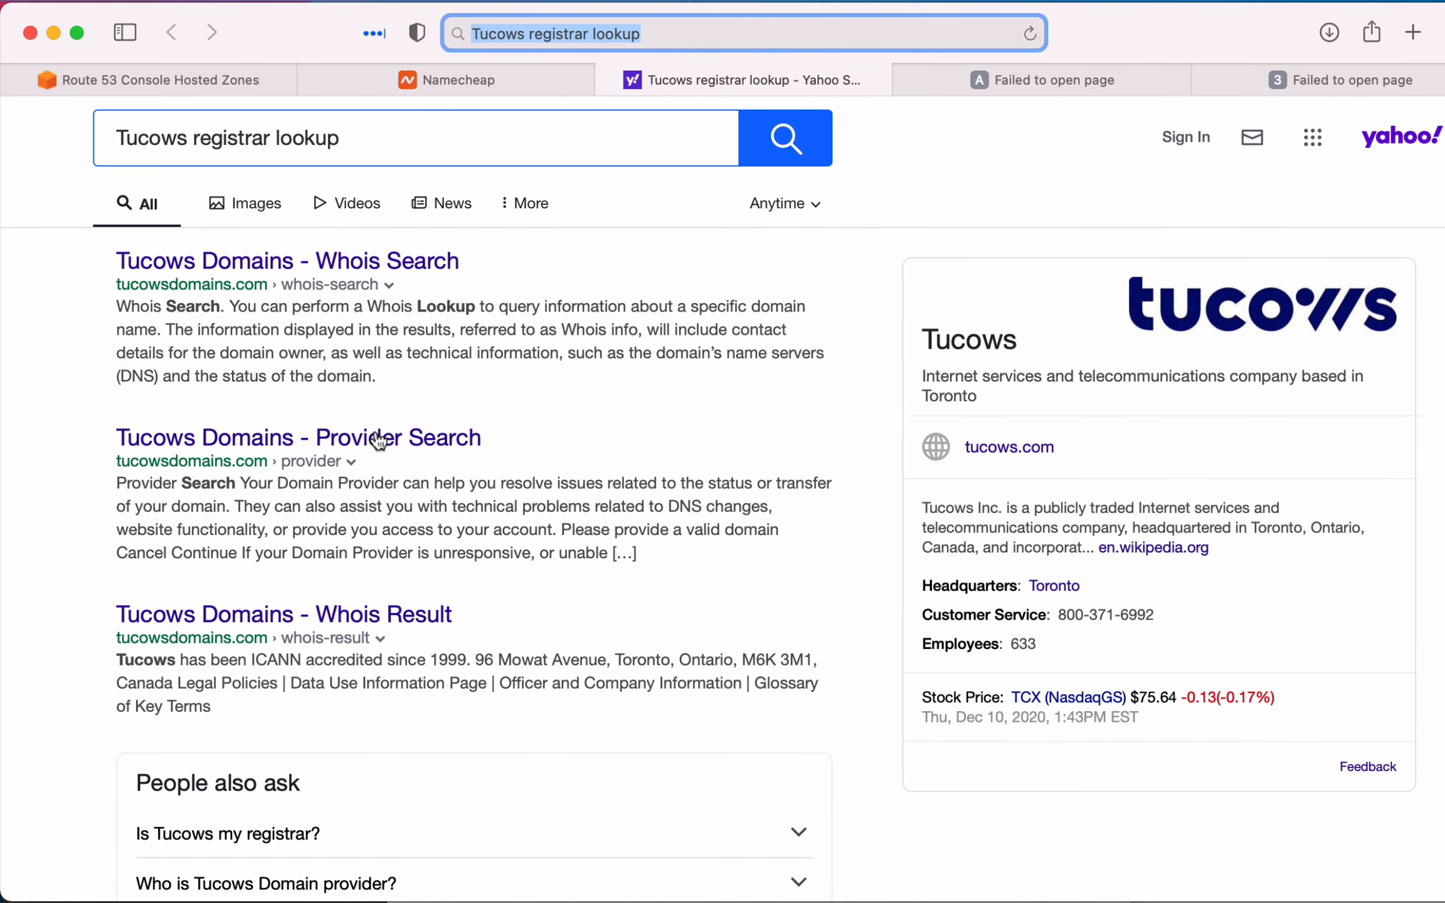
pyautogui.click(418, 435)
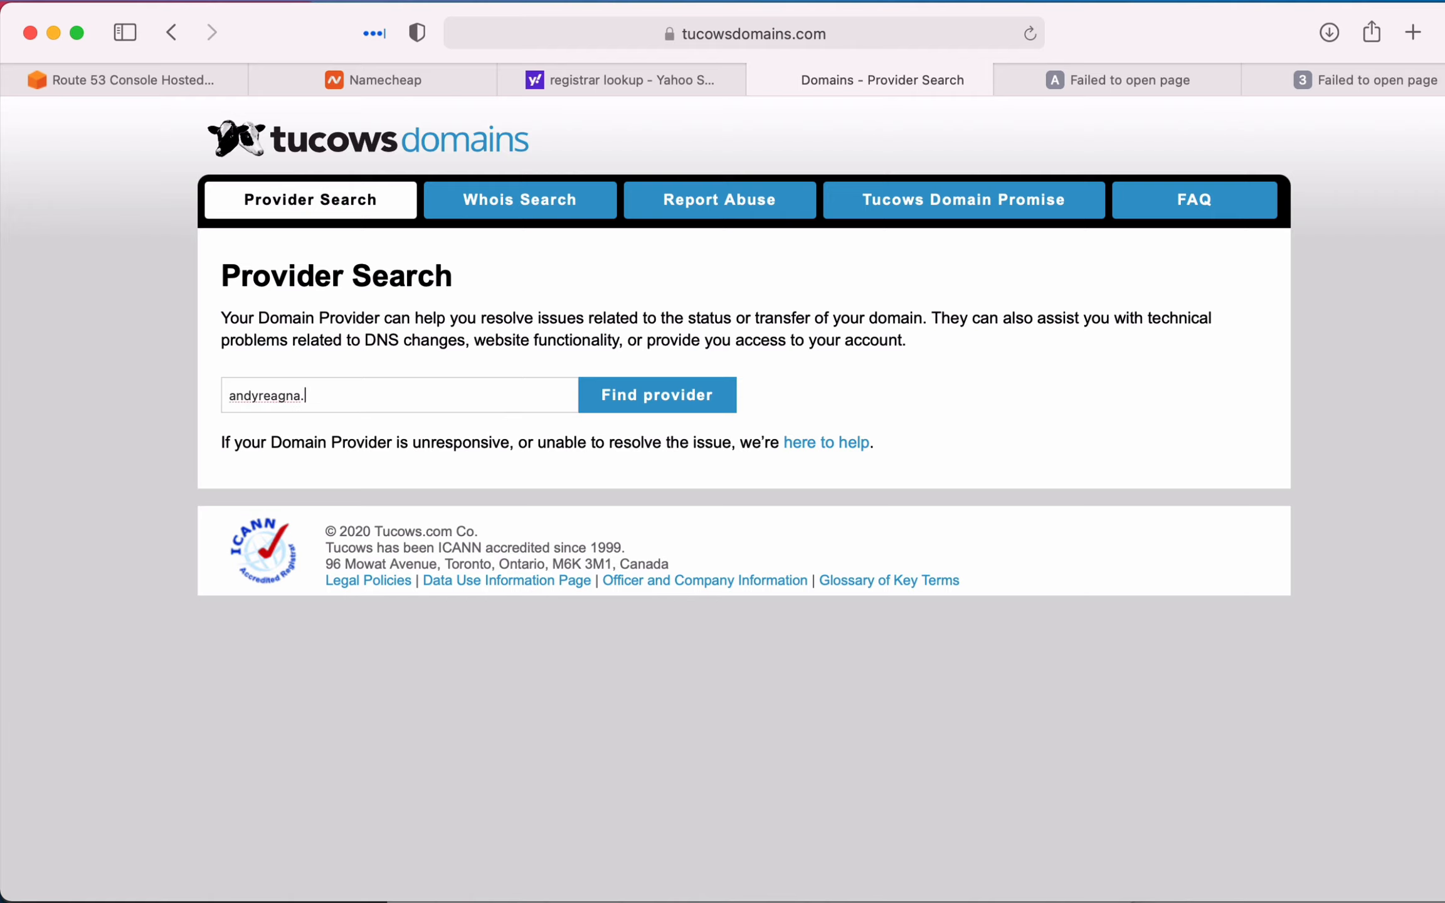
# - Look up the provider of the personal .com domain on Tucows and check the registration service provider
pyautogui.write('andyreagan.com')
pyautogui.press('Return')
pyautogui.moveTo(221, 374); pyautogui.dragTo(471, 376)
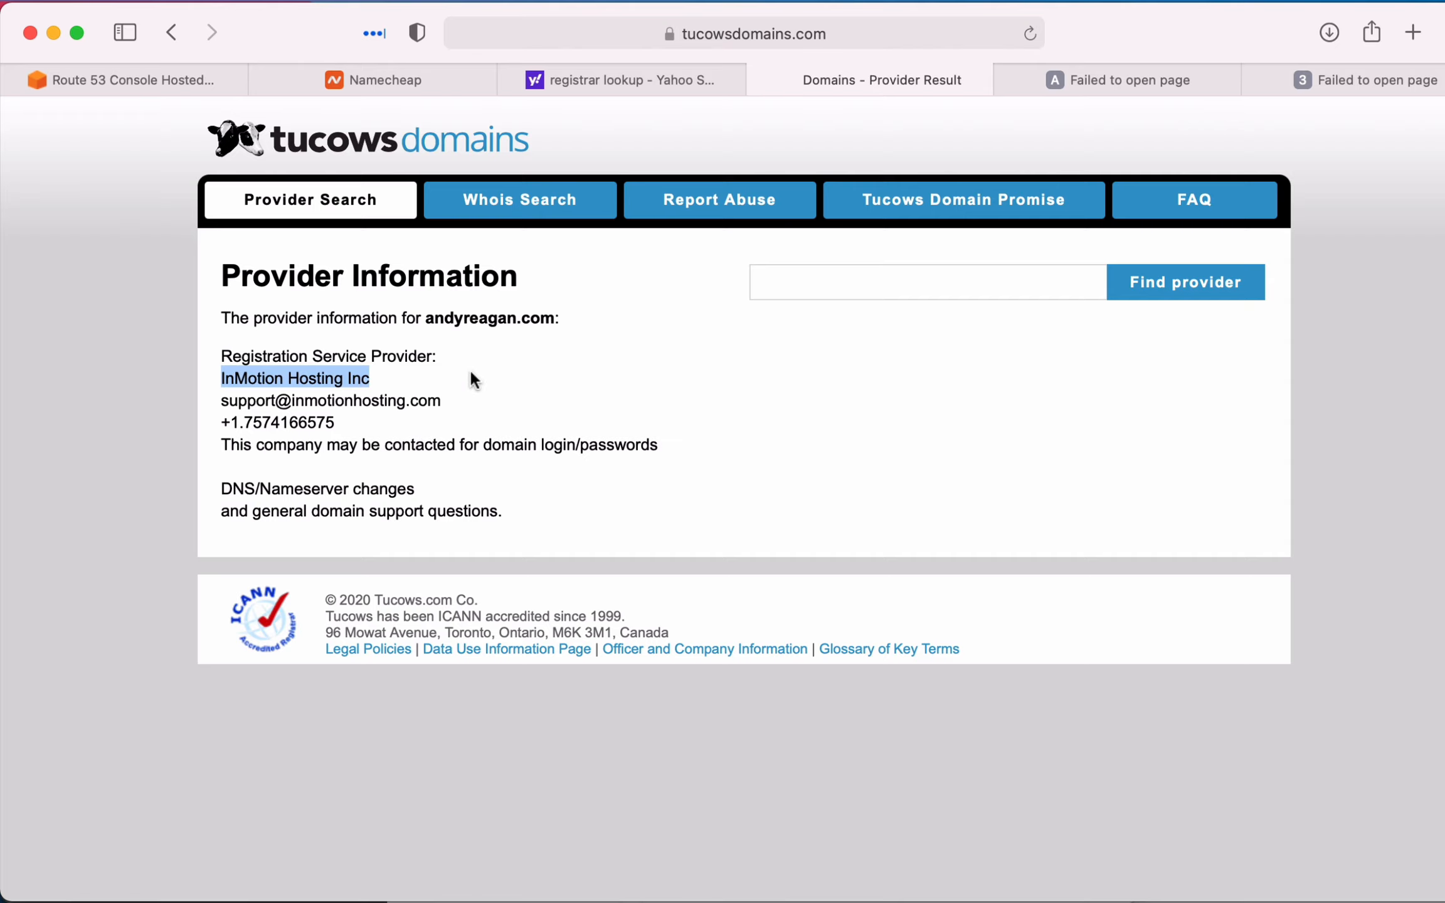
pyautogui.click(471, 374)
# - Open inmotionhosting.com in a new browser tab and go to its customer login page
pyautogui.press('super+t')
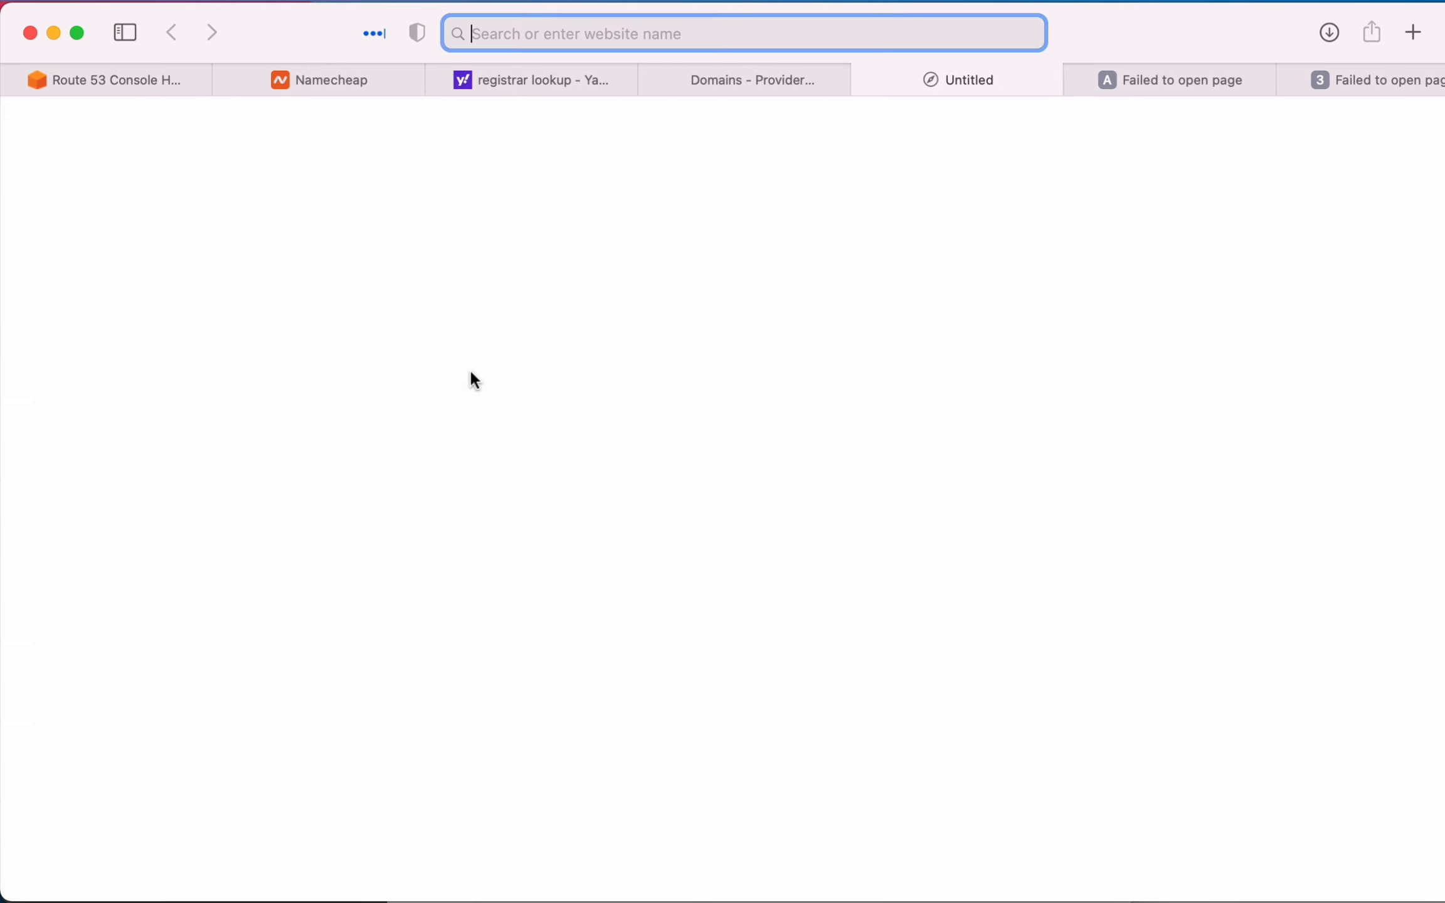
pyautogui.write('inmotion')
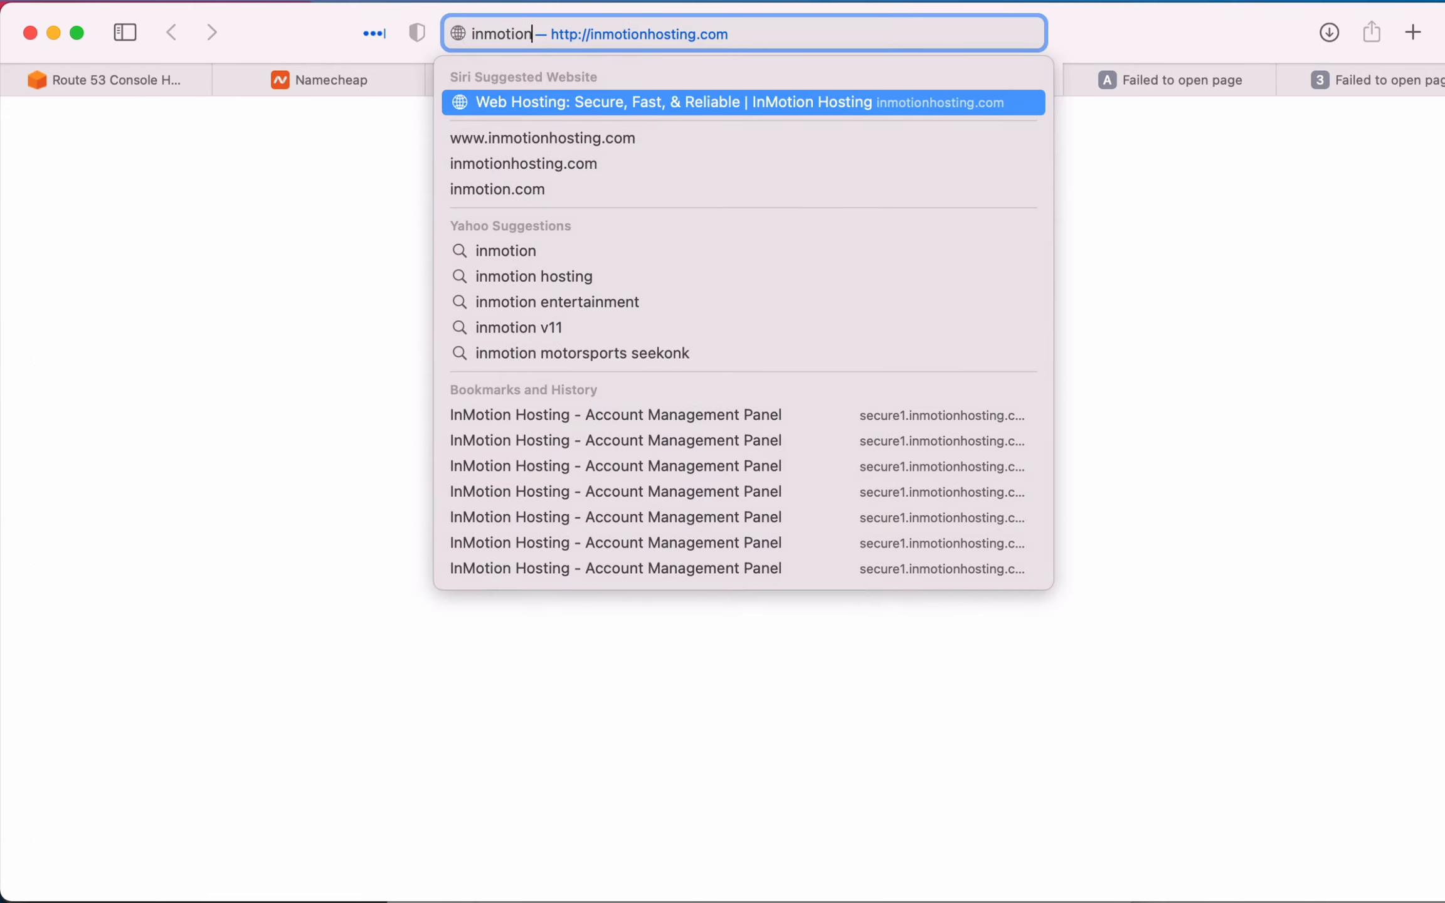
pyautogui.press('Return')
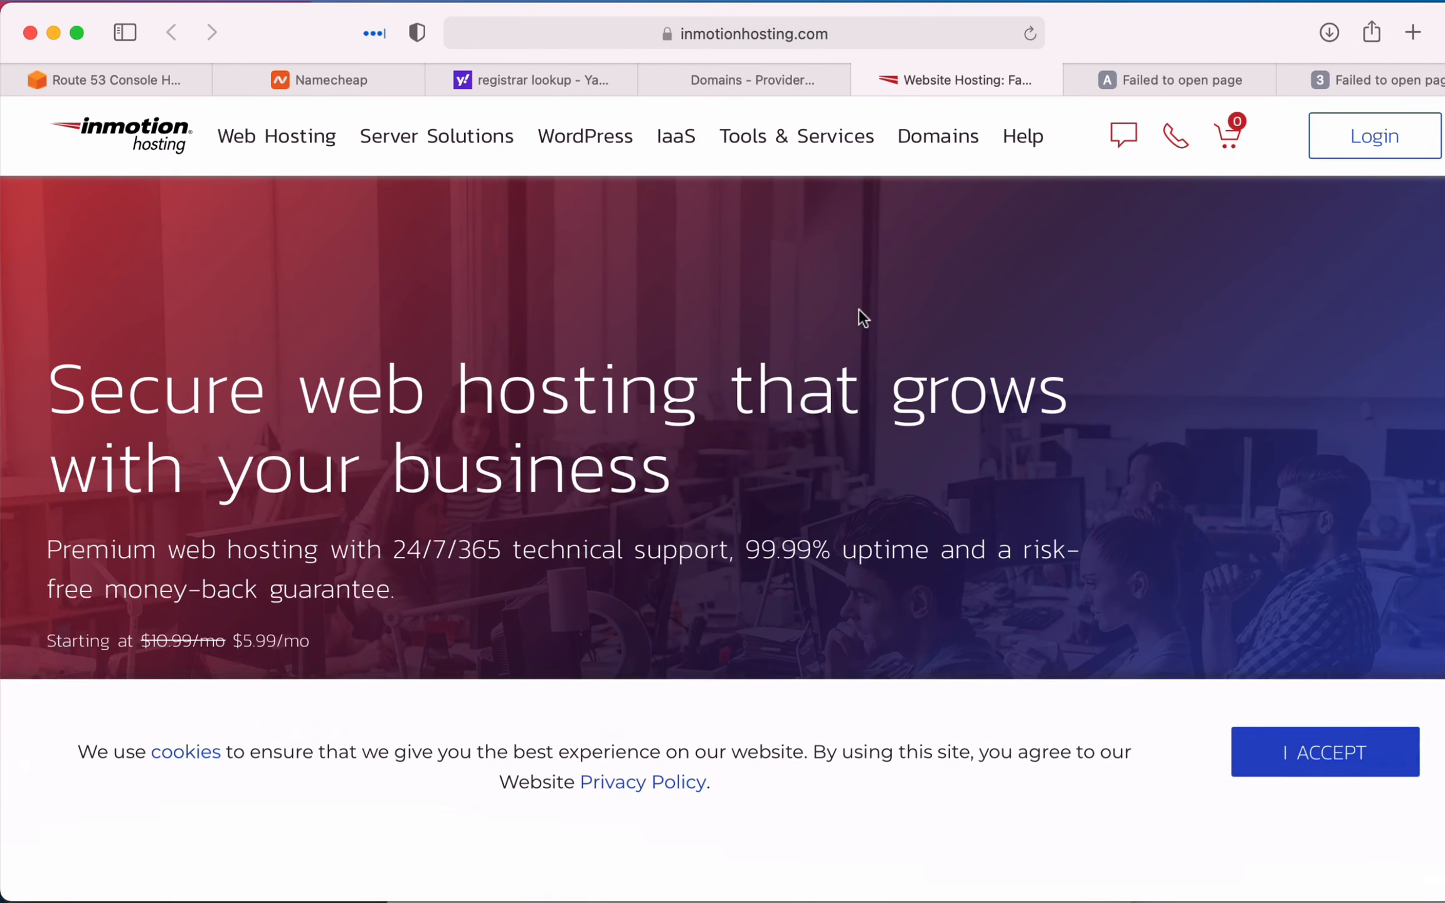
pyautogui.click(1317, 129)
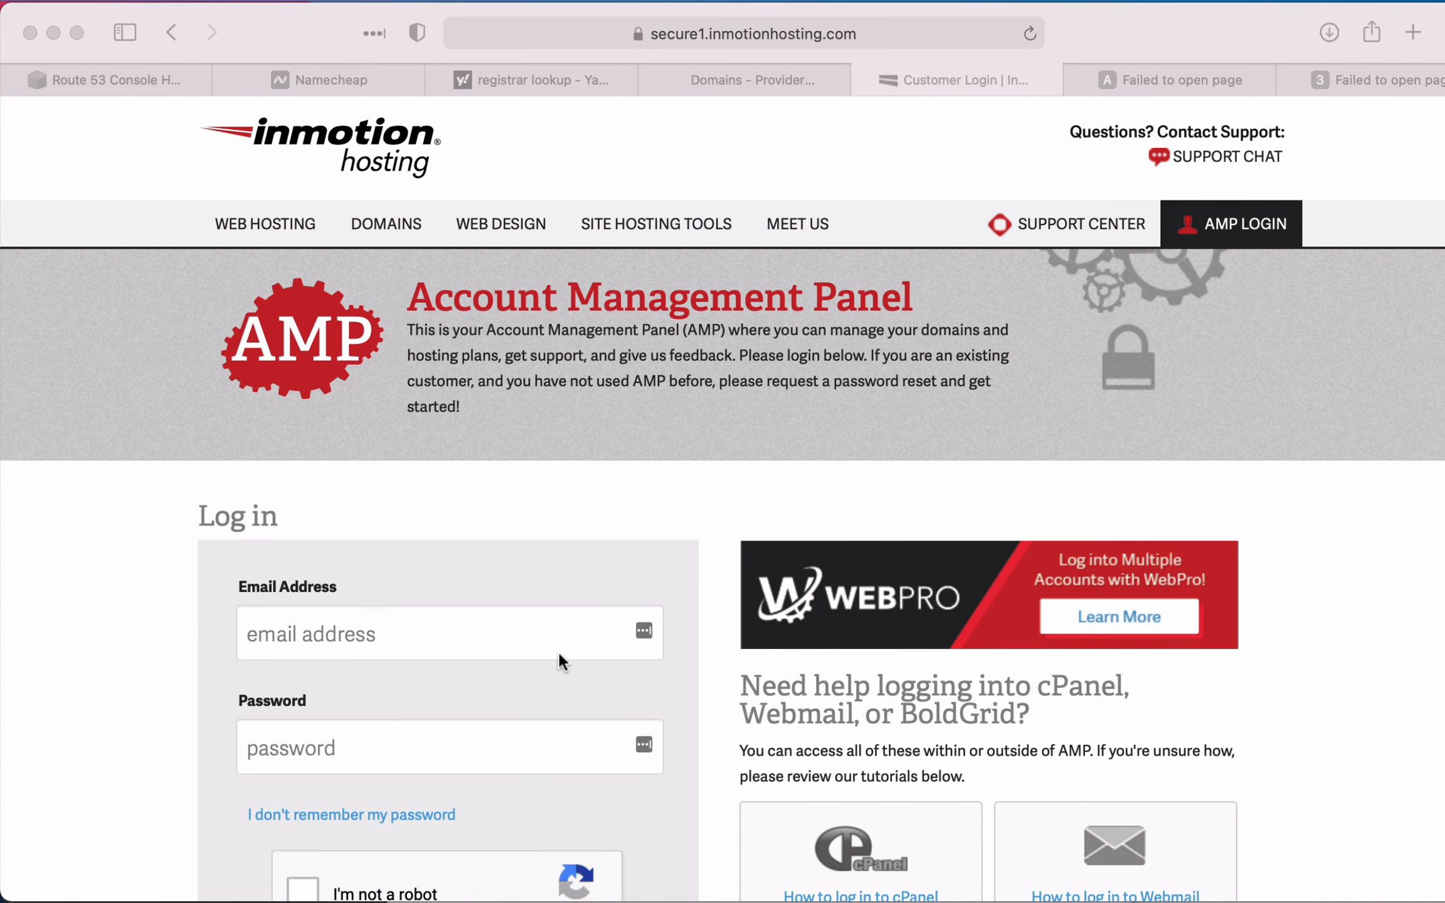
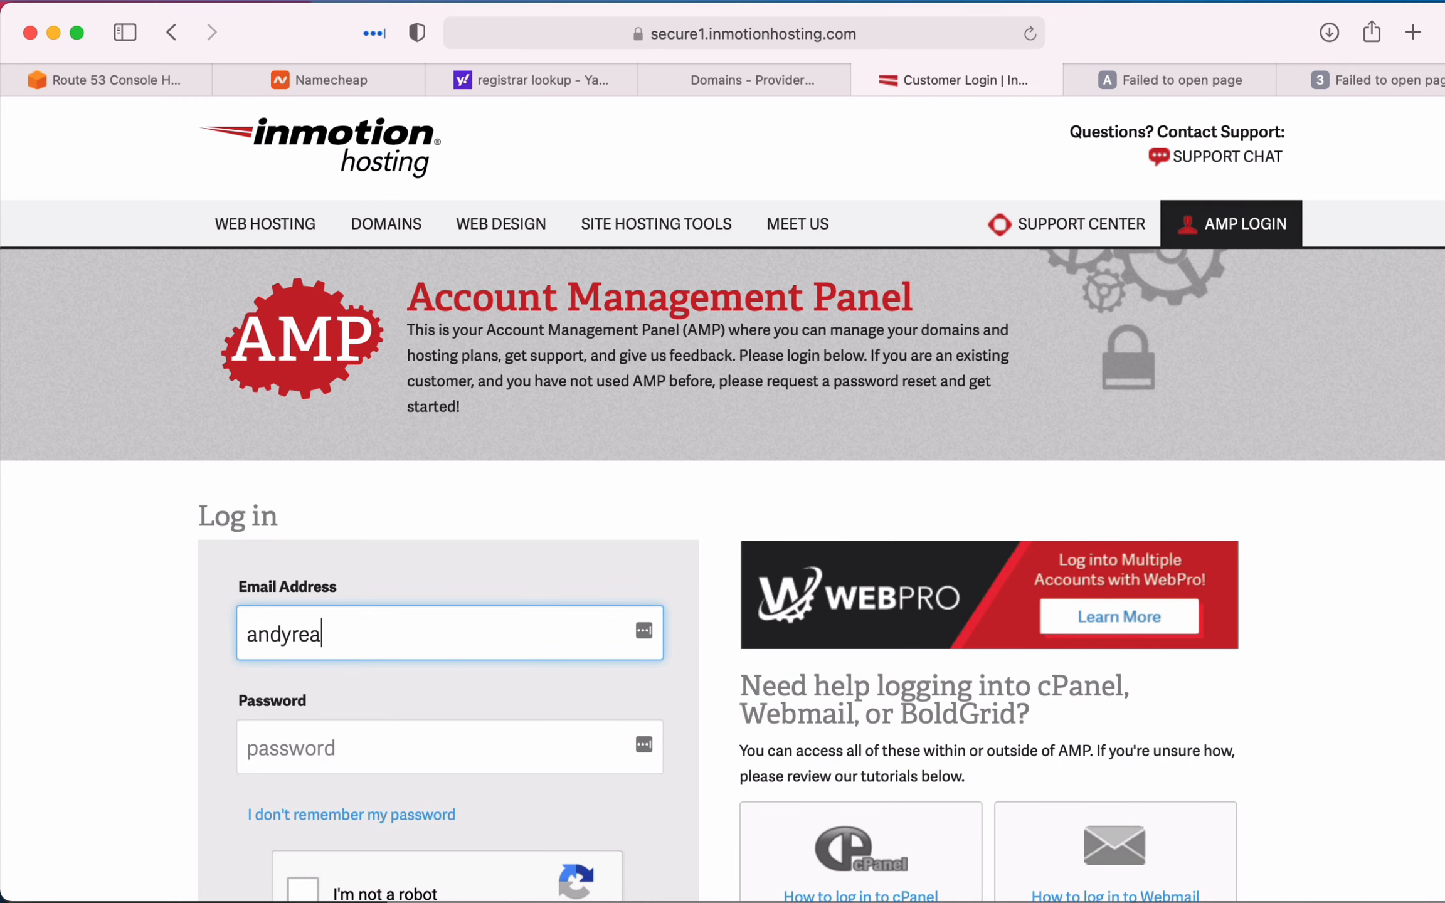
# - Log in to the InMotion Account Management Panel with the account e-mail and password, completing the reCAPTCHA check
pyautogui.press('Tab')
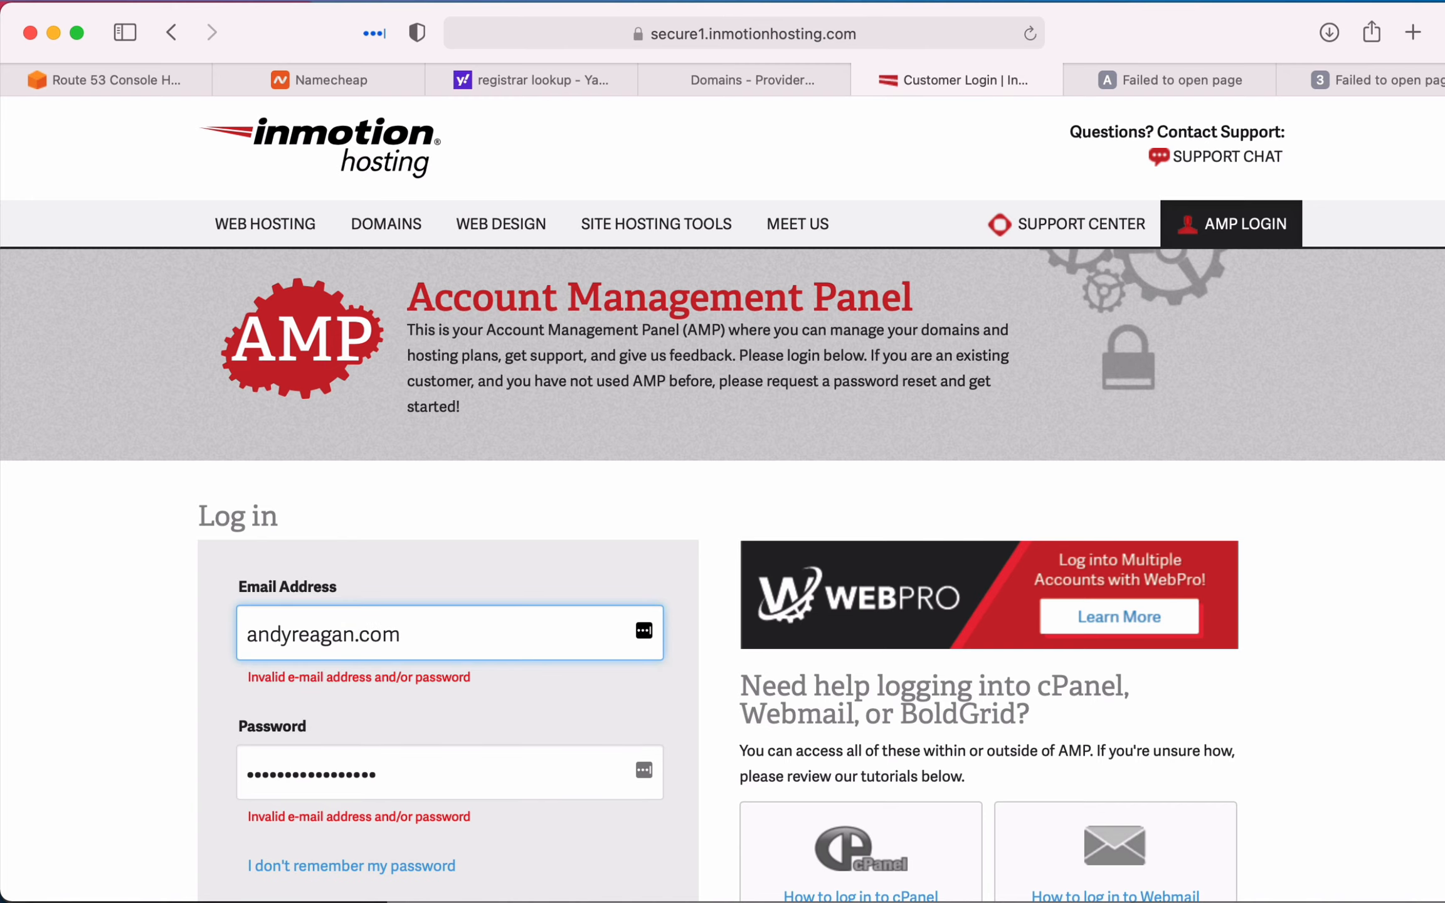
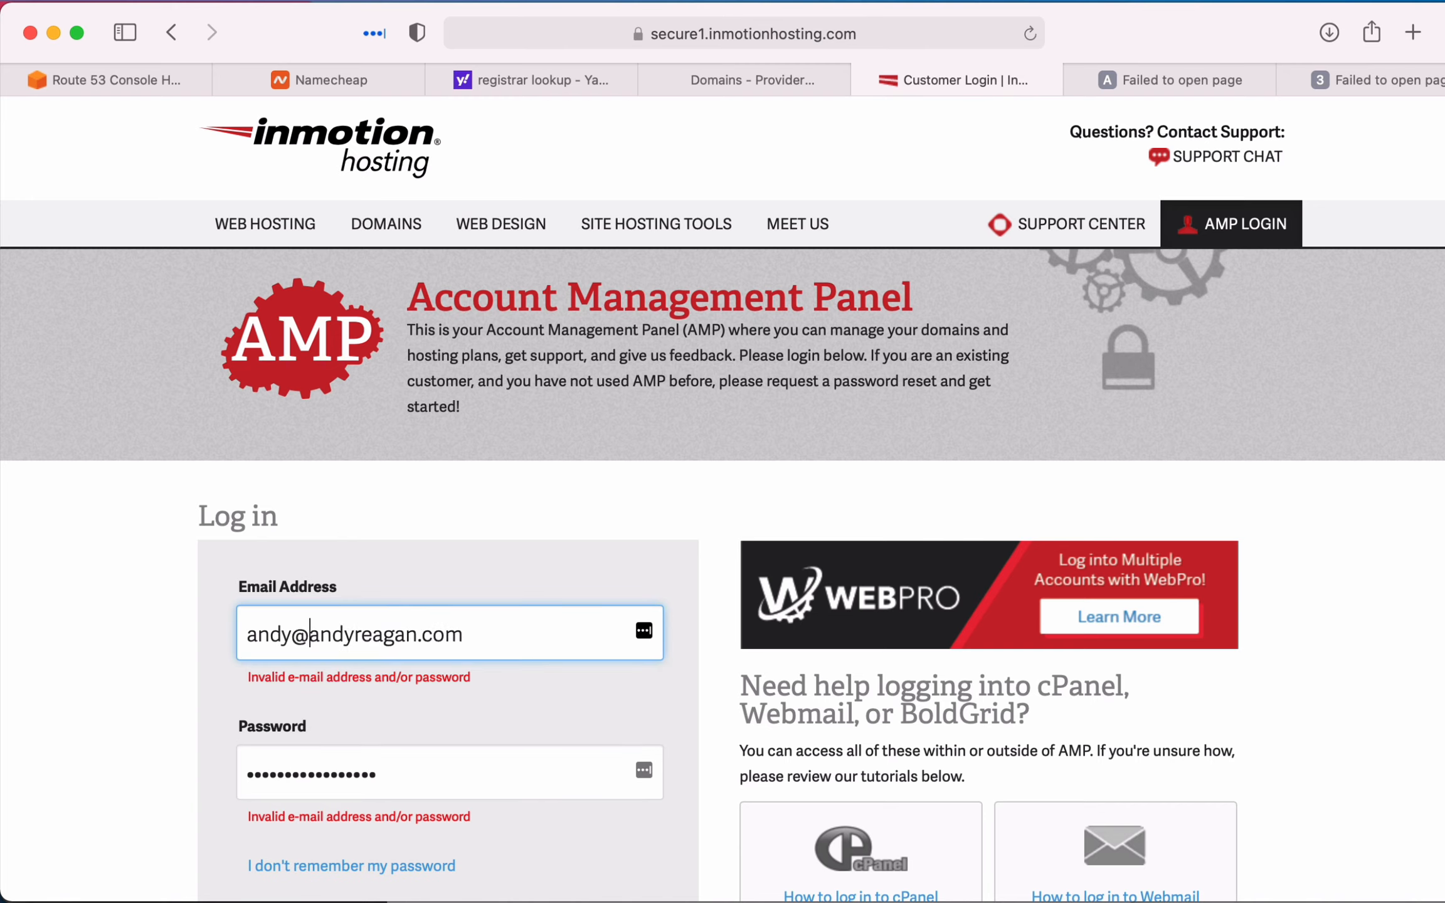
pyautogui.scroll(-2, 343, 727)
pyautogui.click(346, 816)
pyautogui.scroll(-1, 501, 625)
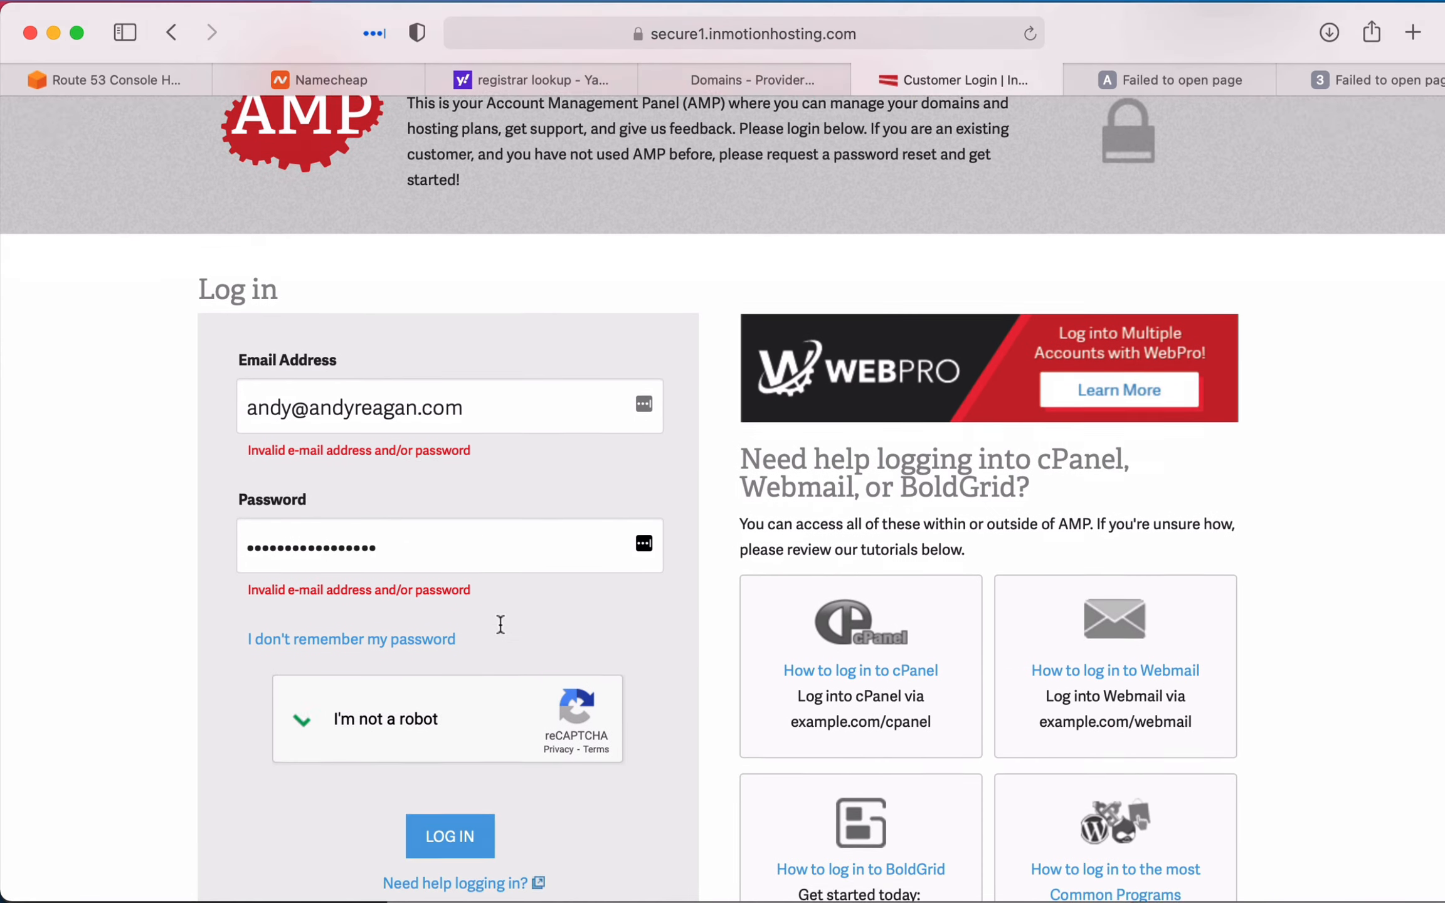
pyautogui.click(446, 802)
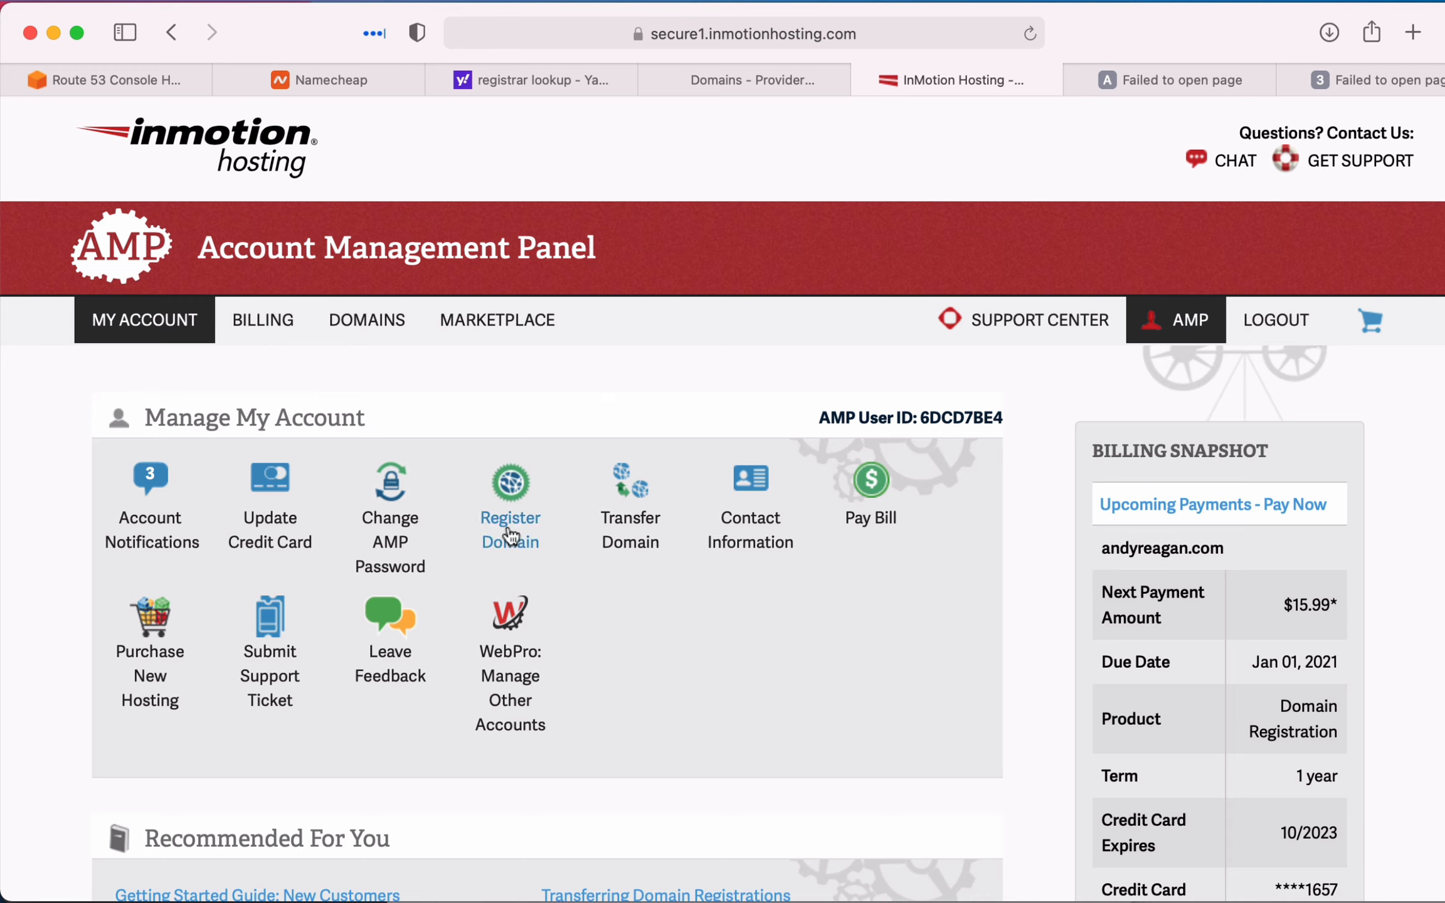
# - Open the personal .com domain's nameserver settings in InMotion's domain management and check which name servers it points to
pyautogui.moveTo(367, 320)
pyautogui.click(403, 439)
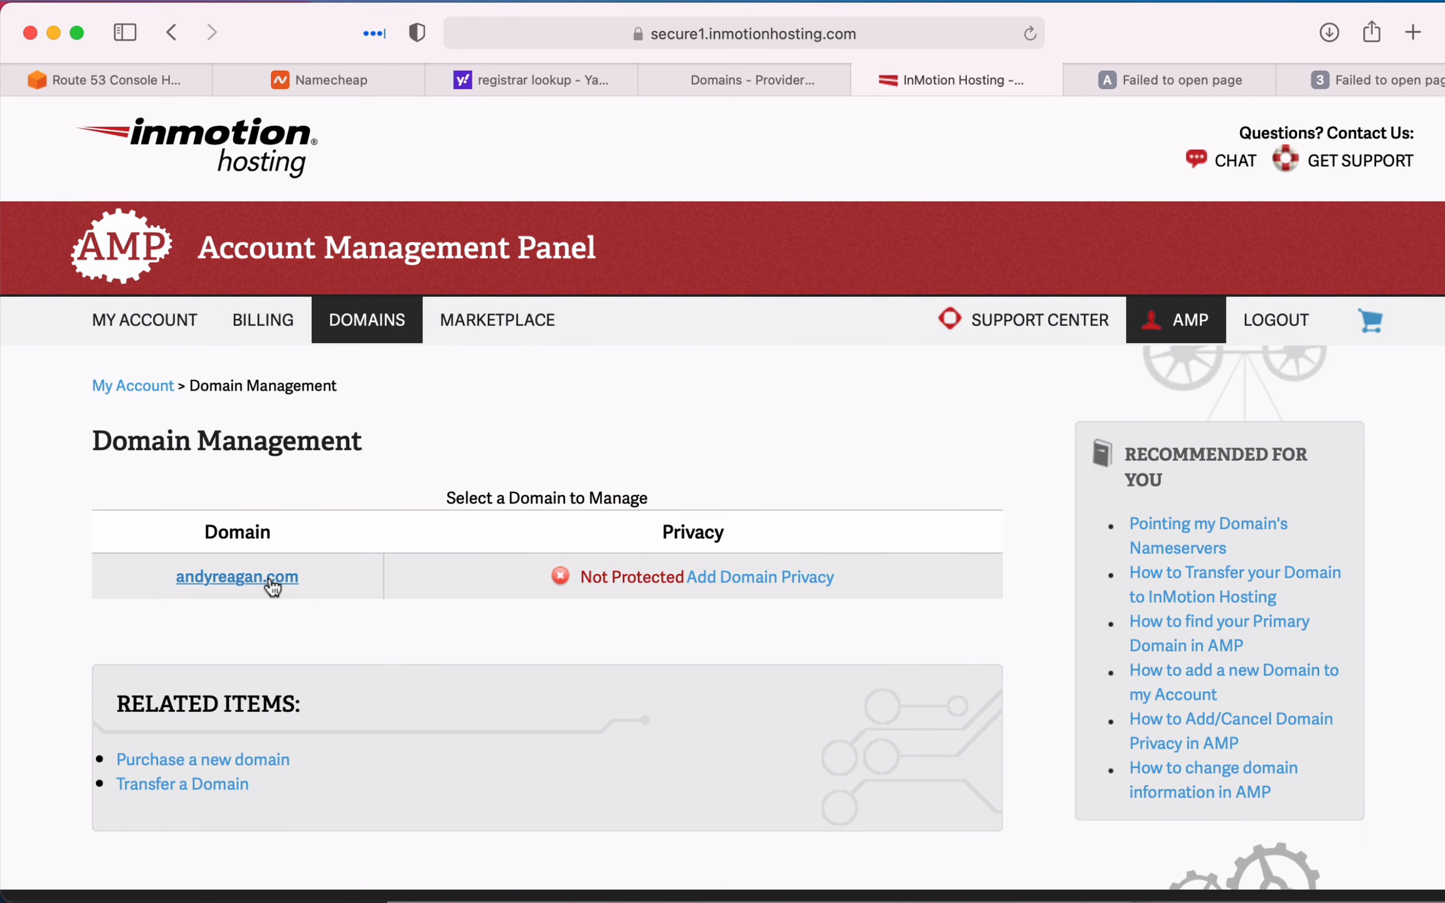
pyautogui.click(280, 580)
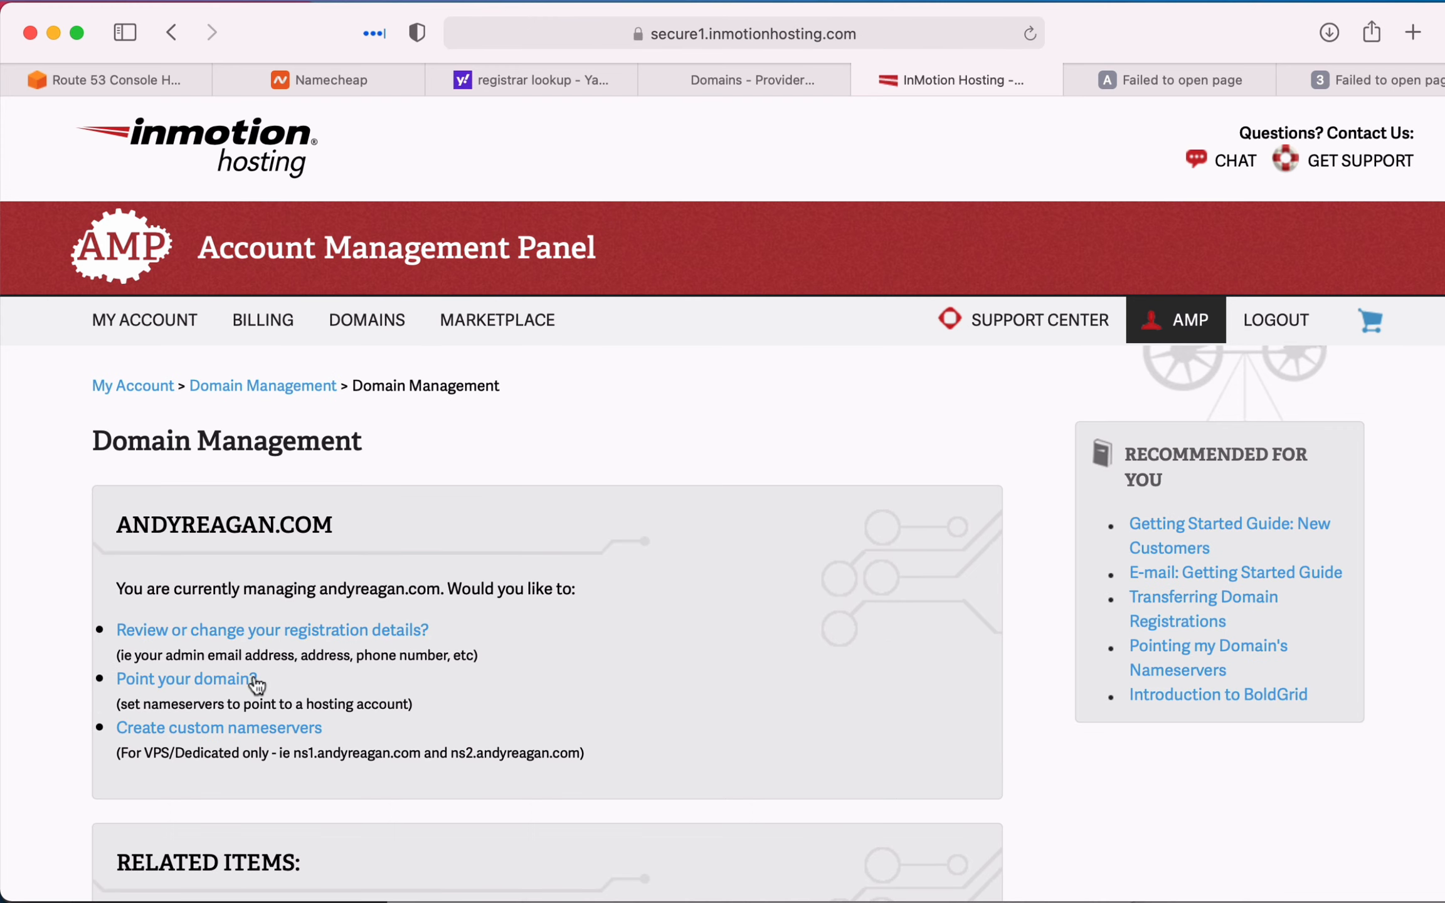
pyautogui.click(231, 681)
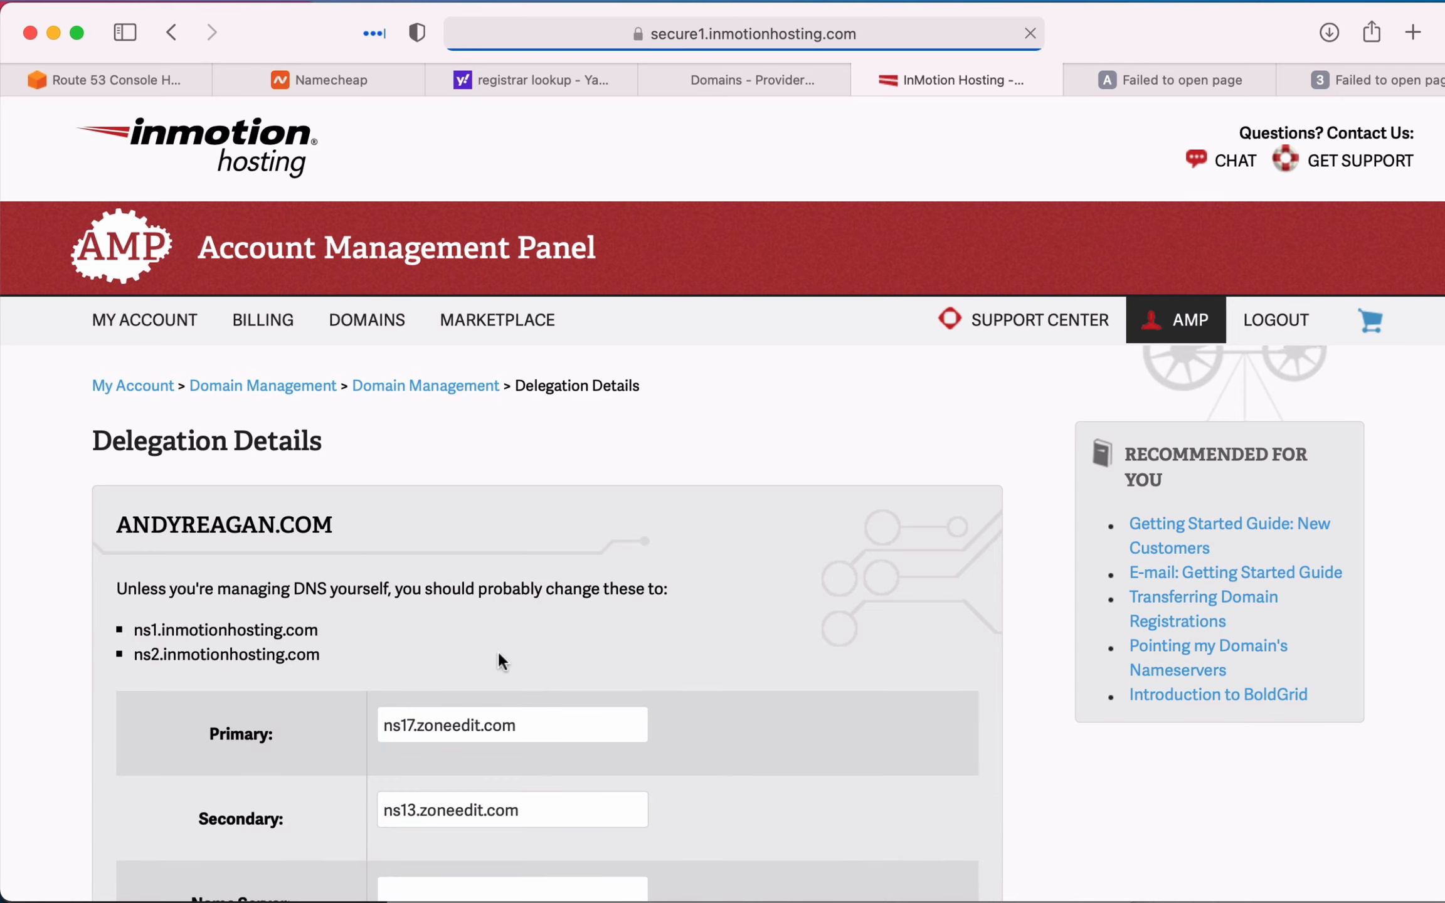
pyautogui.scroll(-3, 500, 661)
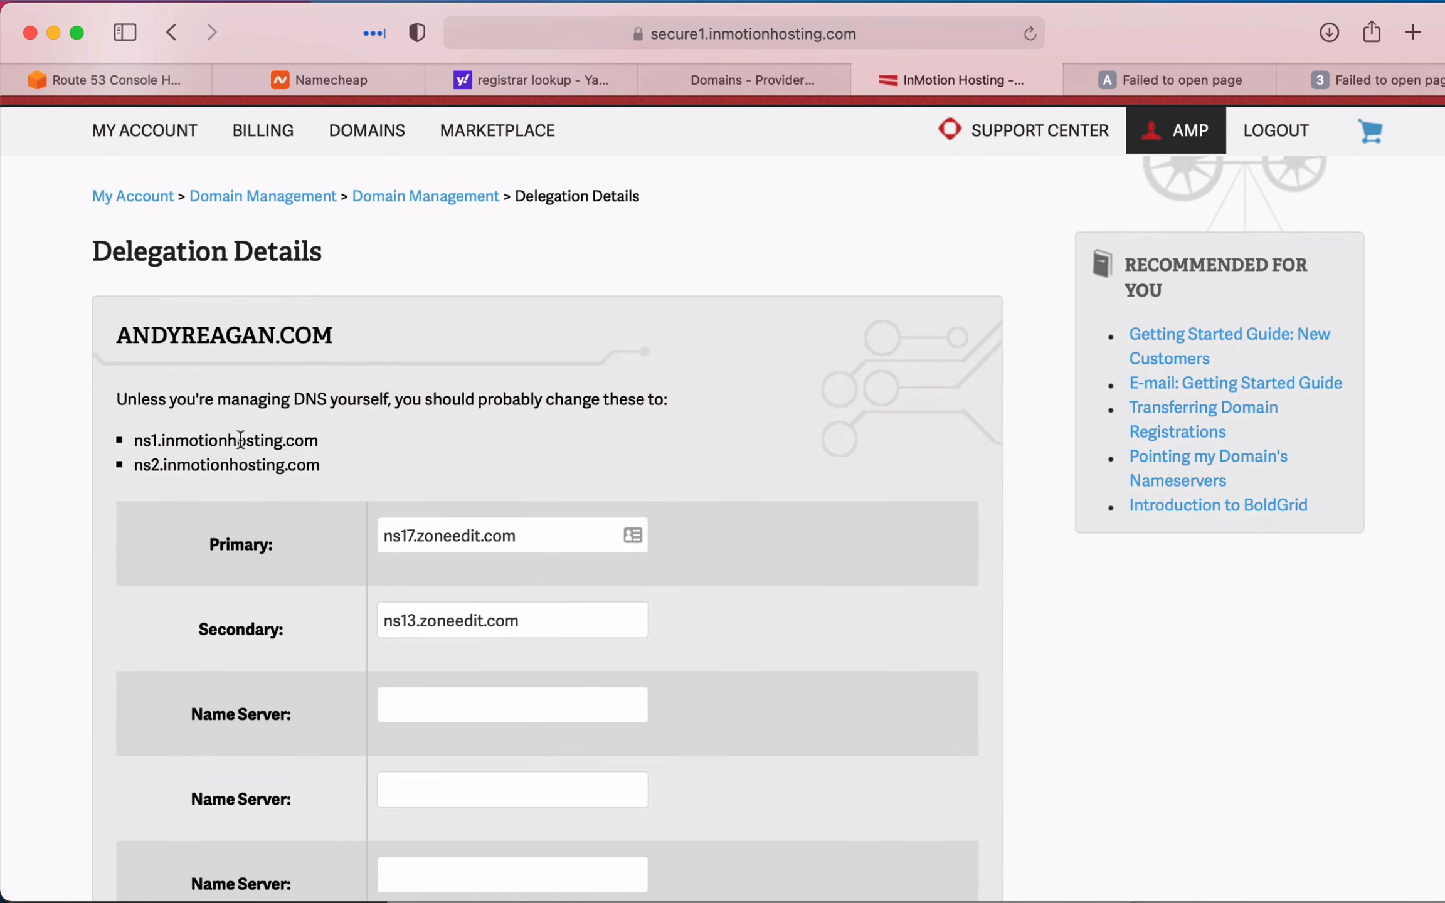
pyautogui.moveTo(217, 402); pyautogui.dragTo(333, 469)
pyautogui.click(409, 475)
# - Open the ZoneEdit control panel in a new browser tab and go to the personal .com domain's DNS settings
pyautogui.press('super+t')
pyautogui.write('zone')
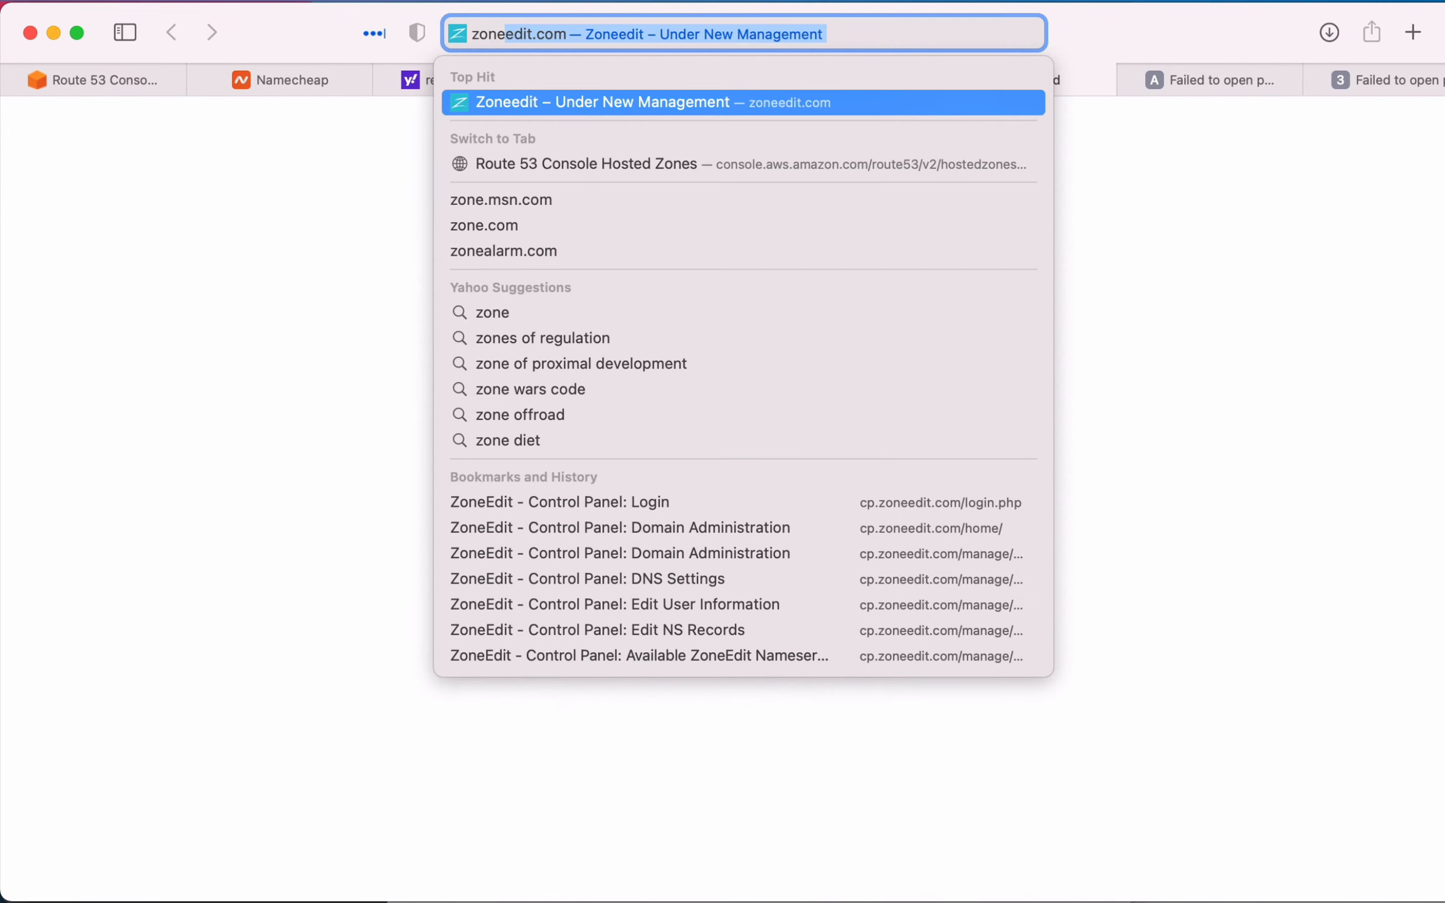
pyautogui.press('Return')
pyautogui.click(1222, 196)
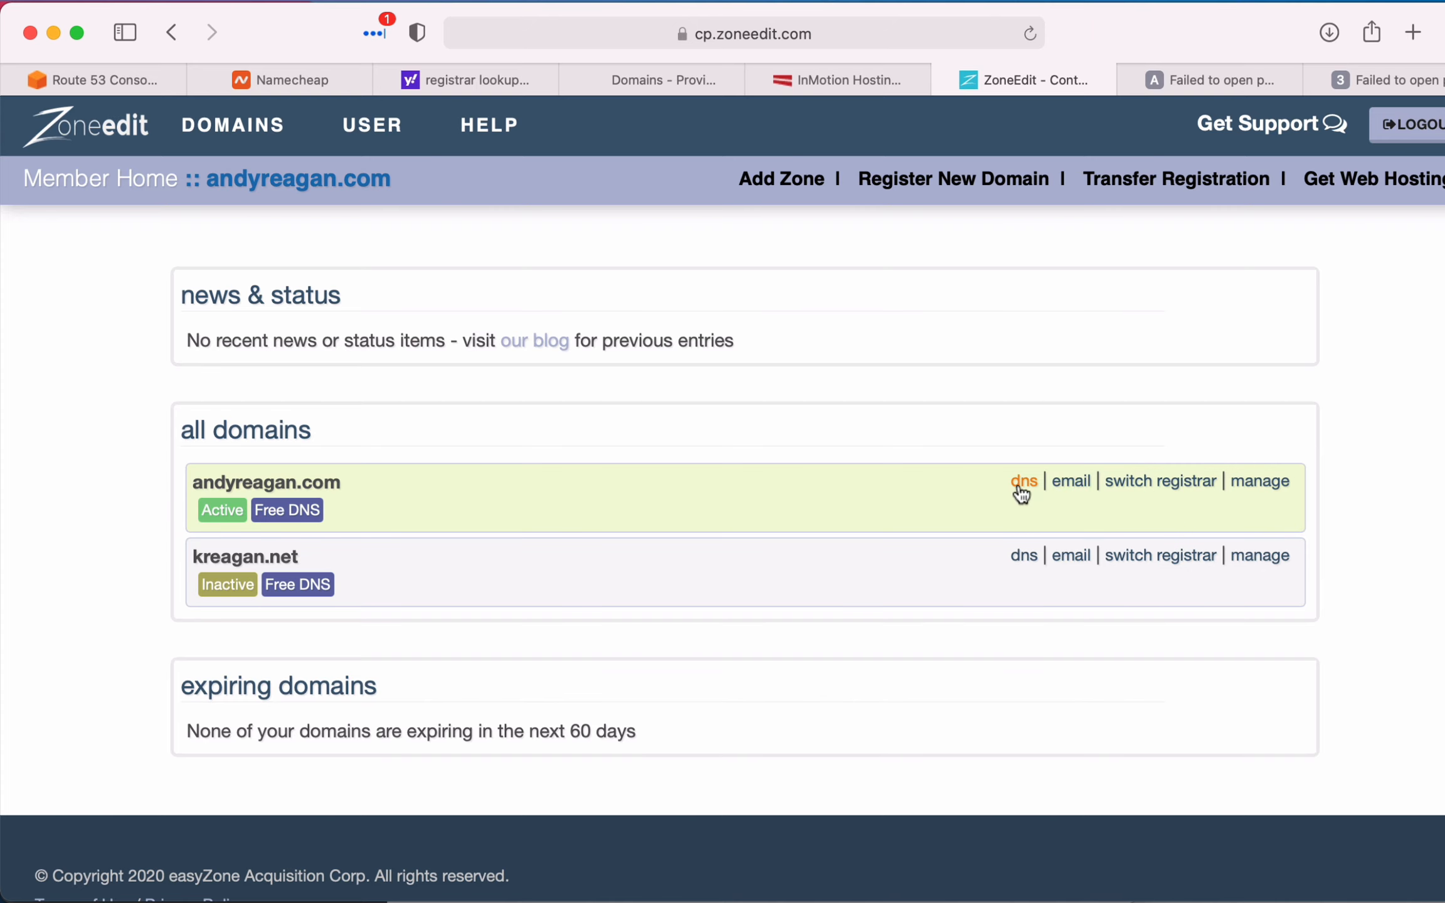
pyautogui.click(1021, 483)
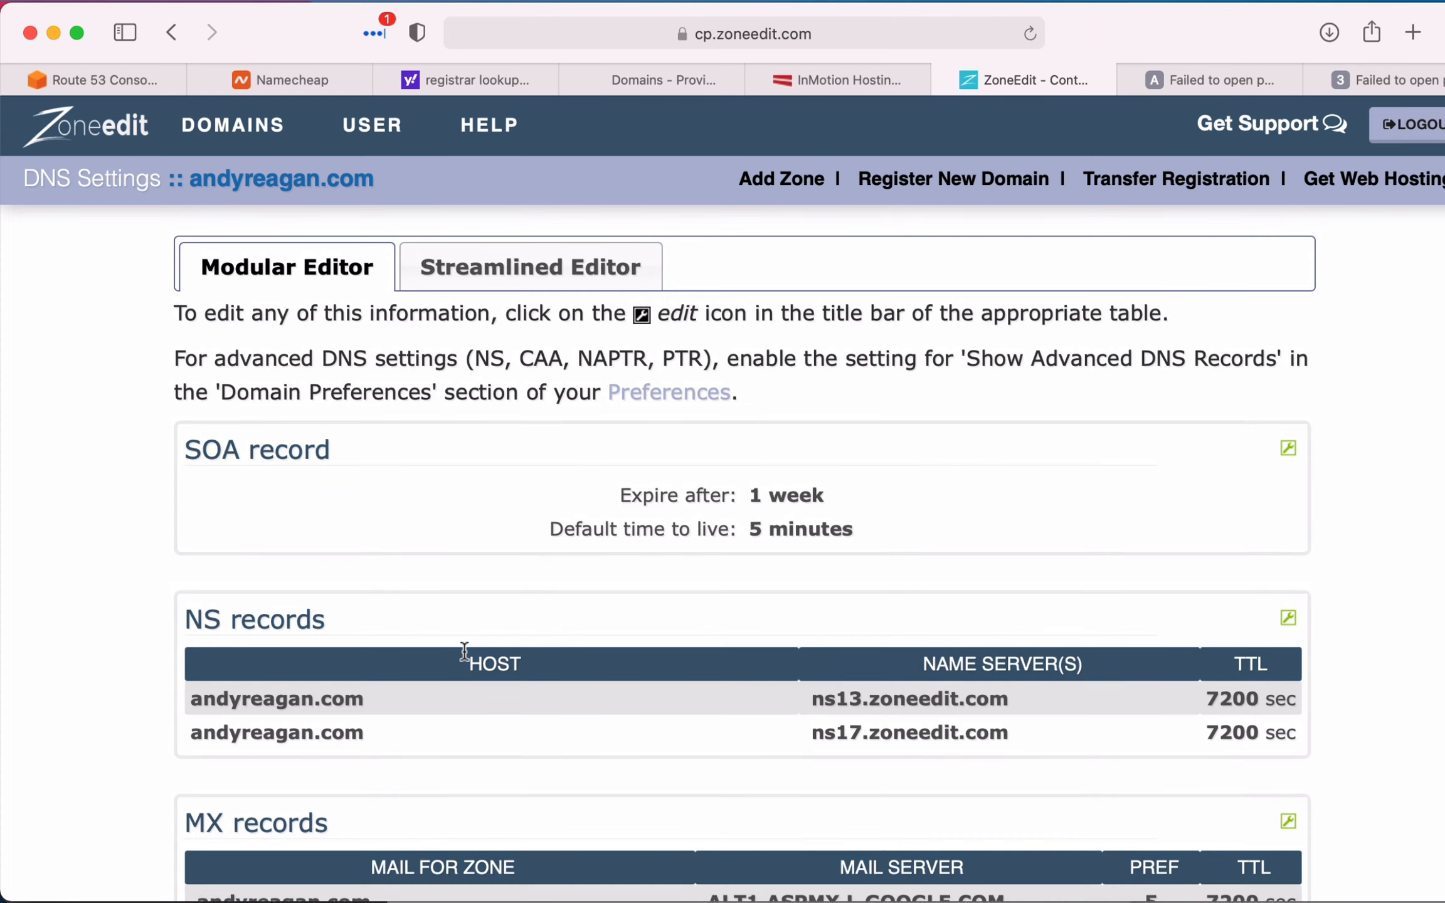
# - Review the domain's NS, MX and A records and open its NS records for editing
pyautogui.scroll(-15, 571, 564)
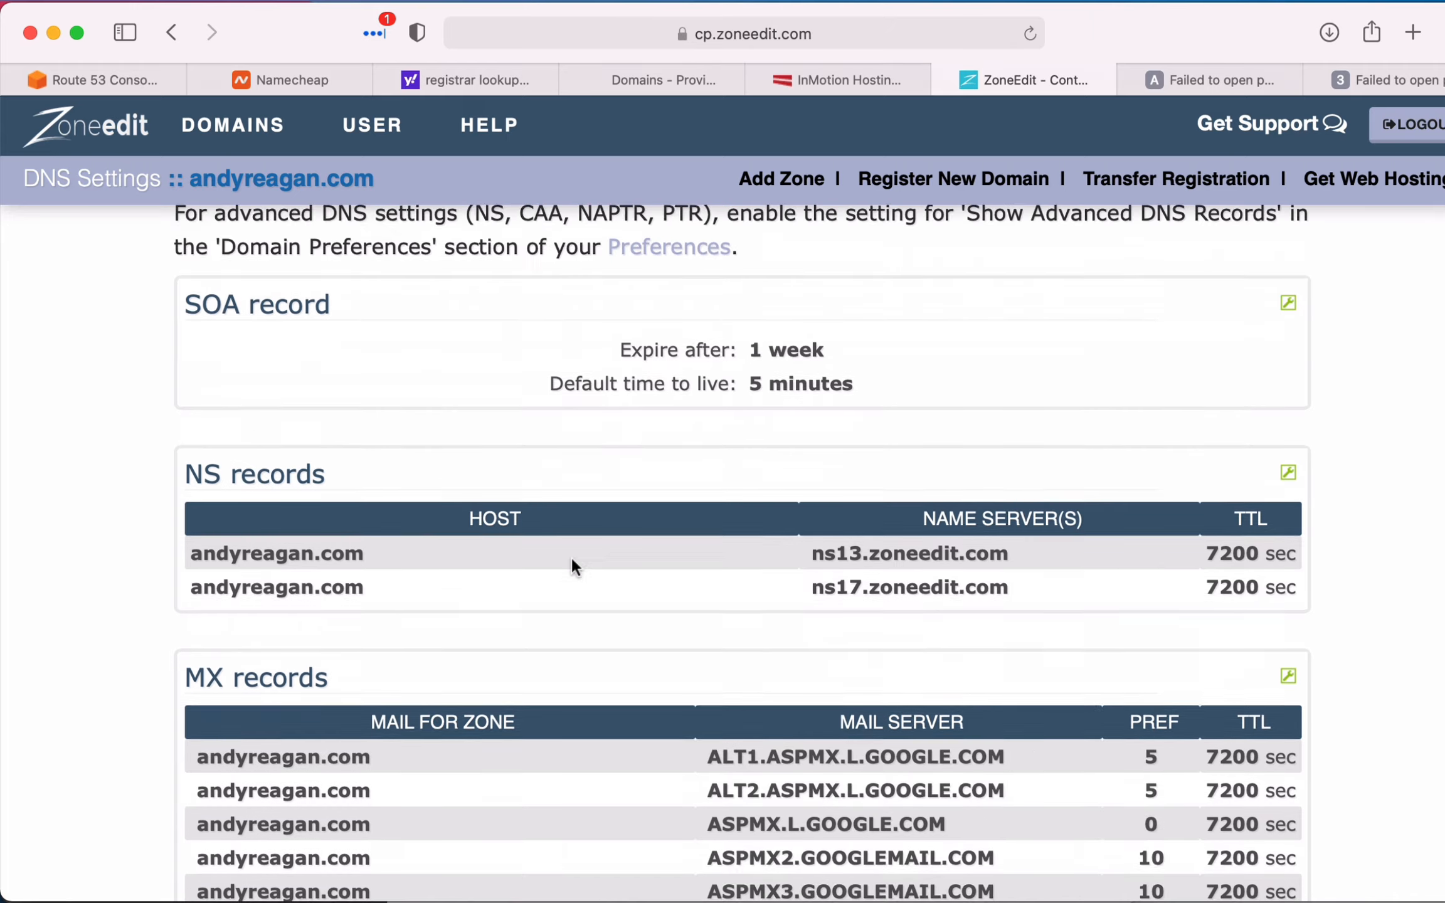
pyautogui.scroll(5, 571, 565)
pyautogui.scroll(2, 572, 555)
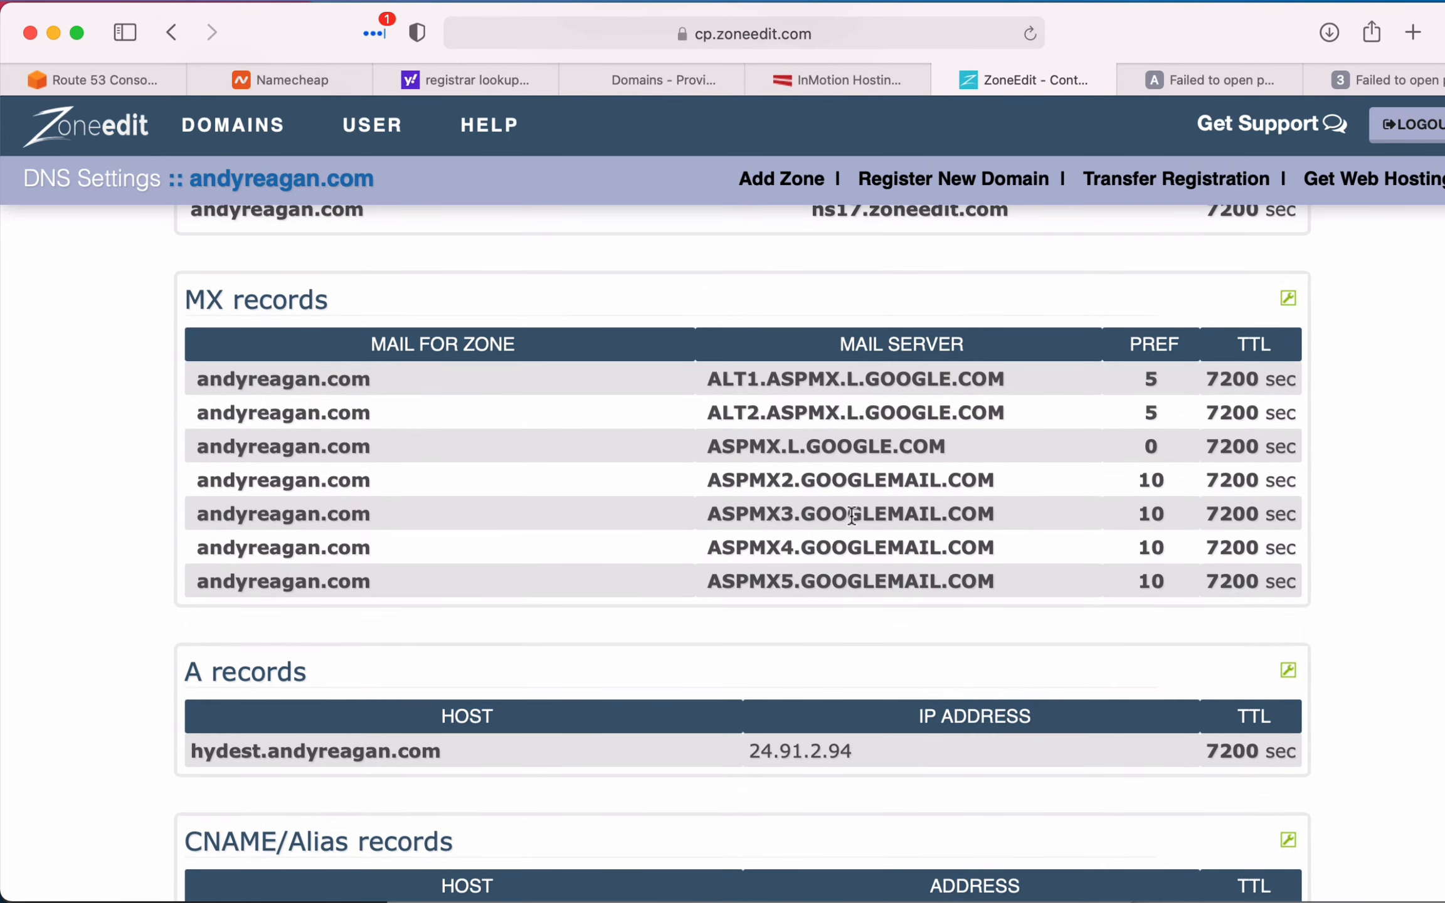
pyautogui.scroll(-3, 780, 529)
pyautogui.scroll(10, 780, 531)
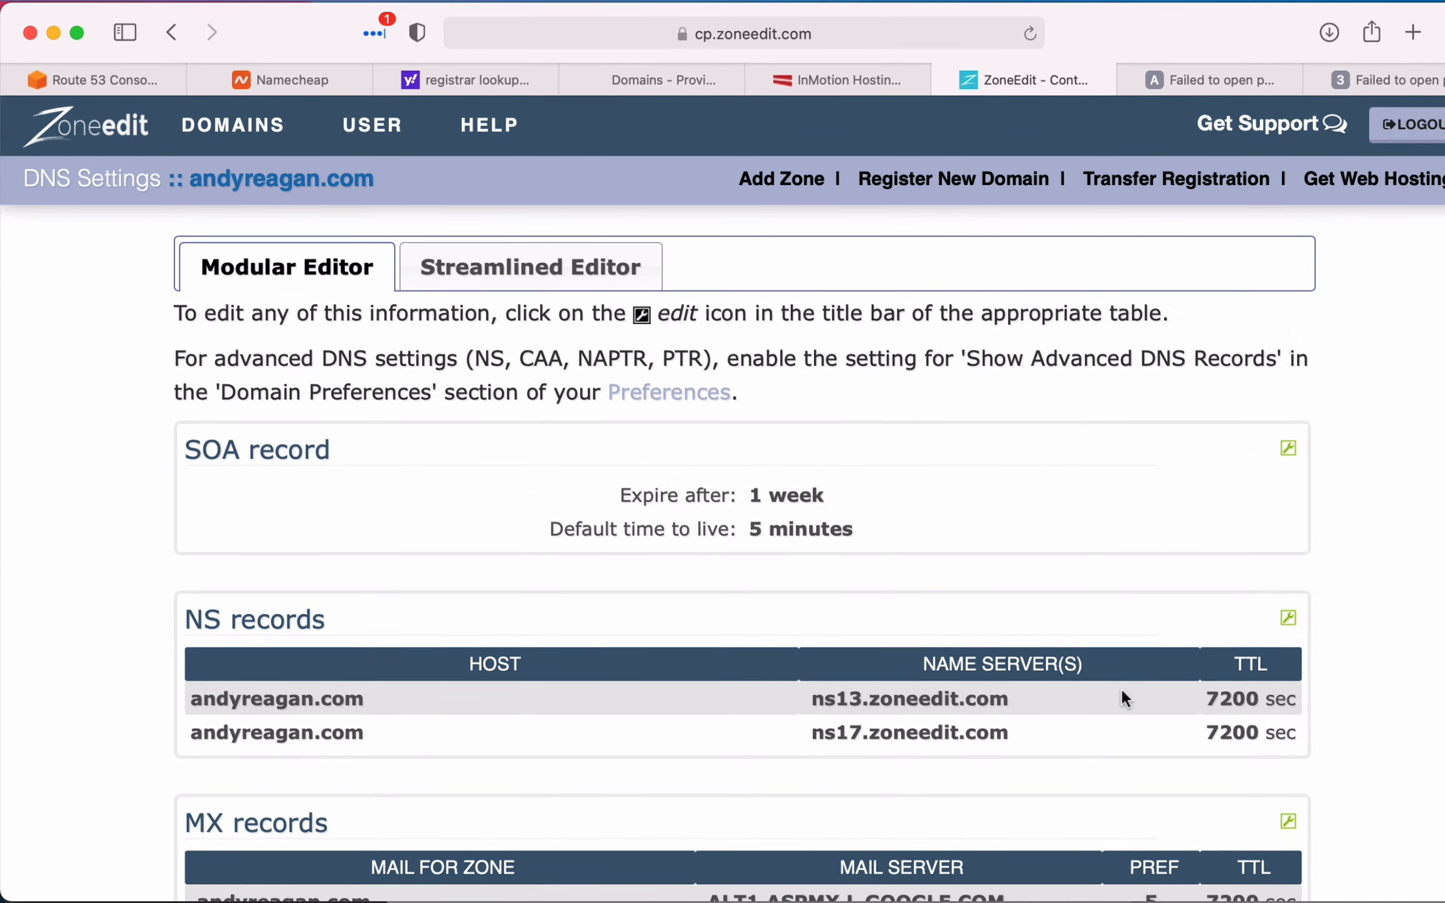
pyautogui.scroll(-2, 1120, 689)
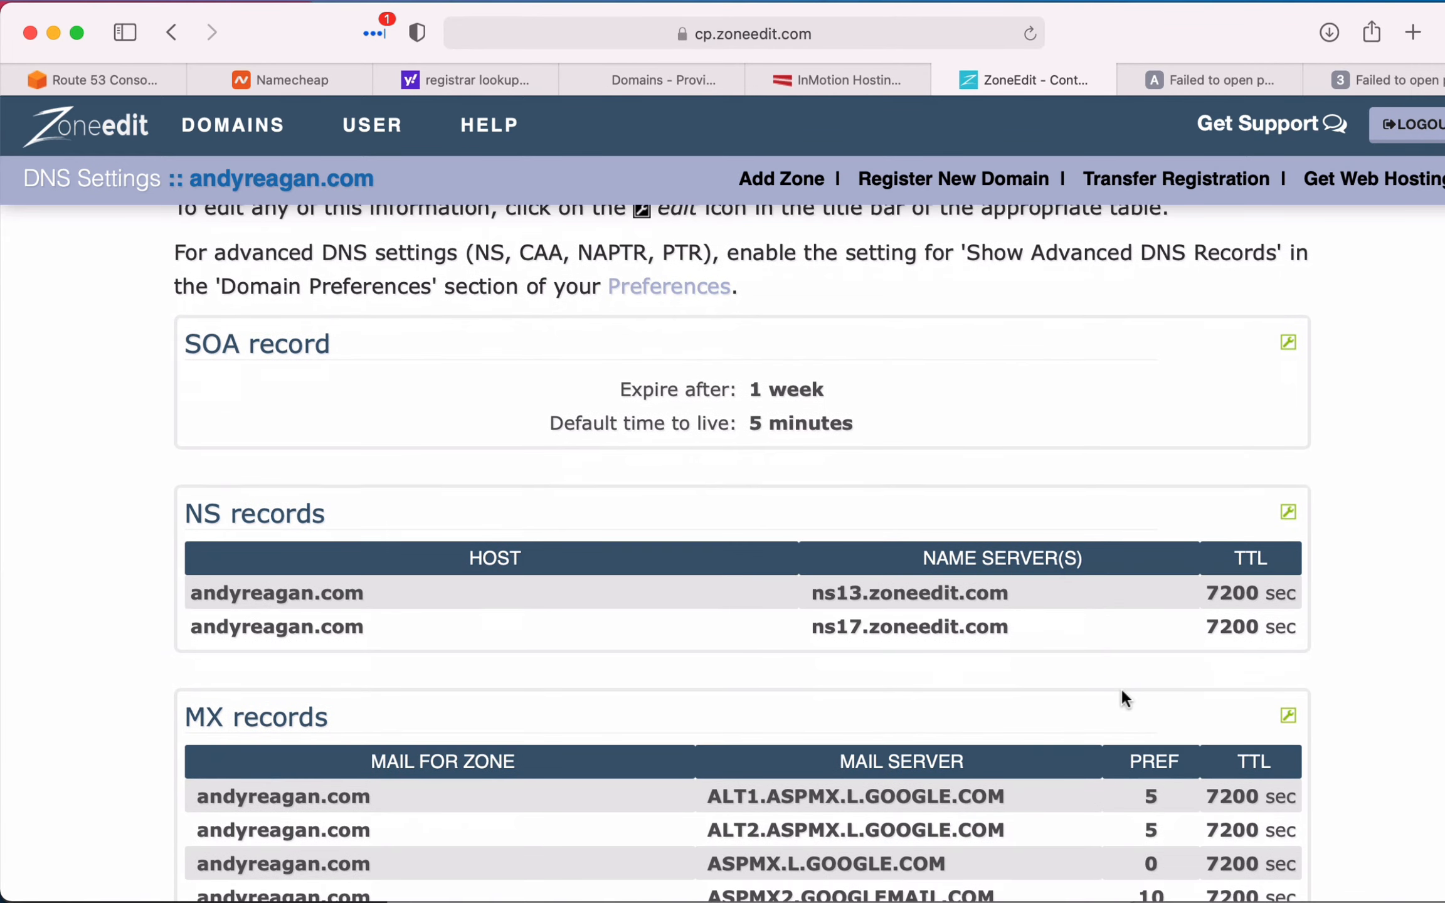
pyautogui.click(1288, 515)
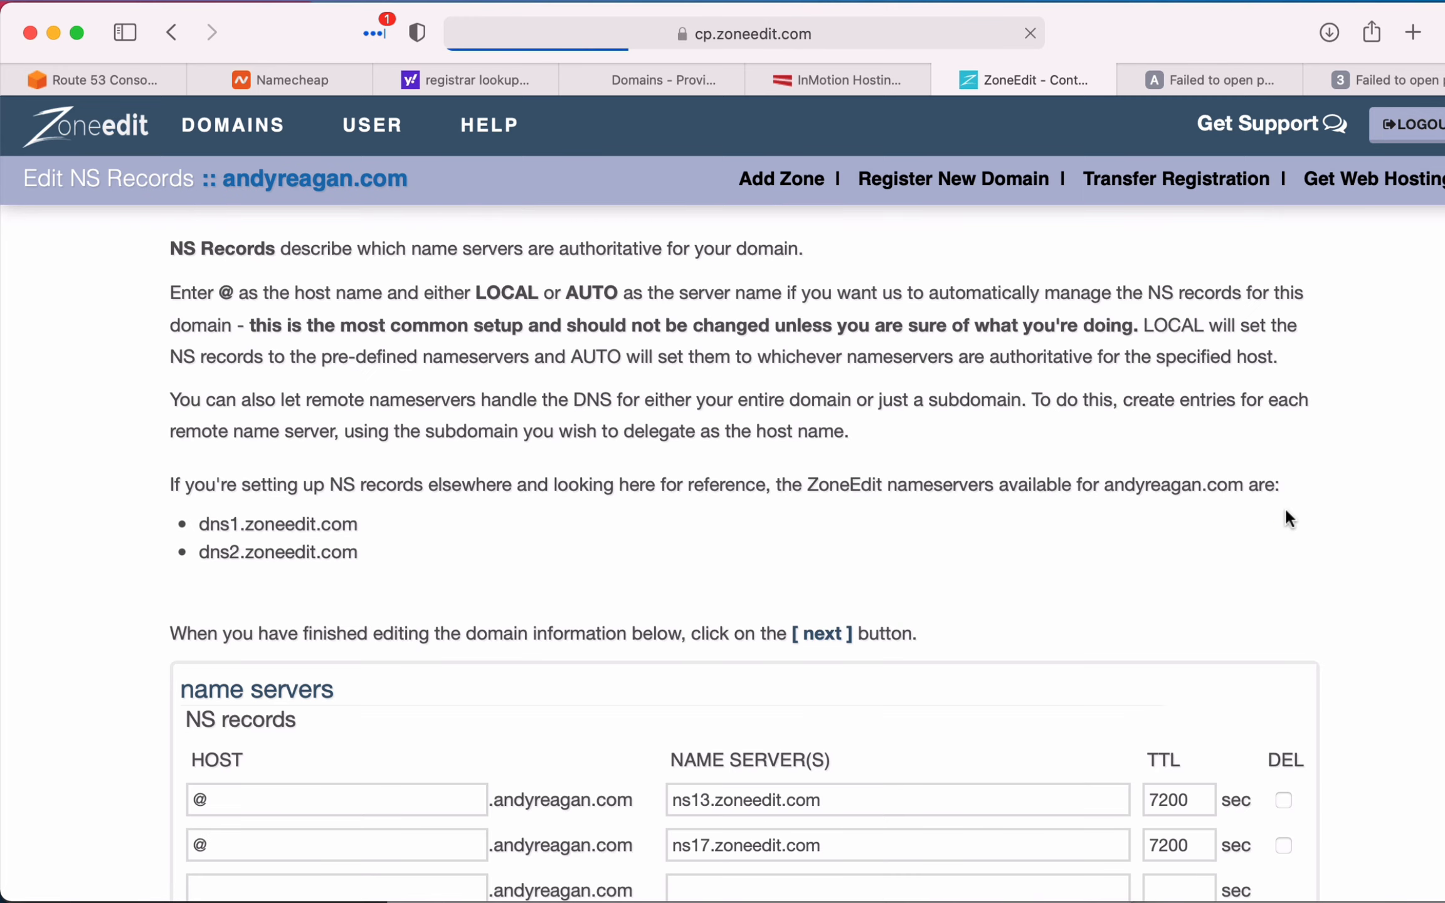
pyautogui.scroll(-5, 1285, 507)
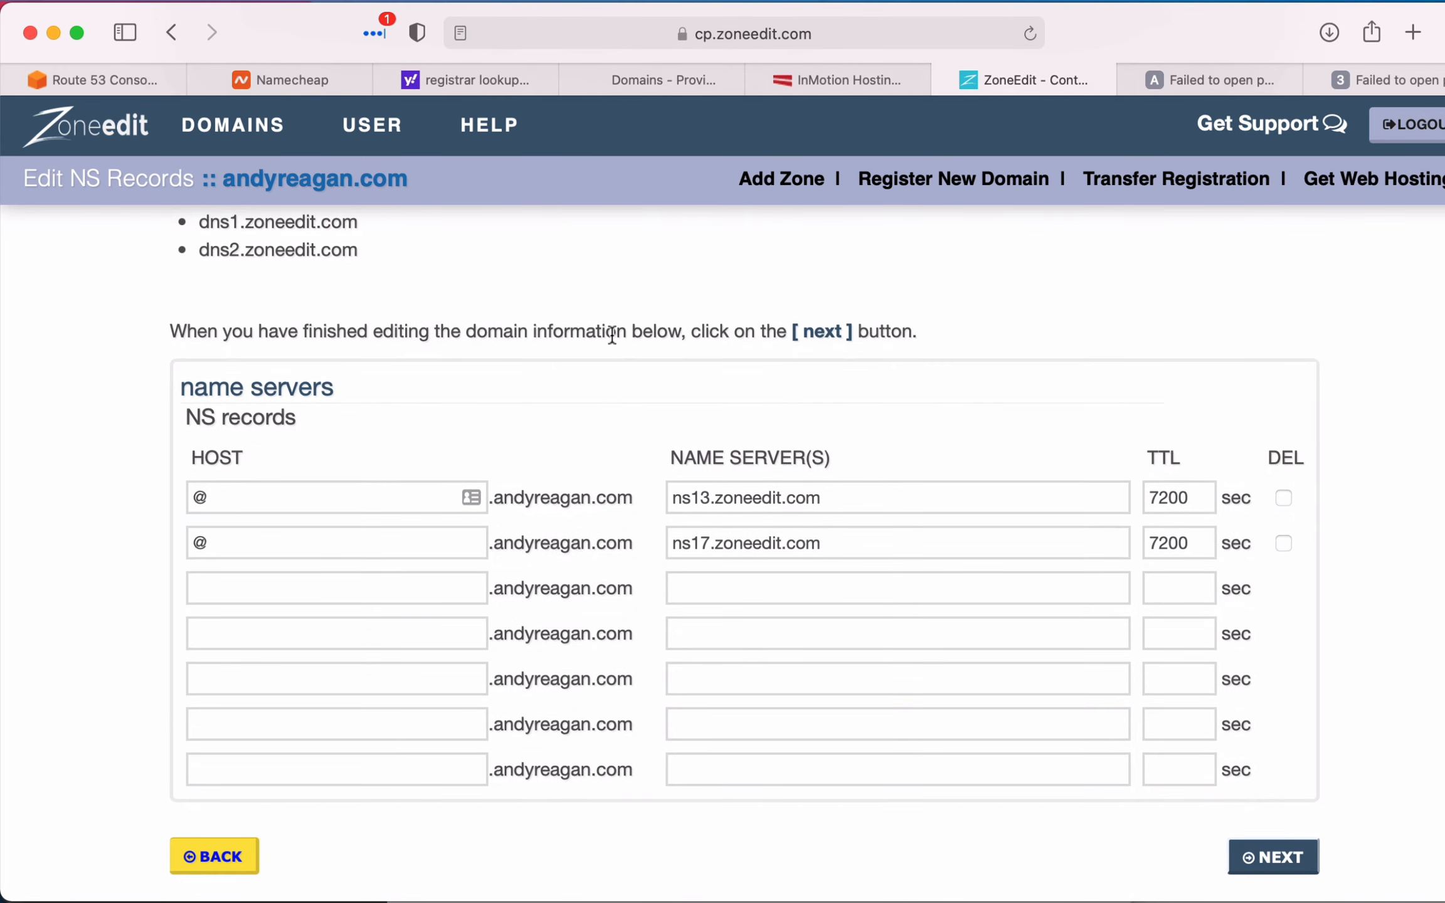
# - Check the NS record name in the Route 53 hosted zone and enter aws as the host of a new ZoneEdit NS record
pyautogui.click(125, 79)
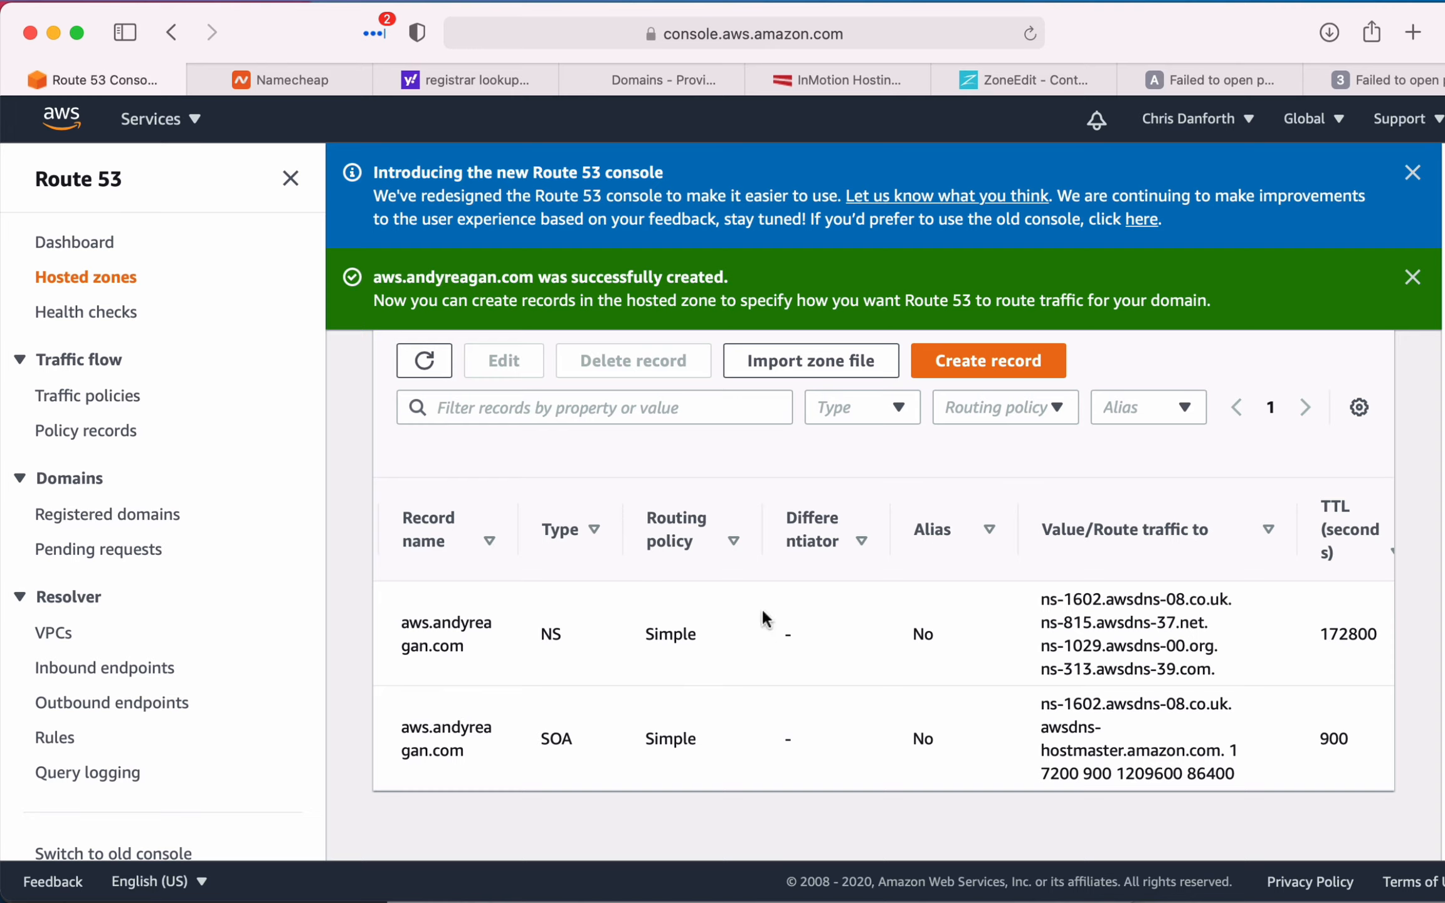
pyautogui.moveTo(400, 627); pyautogui.dragTo(460, 638)
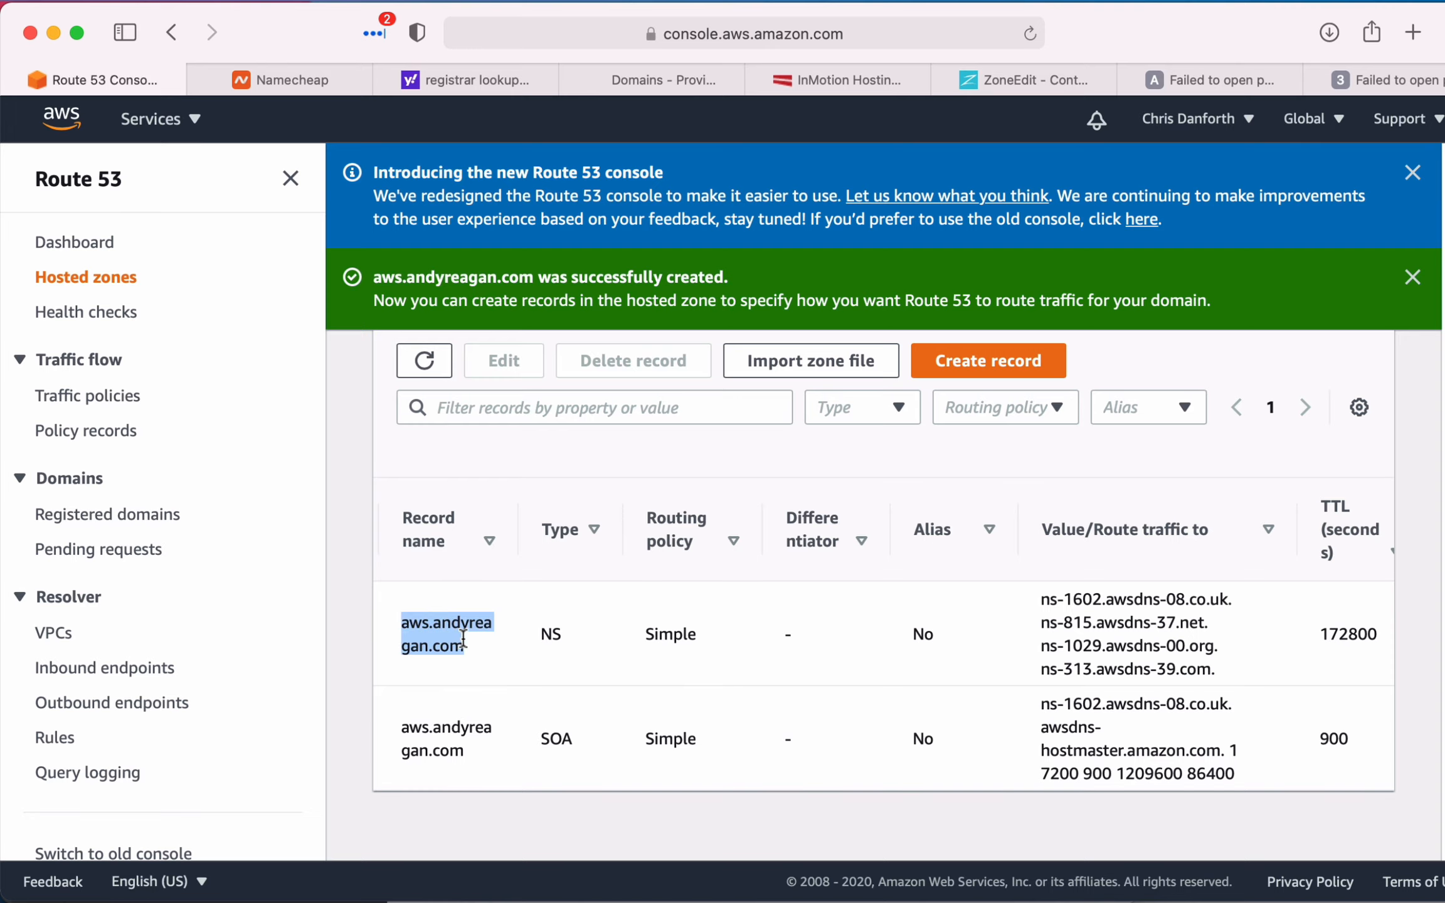
pyautogui.click(1380, 77)
pyautogui.click(1228, 80)
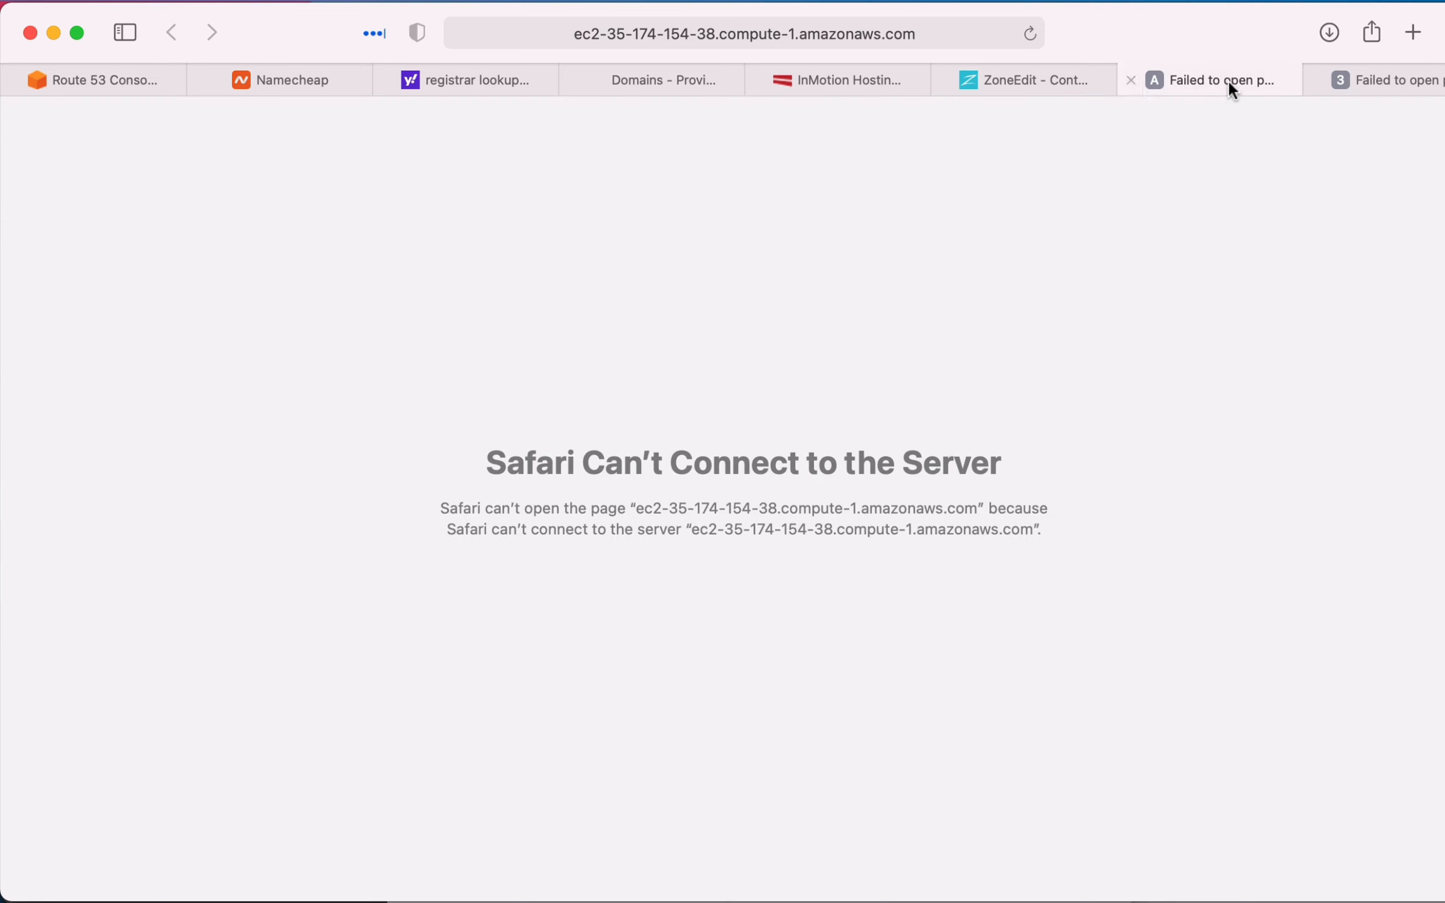
pyautogui.click(989, 90)
pyautogui.click(425, 601)
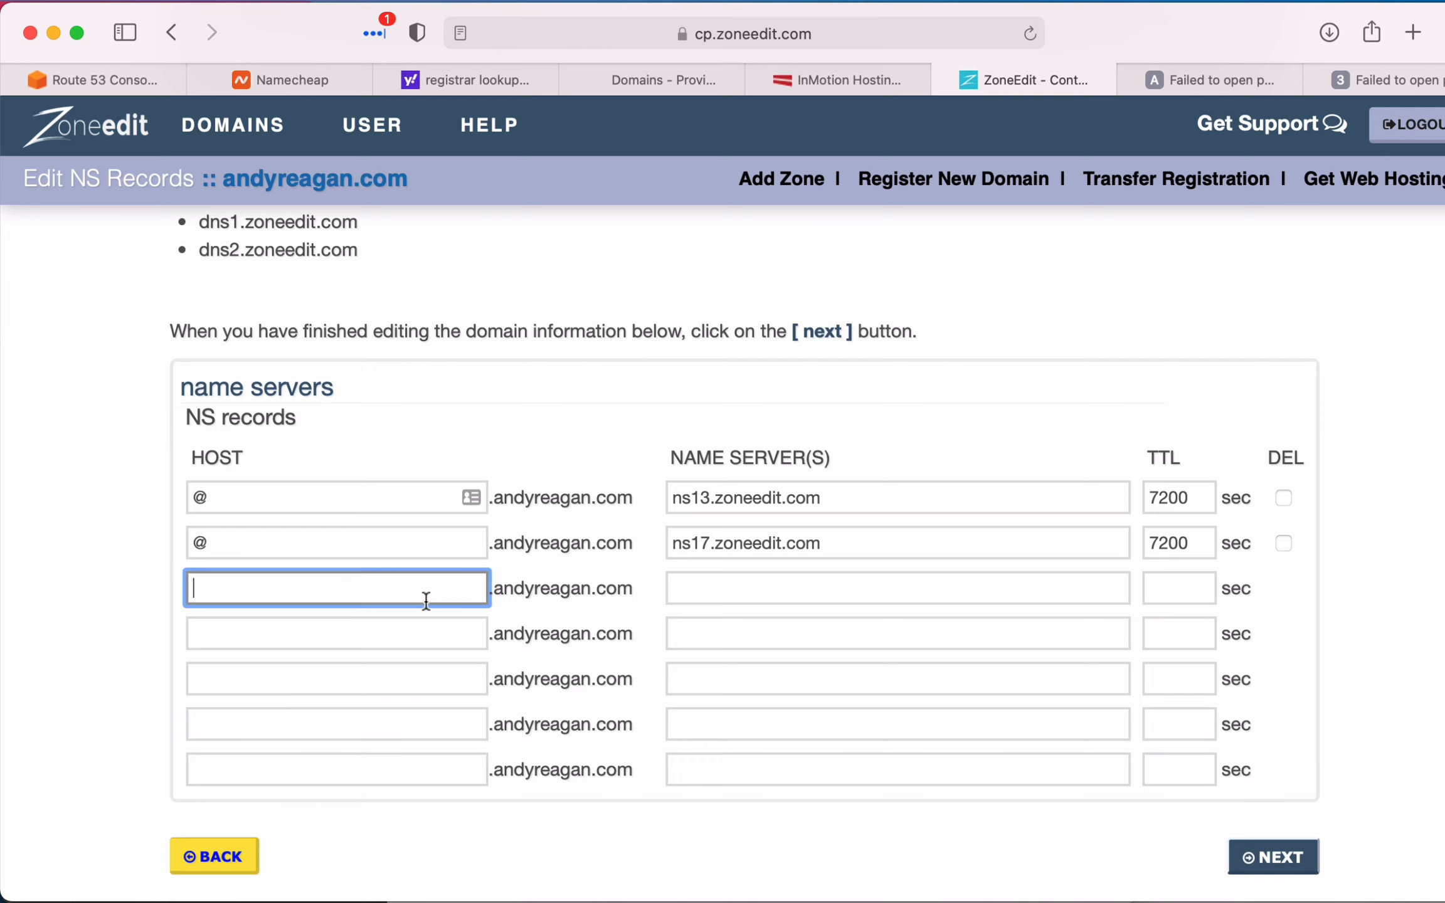
pyautogui.write('aws')
pyautogui.press('Tab')
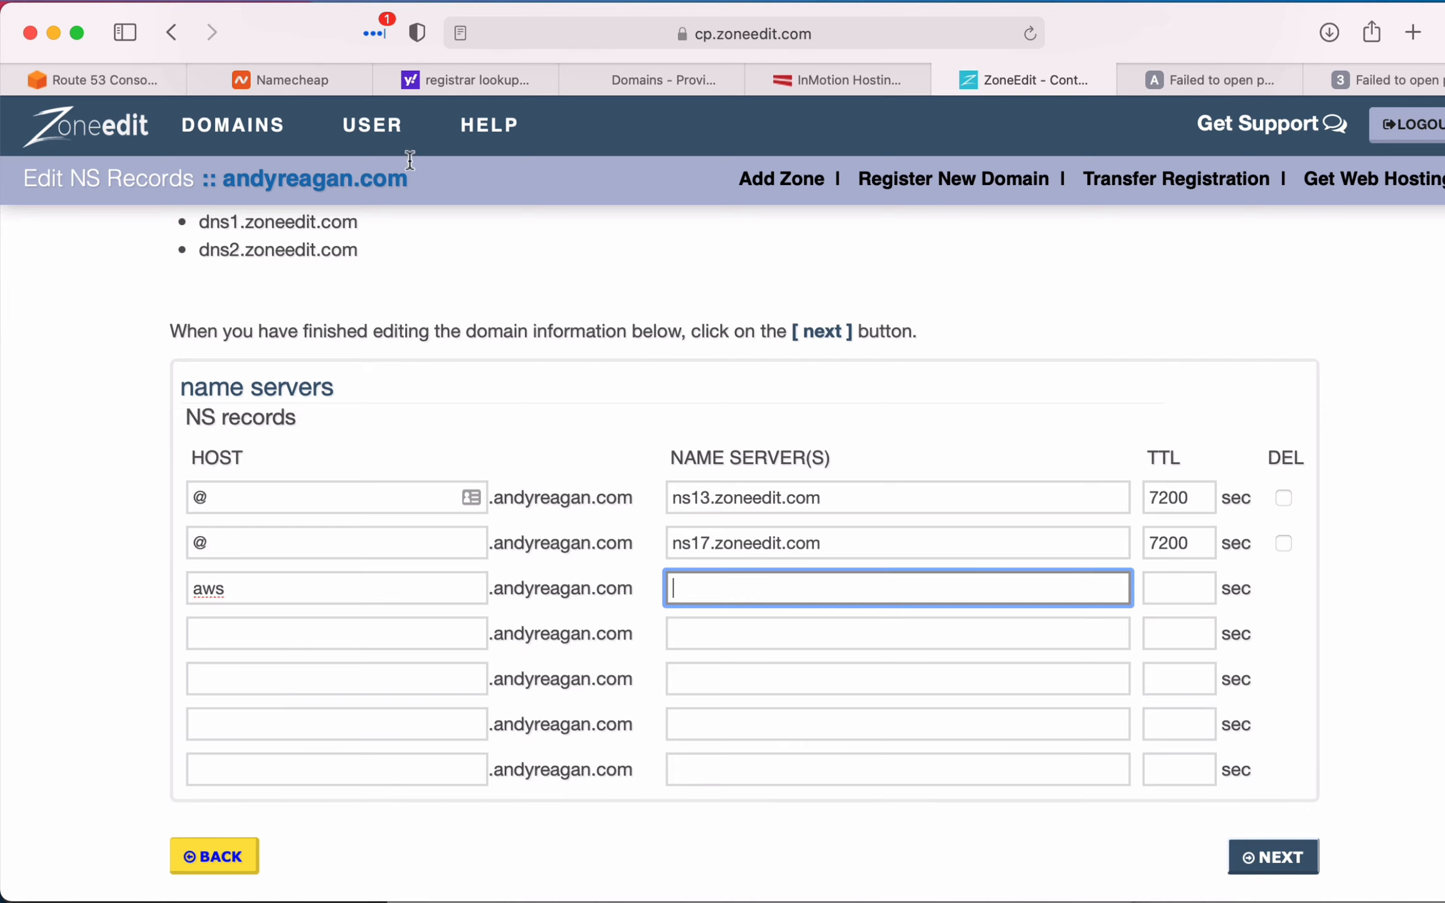
# - Copy the name server ns-1602.awsdns-08.co.uk from the Route 53 NS record into the new aws record in ZoneEdit
pyautogui.click(120, 80)
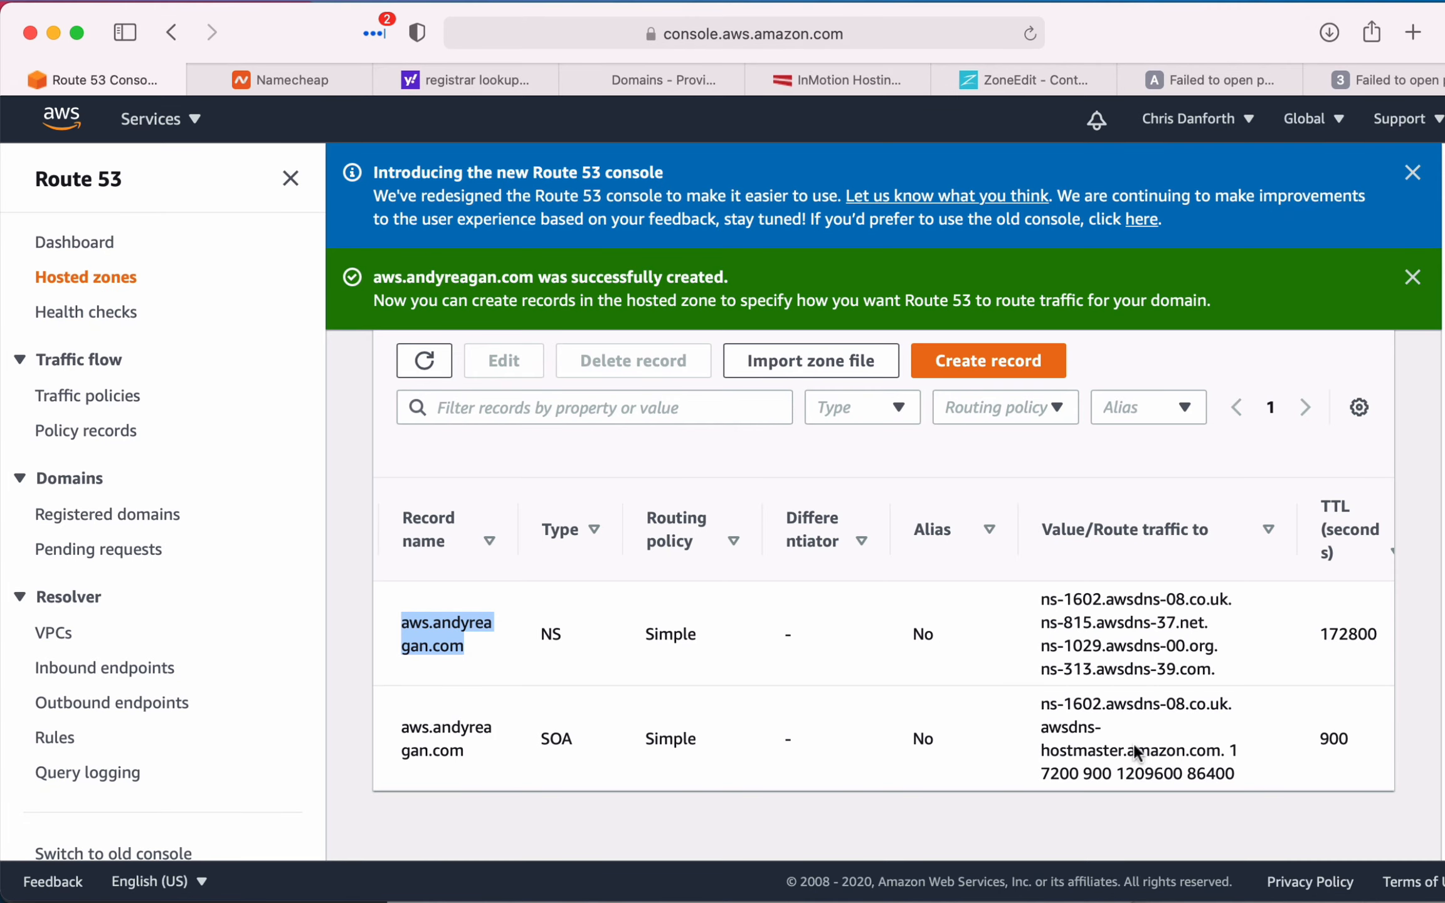
pyautogui.moveTo(1042, 600); pyautogui.dragTo(1239, 599)
pyautogui.press('super+c')
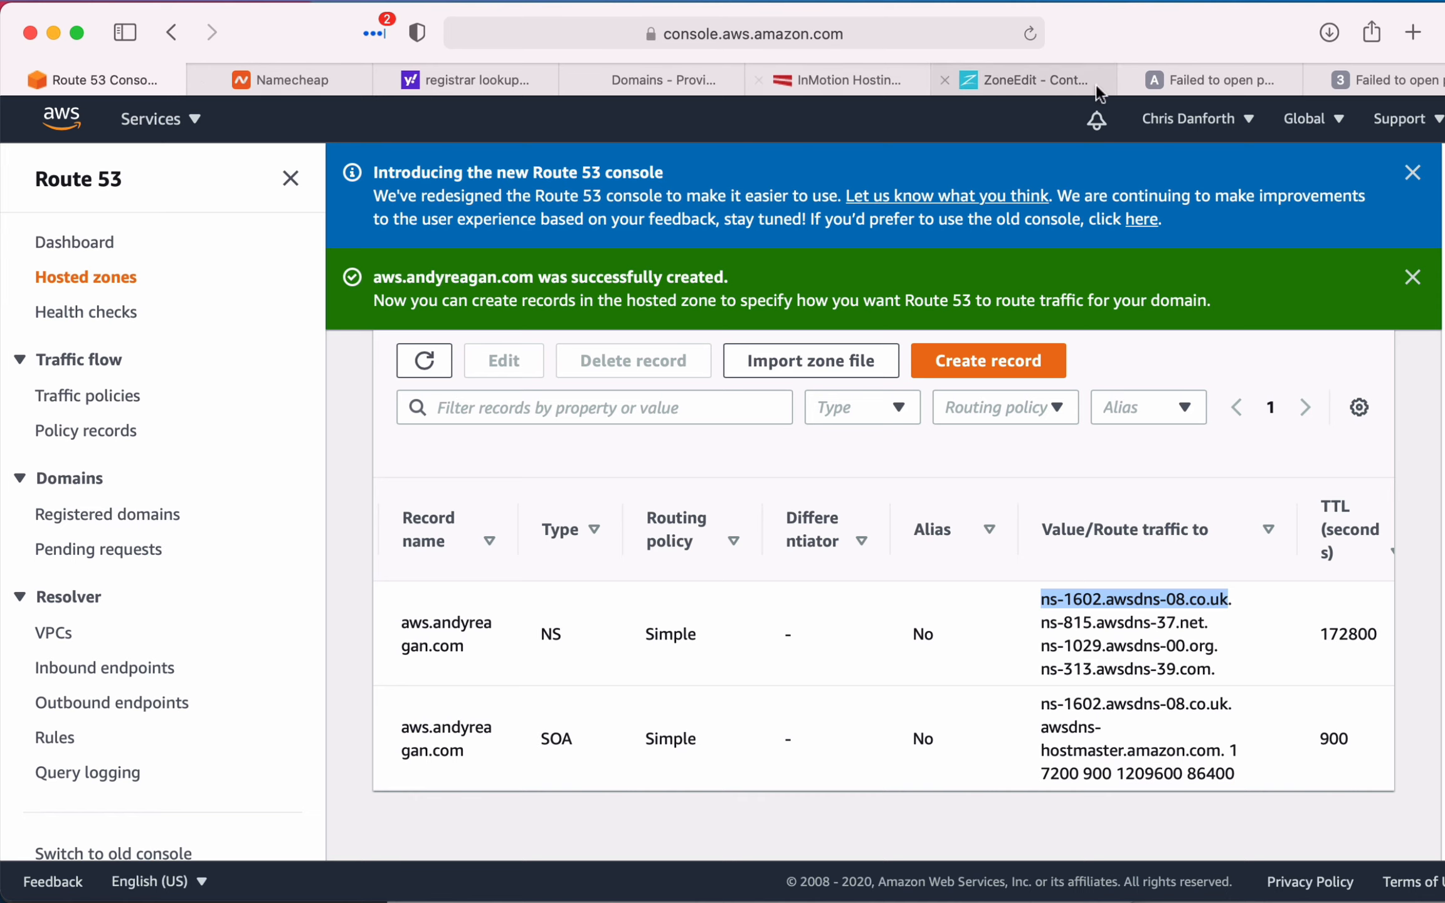
pyautogui.click(1032, 81)
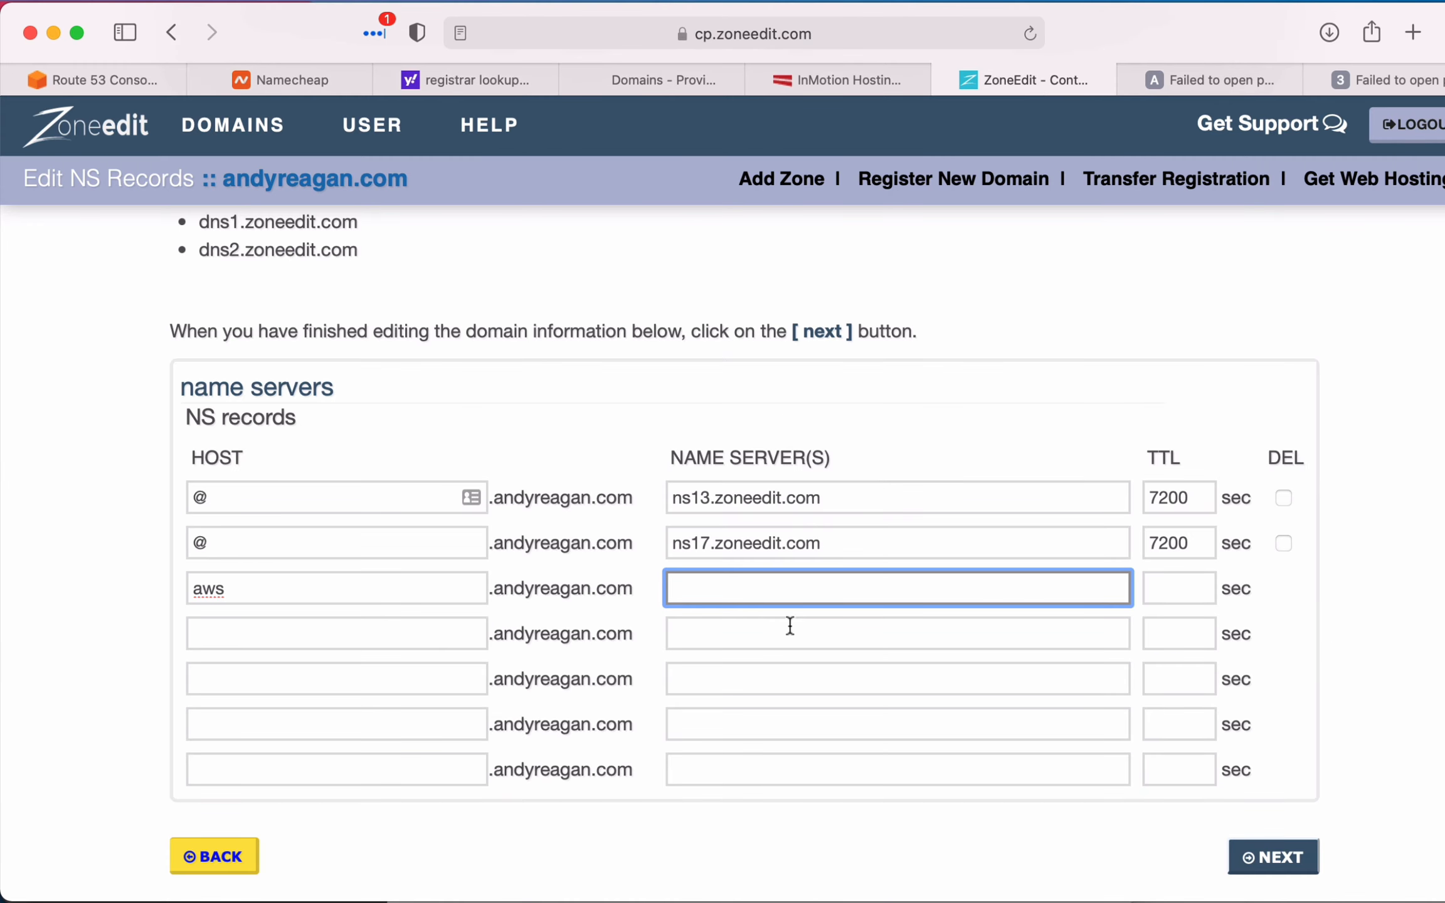
pyautogui.click(779, 597)
pyautogui.press('super+v')
# - Copy the NS record's TTL of 172800 from Route 53 into the first aws record in ZoneEdit
pyautogui.press('super+1')
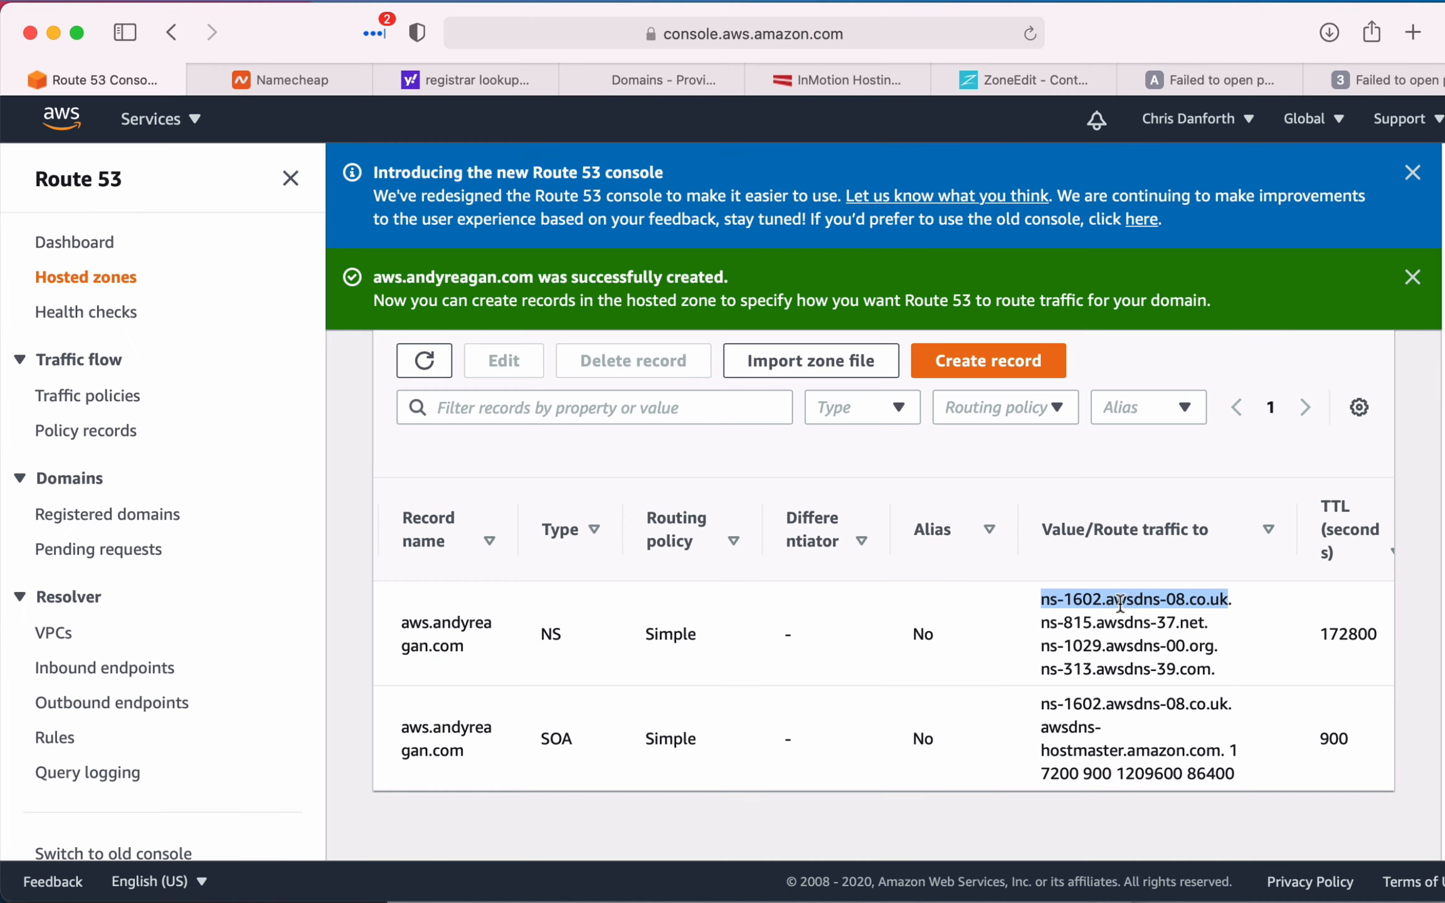
pyautogui.doubleClick(1328, 629)
pyautogui.press('super+c')
pyautogui.click(1023, 80)
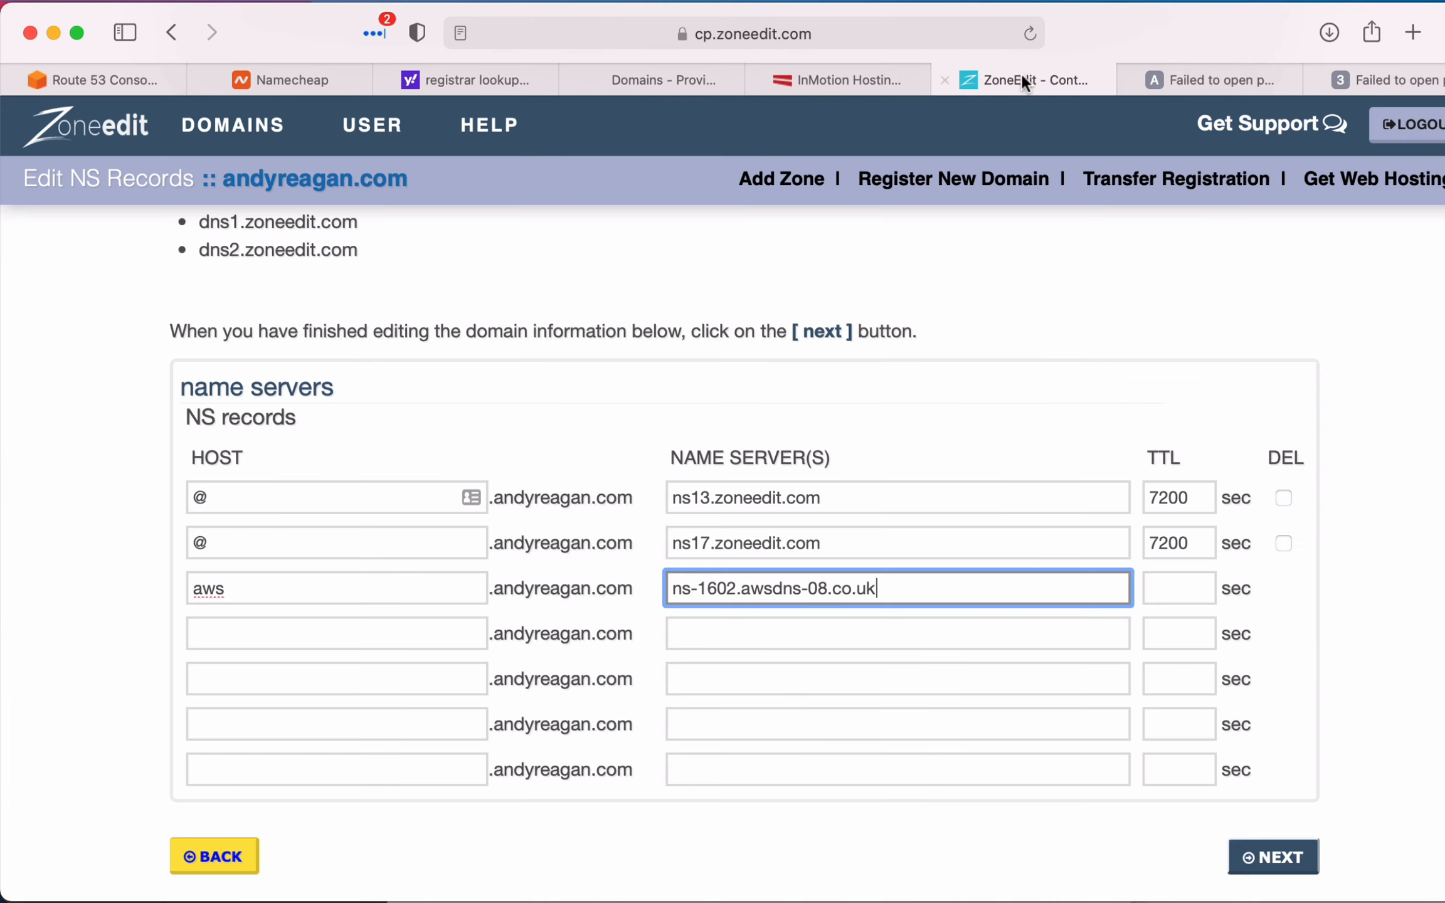
pyautogui.click(1173, 588)
pyautogui.press('super+v')
# - Set the TTL of the next three empty NS record rows to 172800 seconds
pyautogui.click(1174, 635)
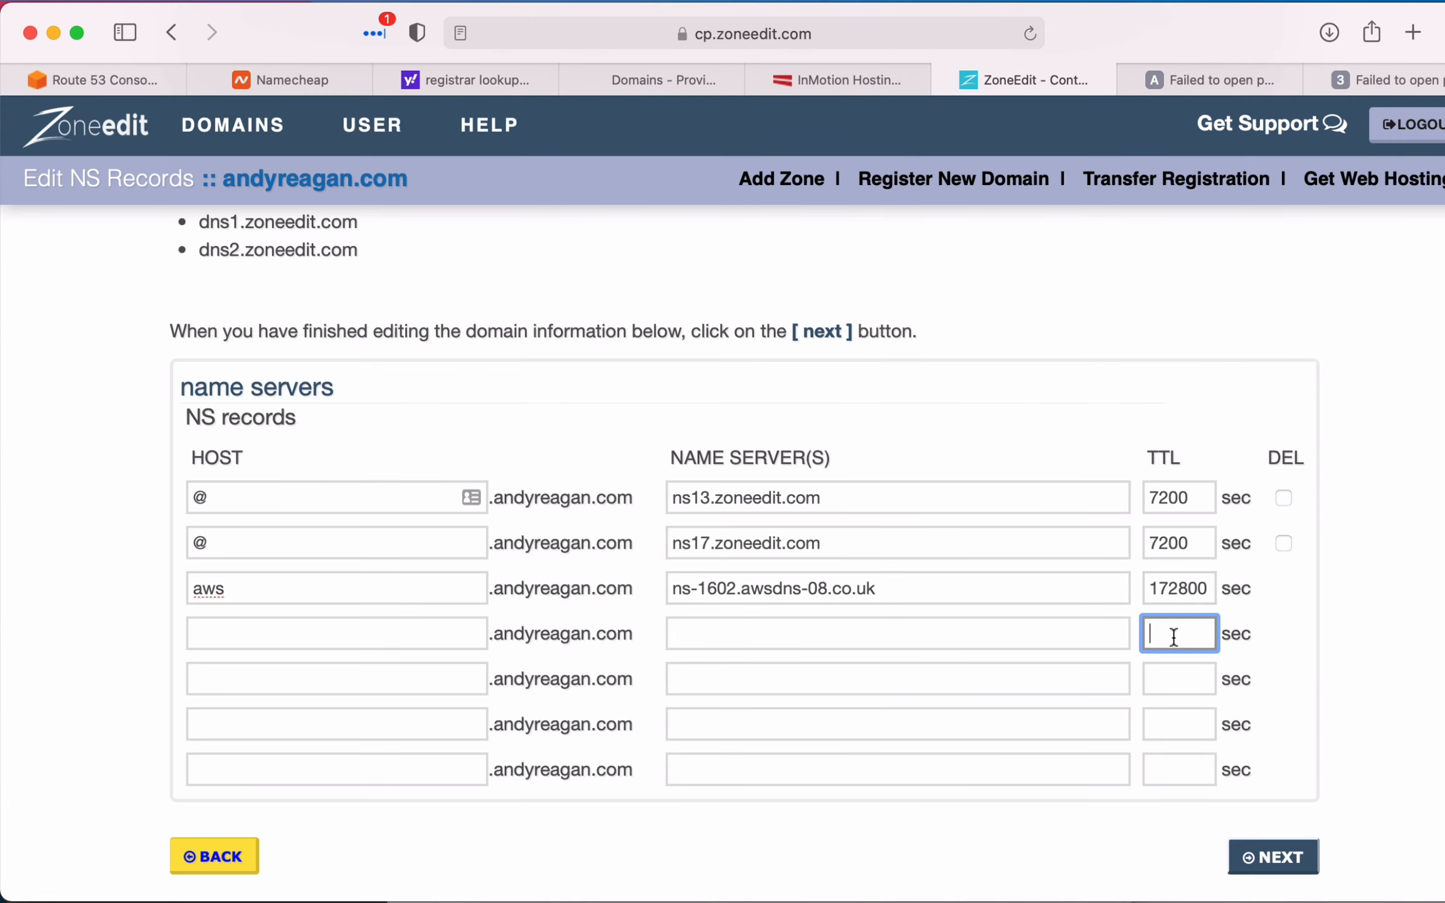
pyautogui.press('super+v')
pyautogui.click(1173, 674)
pyautogui.press('super+v')
pyautogui.click(1173, 721)
pyautogui.press('super+v')
# - Copy the host name aws into the three NS record rows below the first aws record
pyautogui.doubleClick(322, 584)
pyautogui.press('super+c')
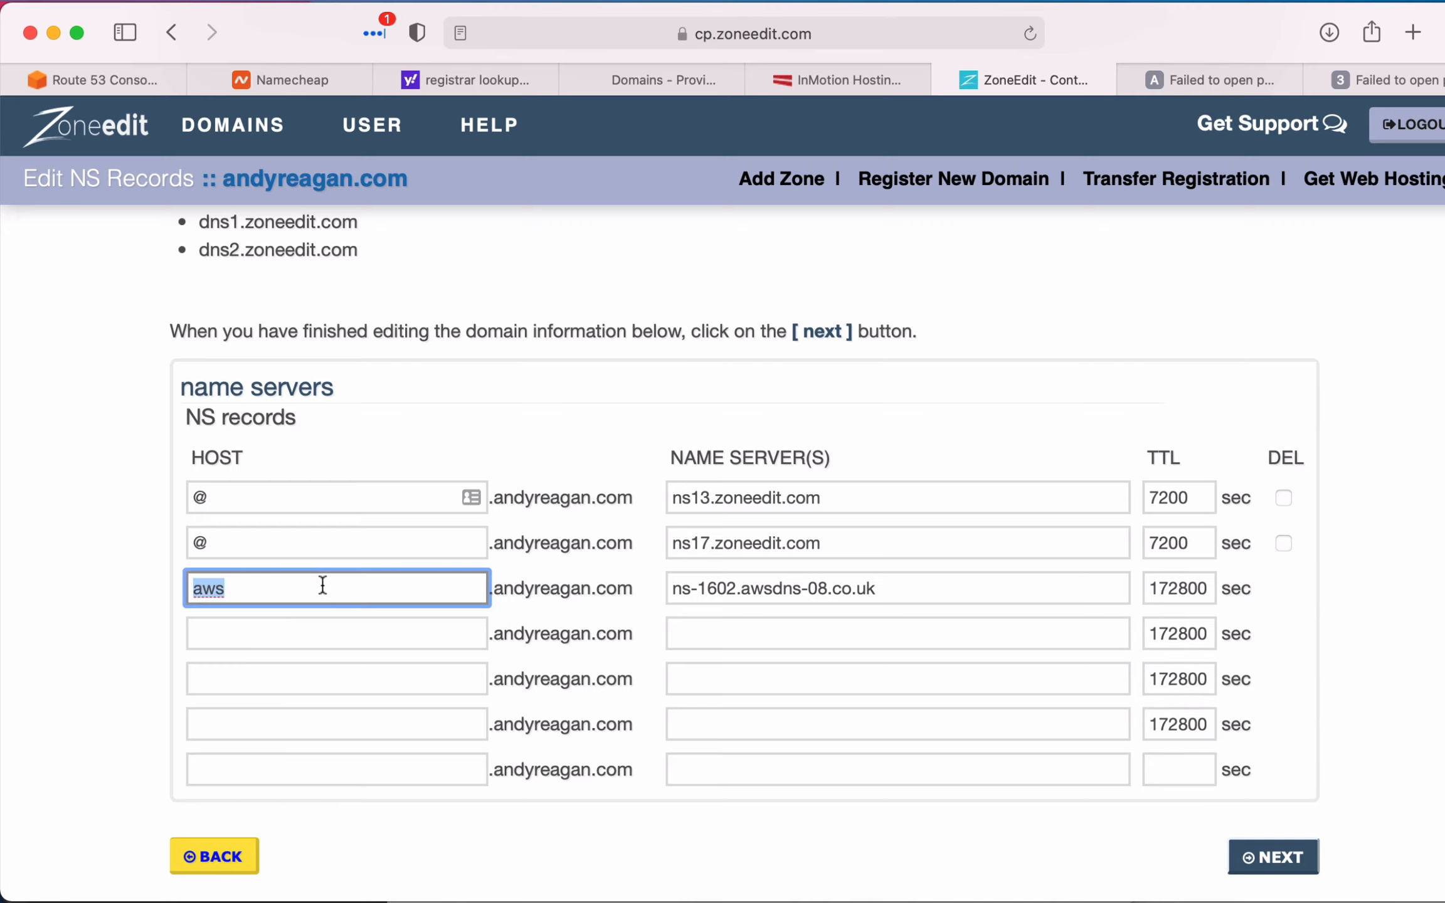
pyautogui.click(299, 633)
pyautogui.press('super+v')
pyautogui.click(284, 679)
pyautogui.press('super+v')
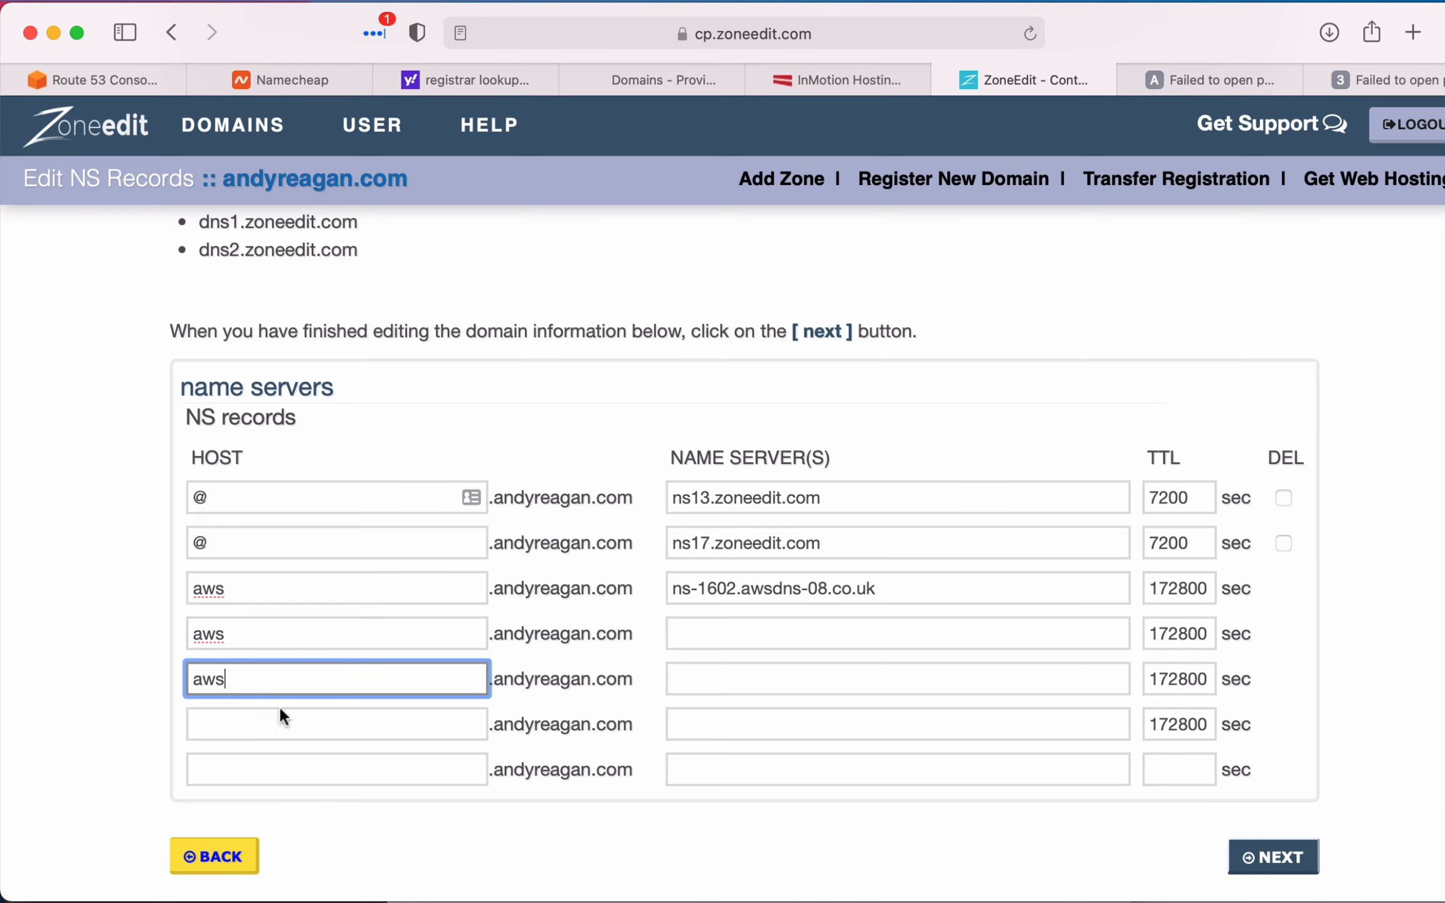
pyautogui.click(273, 722)
pyautogui.press('super+v')
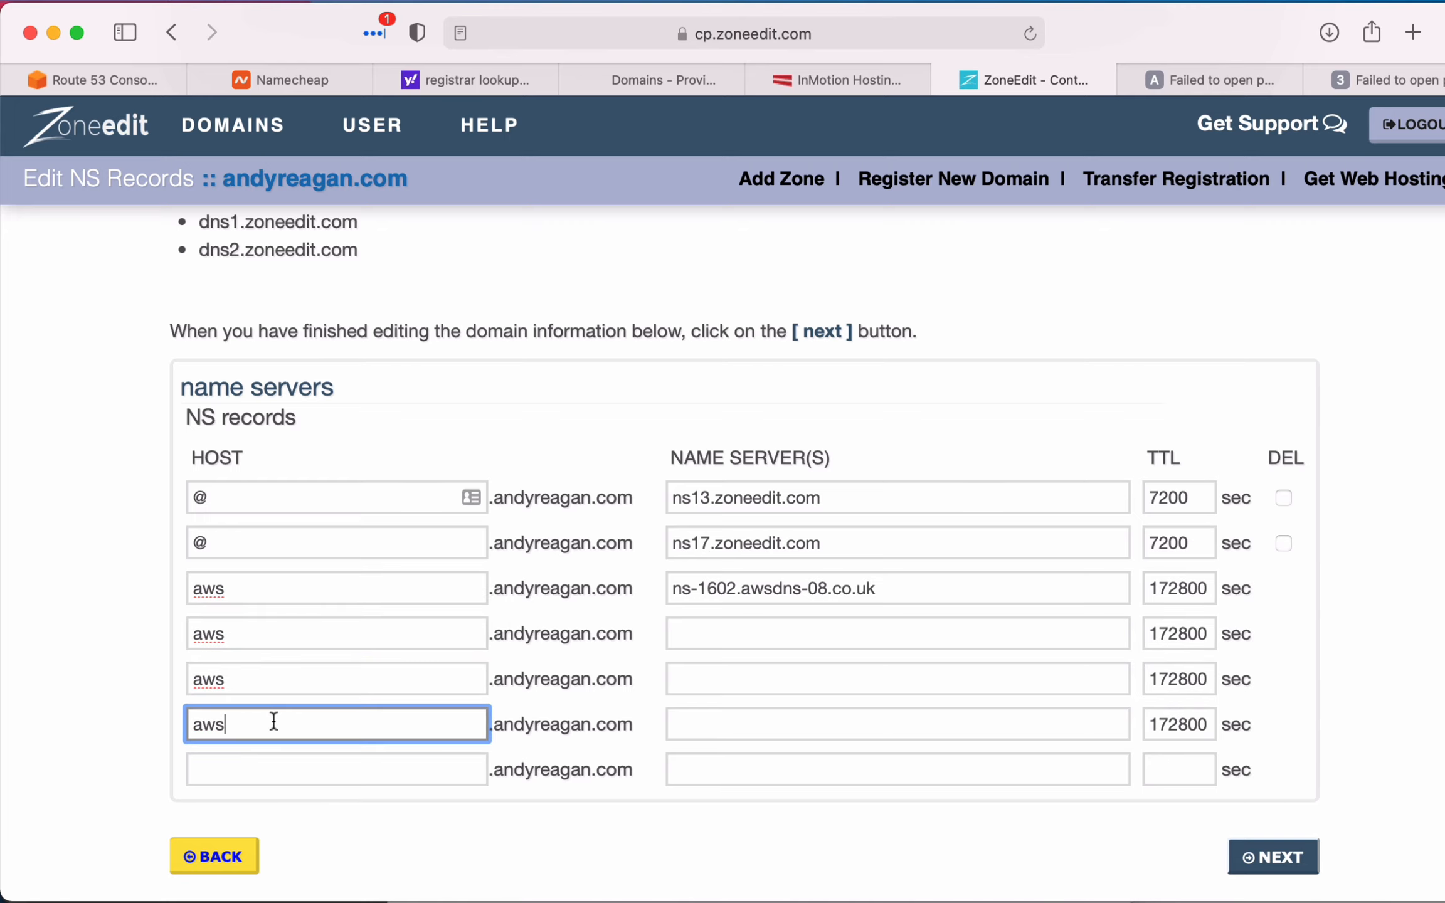
# - Copy the remaining three name servers from the Route 53 NS record into the second aws record's name server field in ZoneEdit
pyautogui.click(129, 79)
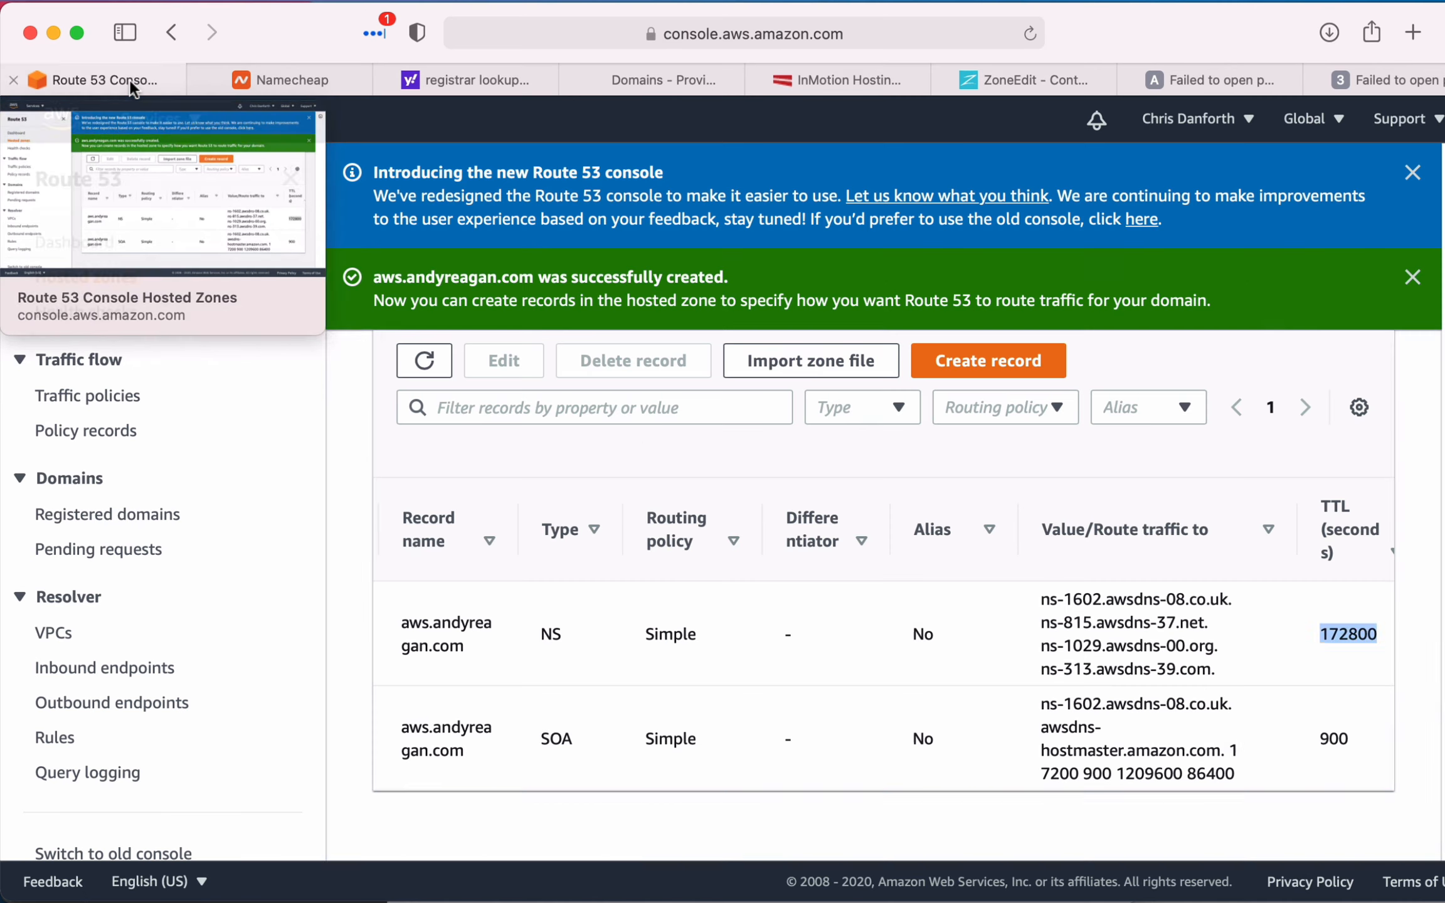
pyautogui.moveTo(1040, 622); pyautogui.dragTo(1211, 669)
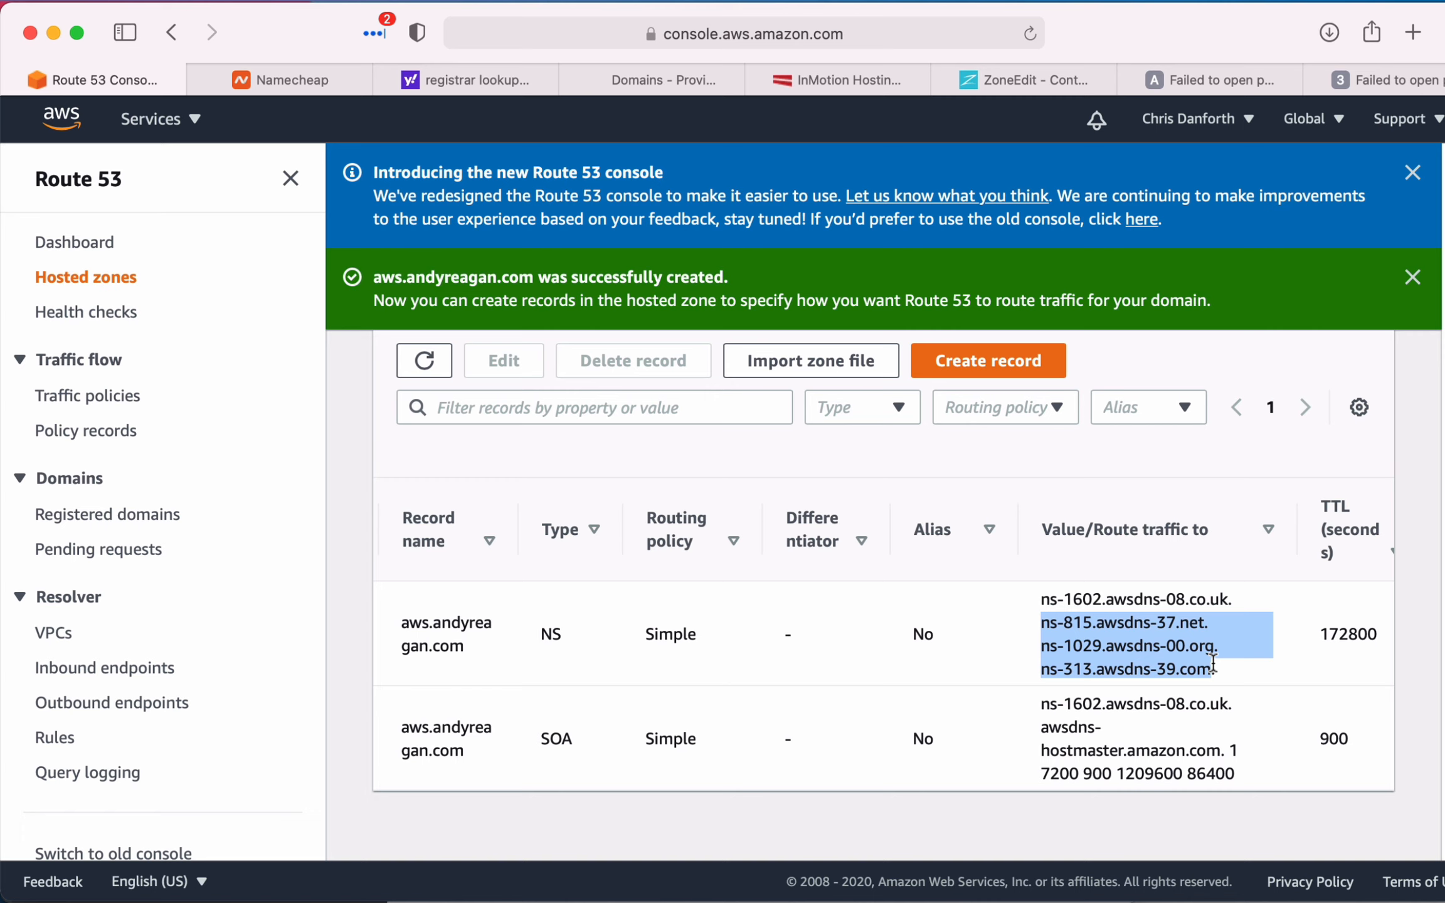
pyautogui.click(1065, 73)
pyautogui.click(759, 629)
pyautogui.press('super+v')
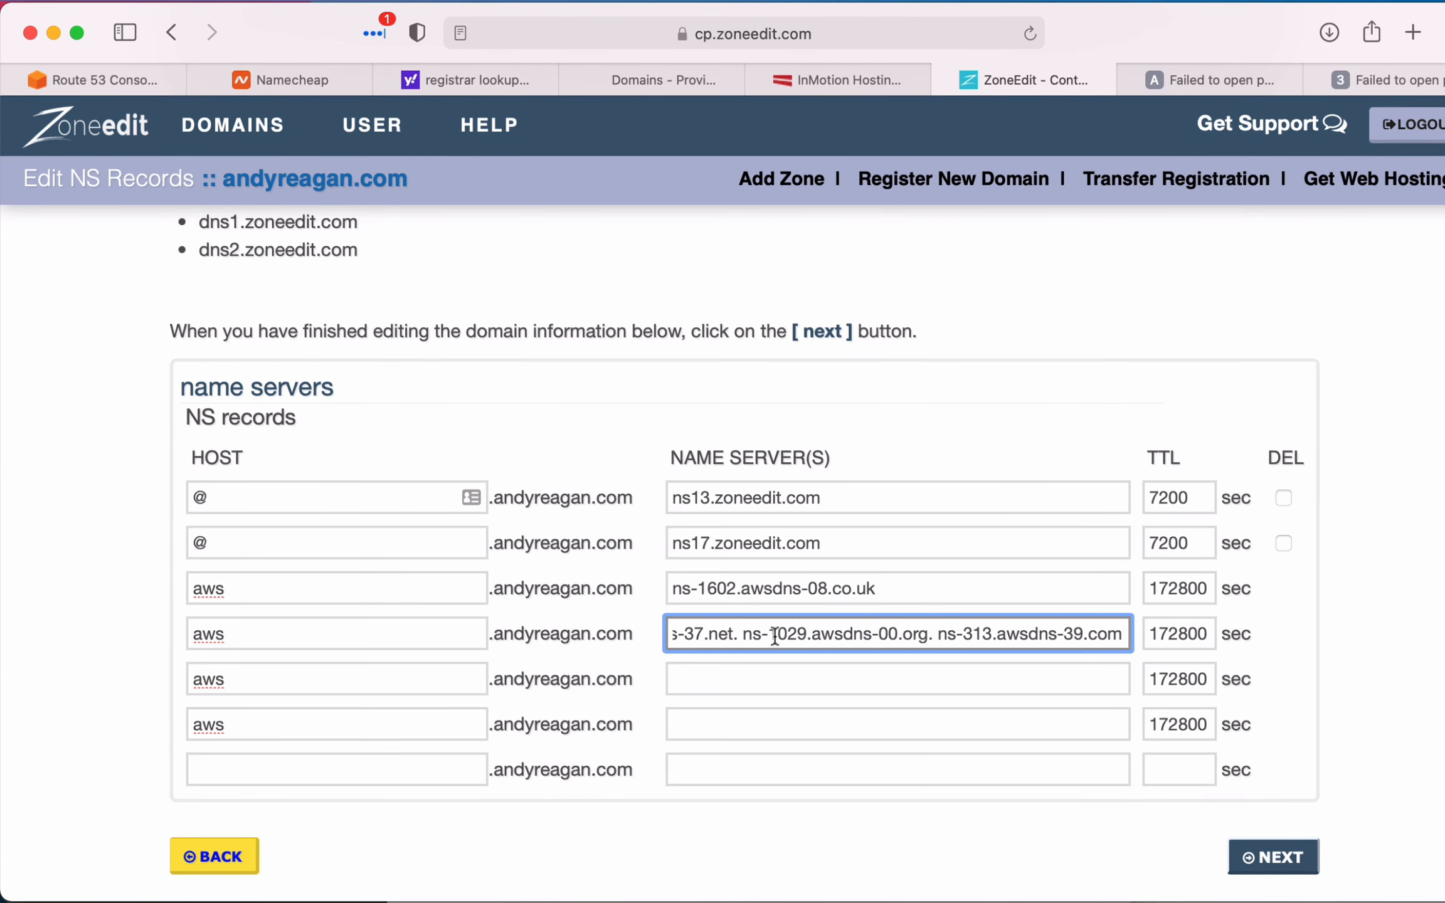
# - Move ns-1029.awsdns-00.org from the second aws record to the third and ns-313.awsdns-39.com to the fourth
pyautogui.moveTo(746, 635); pyautogui.dragTo(928, 640)
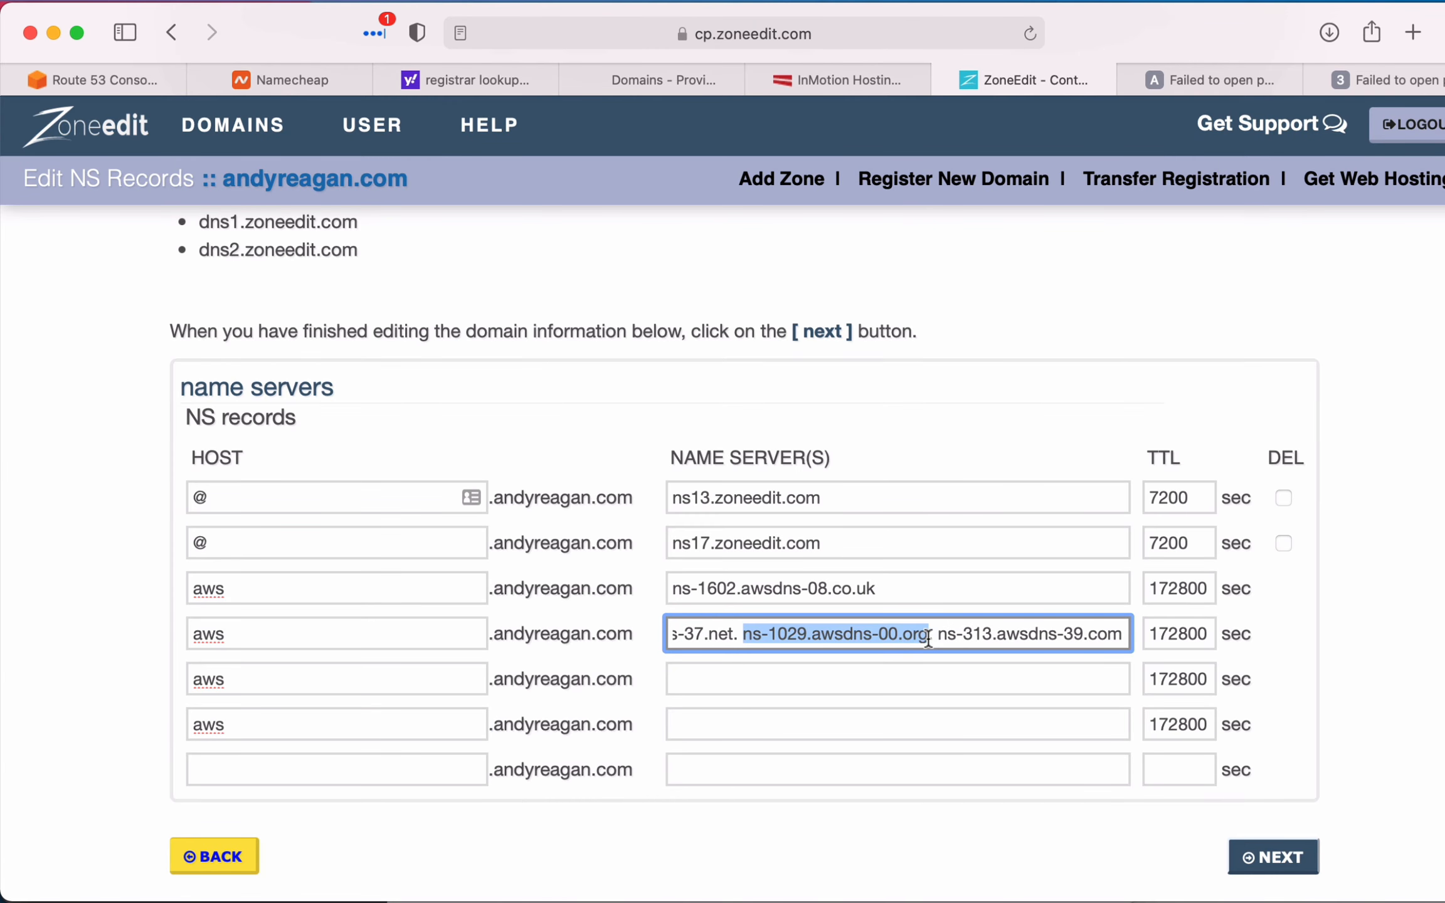
pyautogui.press('super+x')
pyautogui.click(879, 670)
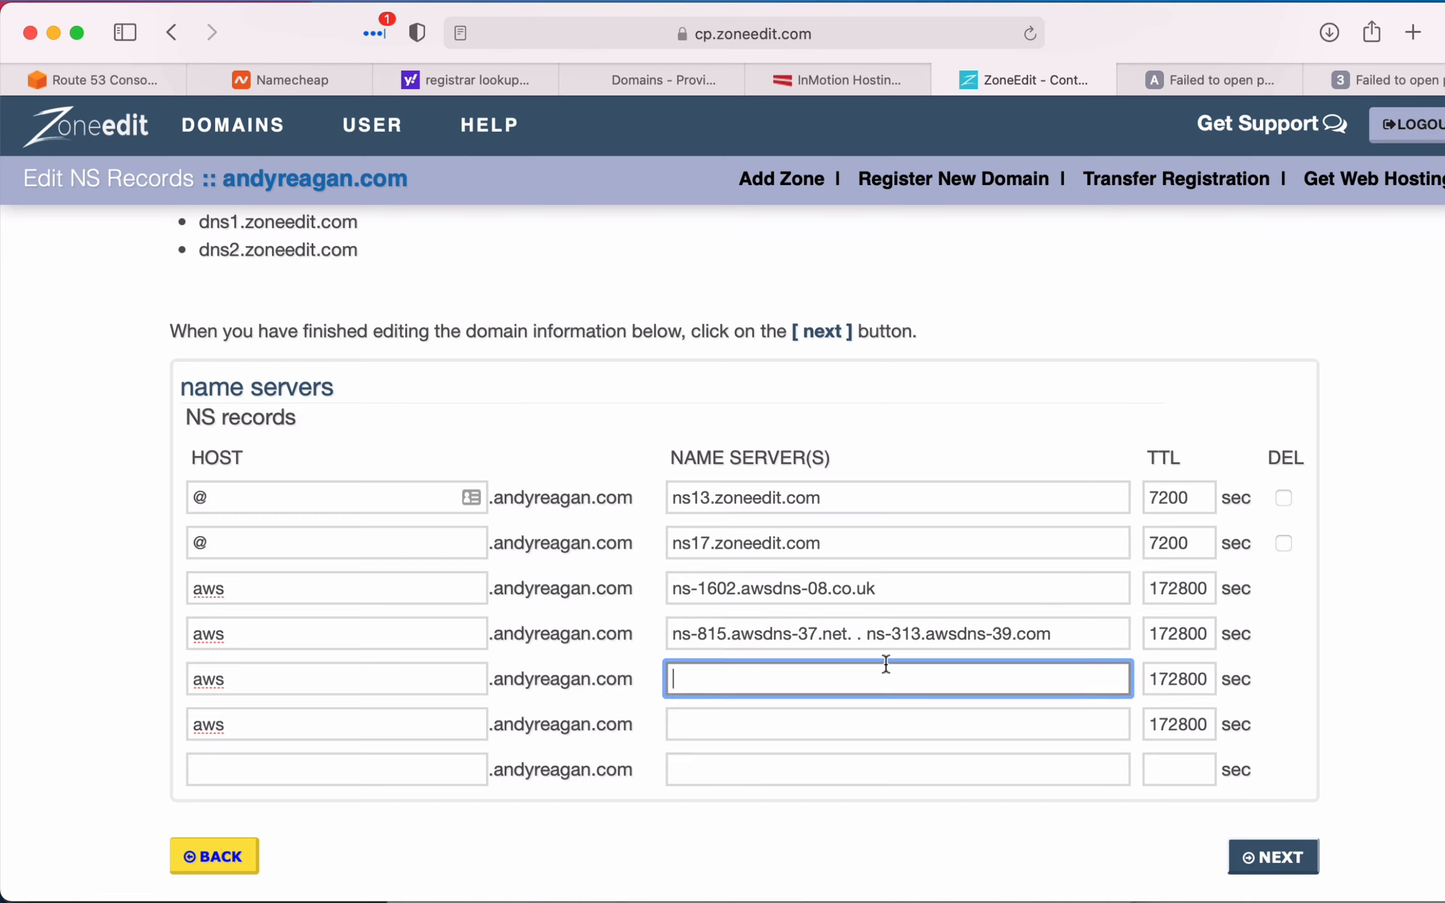
pyautogui.press('super+v')
pyautogui.moveTo(874, 635); pyautogui.dragTo(1050, 634)
pyautogui.click(880, 641)
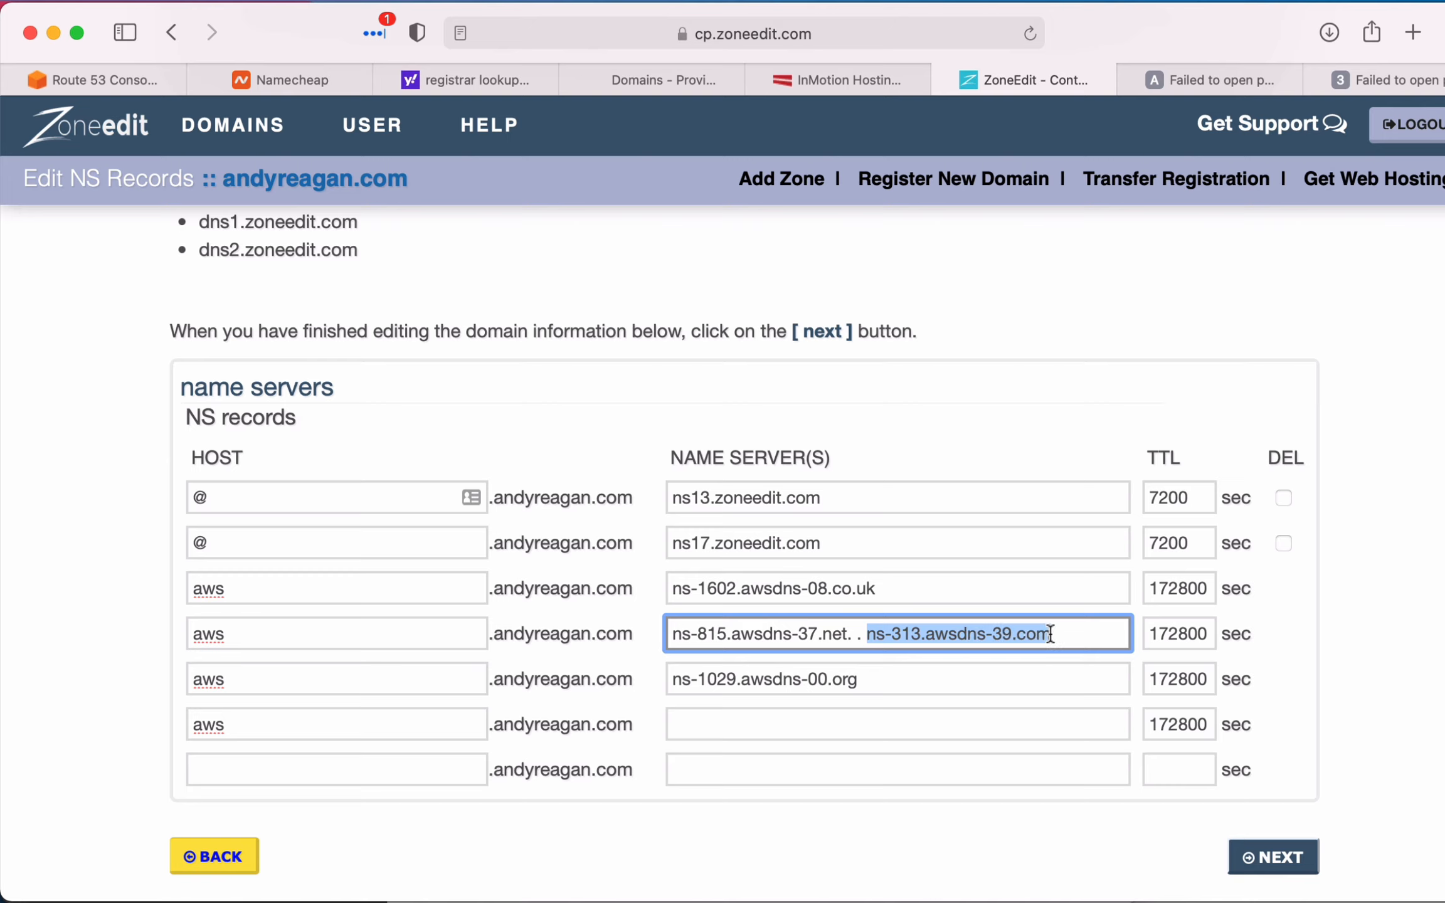
pyautogui.press('super+x')
pyautogui.click(942, 722)
pyautogui.press('super+v')
# - Remove the leftover trailing dots and spaces from the second aws record so its name server is ns-815.awsdns-37.net
pyautogui.click(922, 633)
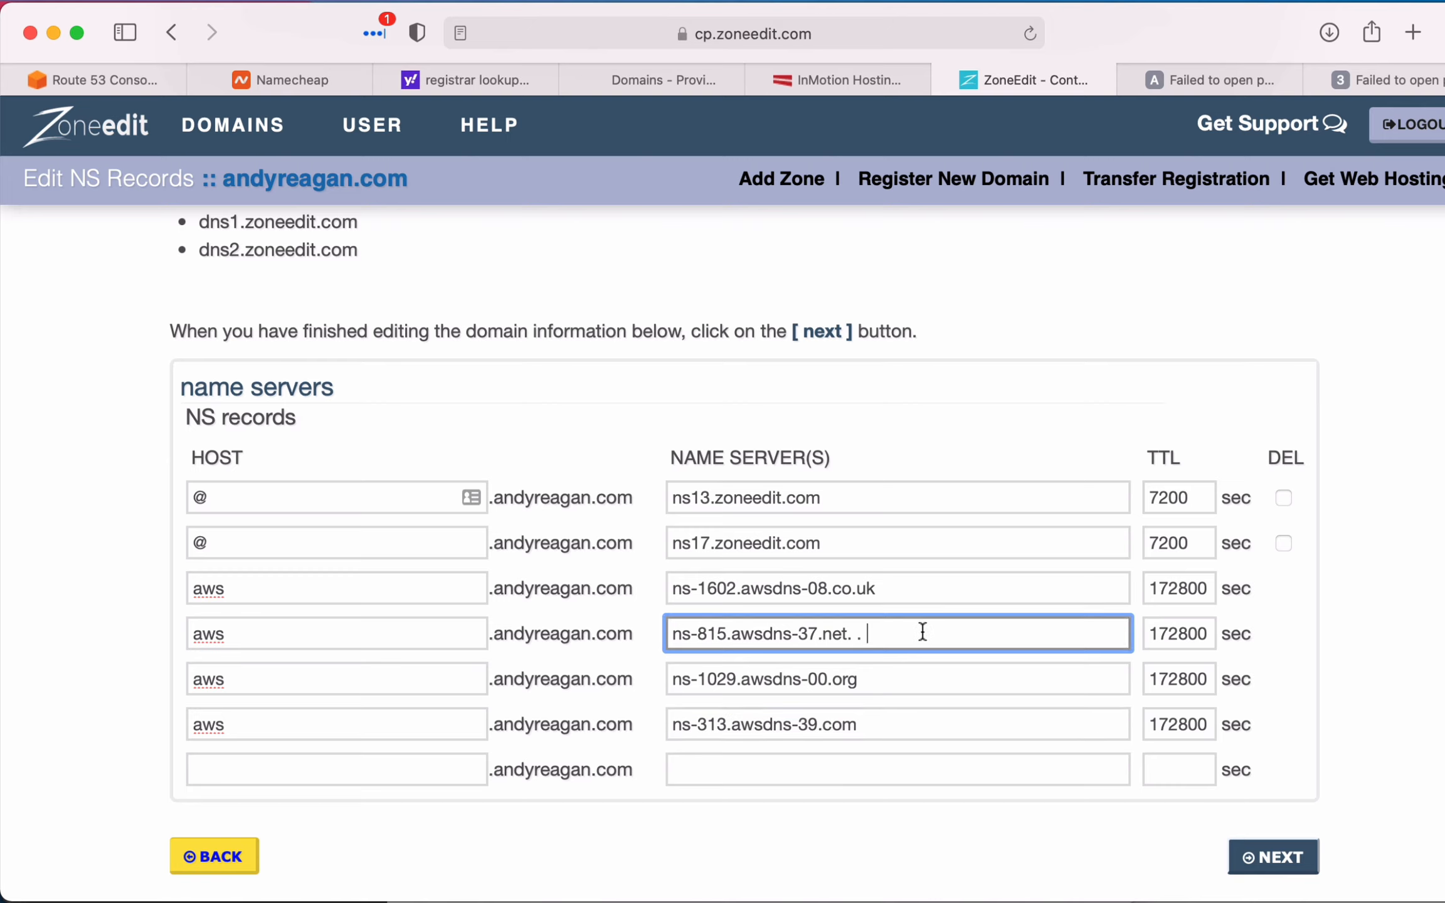
pyautogui.press('BackSpace')
pyautogui.press('BackSpace')
pyautogui.press('BackSpace')
pyautogui.click(877, 715)
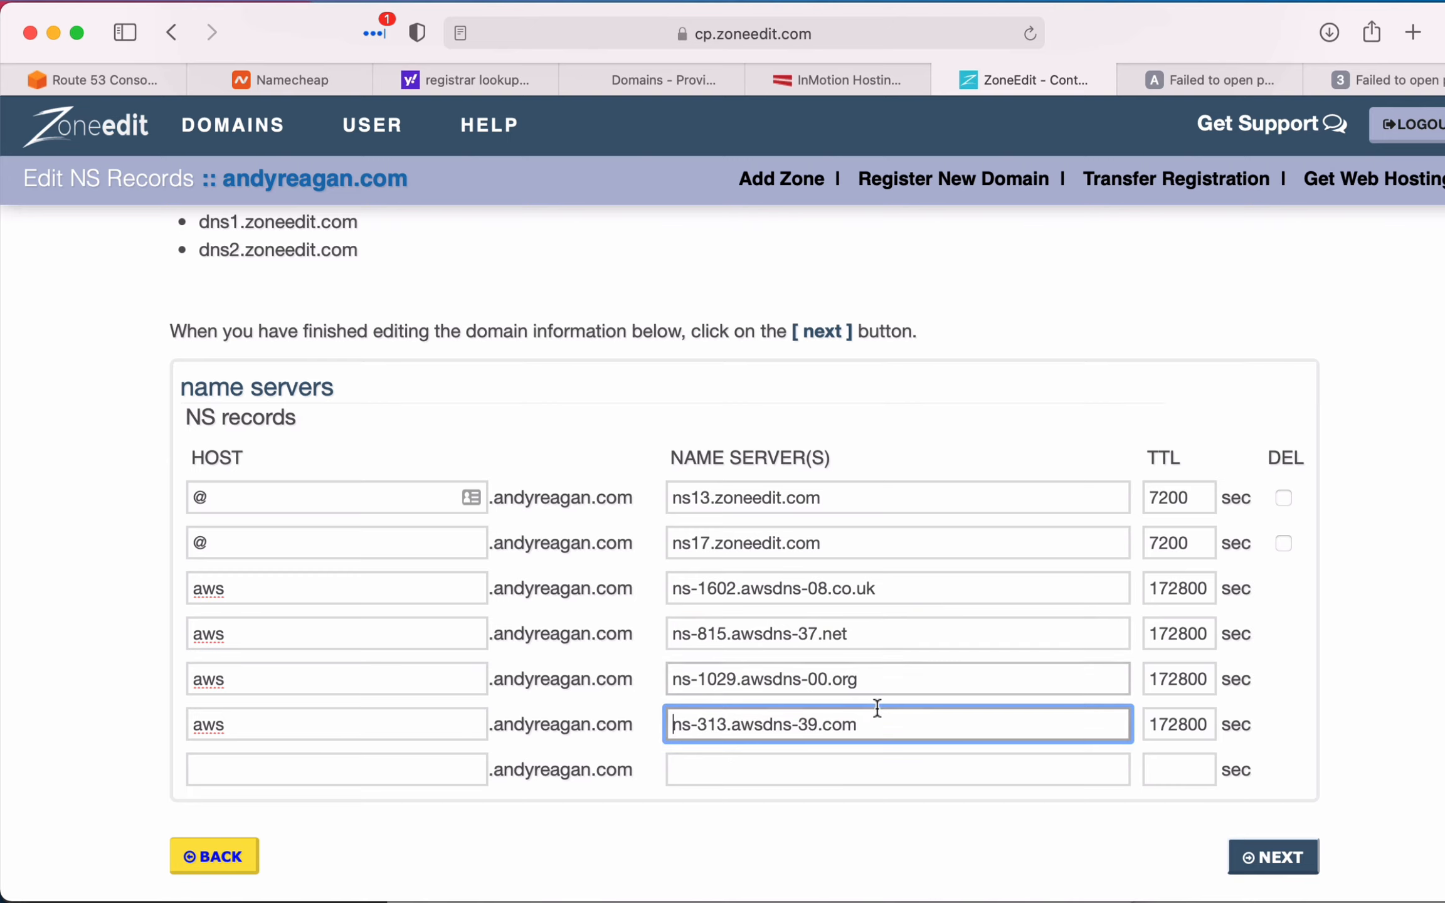
# - Submit and confirm the edited NS records in ZoneEdit, including the four aws name server entries, and finish the update
pyautogui.click(903, 588)
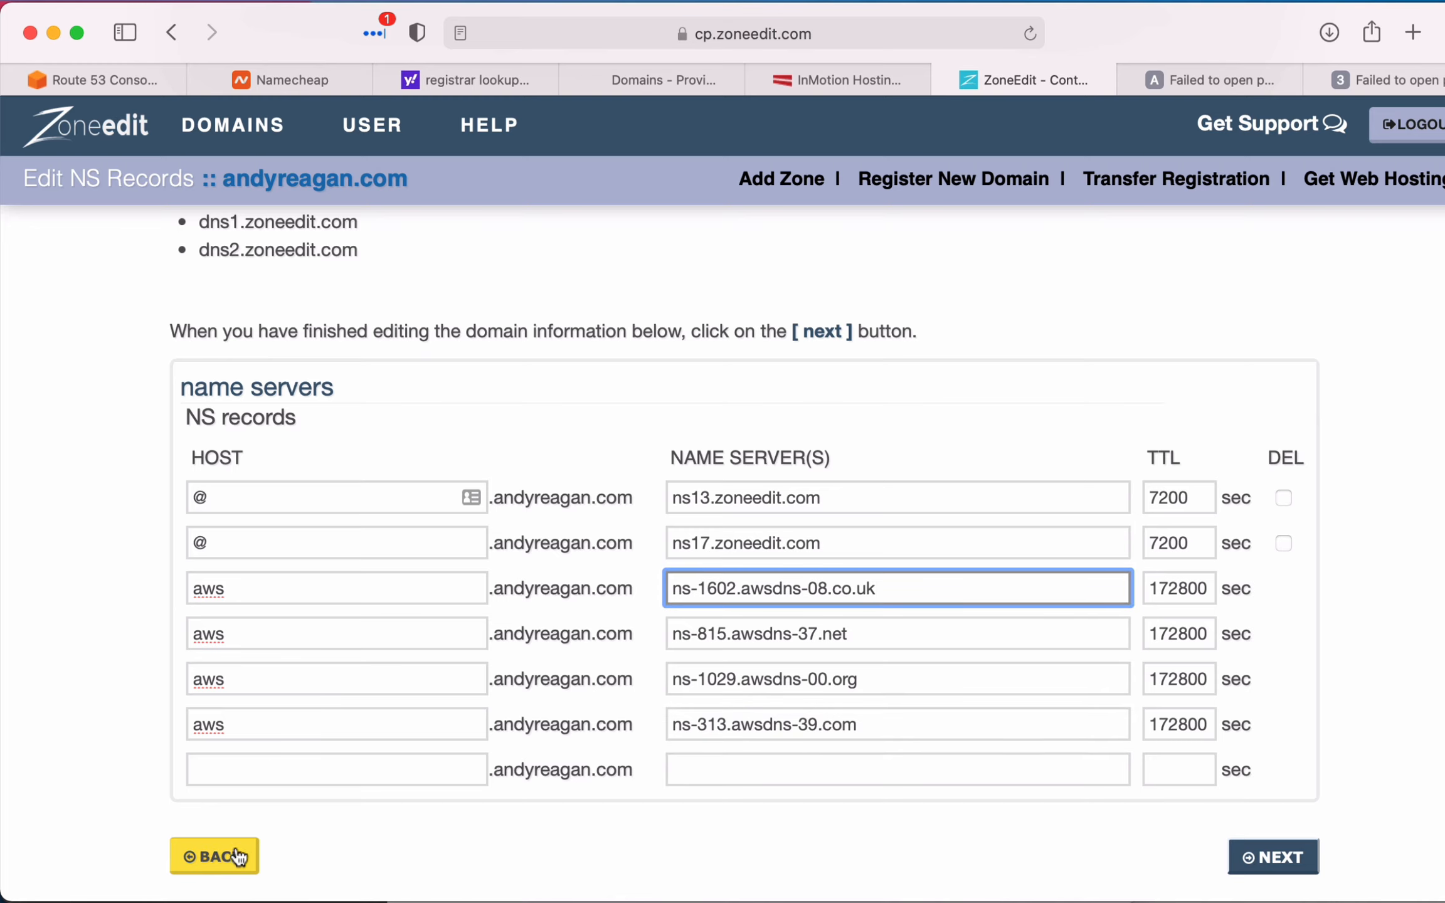
pyautogui.moveTo(235, 855); pyautogui.dragTo(544, 863)
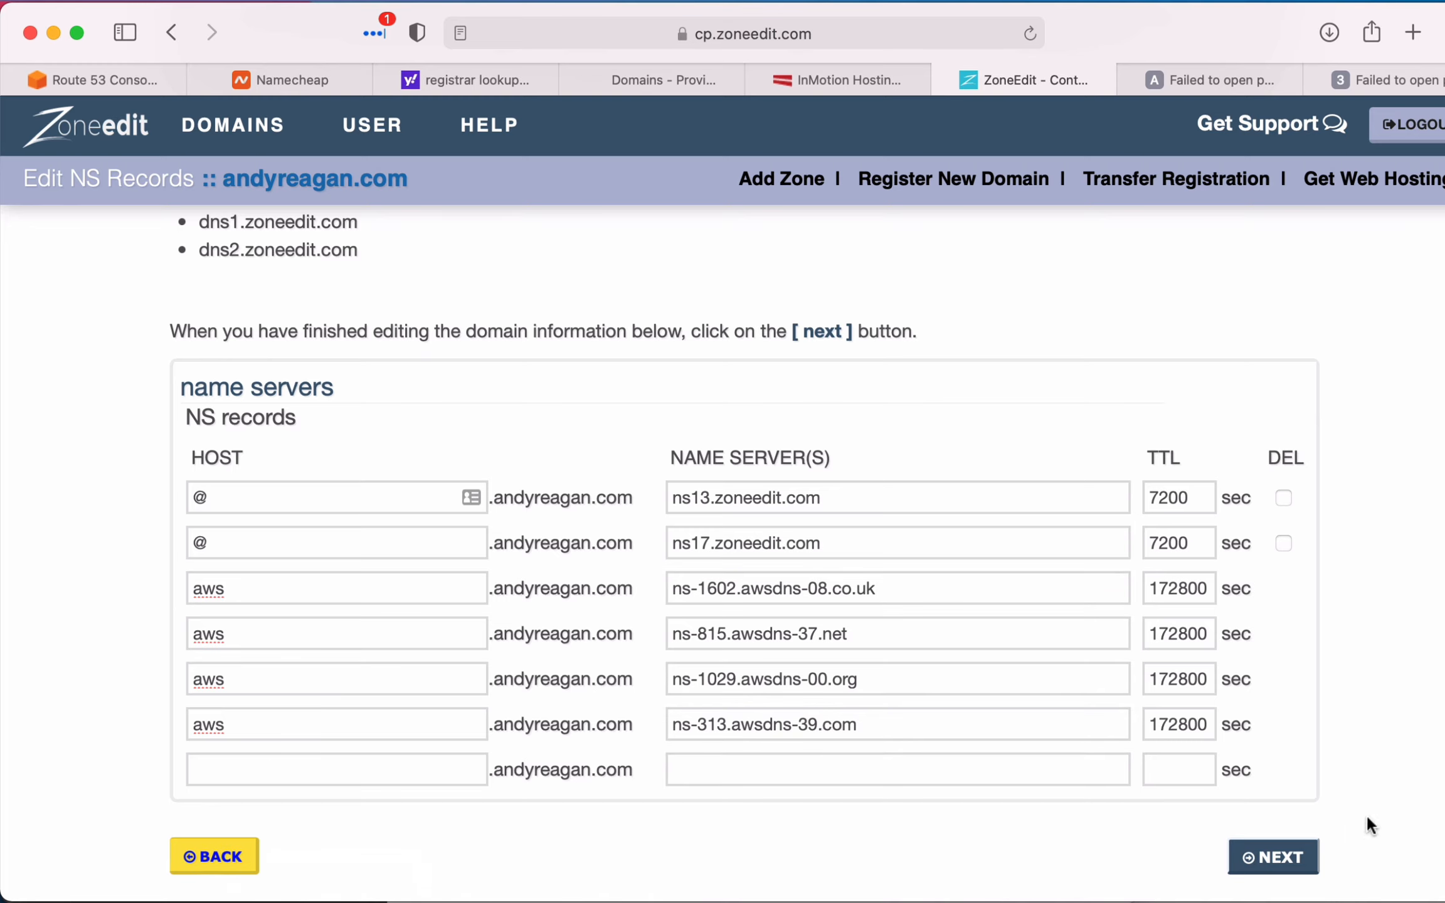
pyautogui.click(1280, 857)
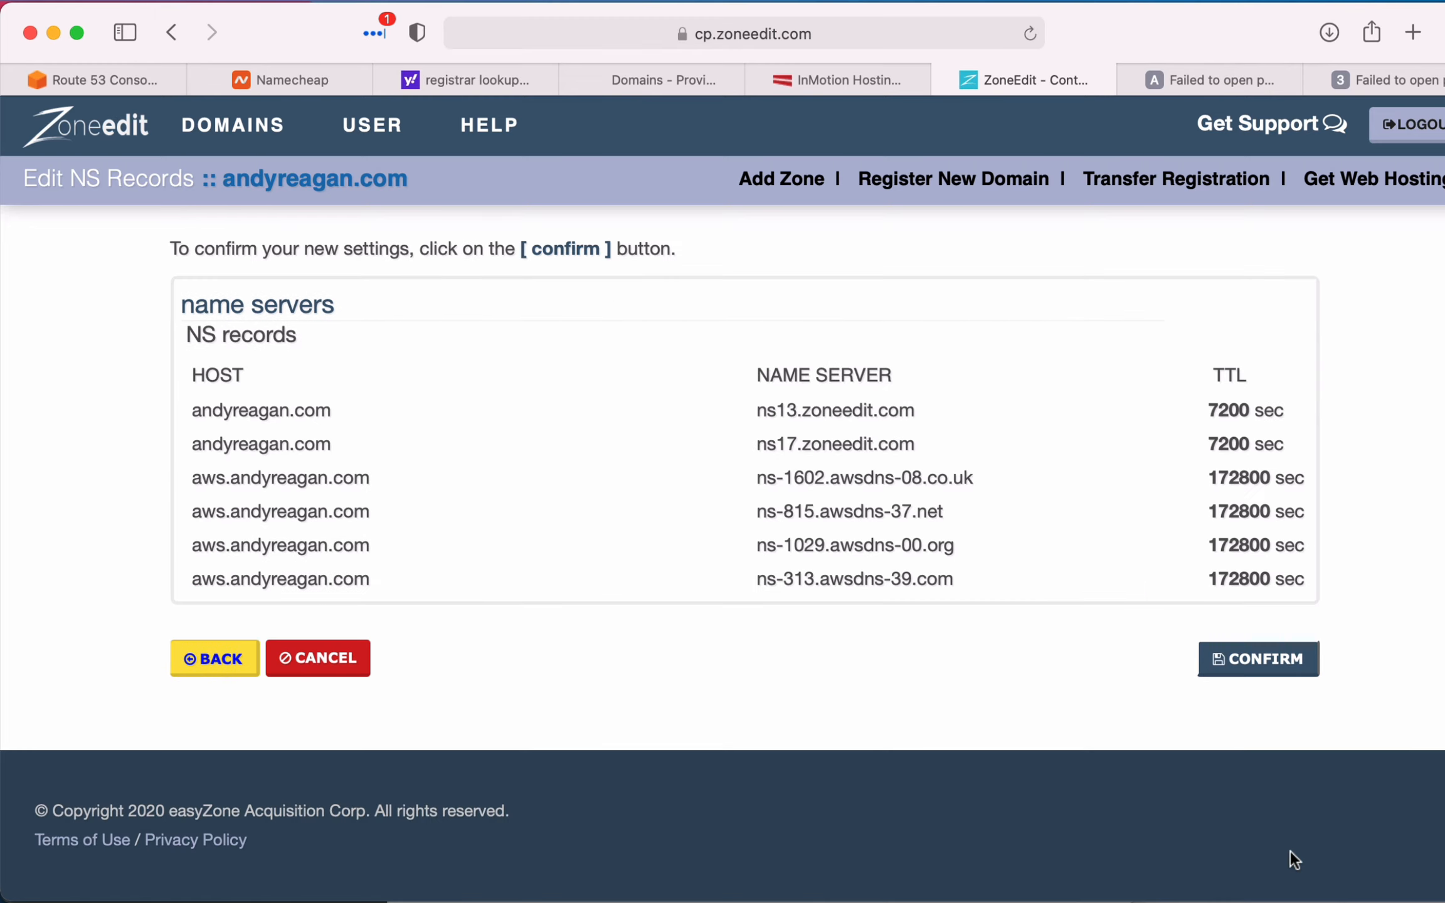
pyautogui.click(1248, 675)
pyautogui.click(1249, 674)
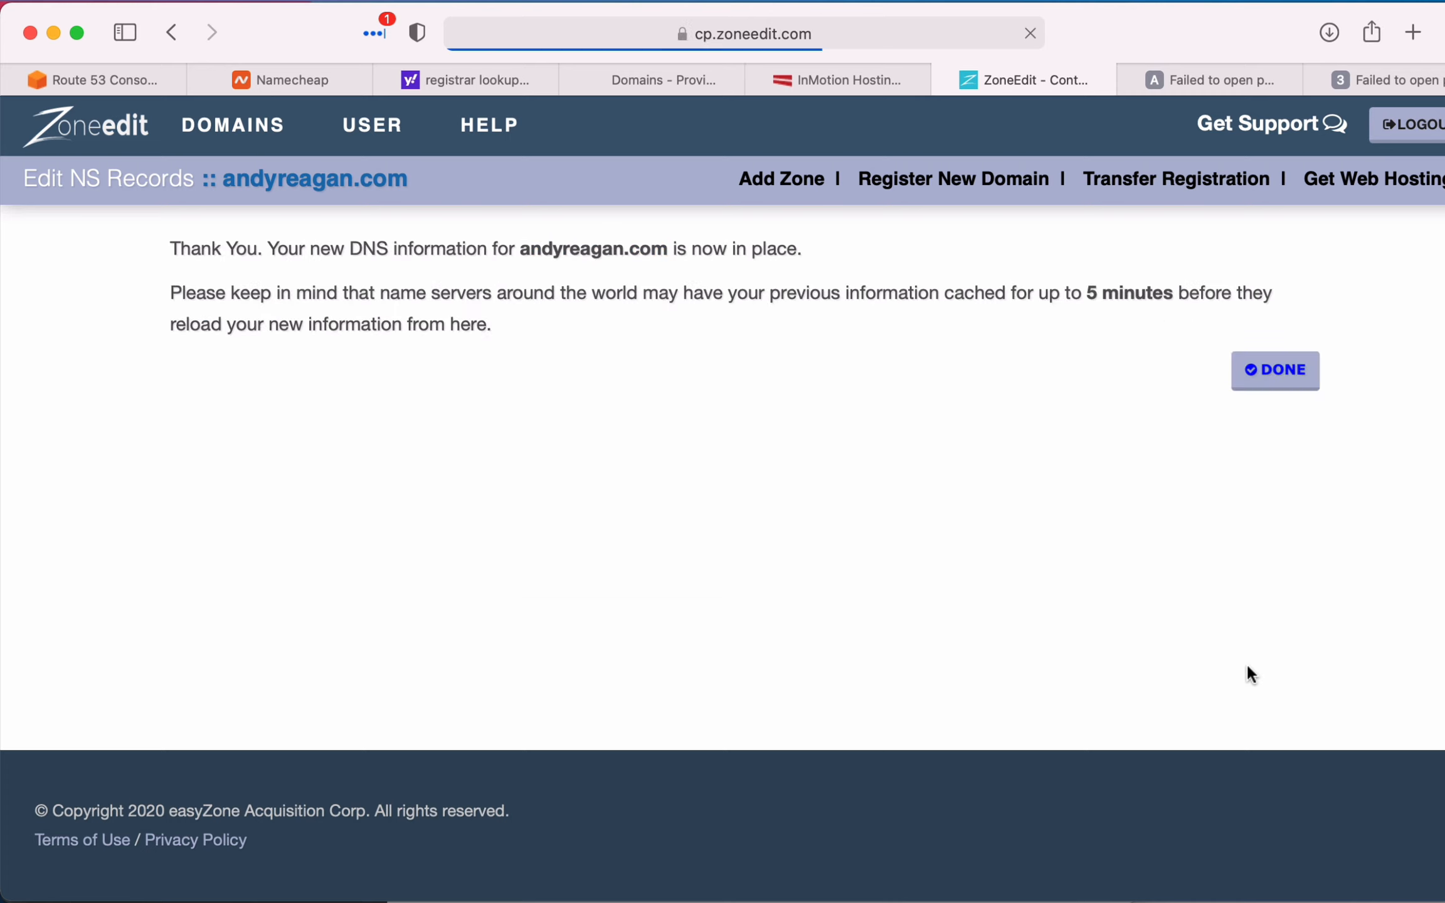
pyautogui.moveTo(502, 254); pyautogui.dragTo(820, 346)
pyautogui.click(820, 346)
pyautogui.click(1282, 371)
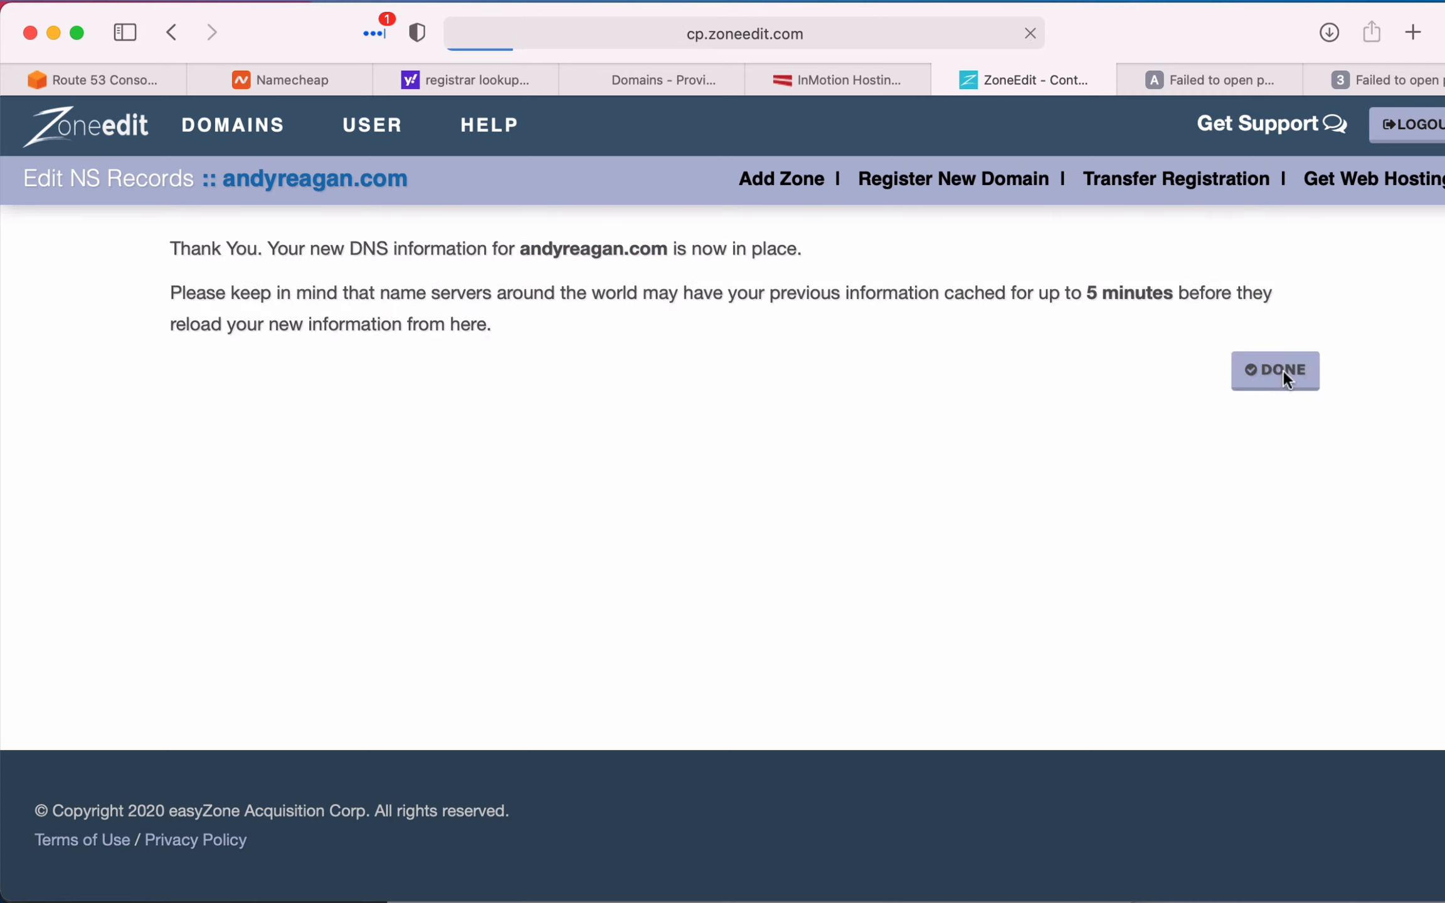
# - Start a simple-routing A record named demo in the aws subdomain's Route 53 hosted zone
pyautogui.click(80, 78)
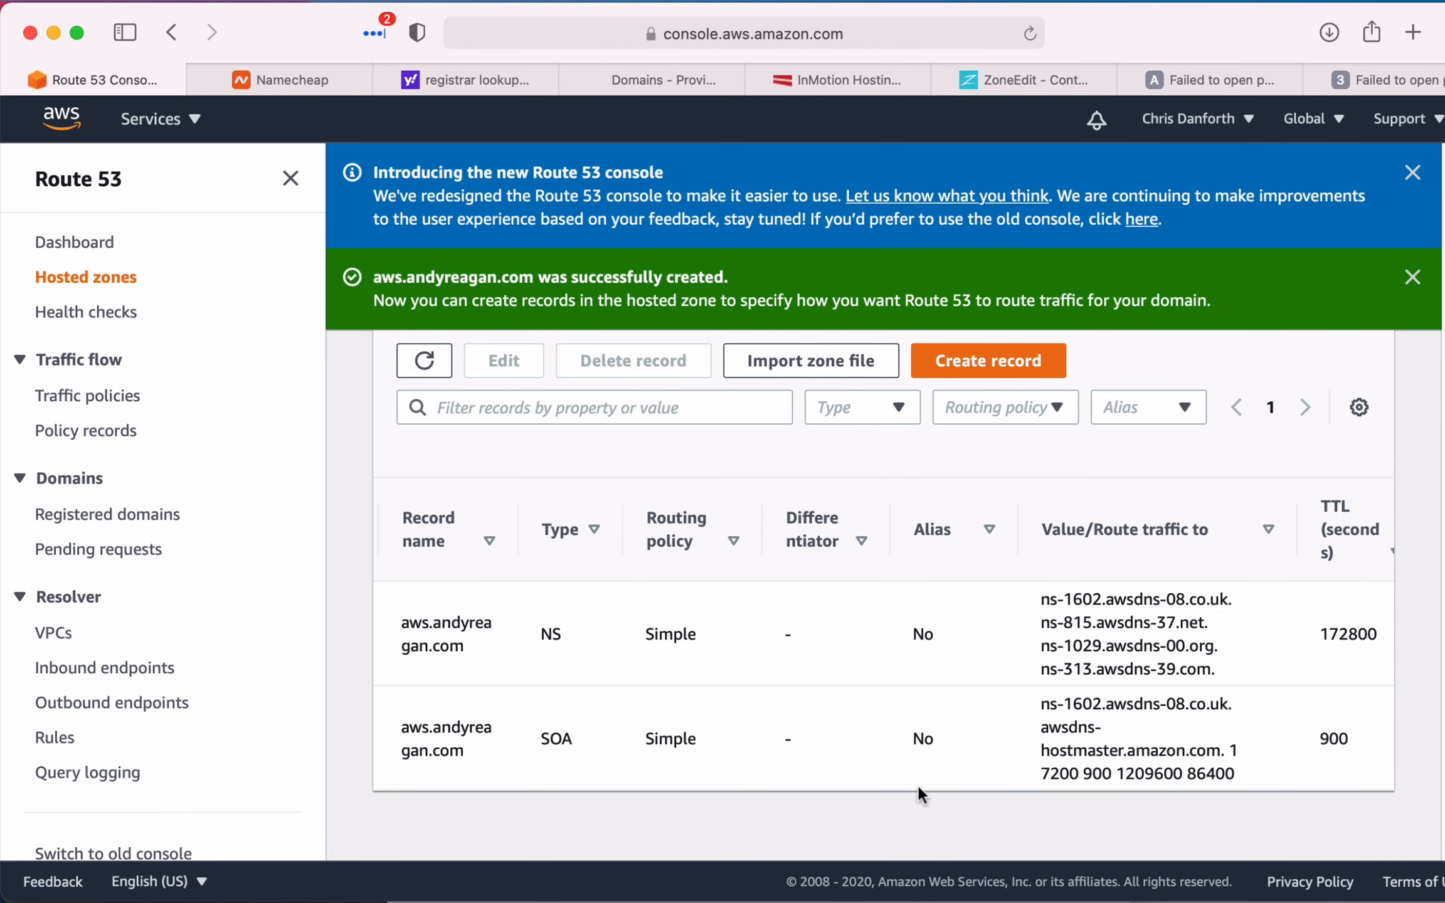
pyautogui.click(994, 369)
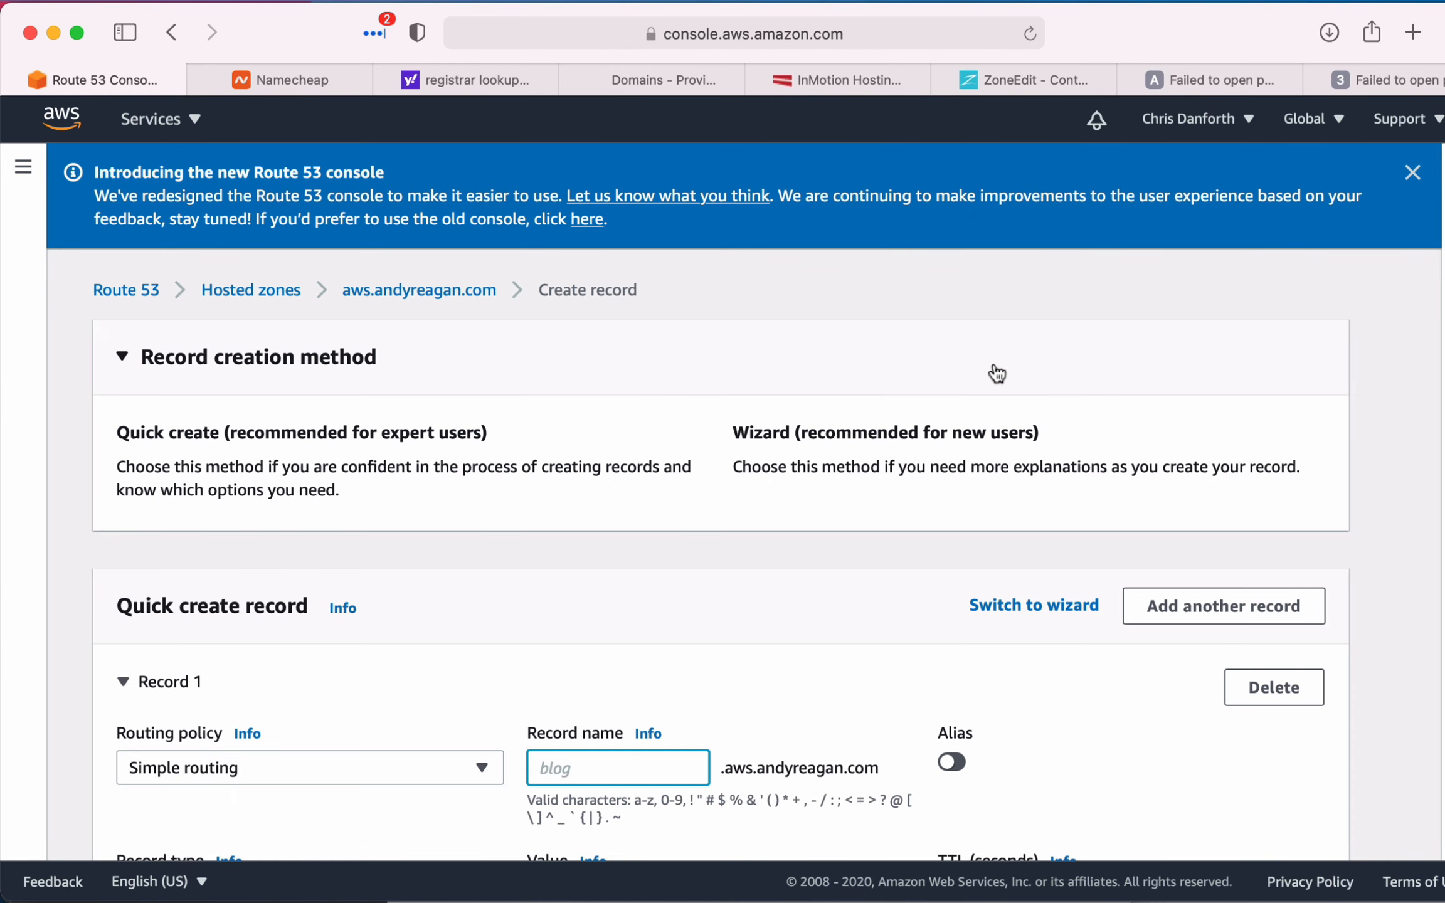
pyautogui.scroll(-3, 496, 484)
pyautogui.scroll(-2, 494, 486)
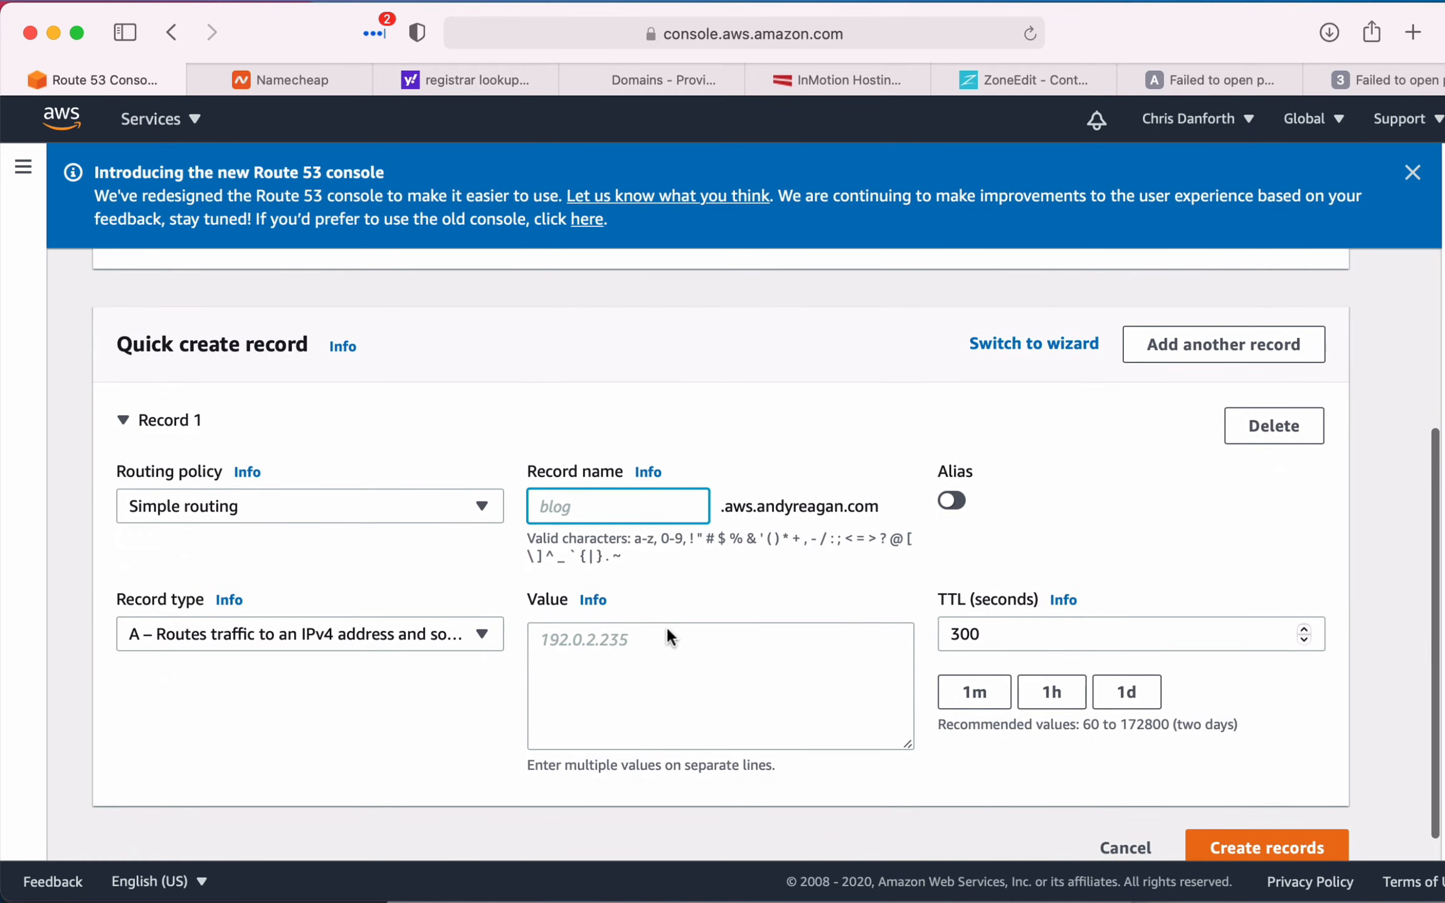
pyautogui.write('demo')
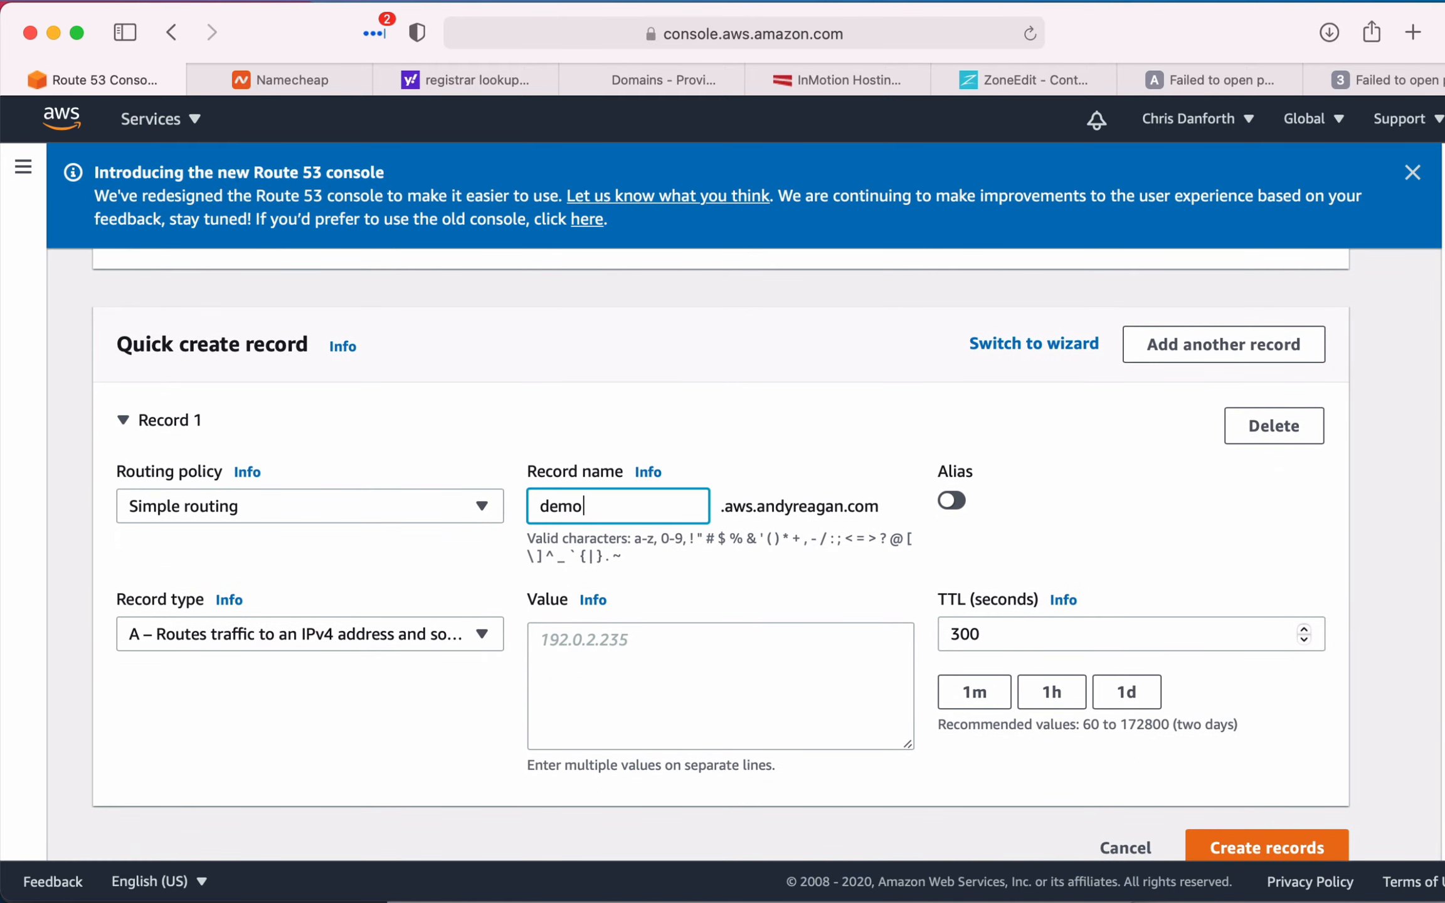
pyautogui.click(693, 646)
pyautogui.click(314, 621)
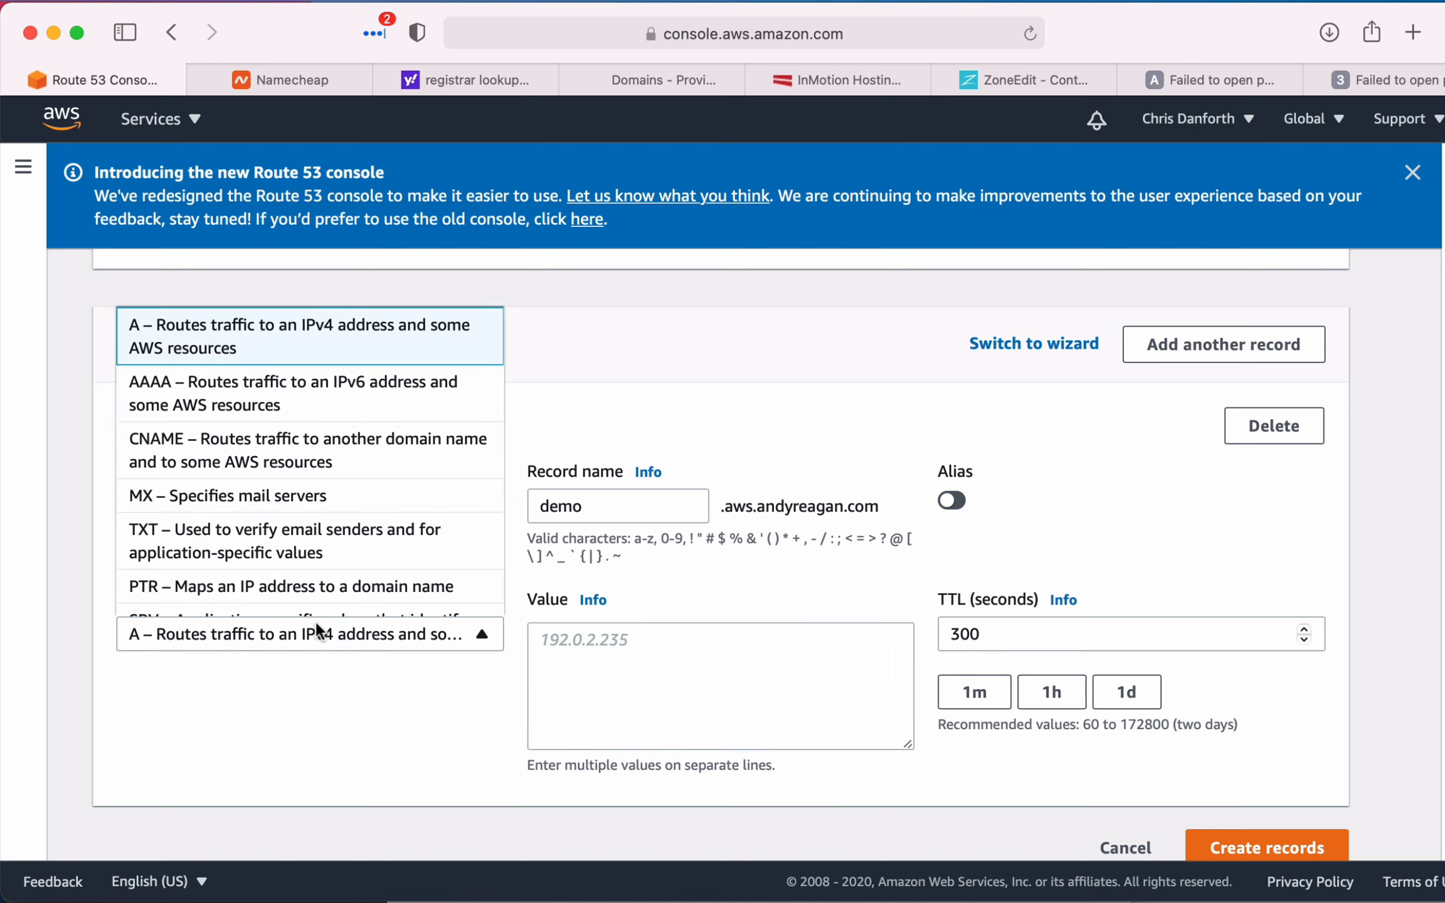
pyautogui.click(734, 683)
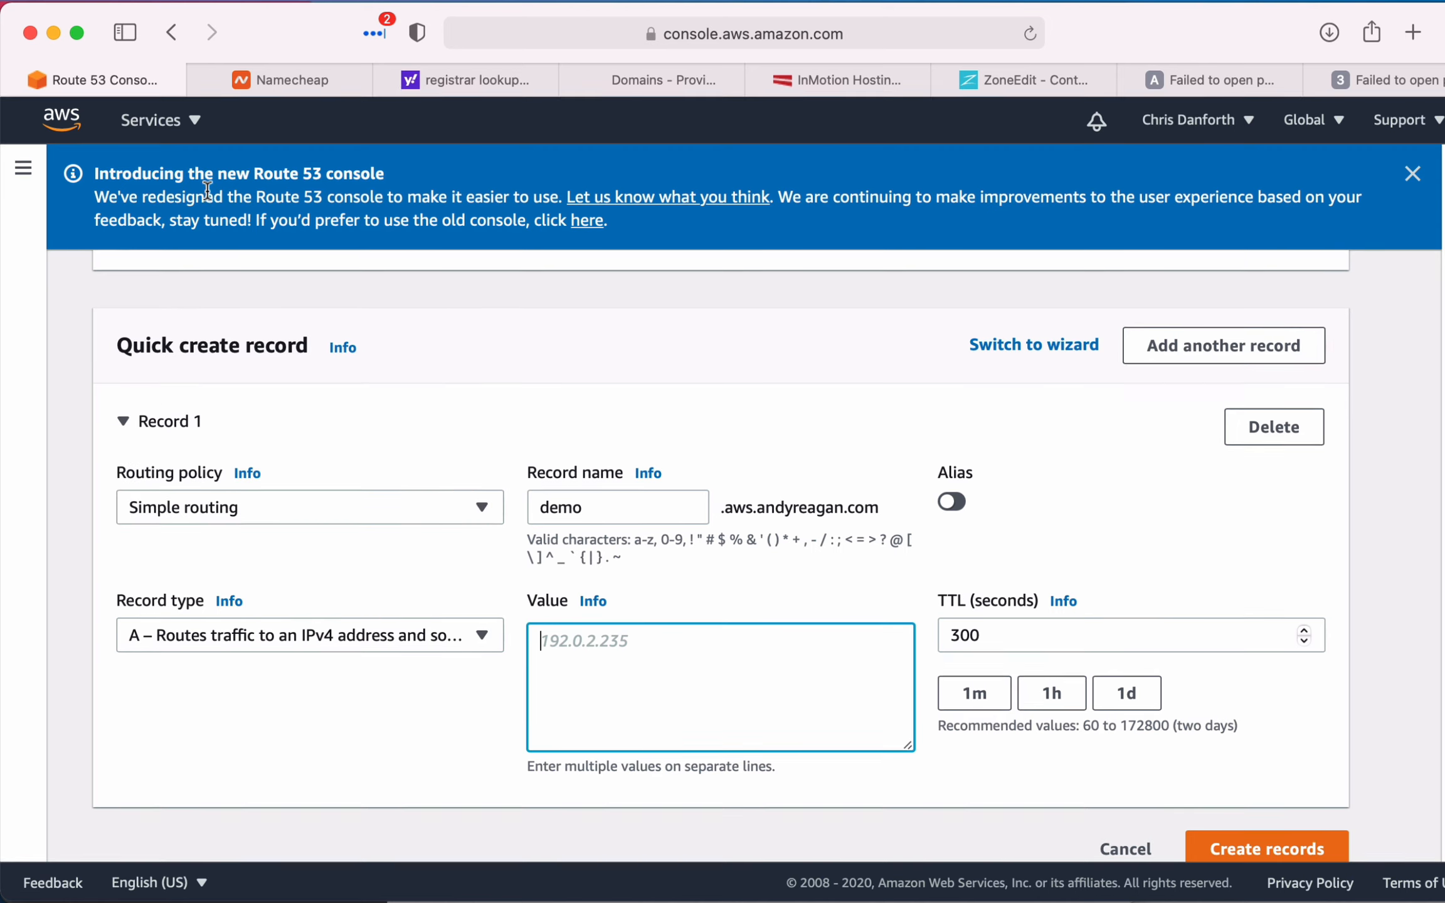
# - Open the AWS console in a new browser tab and list the running EC2 instances
pyautogui.rightClick(72, 119)
pyautogui.click(121, 133)
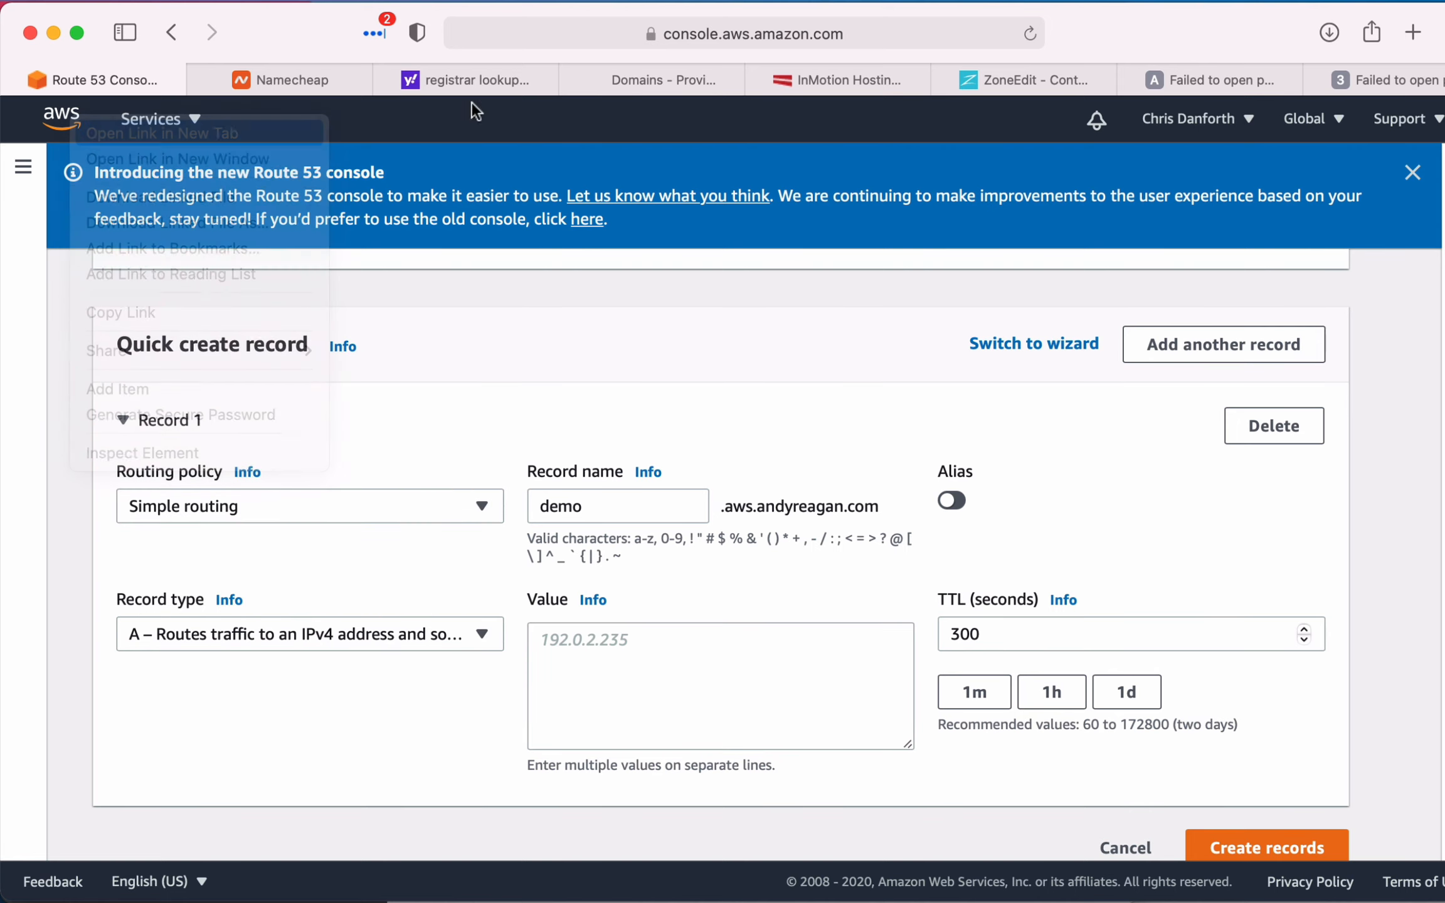
pyautogui.click(251, 80)
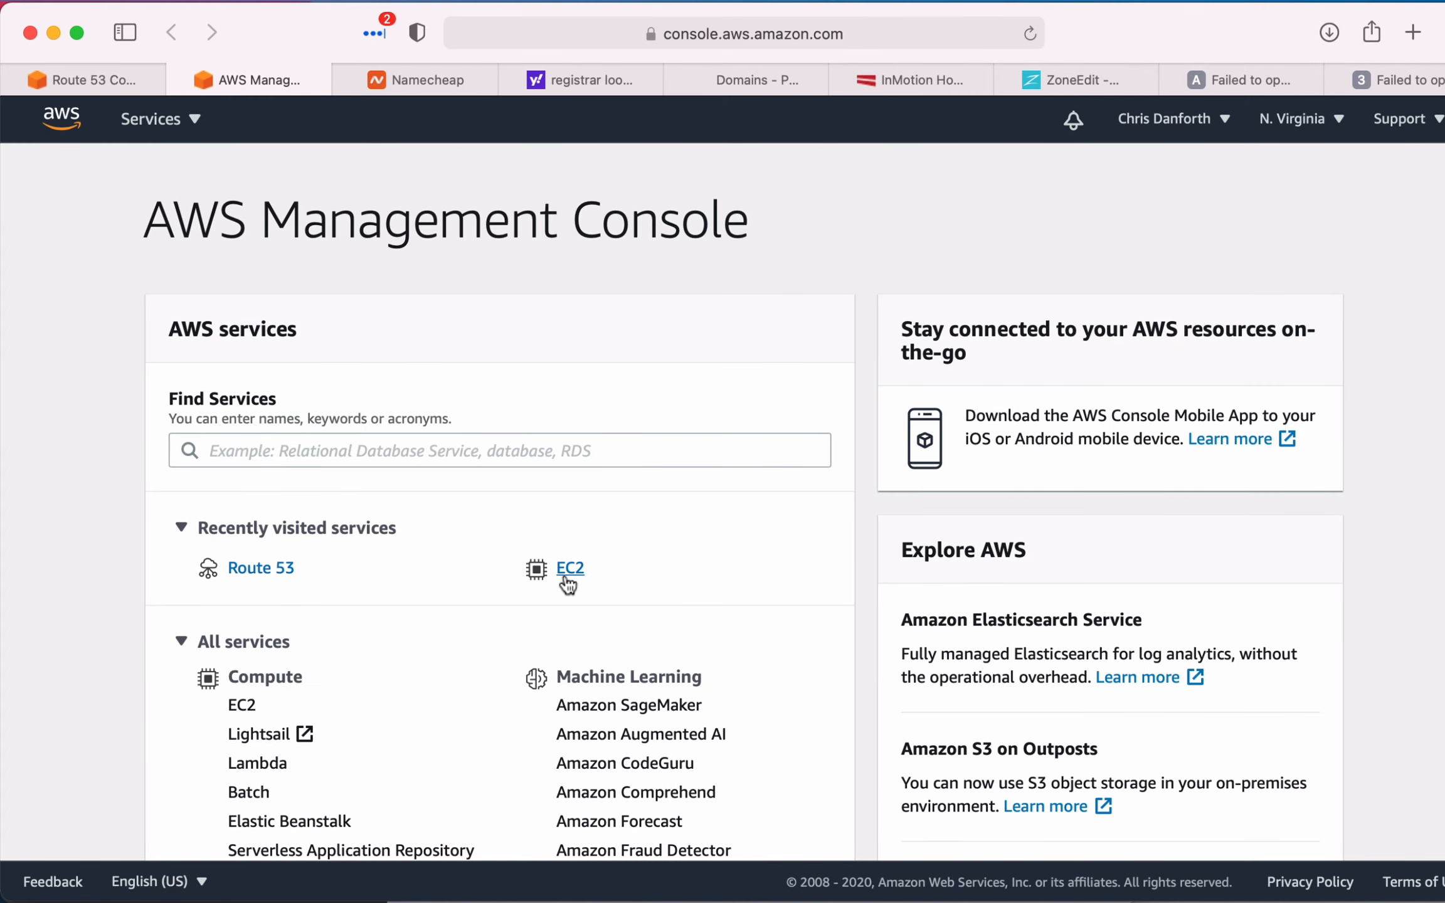
pyautogui.click(568, 570)
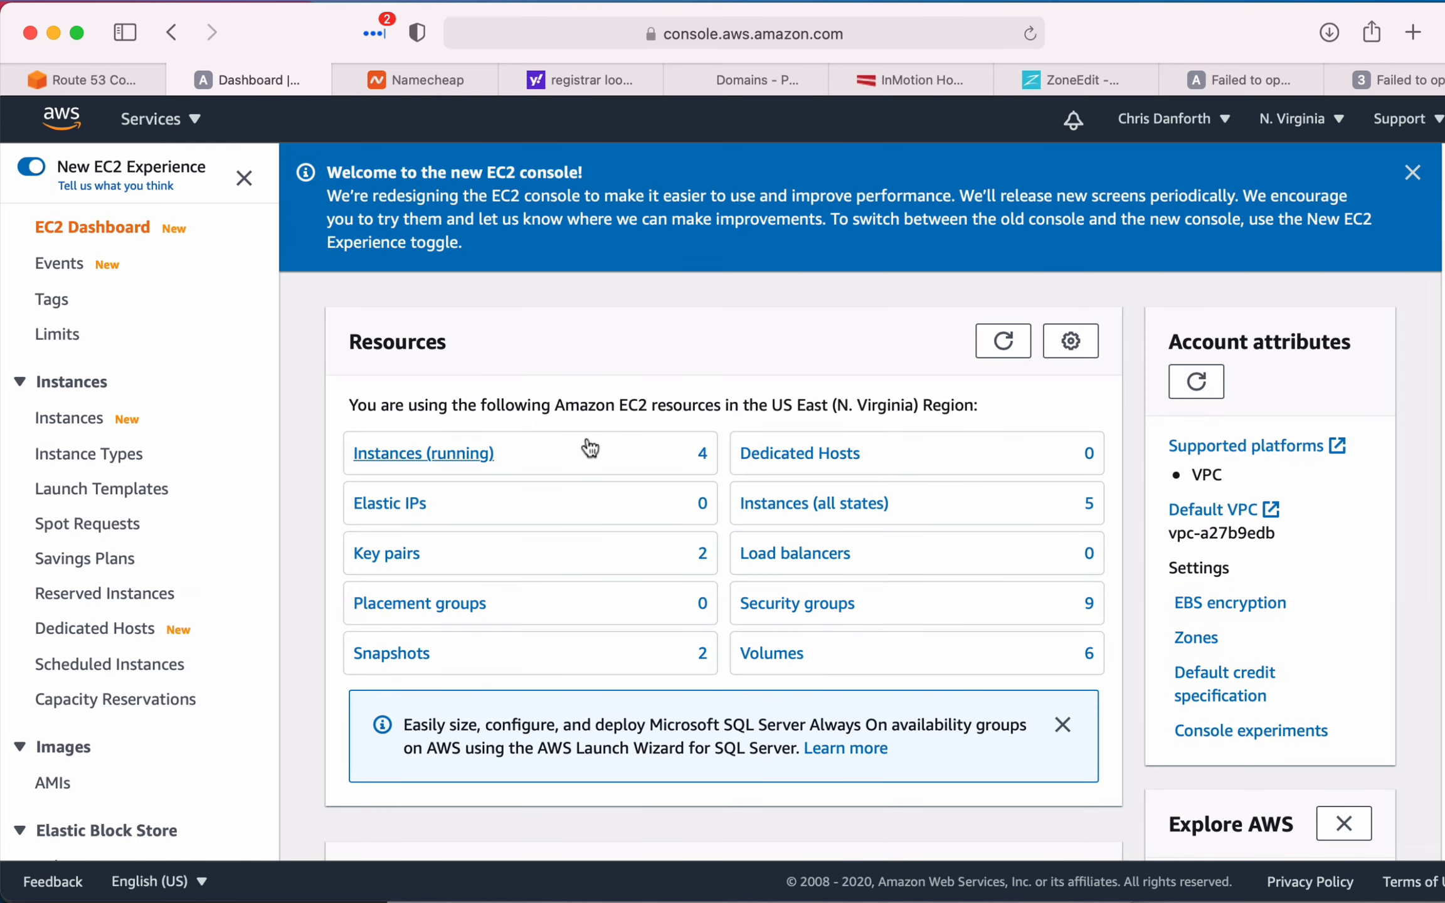
pyautogui.click(587, 449)
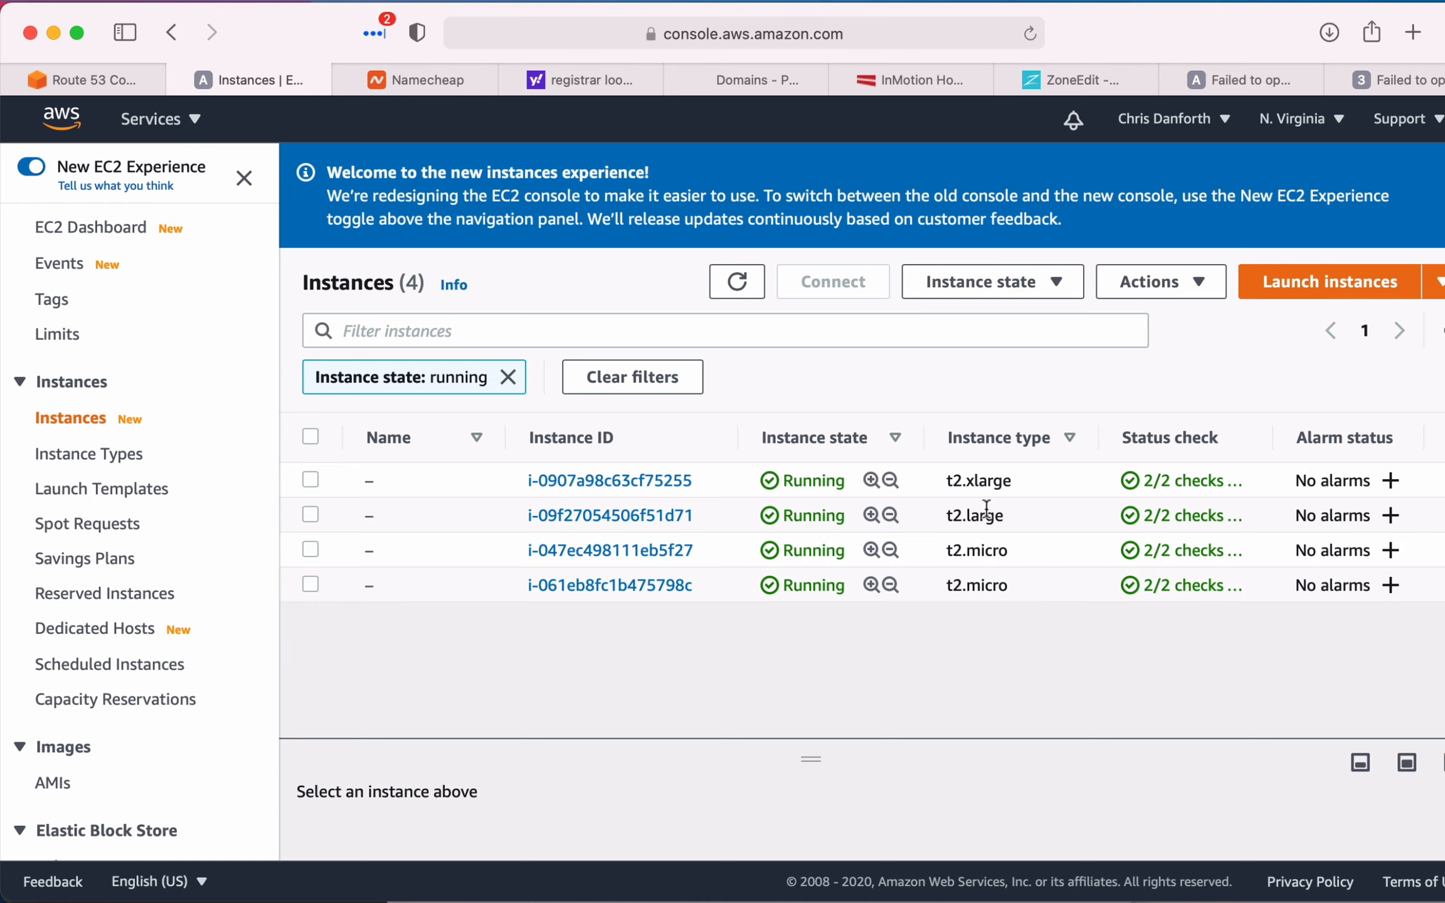
# - Select the t2.micro instance launched on 2020/12/10 and copy its public IPv4 address, 35.174.154.38
pyautogui.hscroll(10, 985, 580)
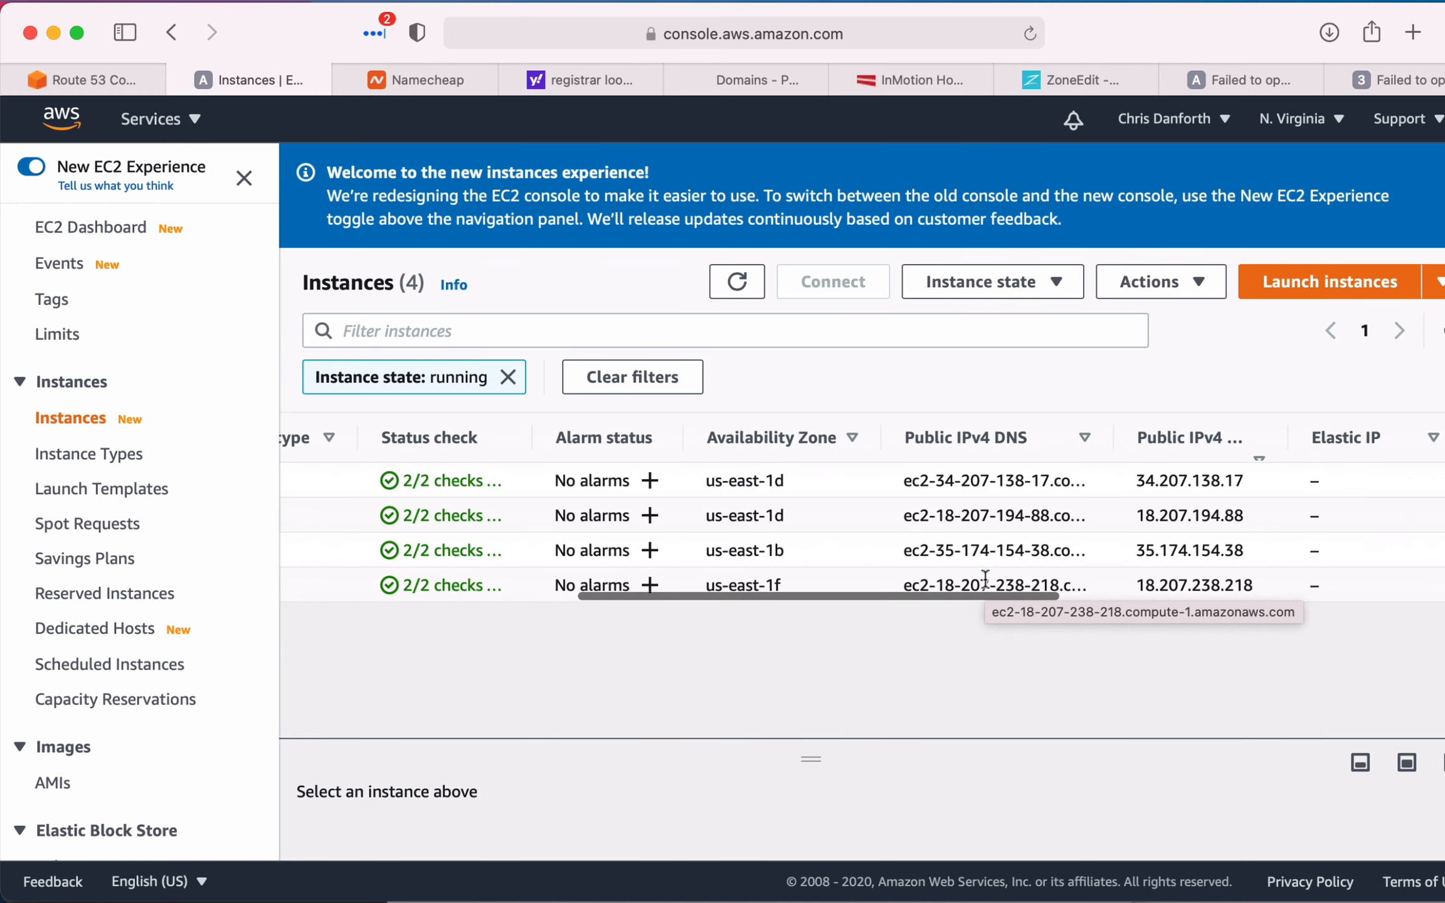
pyautogui.hscroll(2, 985, 580)
pyautogui.hscroll(15, 985, 580)
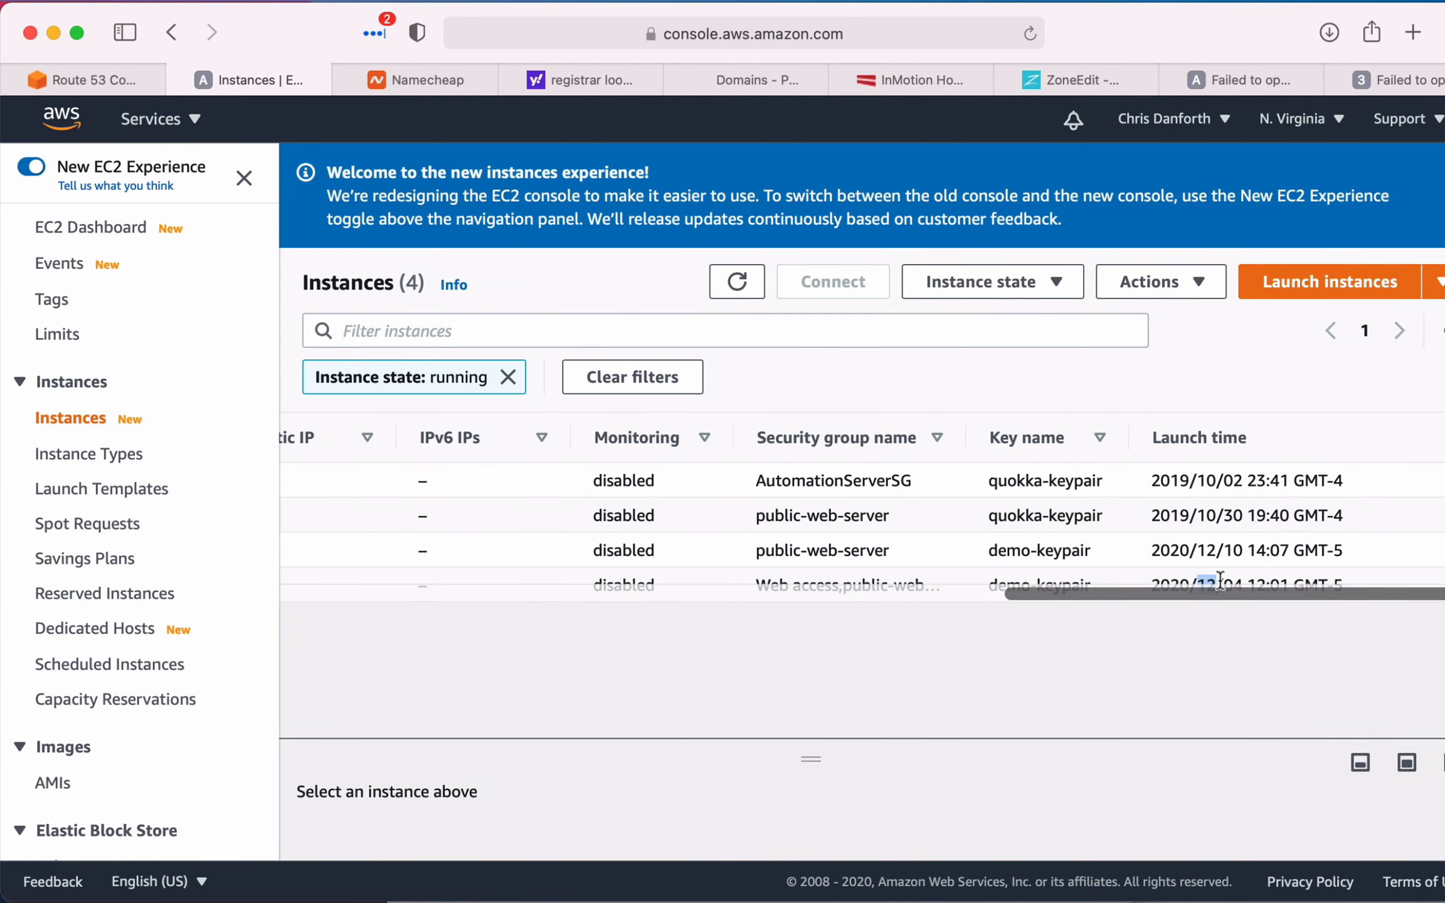
pyautogui.moveTo(1151, 550); pyautogui.dragTo(1274, 541)
pyautogui.hscroll(-17, 1155, 548)
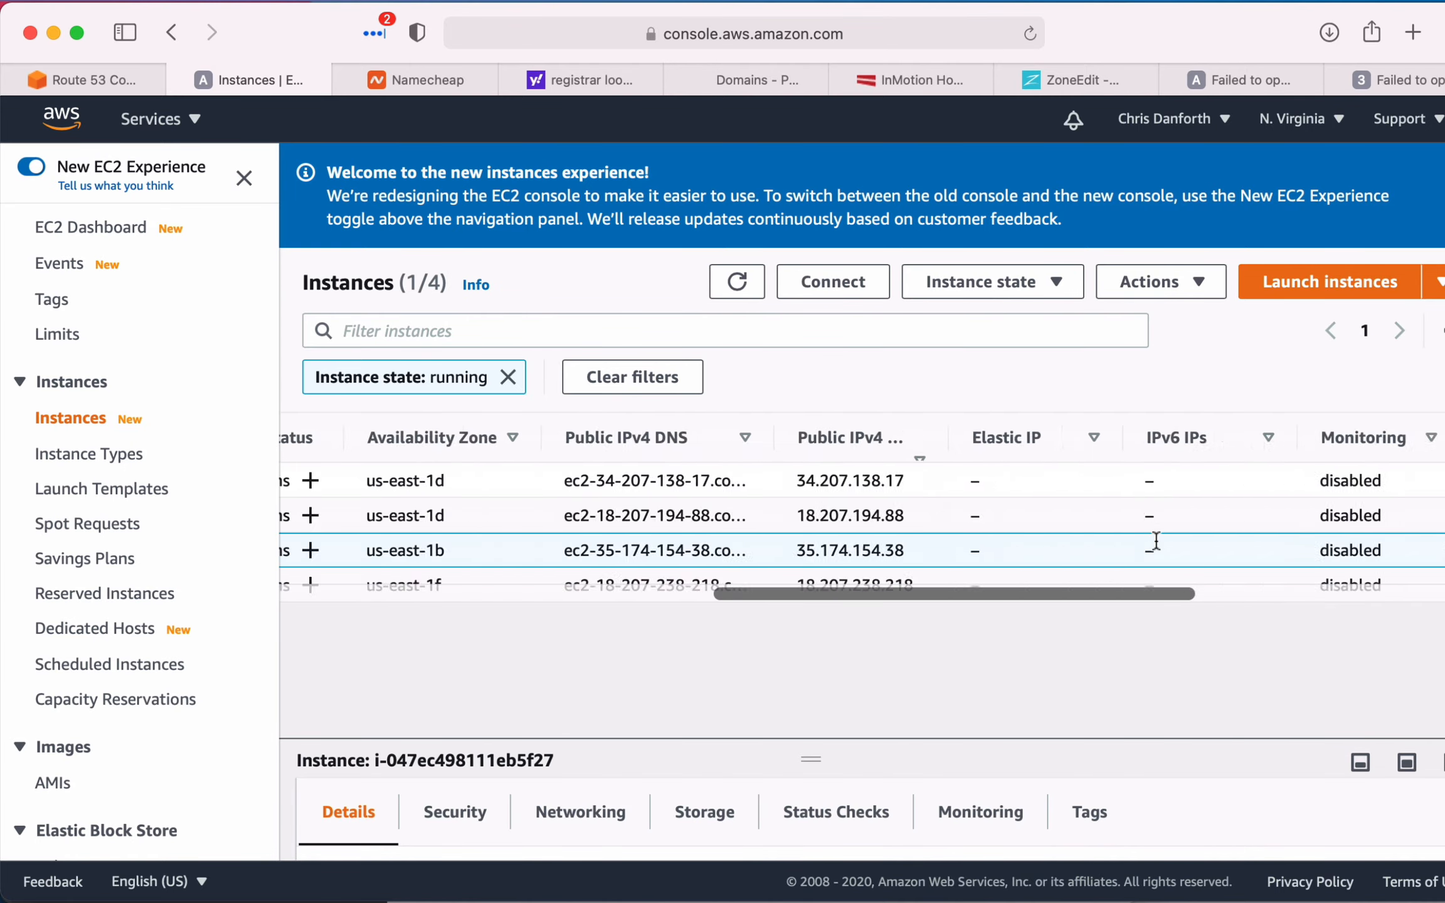
pyautogui.hscroll(9, 1110, 505)
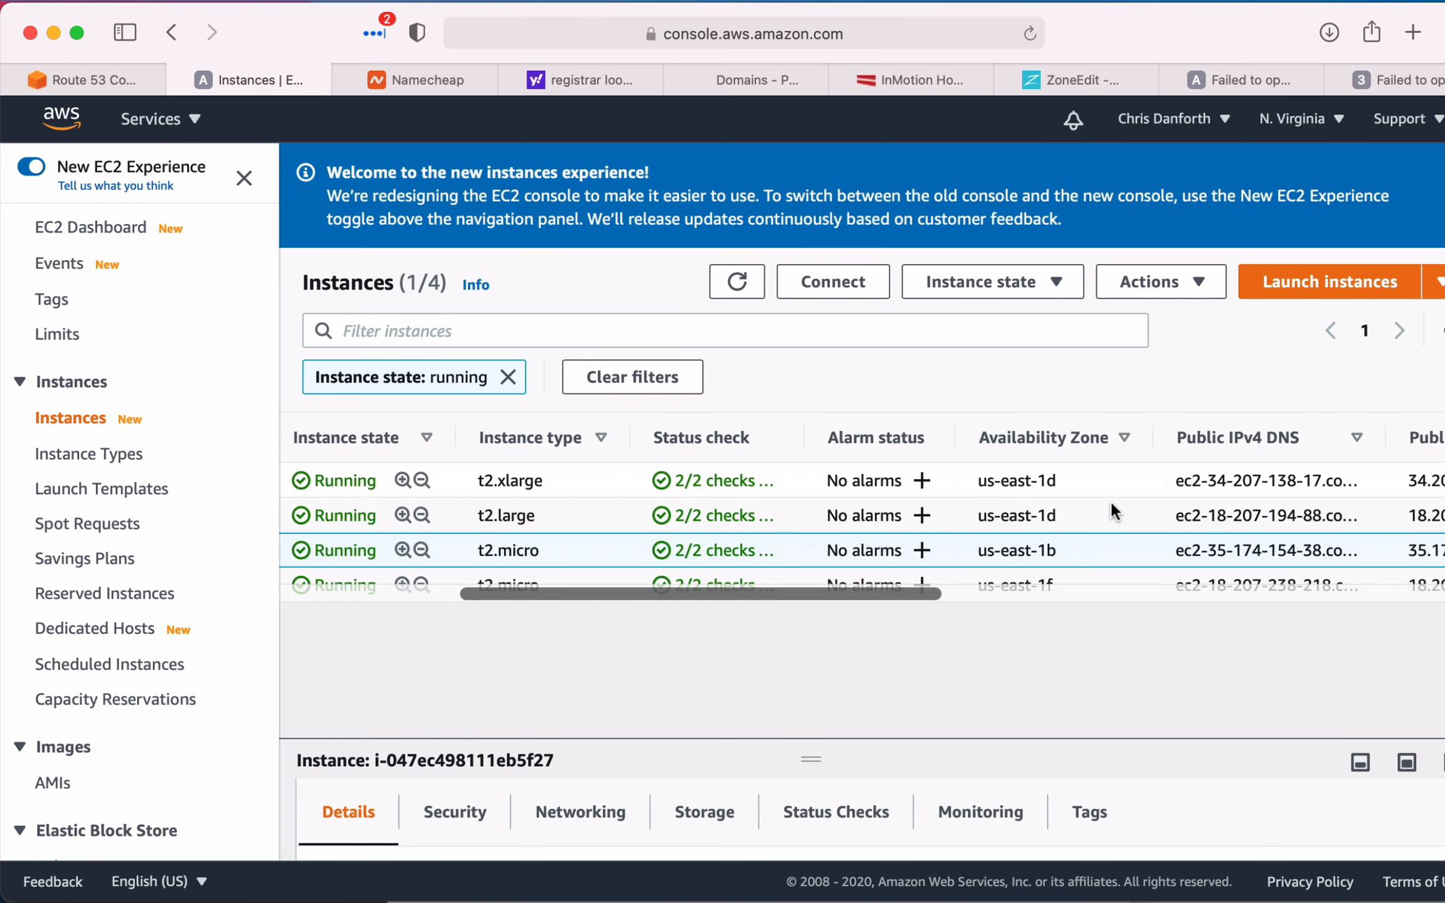
pyautogui.moveTo(972, 550); pyautogui.dragTo(1078, 552)
pyautogui.press('super+c')
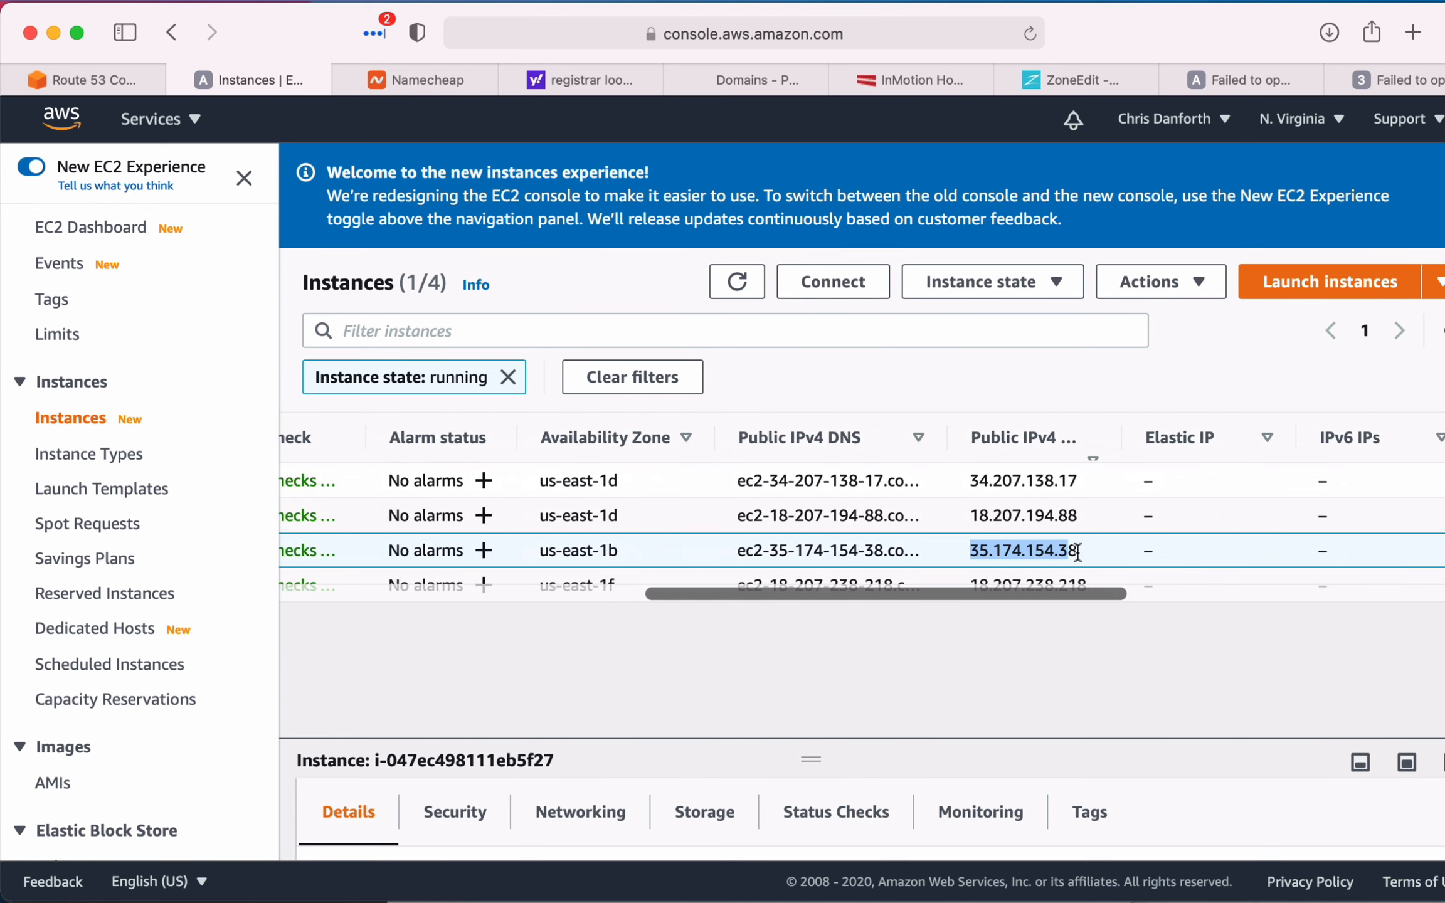
# - Set the demo record's value to 35.174.154.38 in Route 53 and create the record
pyautogui.click(106, 75)
pyautogui.click(617, 657)
pyautogui.press('super+v')
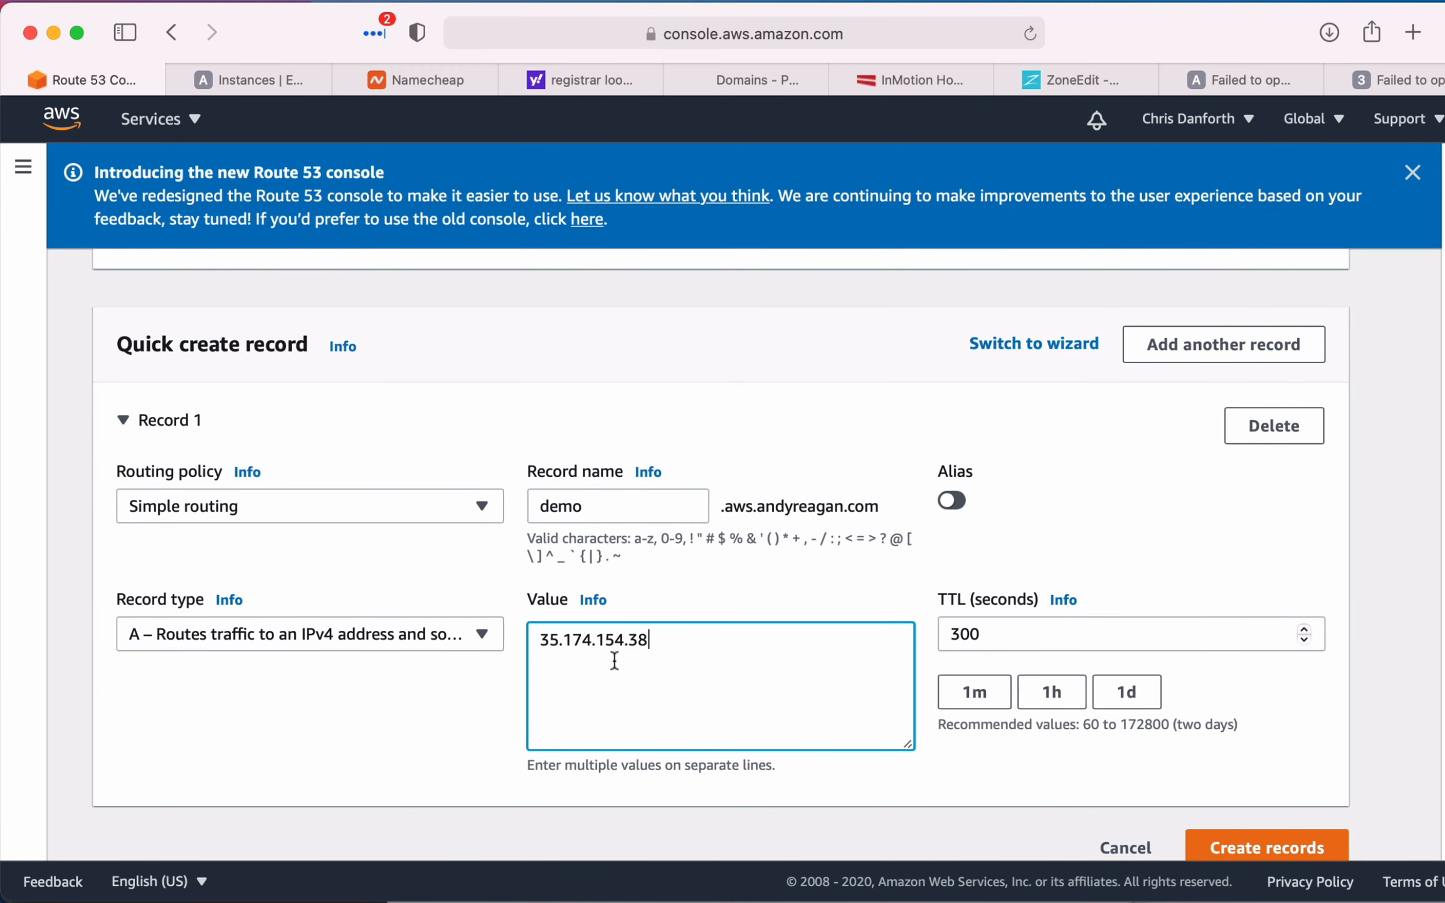
pyautogui.click(793, 606)
pyautogui.scroll(-1, 793, 603)
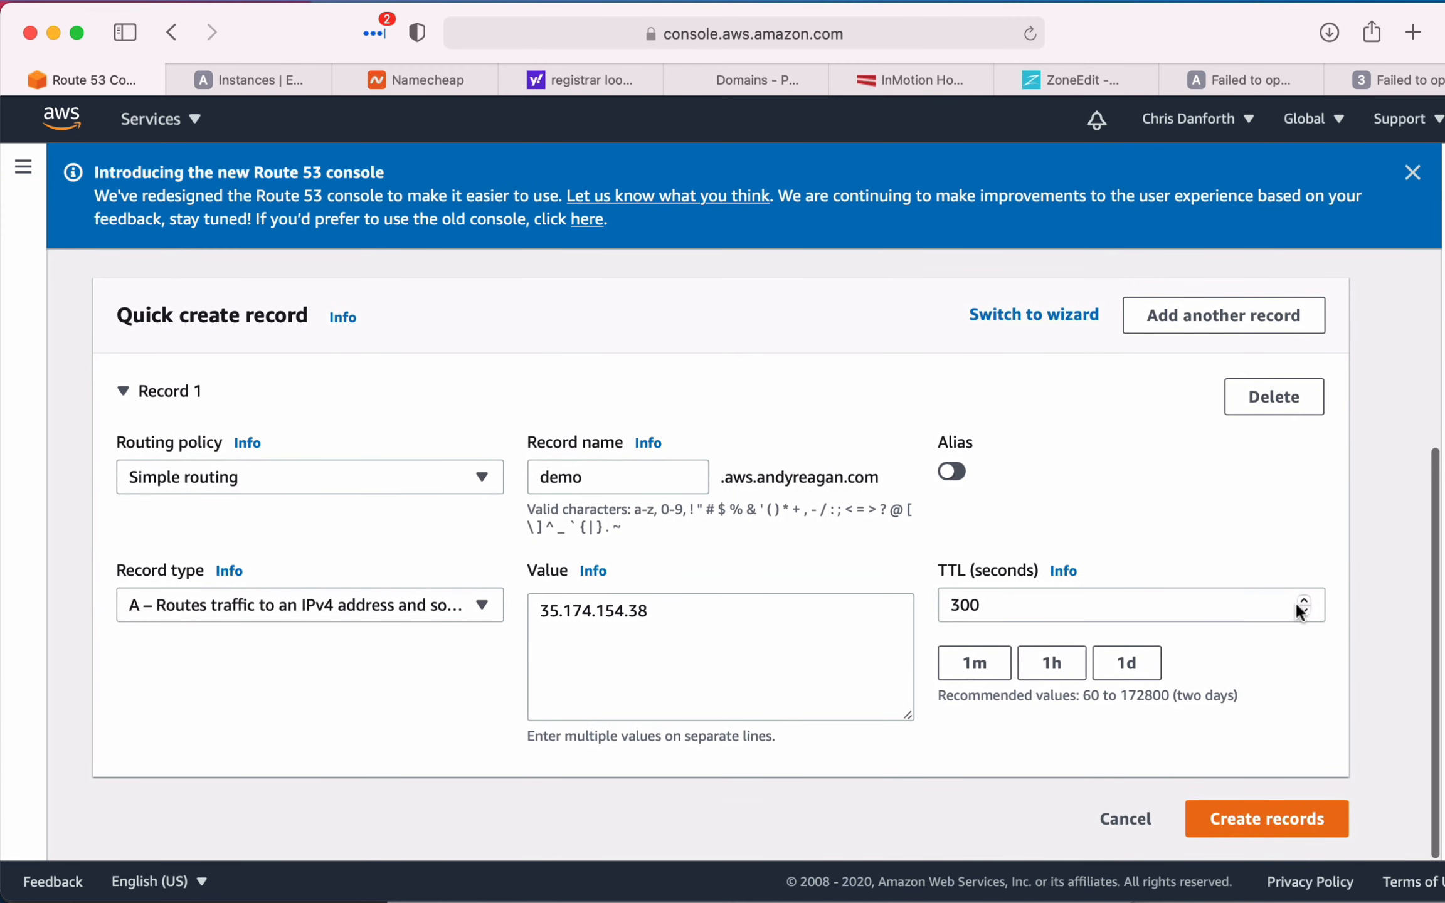
pyautogui.scroll(-1, 999, 679)
pyautogui.click(1291, 827)
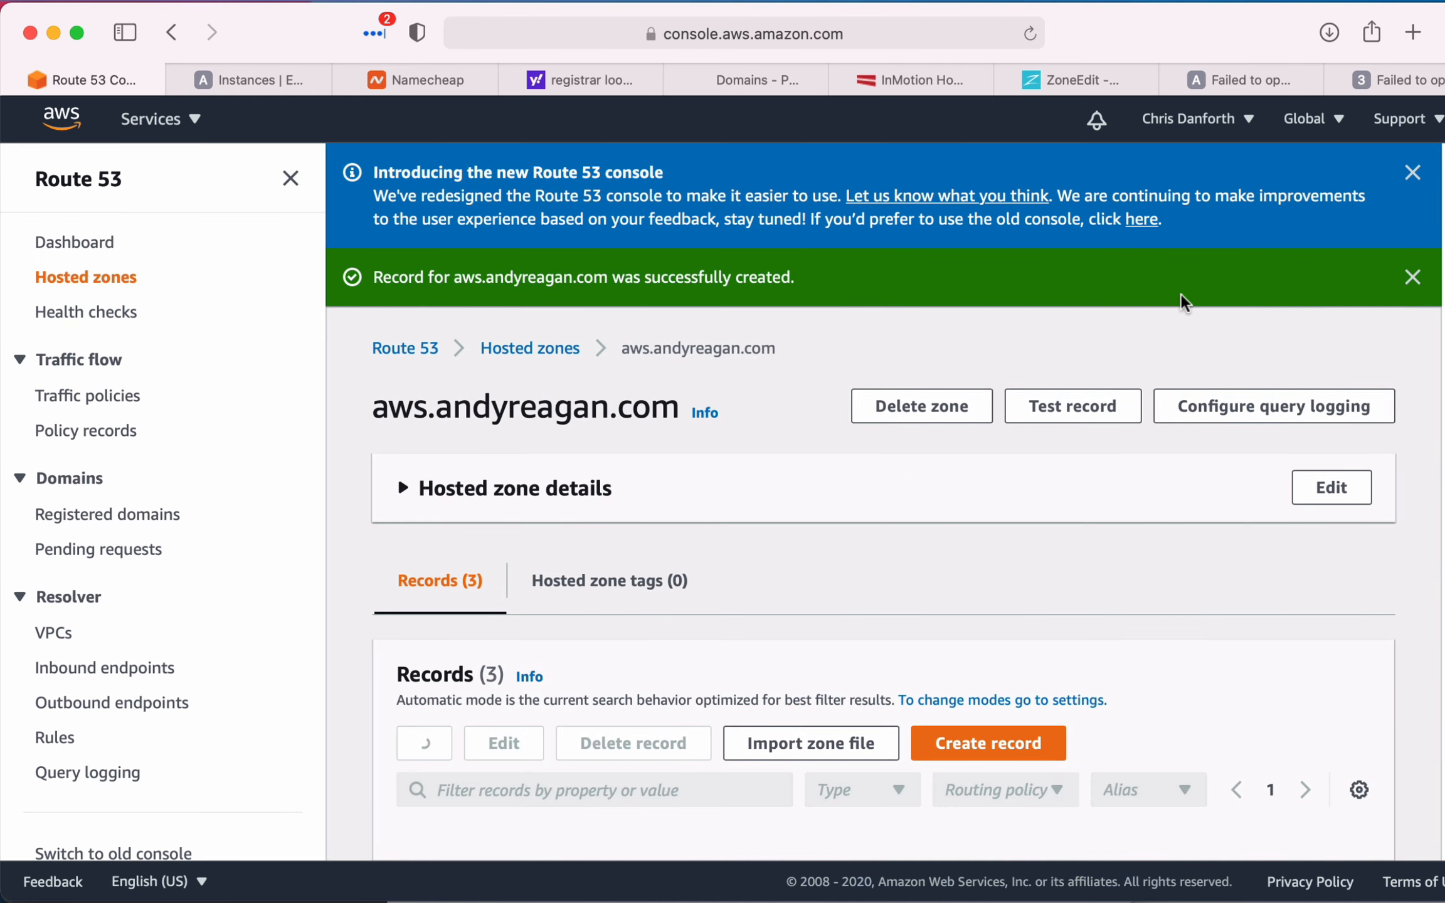
pyautogui.scroll(-3, 749, 713)
# - Load the new demo host name under the domain's aws subdomain in a new browser tab
pyautogui.click(1234, 72)
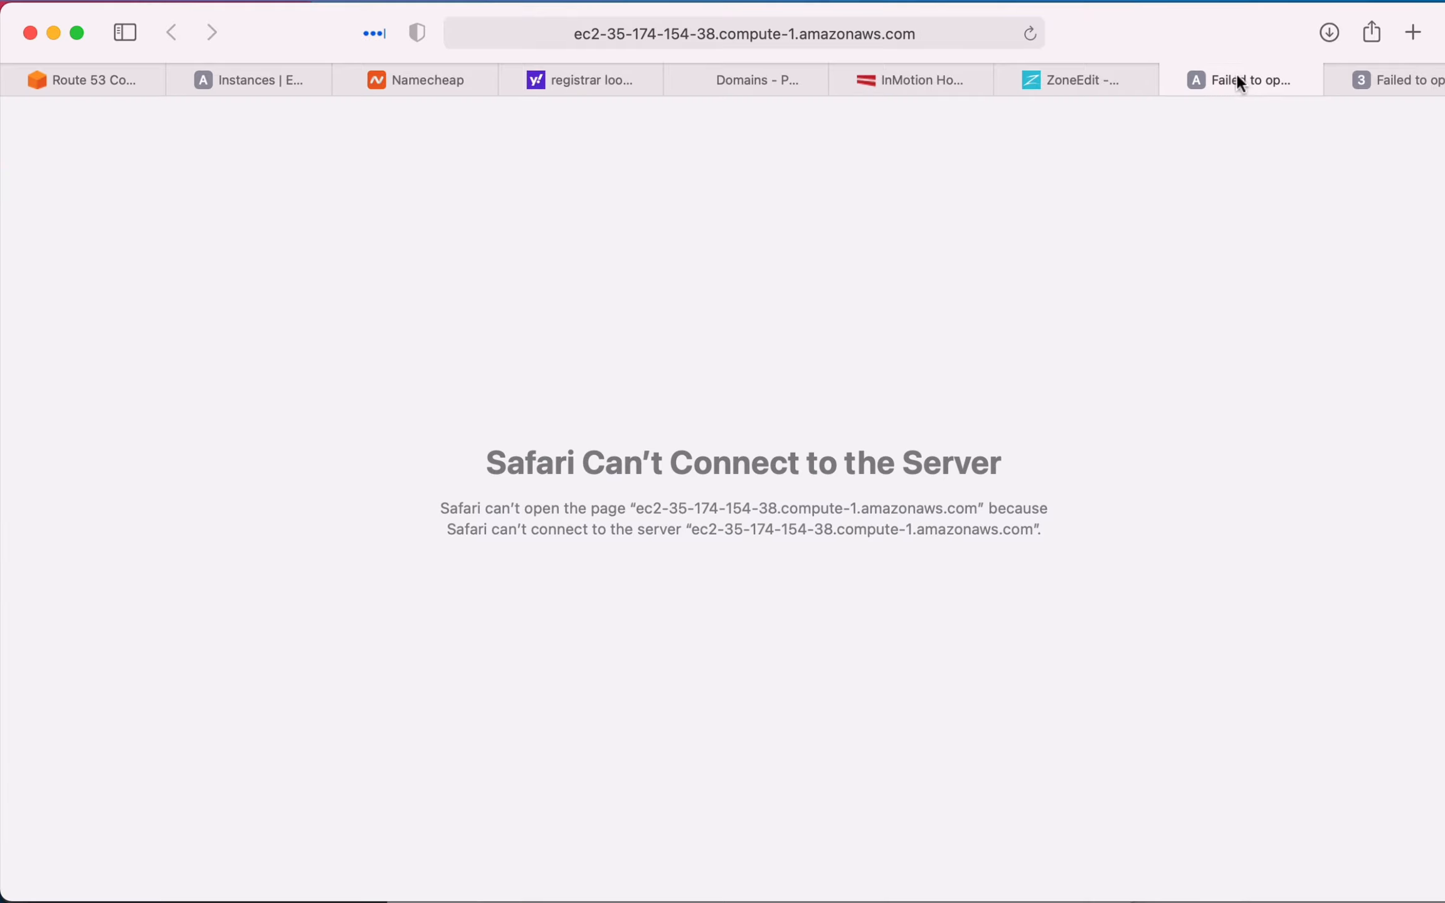
pyautogui.press('super+t')
pyautogui.write('dem')
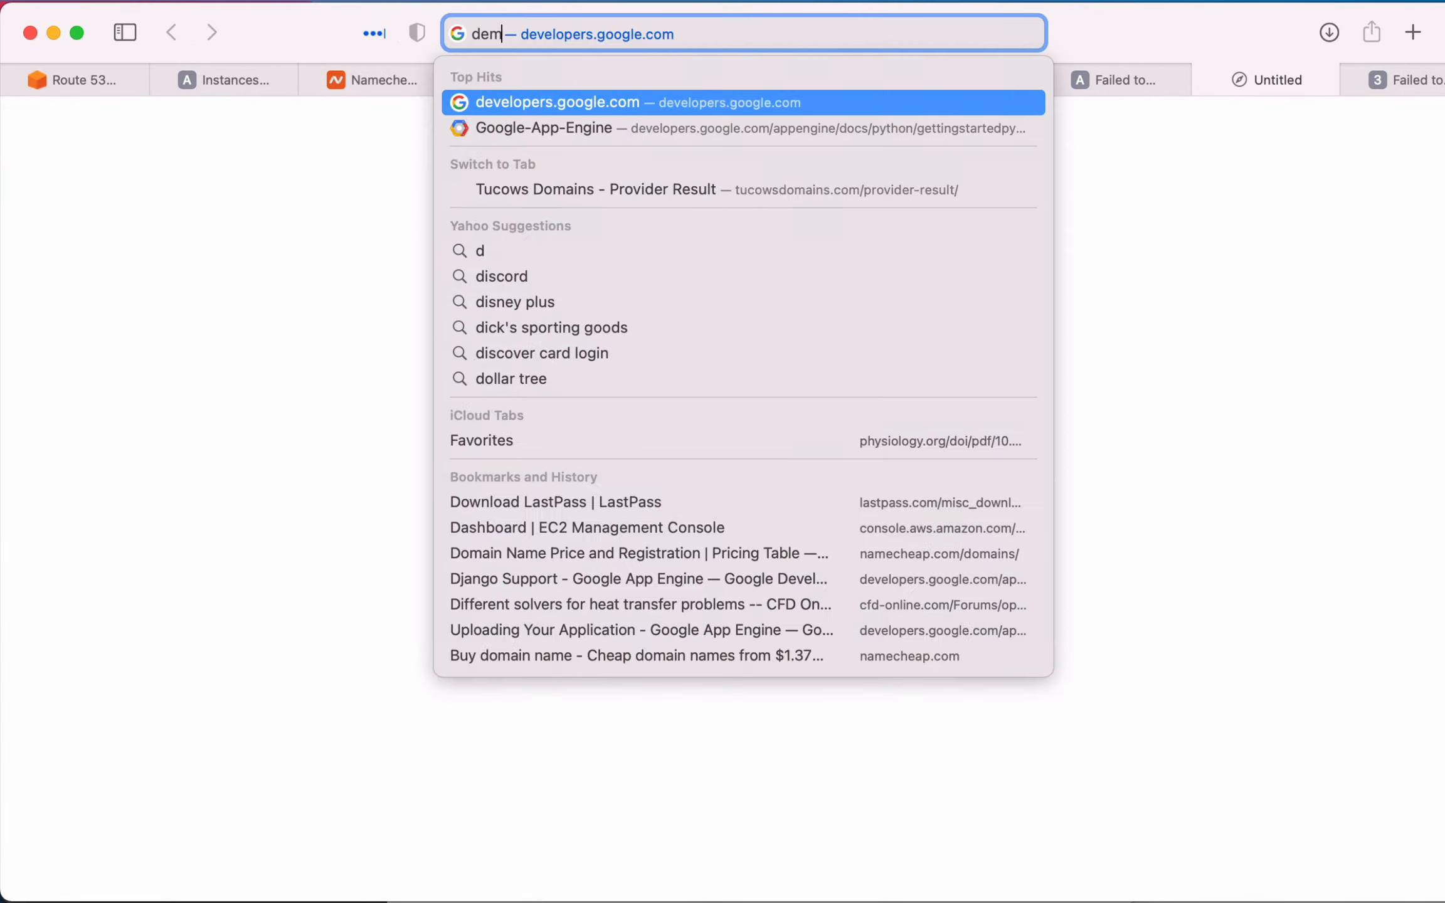
pyautogui.write('o.aws.andyreagan')
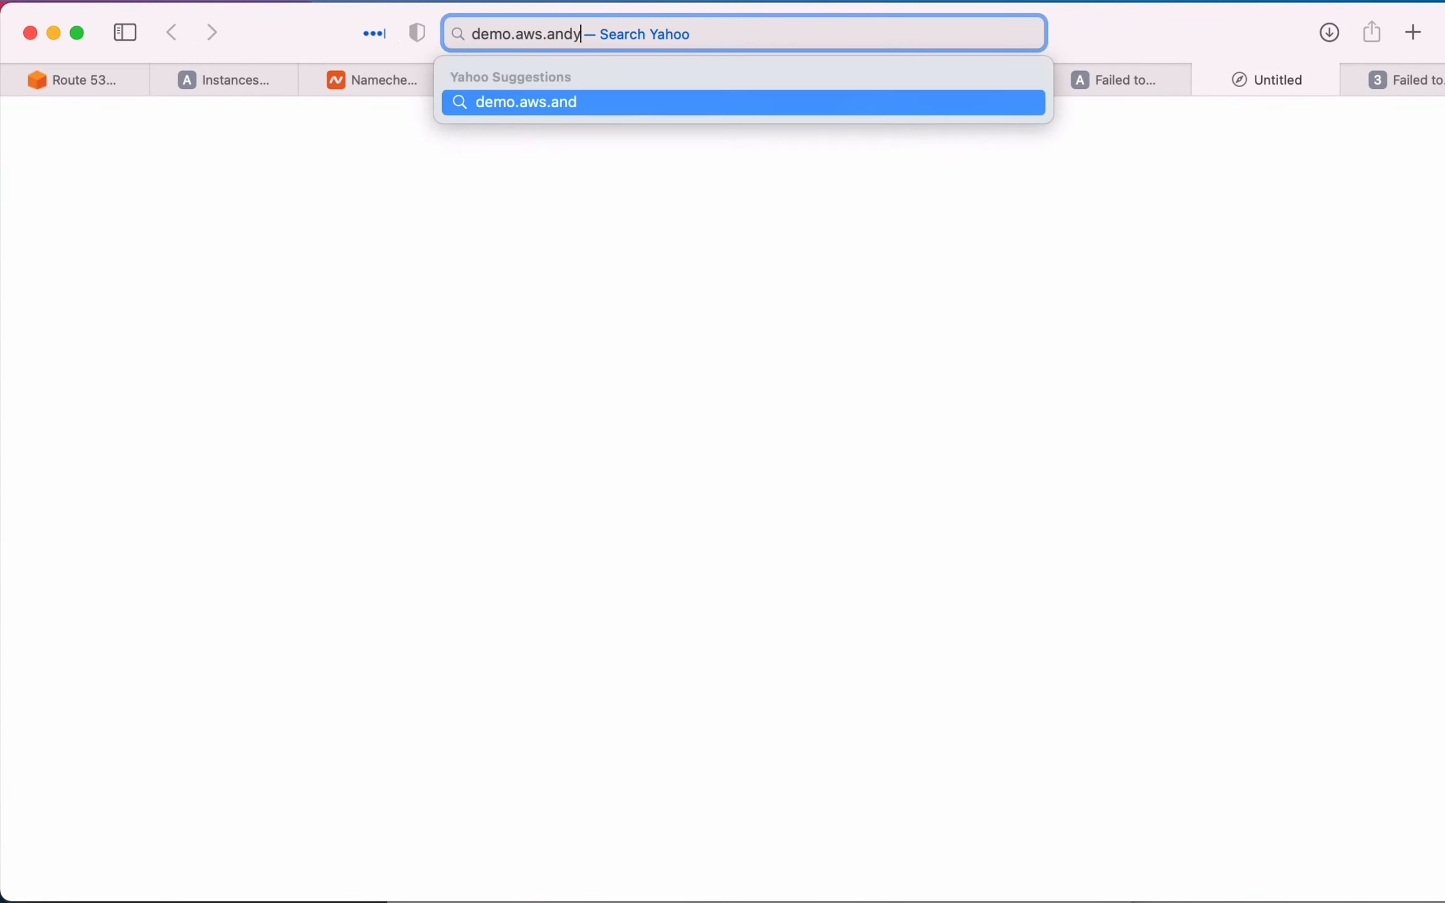
pyautogui.write('.com')
pyautogui.press('Return')
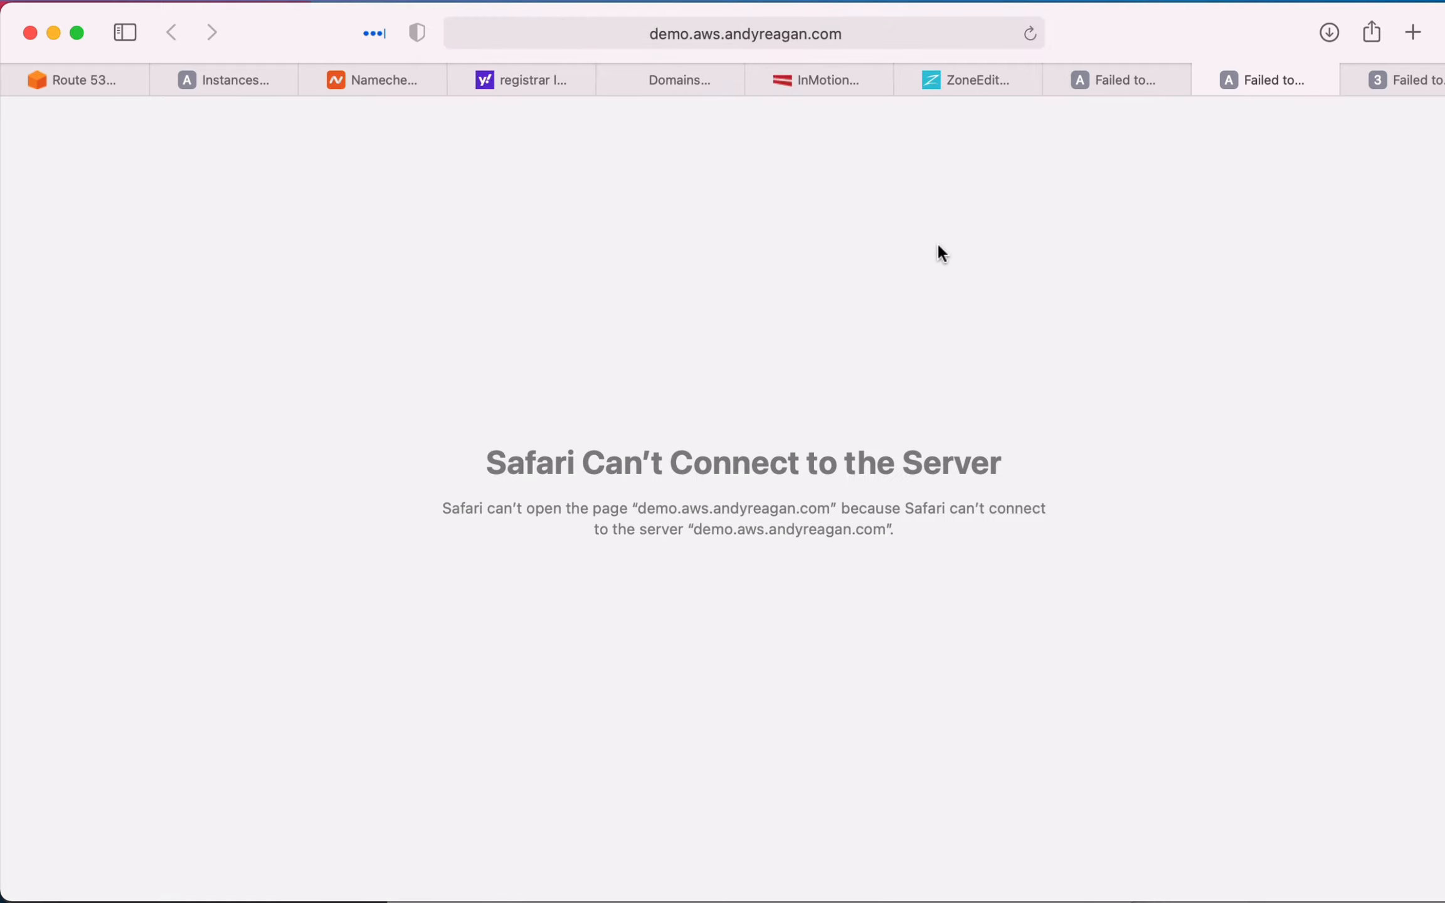
pyautogui.press('super+Tab')
pyautogui.press('super+Tab')
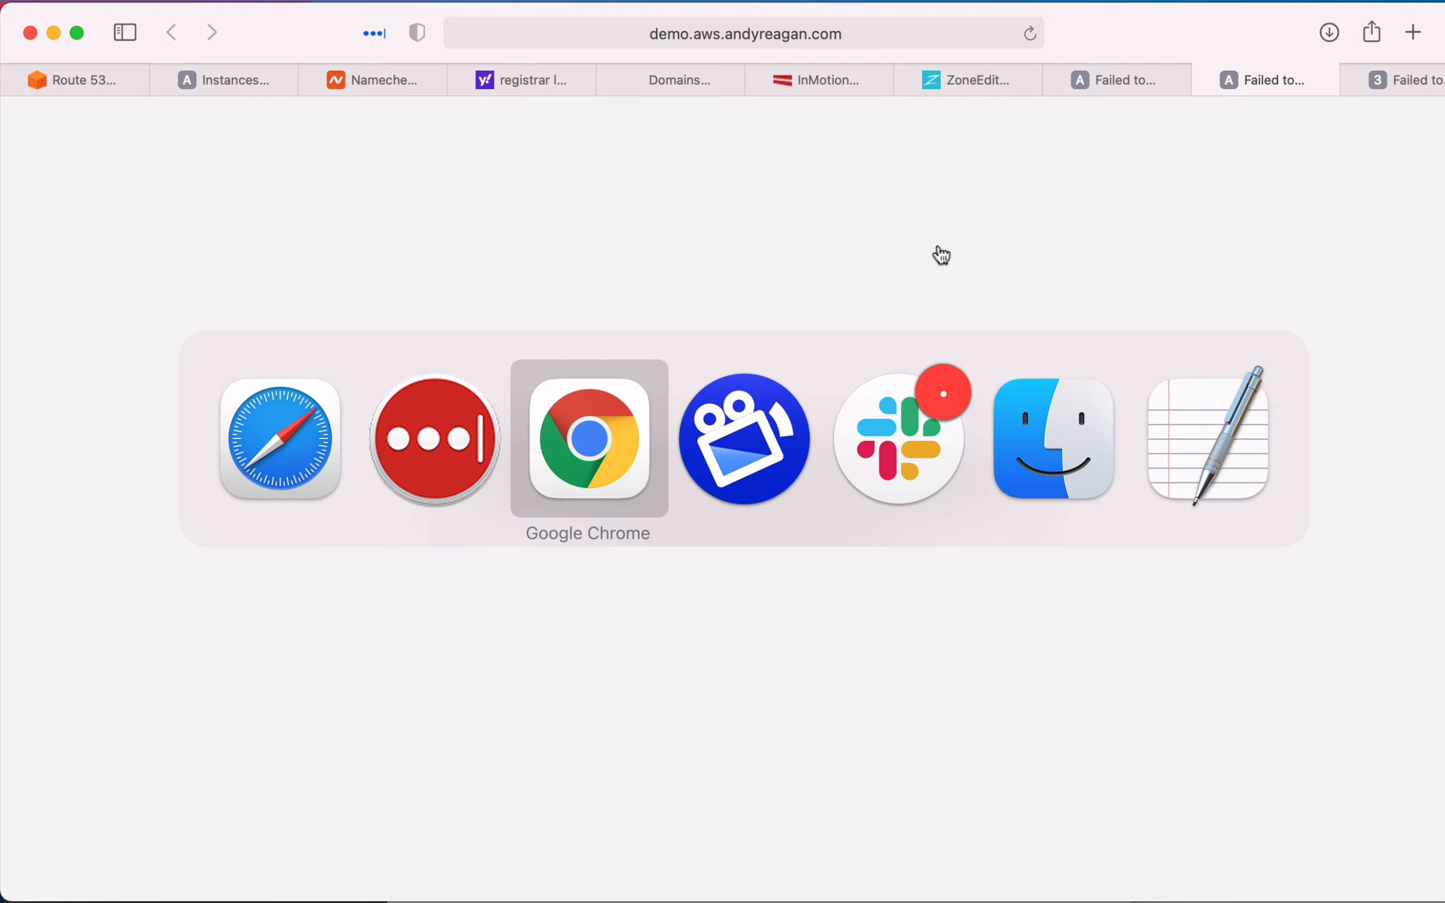
pyautogui.press('super+shift+Tab')
pyautogui.press('Escape')
# - Open the Terminal app and clear its screen
pyautogui.press('super+space')
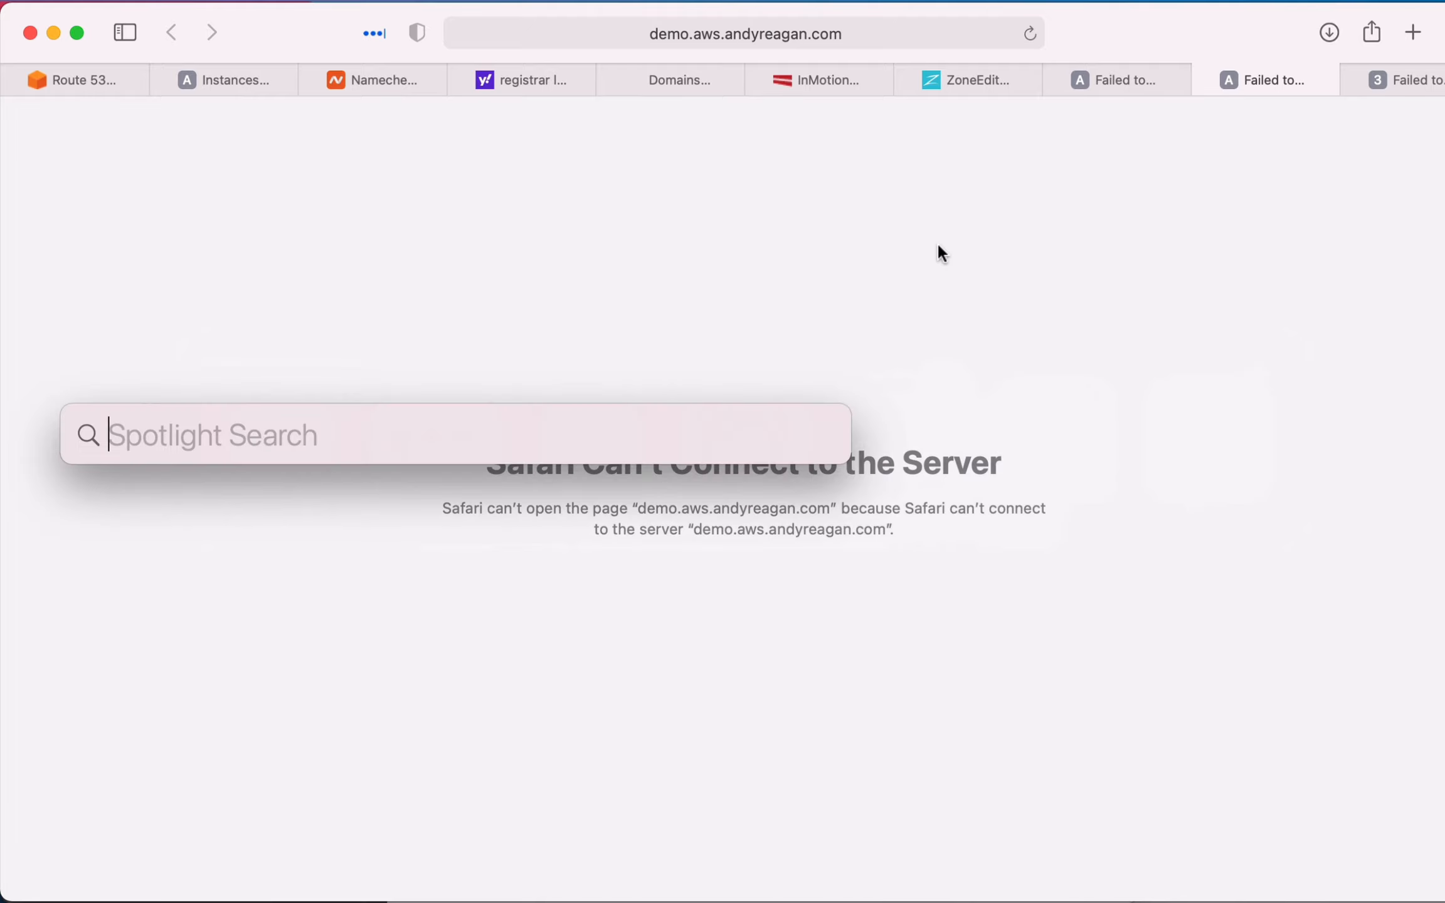
pyautogui.write('term')
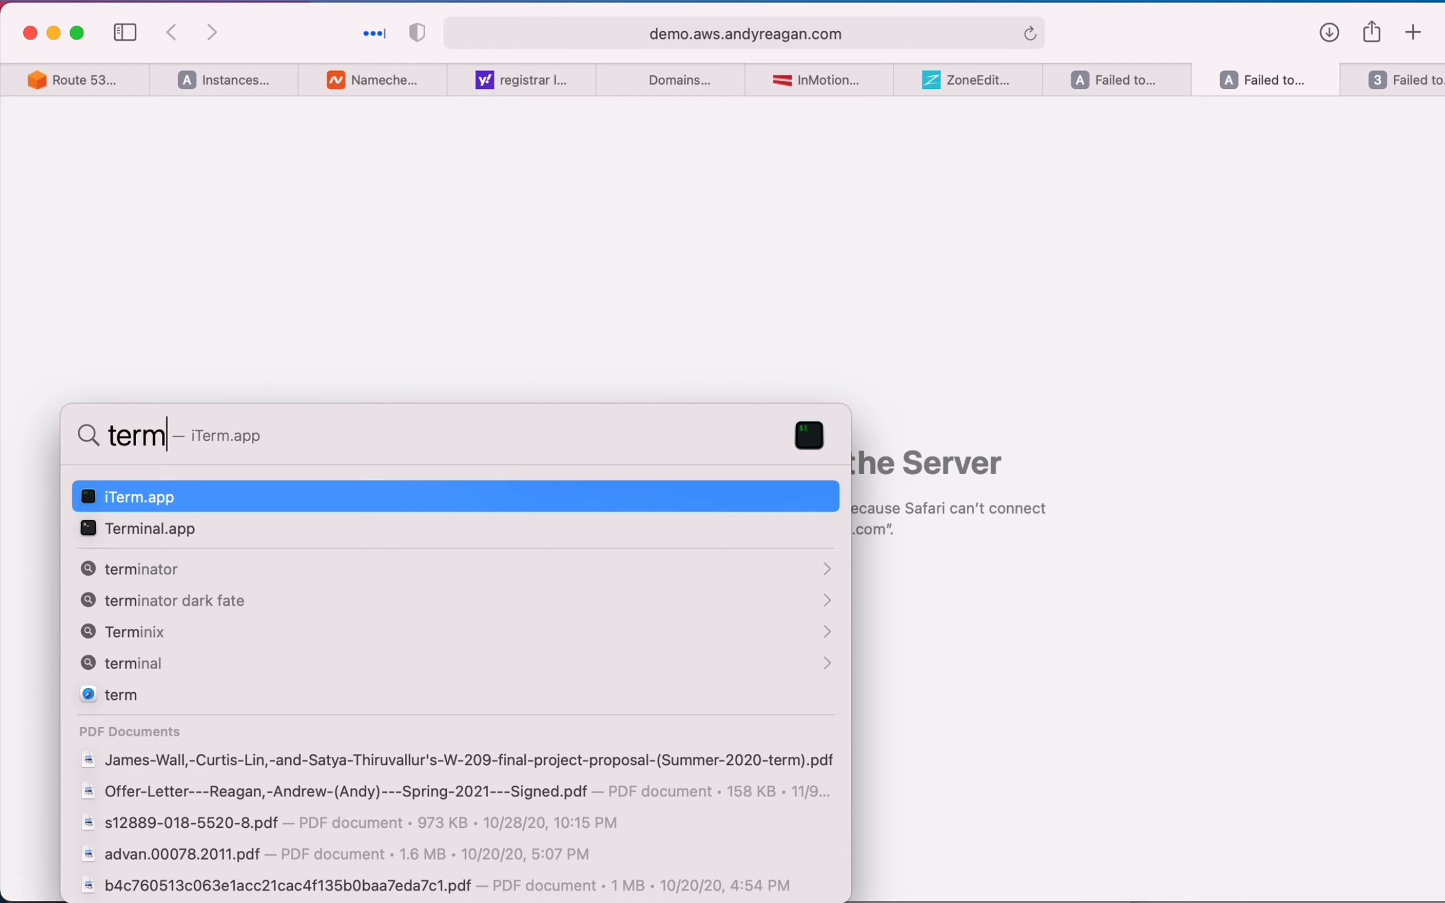
pyautogui.press('Down')
pyautogui.press('Return')
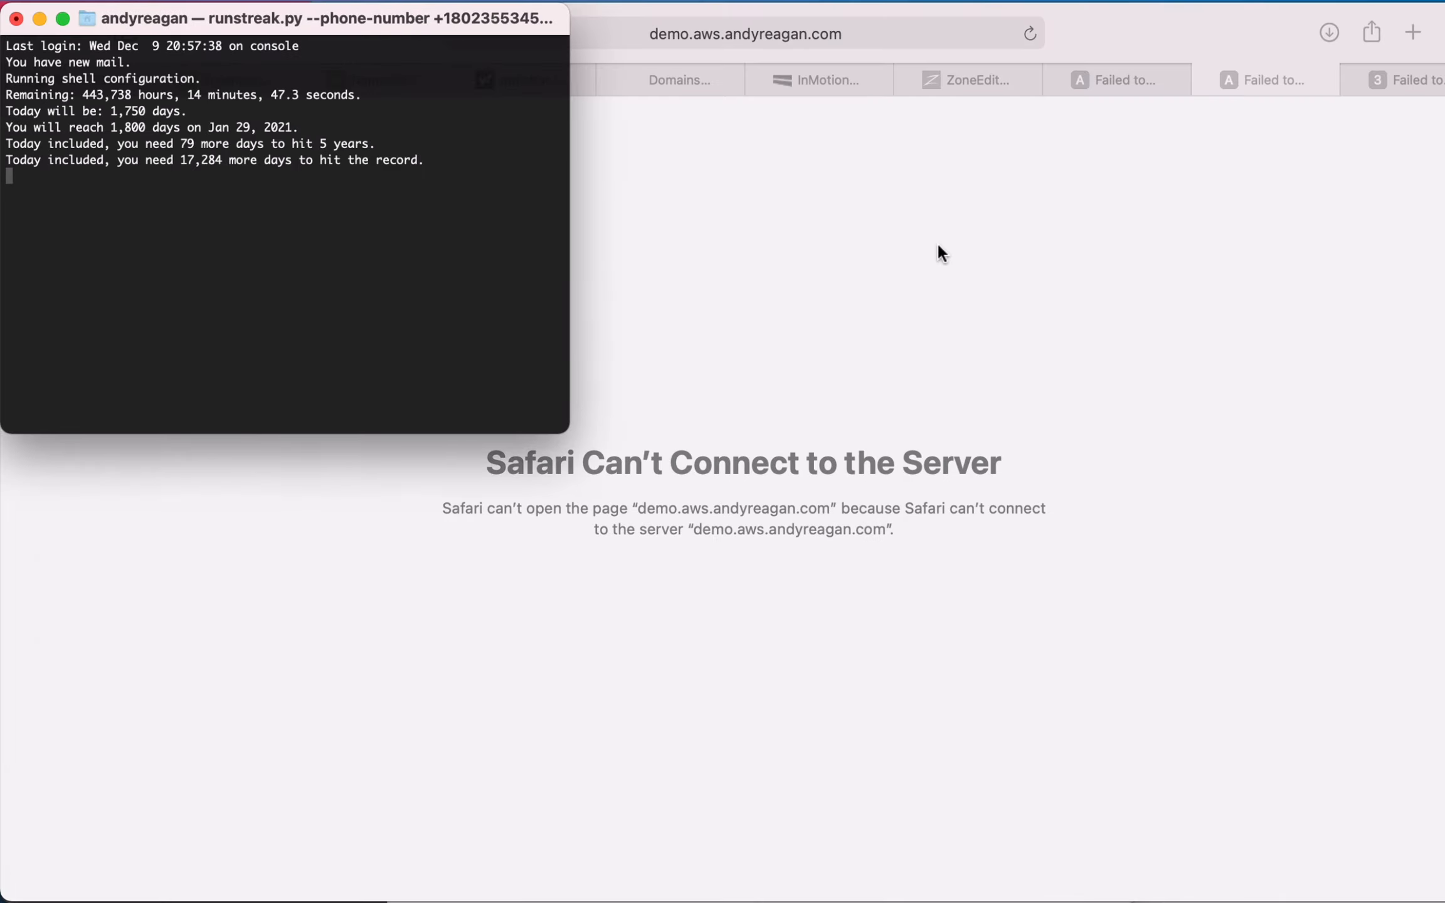
pyautogui.press('Return')
pyautogui.write('clear')
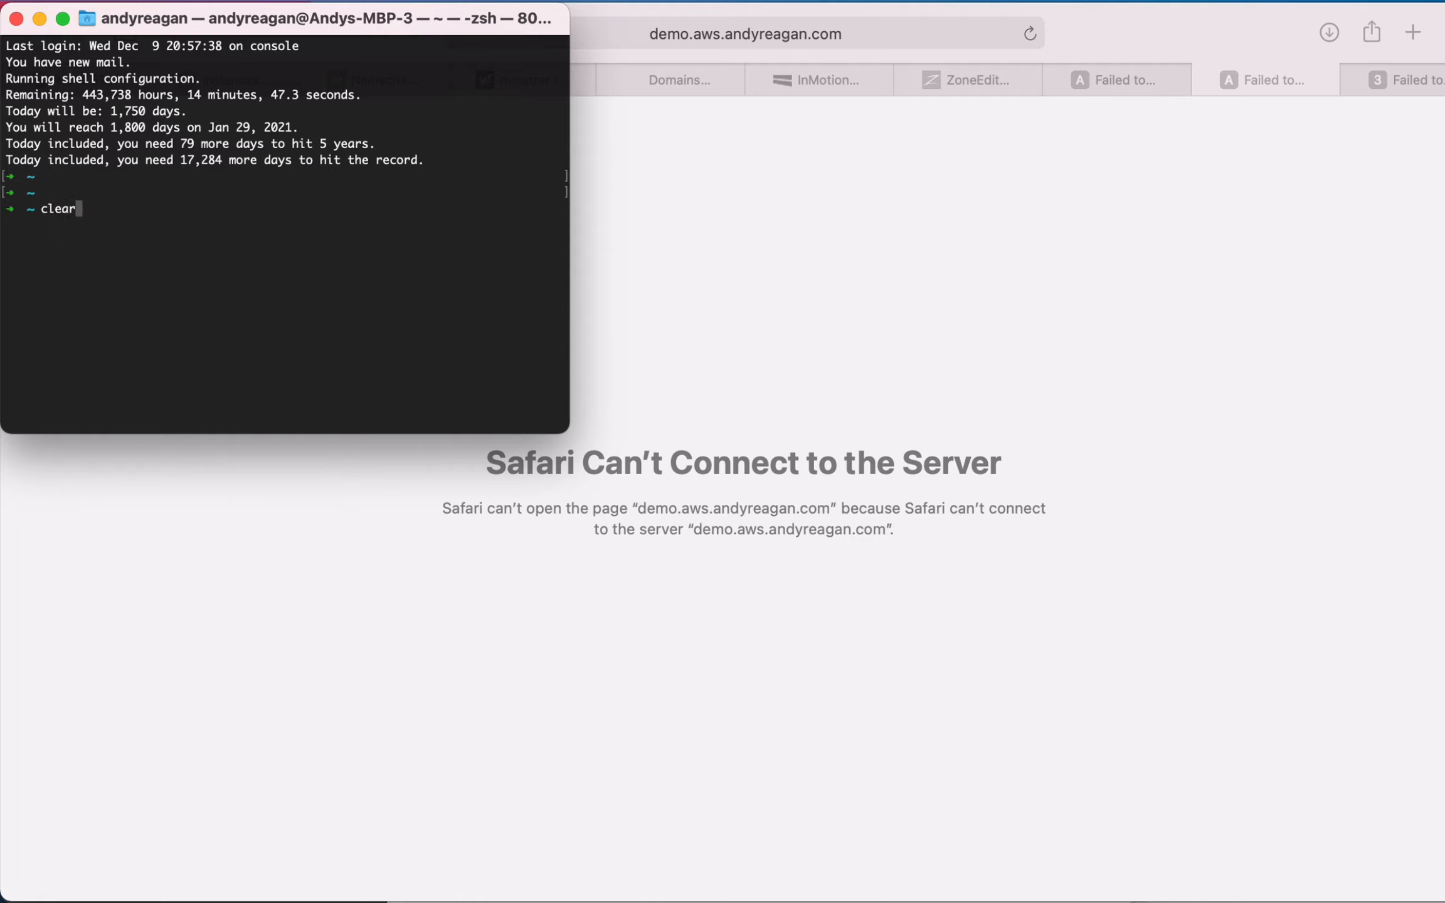
pyautogui.press('Return')
pyautogui.press('Return')
pyautogui.press('Return')
# - Compose an ssh command with the identity file Downloads/demo-keypair.pem and the login prefix ubuntu@, without running it
pyautogui.write('ls ')
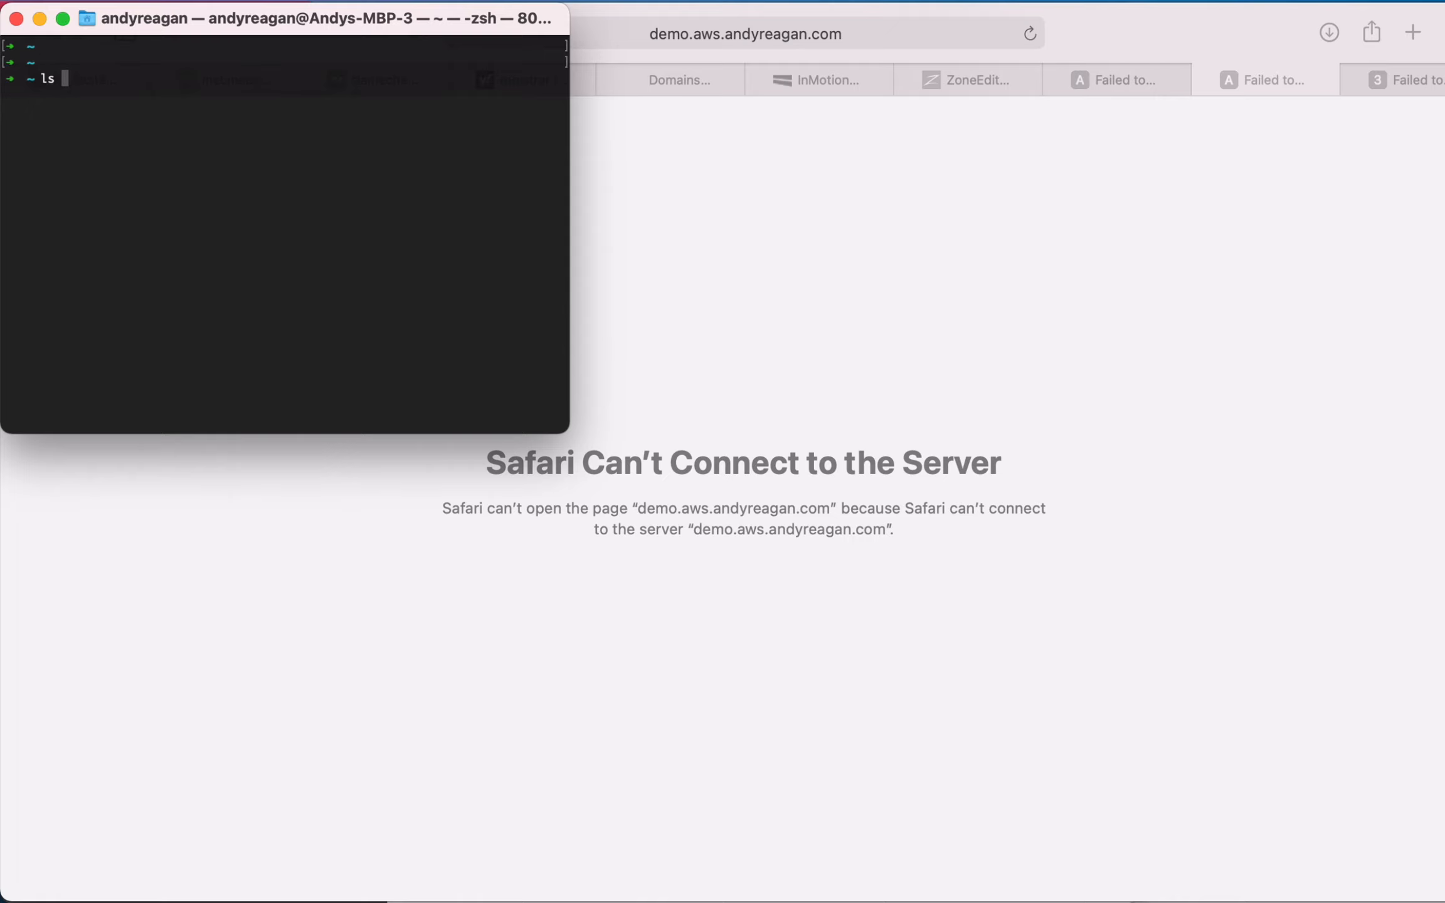
pyautogui.write('Down')
pyautogui.press('Tab')
pyautogui.write('de')
pyautogui.press('Tab')
pyautogui.hotkey('ctrl', 'a')
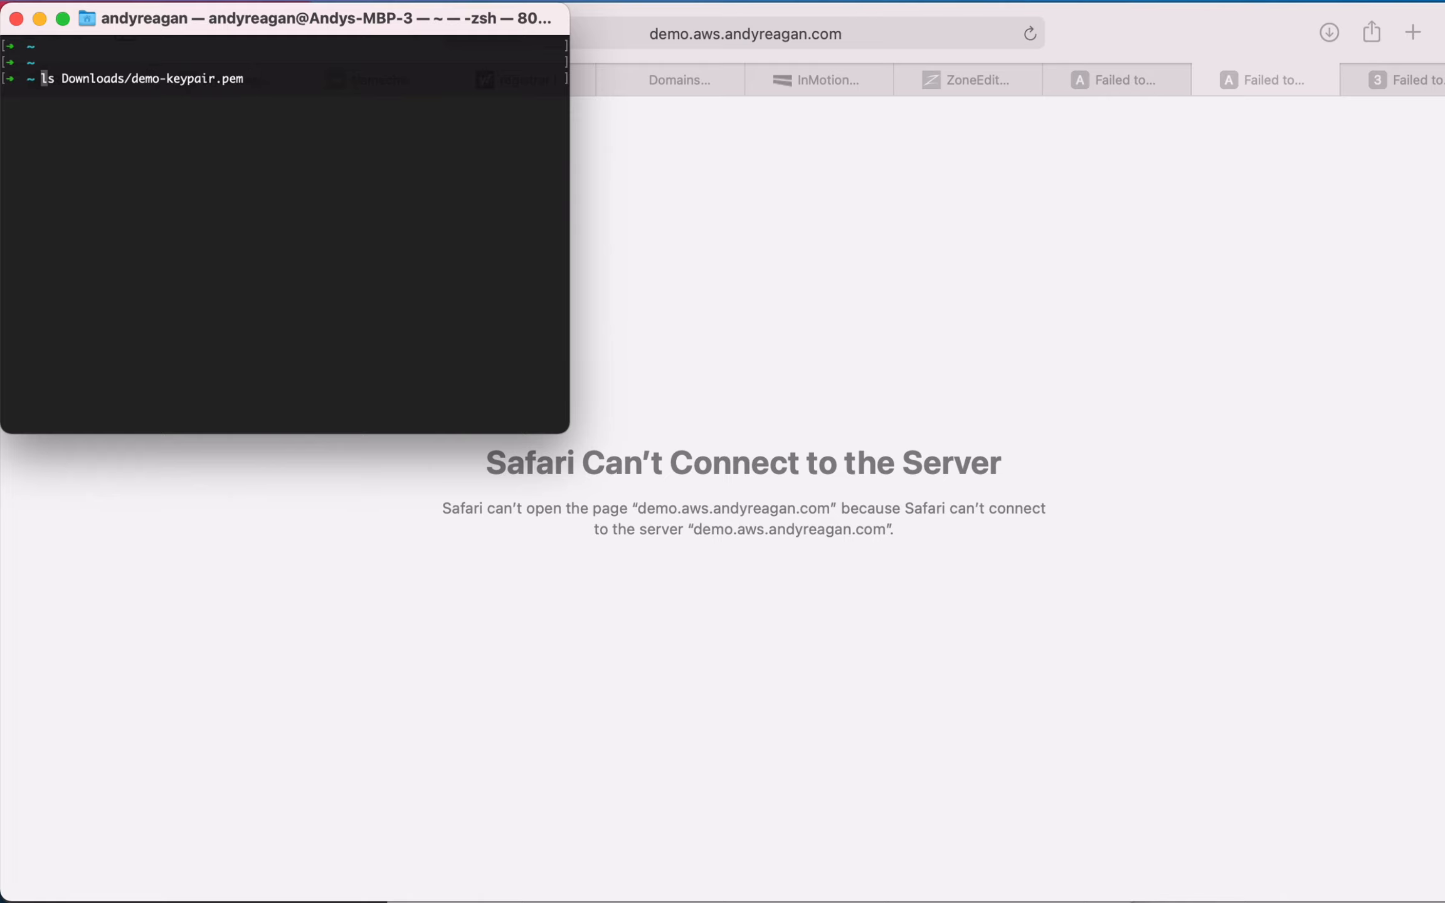
pyautogui.press('Delete')
pyautogui.press('Delete')
pyautogui.write('sh')
pyautogui.press('BackSpace')
pyautogui.write('sh -i')
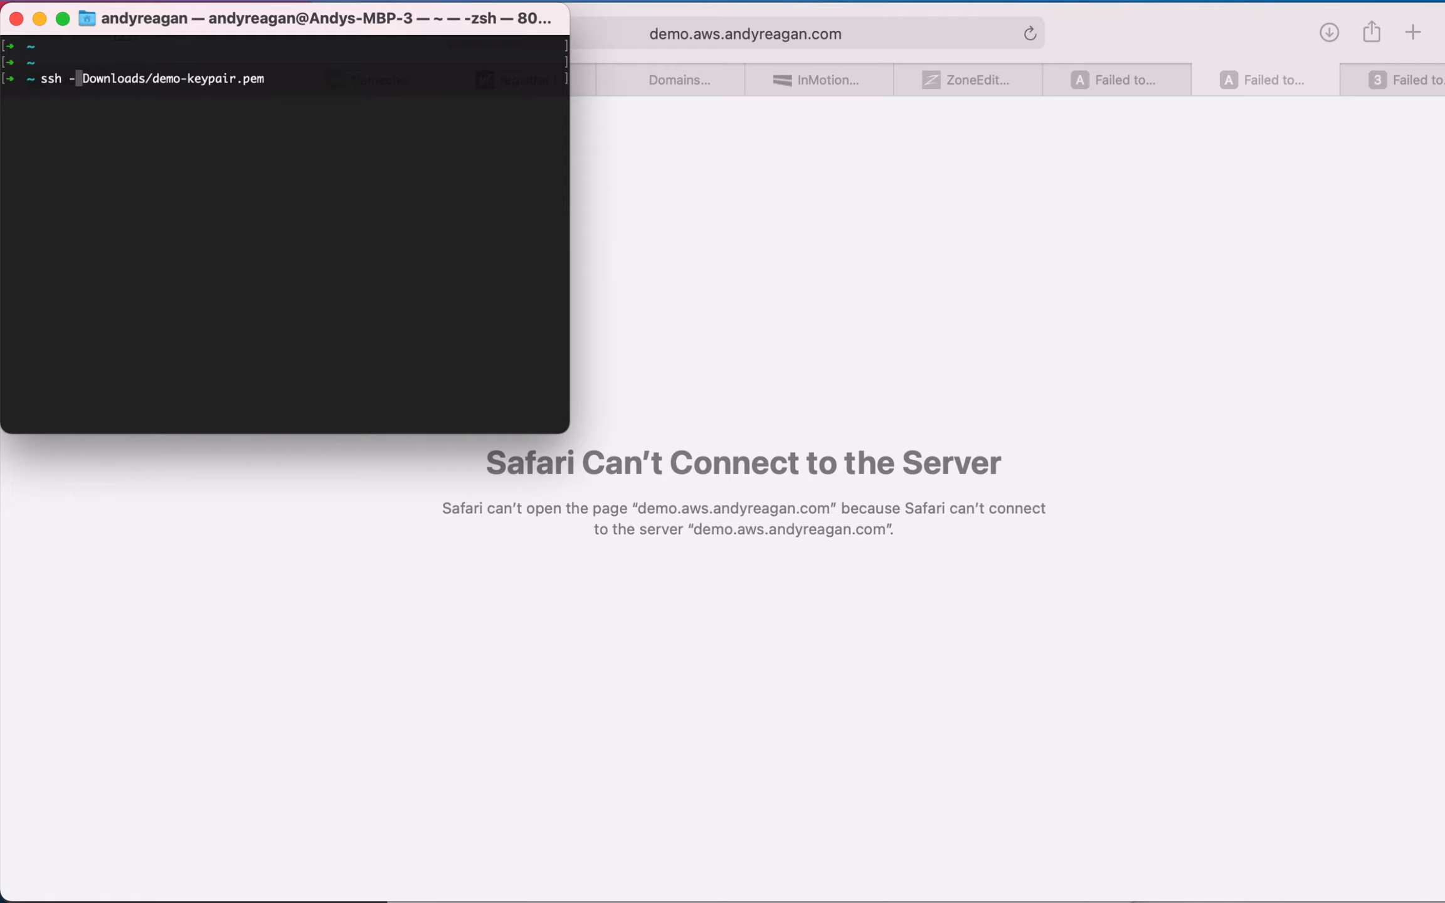
pyautogui.hotkey('ctrl', 'e')
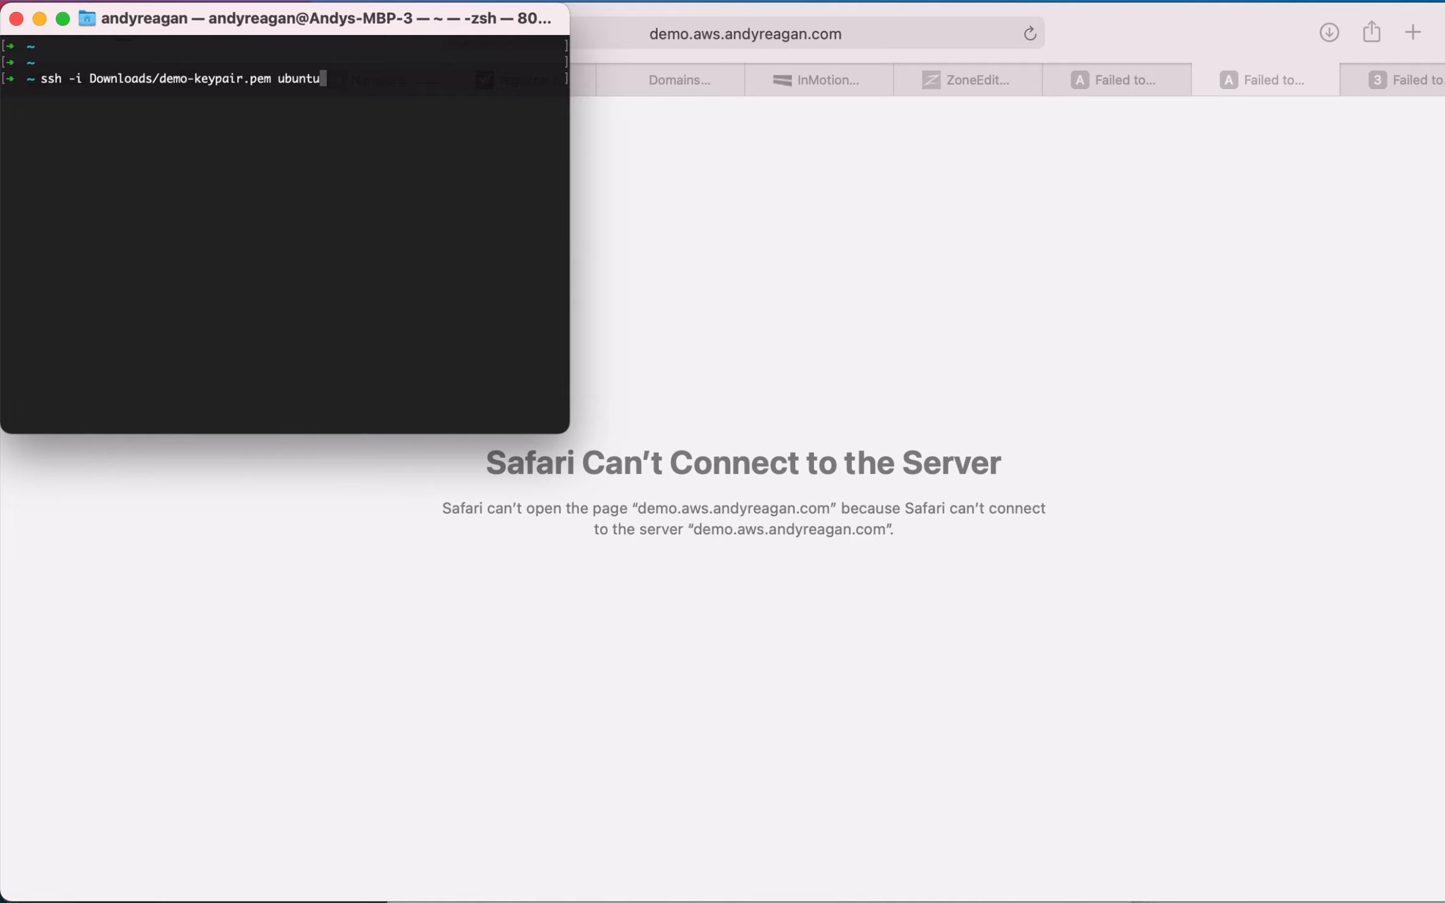
# - In the browser's EC2 console, open the summary of instance i-047ec498111eb5f27 and copy its public IPv4 DNS name
pyautogui.click(1024, 408)
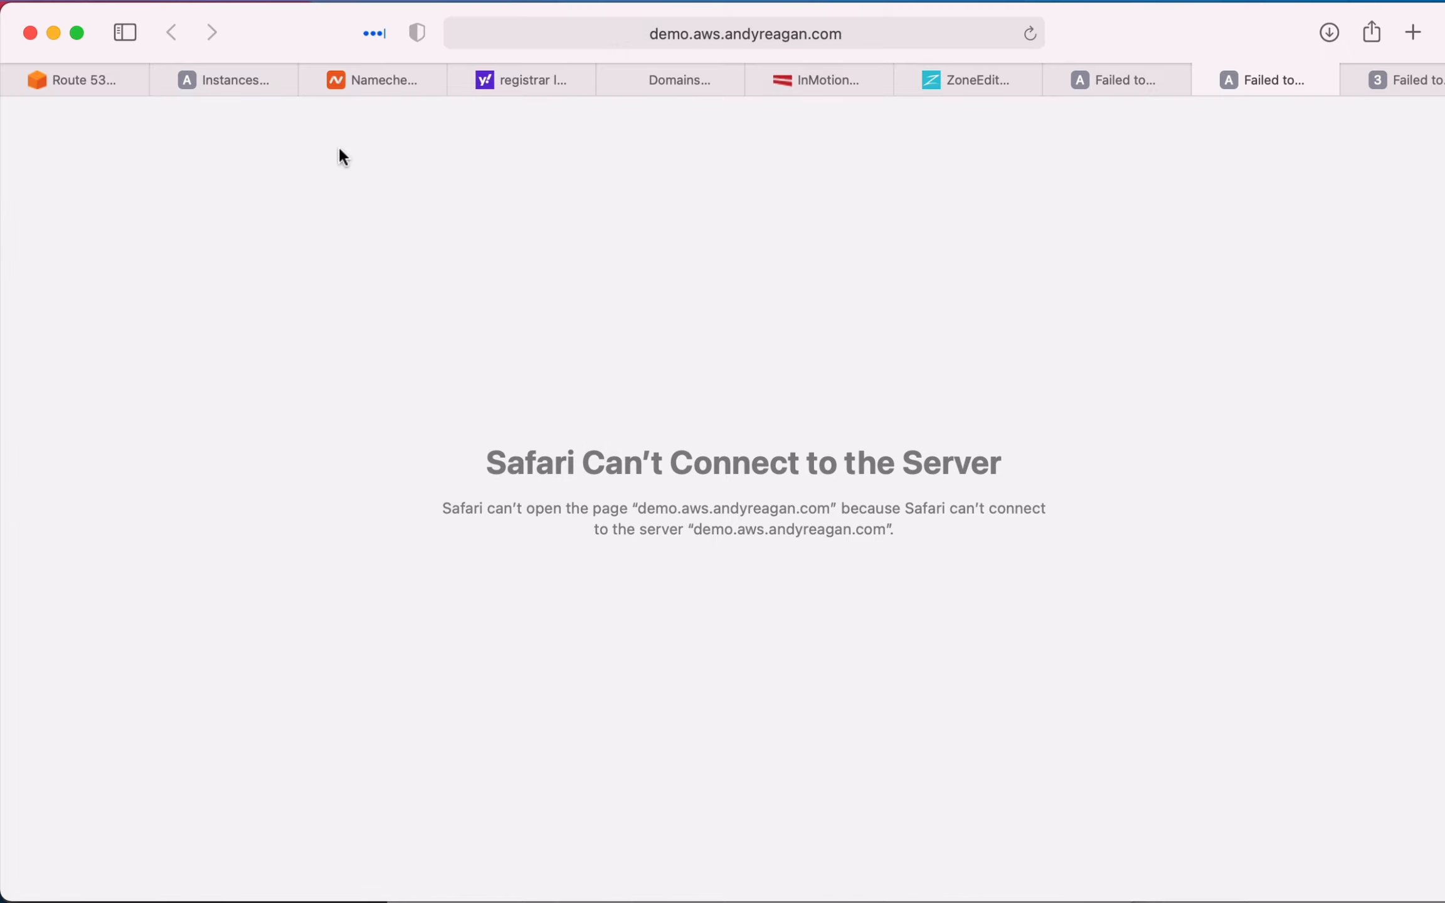
pyautogui.click(207, 79)
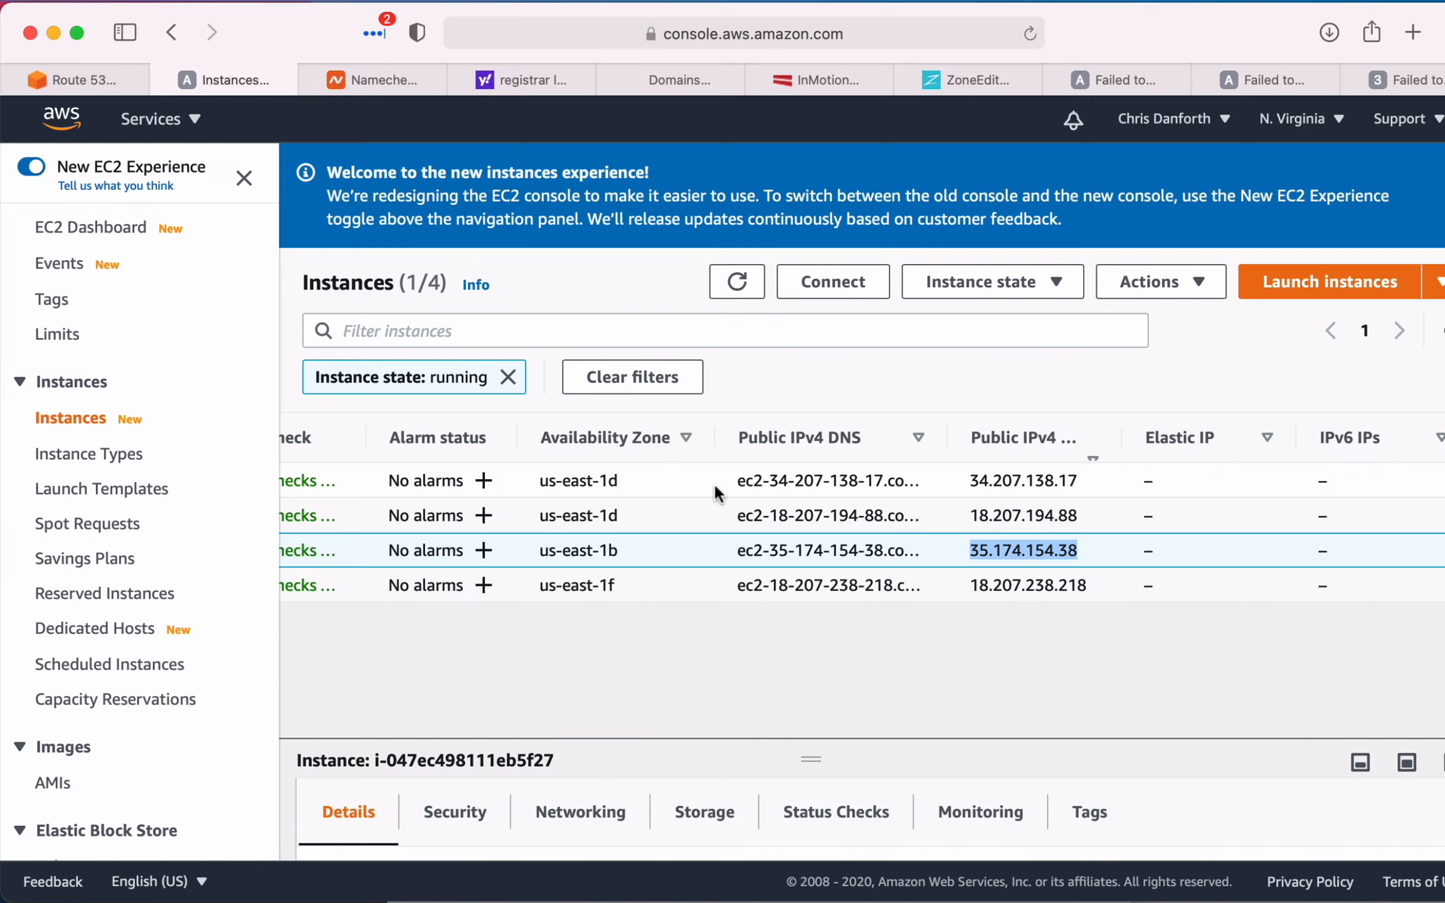
pyautogui.click(749, 551)
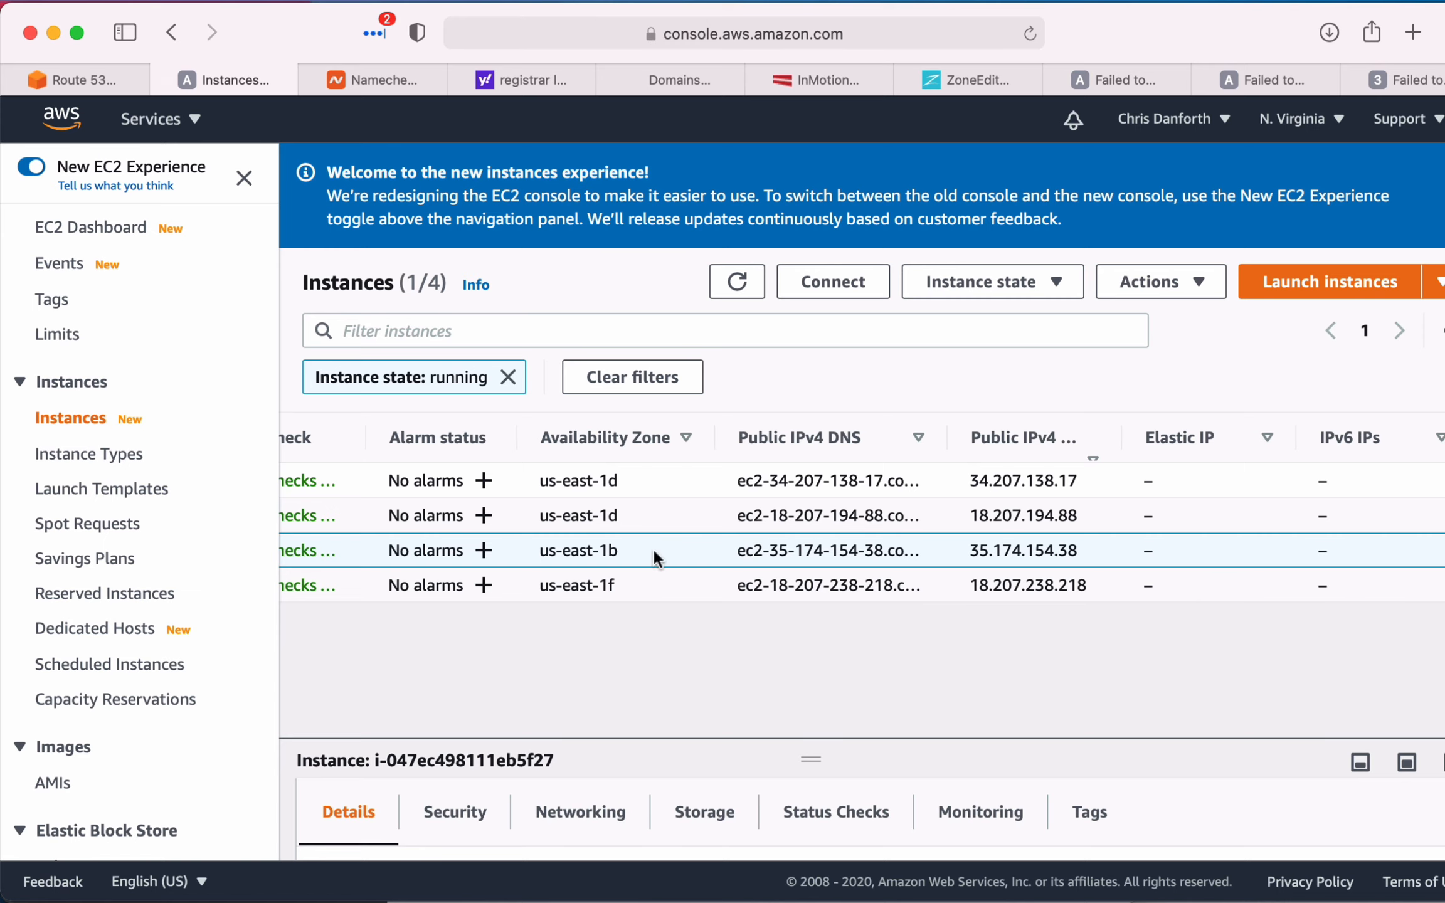
pyautogui.hscroll(-10, 653, 546)
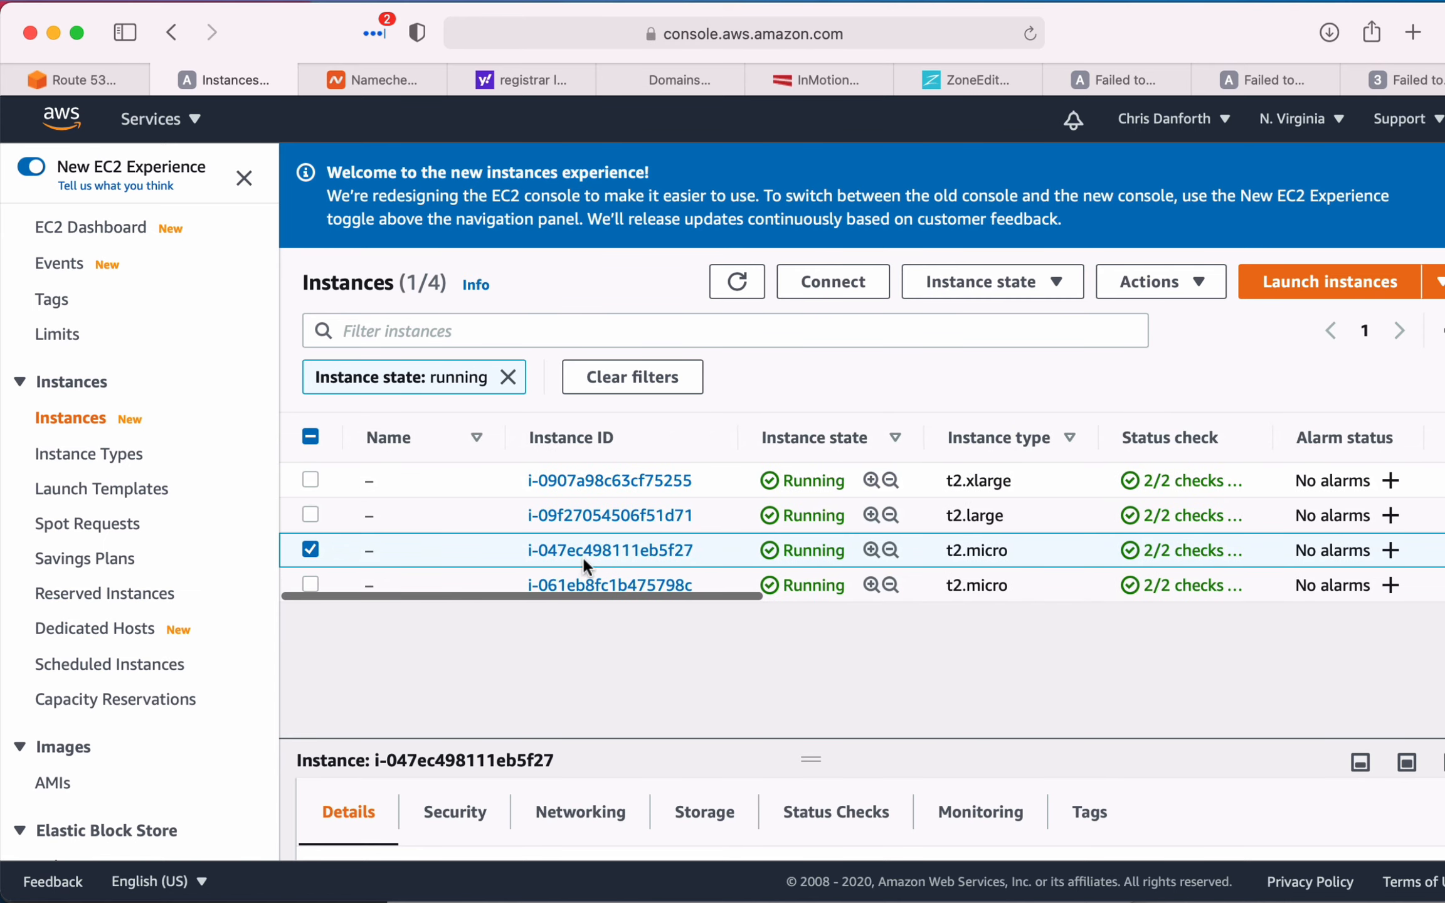
pyautogui.click(582, 543)
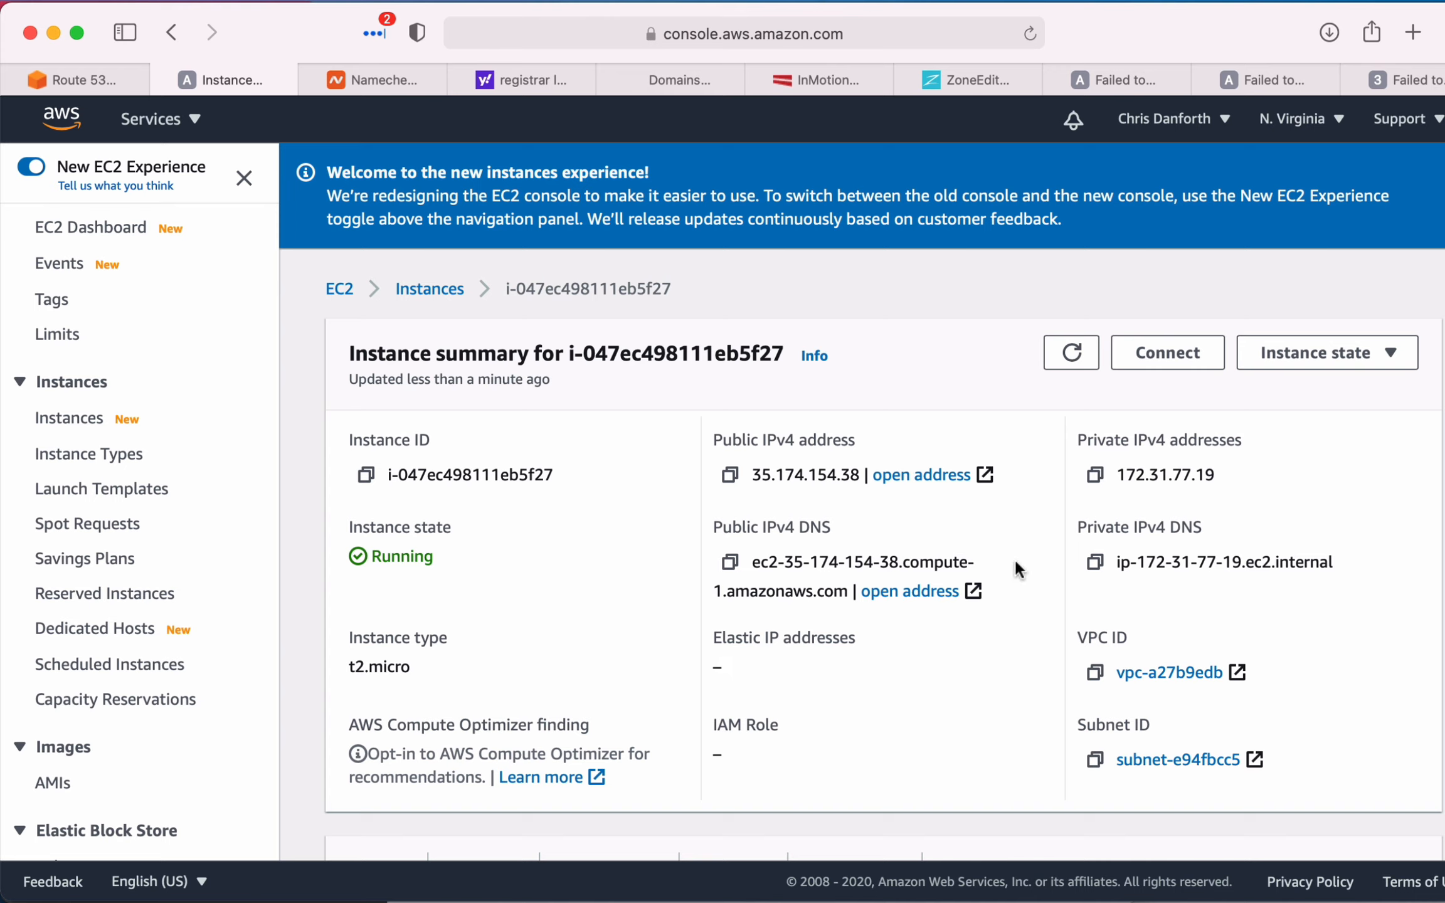
pyautogui.moveTo(750, 564); pyautogui.dragTo(846, 586)
pyautogui.press('super+c')
# - In Terminal, complete the ssh command with the copied DNS name directly after ubuntu@, run it and accept the host's authenticity with yes
pyautogui.press('super+Tab')
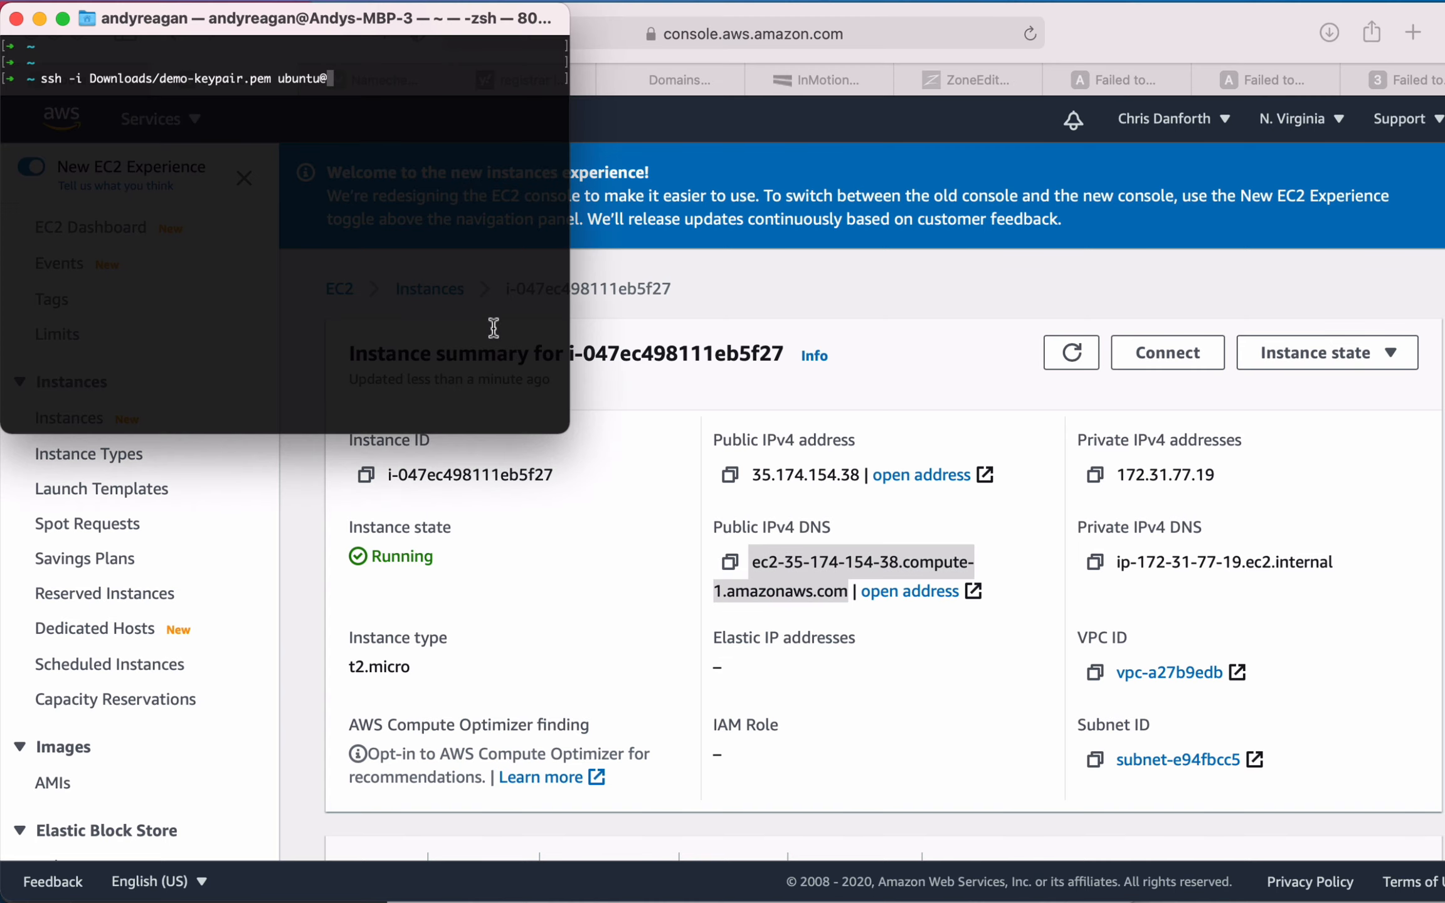
pyautogui.press('super+v')
pyautogui.press('Return')
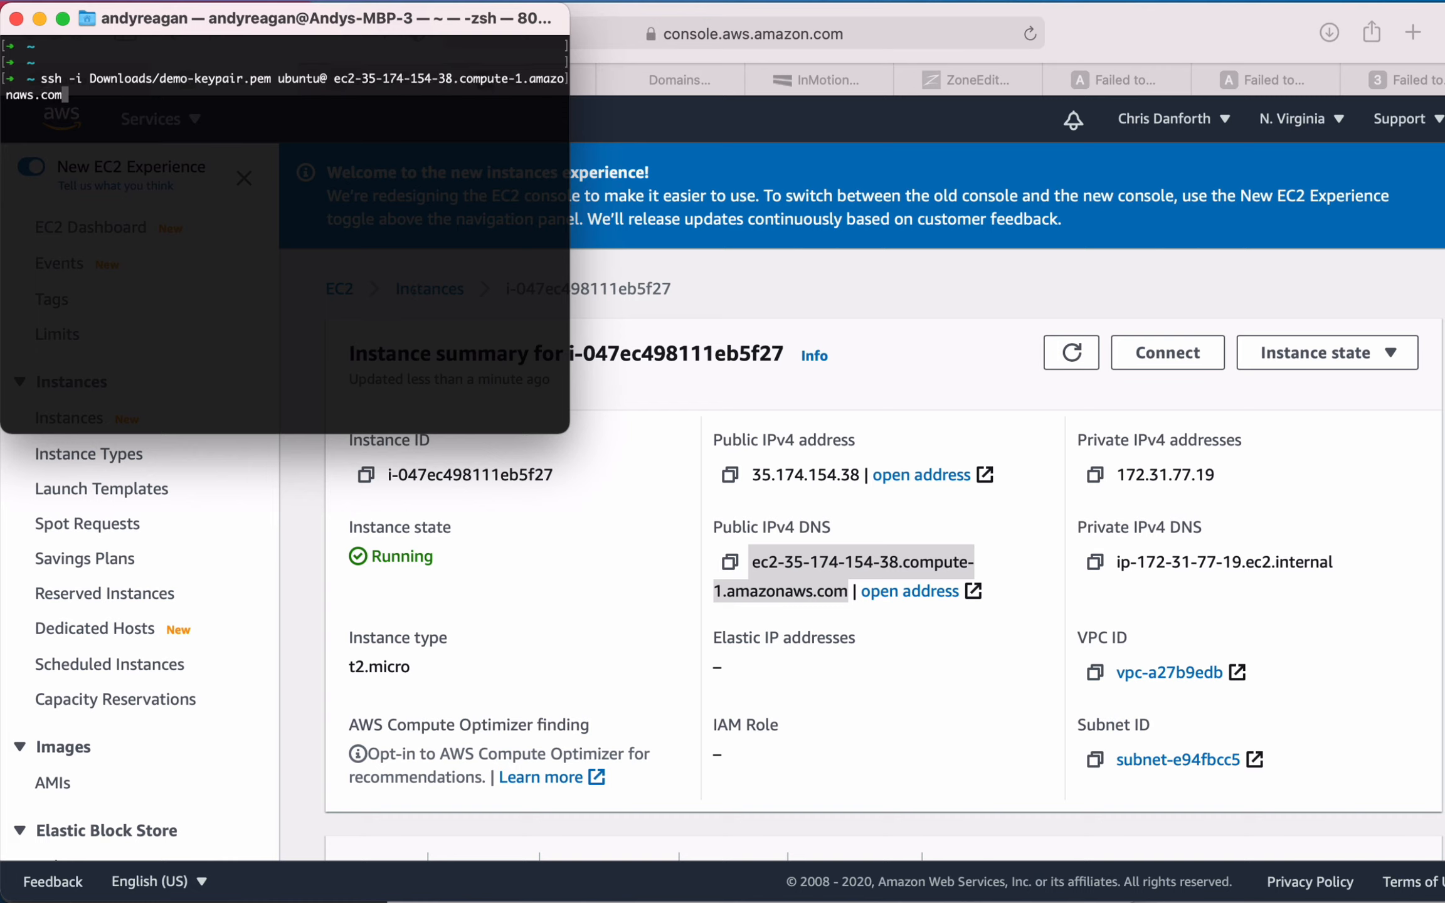
pyautogui.hotkey('ctrl', 'a')
pyautogui.press('Right')
pyautogui.press('Right')
pyautogui.press('Right')
pyautogui.press('Right')
pyautogui.press('Right')
pyautogui.press('Right')
pyautogui.press('Right')
pyautogui.press('Right')
pyautogui.press('Right')
pyautogui.press('Right')
pyautogui.press('Right')
pyautogui.press('Right')
pyautogui.press('Right')
pyautogui.press('Right')
pyautogui.press('Right')
pyautogui.press('Right')
pyautogui.press('Right')
pyautogui.press('Right')
pyautogui.press('Right')
pyautogui.press('Right')
pyautogui.press('Right')
pyautogui.press('Right')
pyautogui.press('Right')
pyautogui.press('Right')
pyautogui.press('Right')
pyautogui.press('Right')
pyautogui.press('Right')
pyautogui.press('Right')
pyautogui.press('Right')
pyautogui.press('Right')
pyautogui.press('Right')
pyautogui.press('Right')
pyautogui.press('Right')
pyautogui.press('Right')
pyautogui.press('Right')
pyautogui.press('Delete')
pyautogui.press('Return')
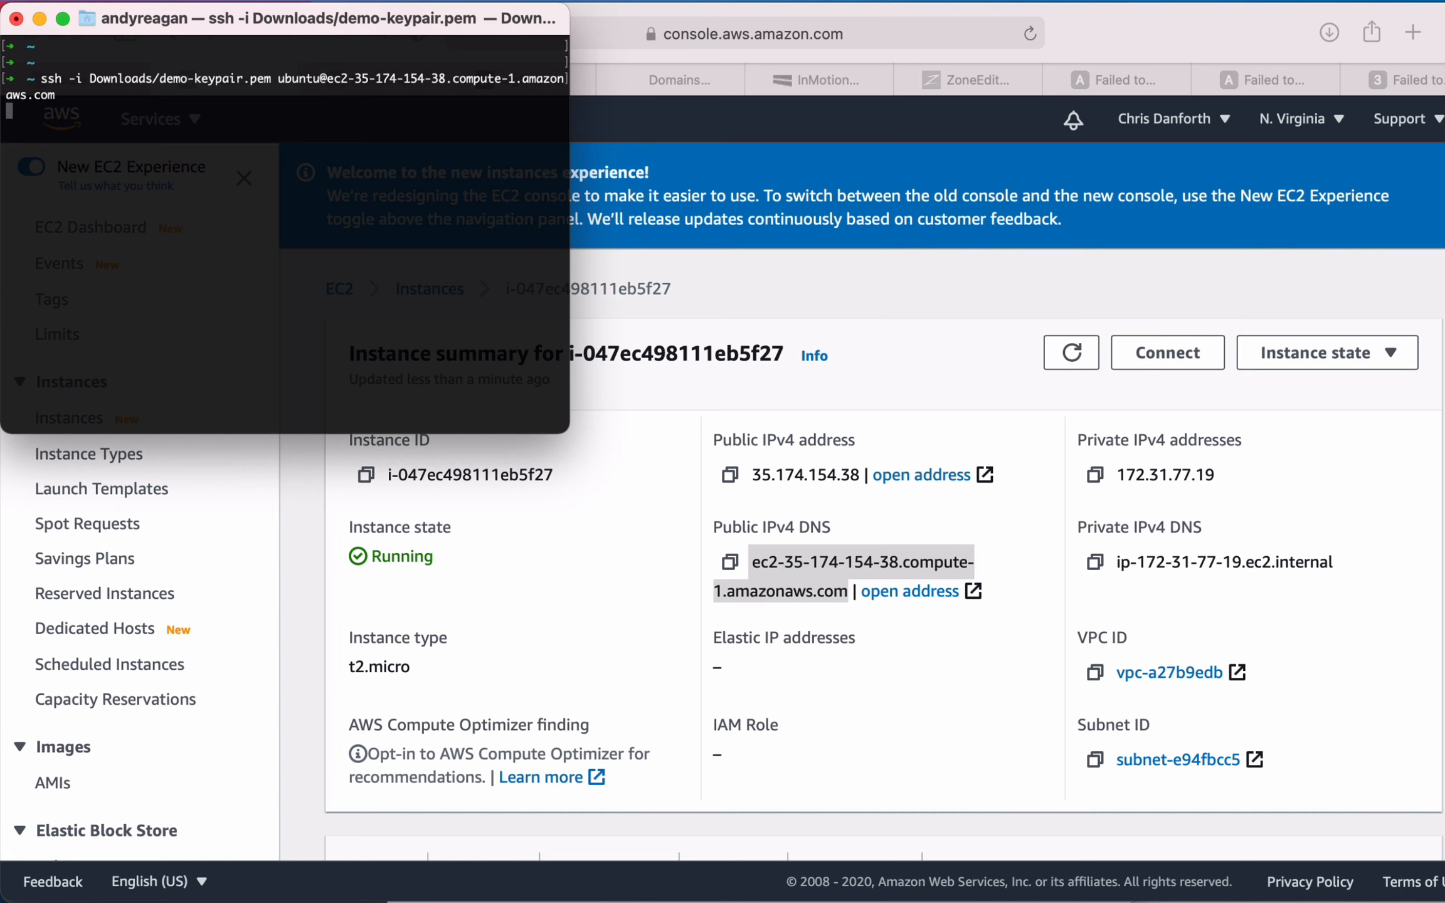
pyautogui.write('yes')
pyautogui.press('Return')
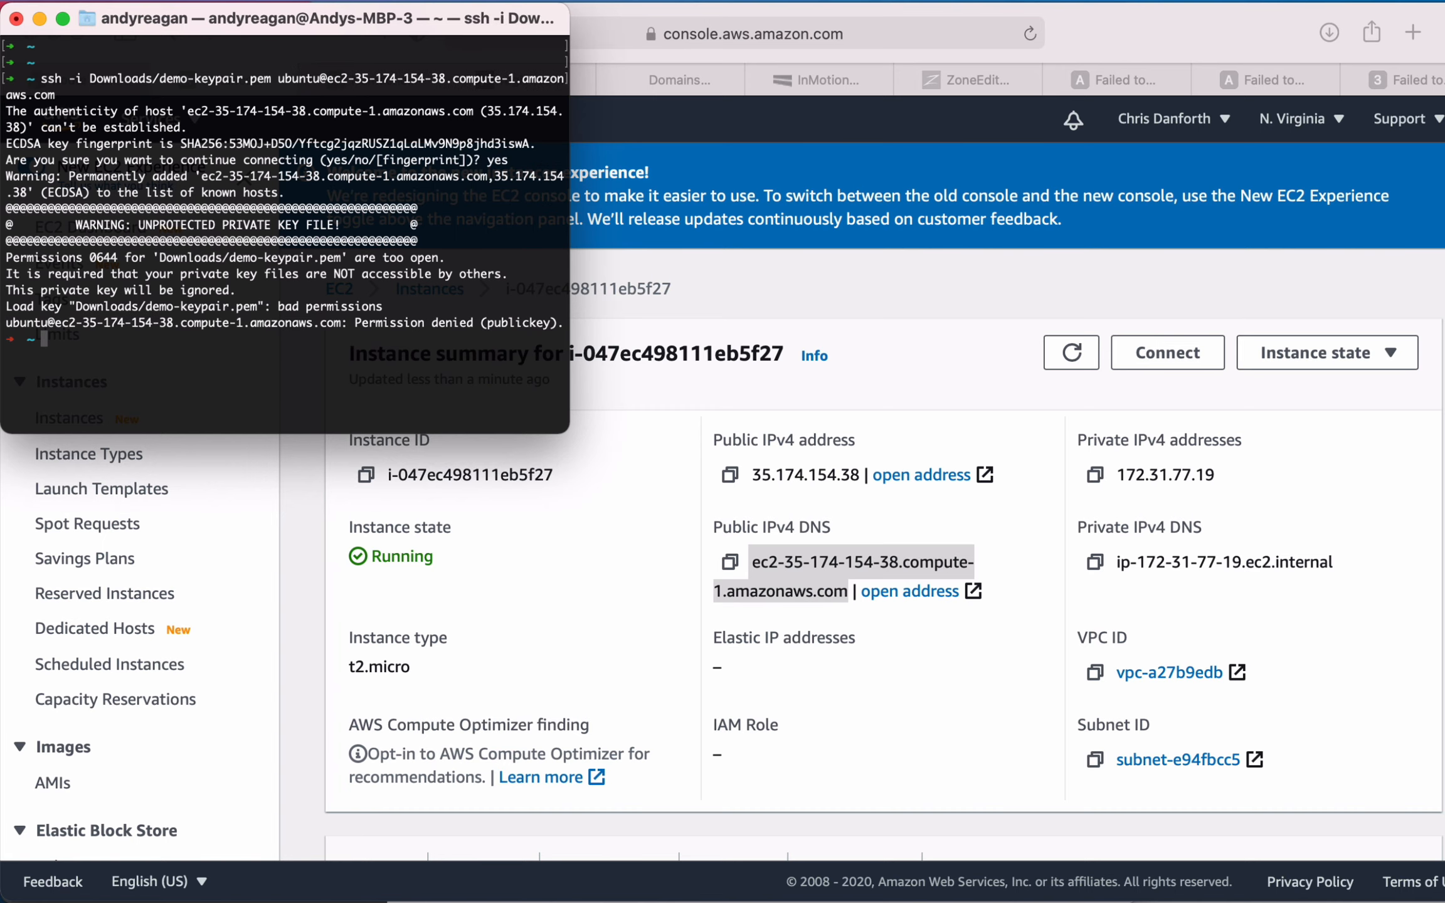
pyautogui.press('Return')
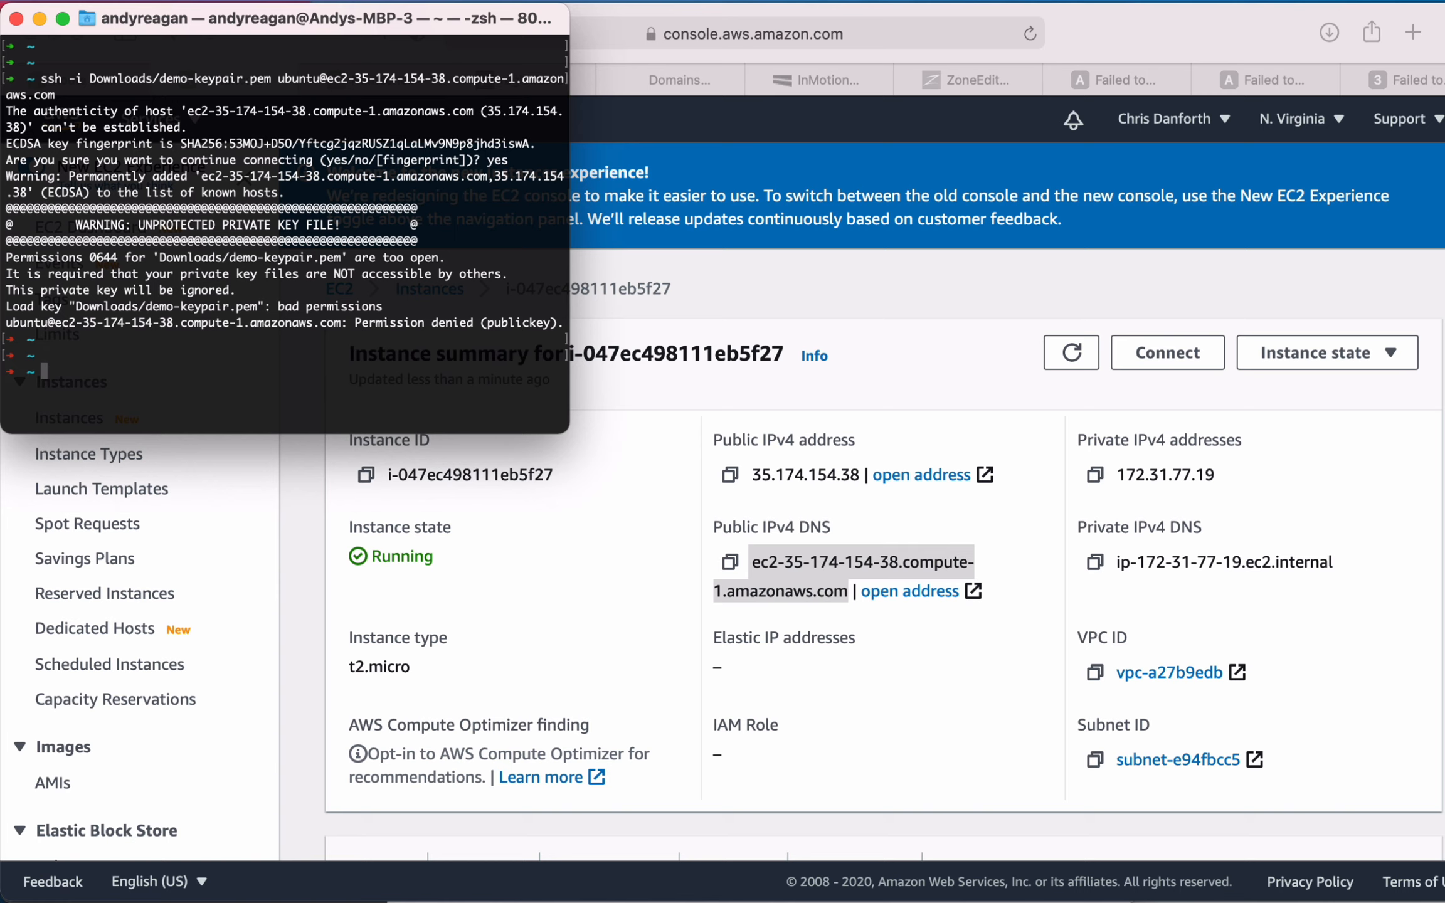
# - Restrict the key file's permissions with chmod 400 Downloads/demo-keypair.pem
pyautogui.write('chmod 400 Dow')
pyautogui.press('Tab')
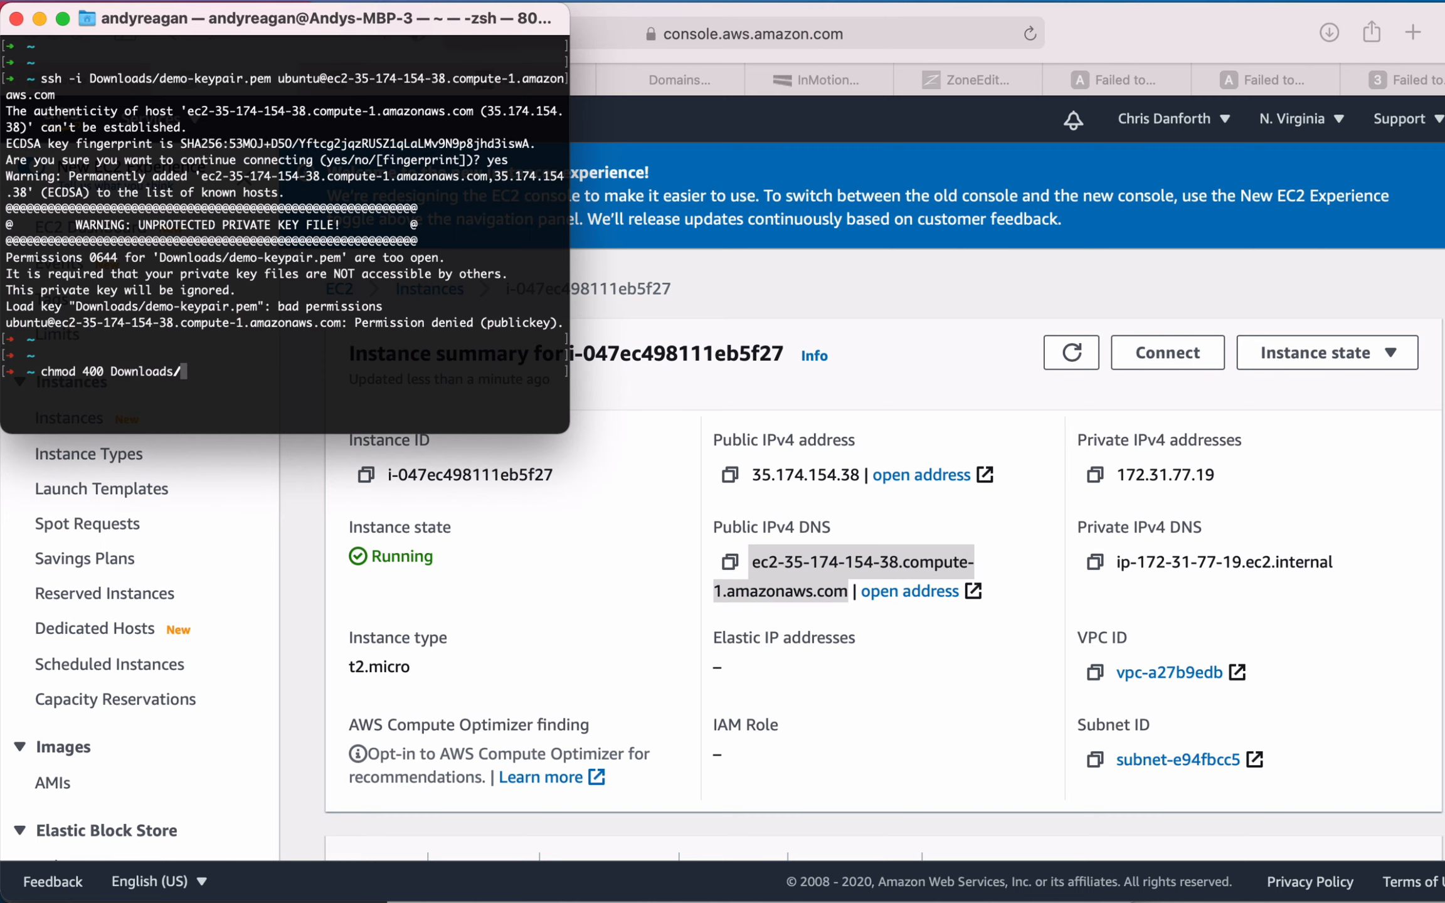
pyautogui.write('a')
pyautogui.press('Tab')
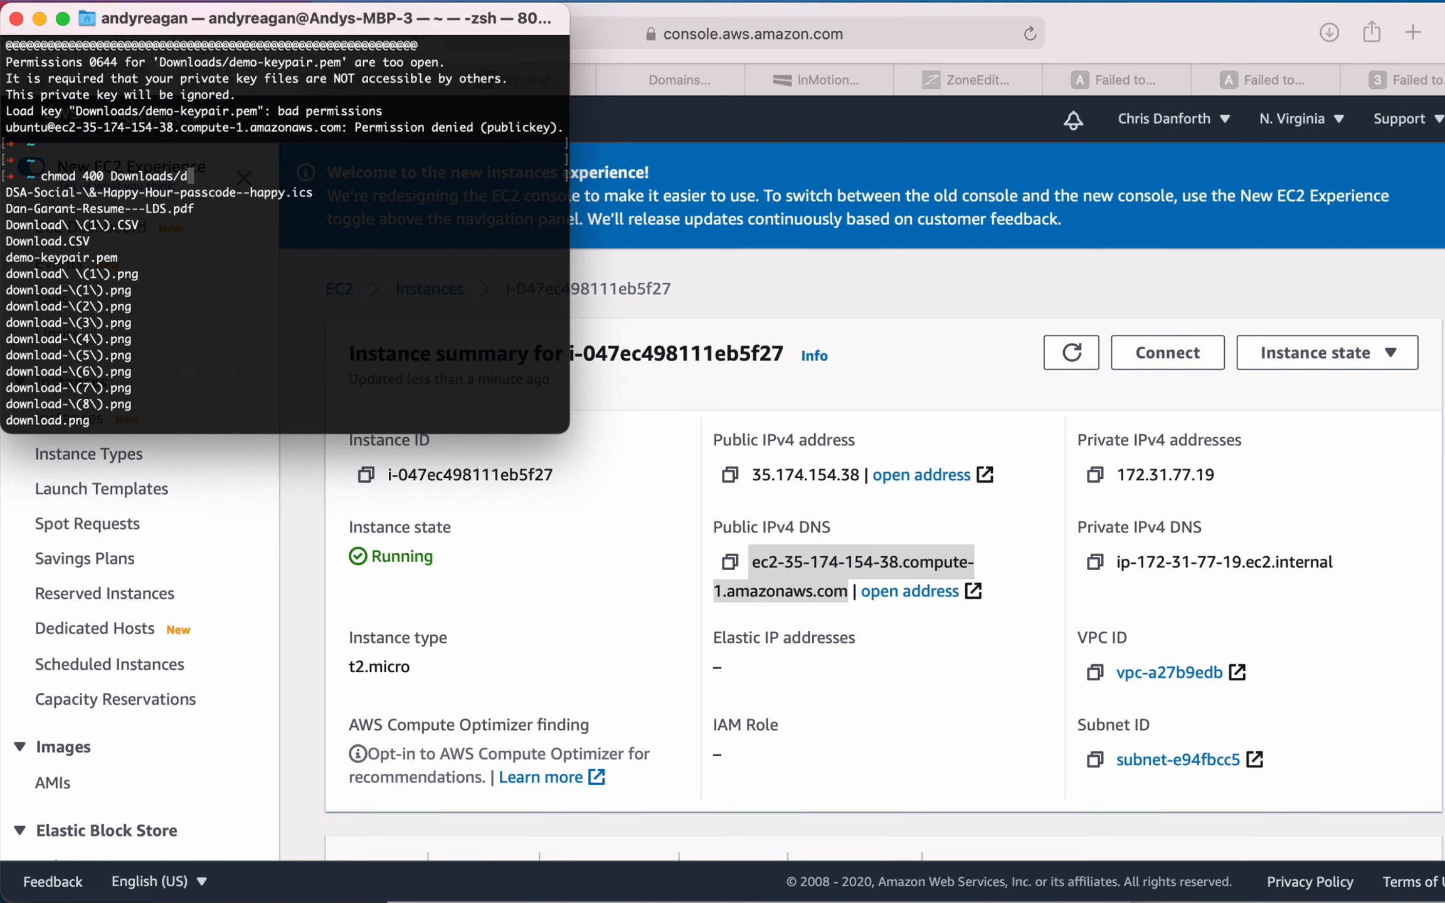
pyautogui.write('e')
pyautogui.press('Tab')
pyautogui.press('Return')
# - Rerun the earlier ssh command to log in to the EC2 instance as ubuntu
pyautogui.press('Up')
pyautogui.press('Up')
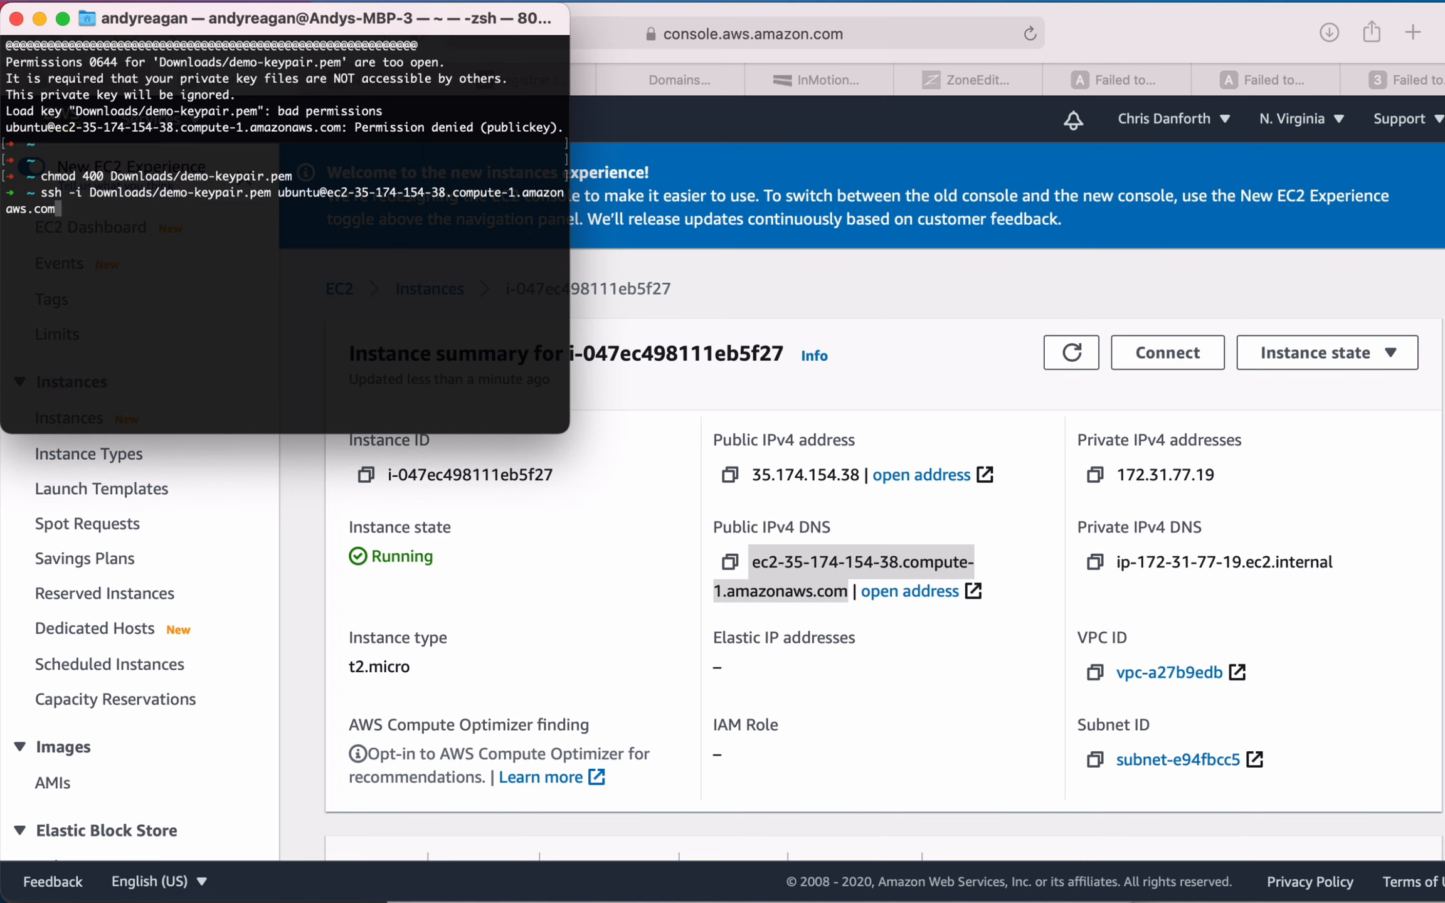
pyautogui.press('Return')
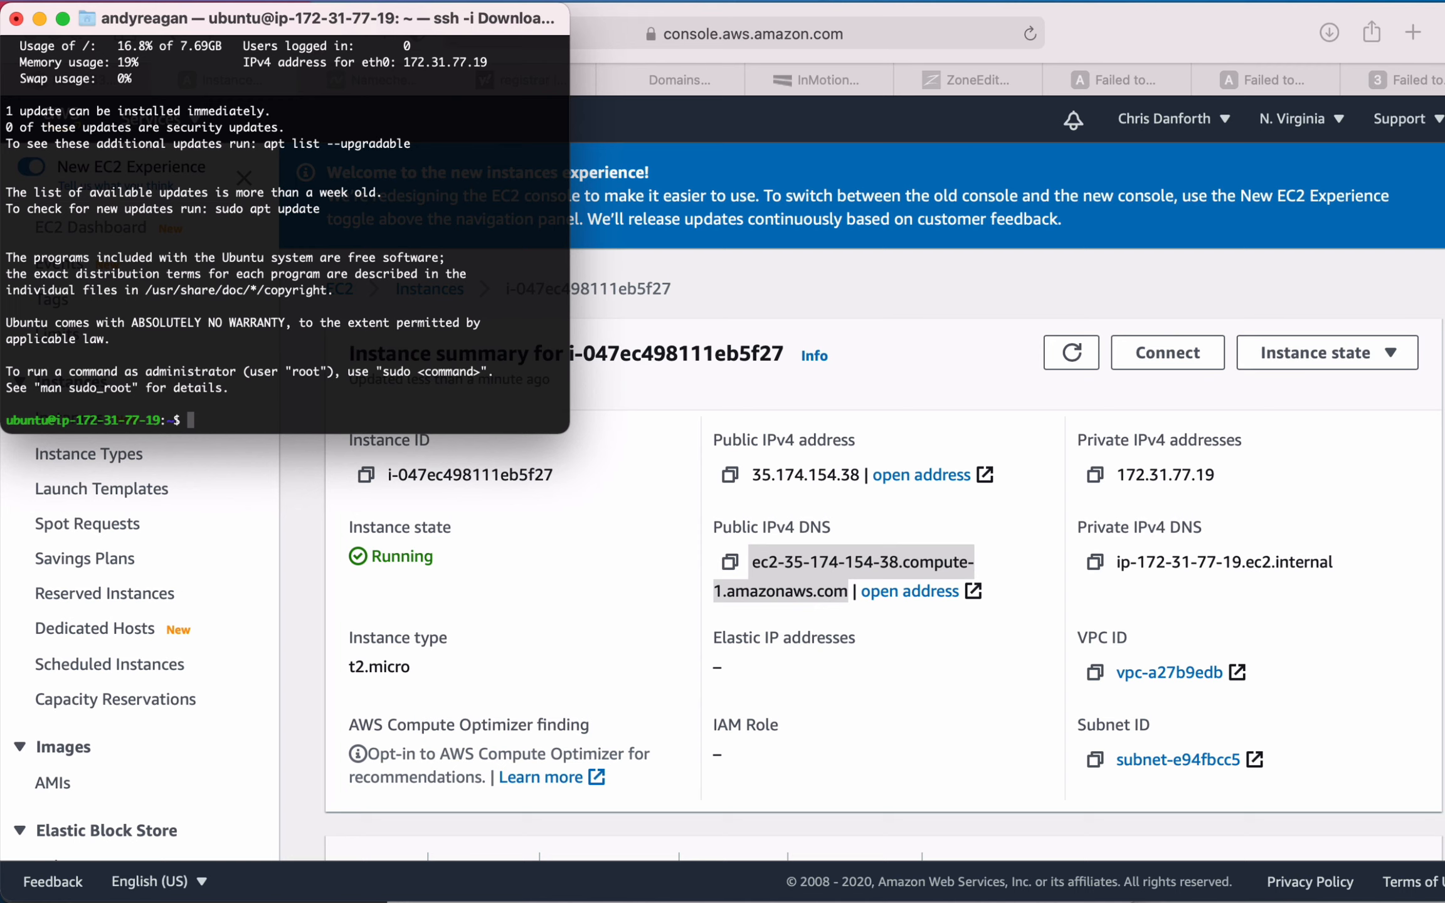
pyautogui.press('Return')
pyautogui.press('Return')
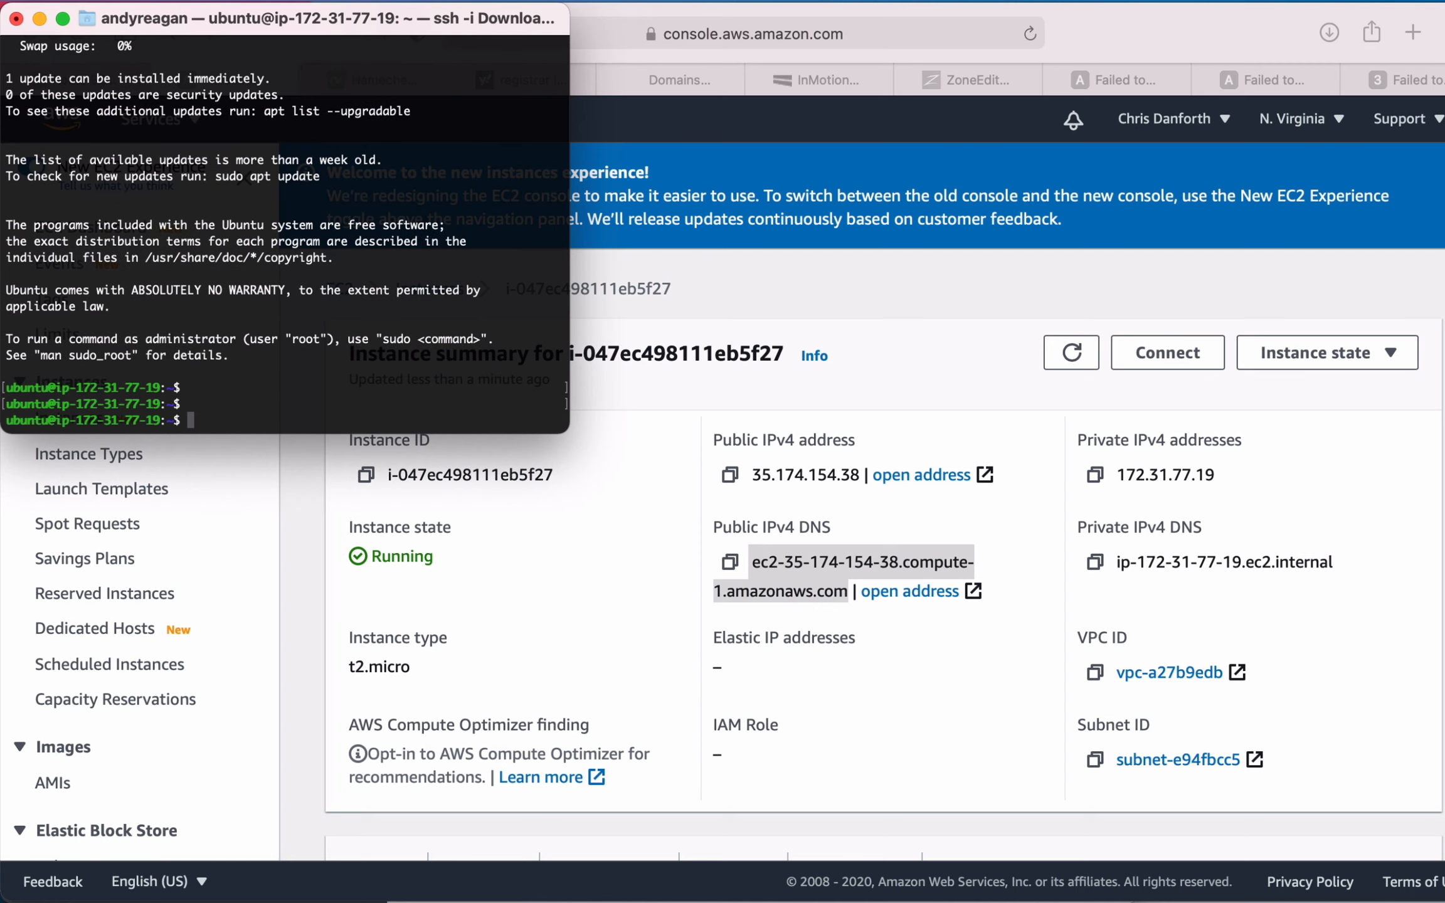
# - Install nginx on the server with sudo apt-get install nginx and agree to continue the installation
pyautogui.write('sudo apt-get install nginx')
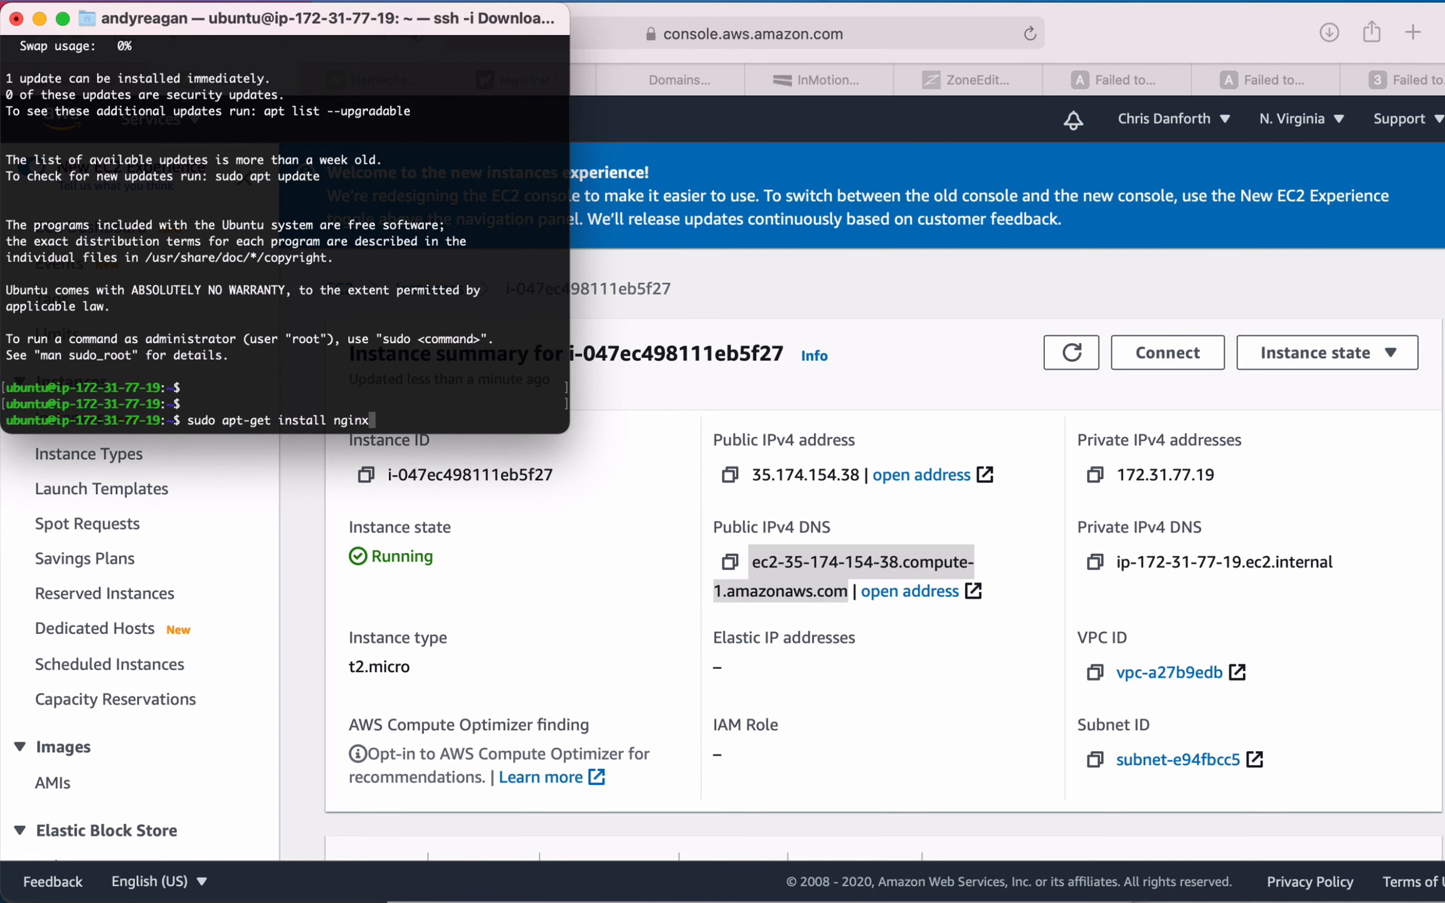
pyautogui.press('Return')
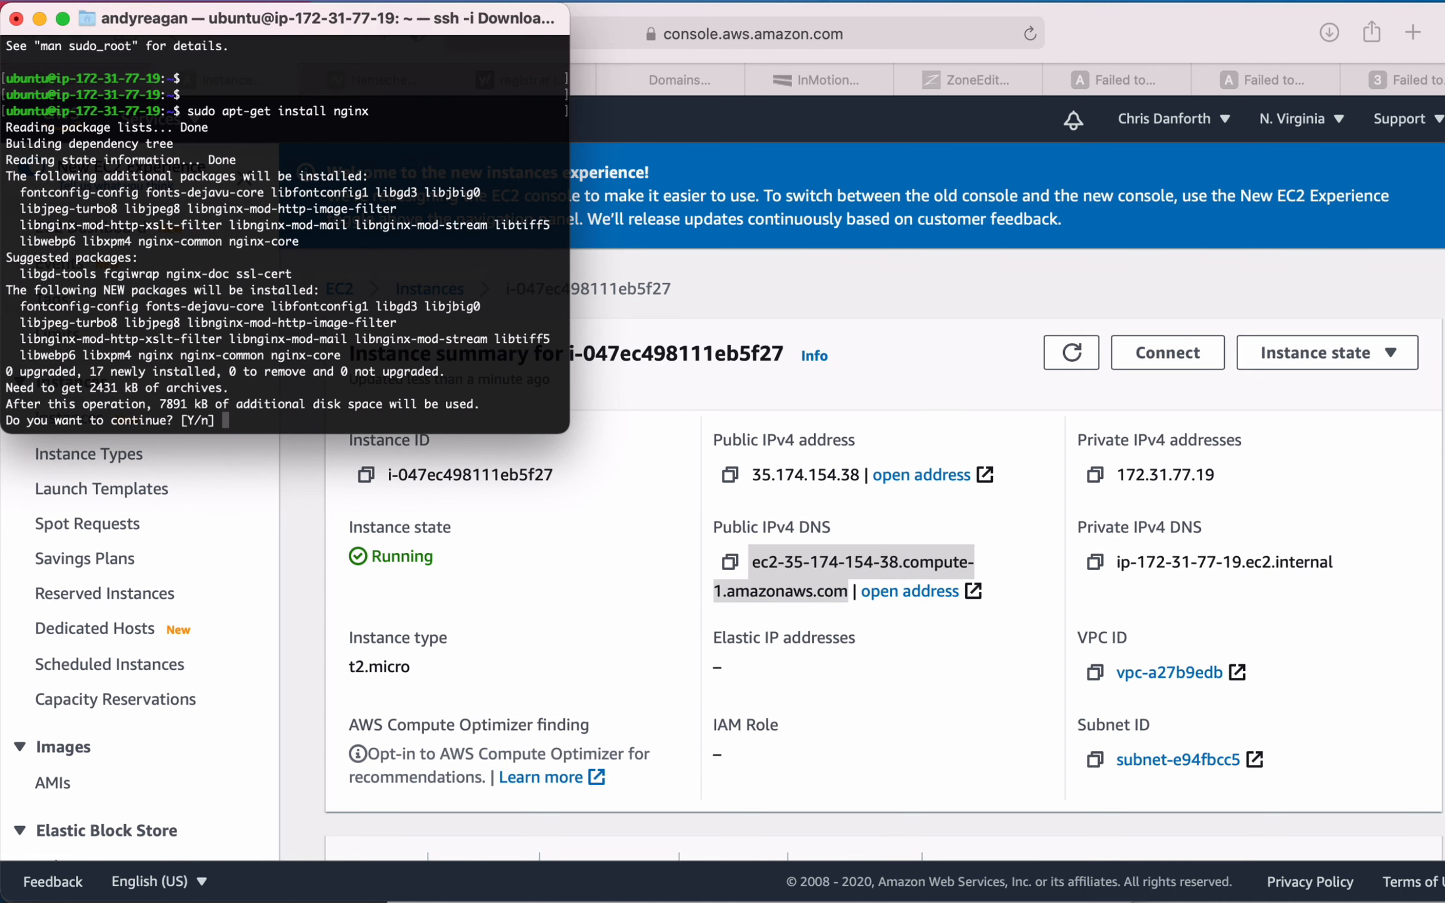
pyautogui.write('y')
pyautogui.press('Return')
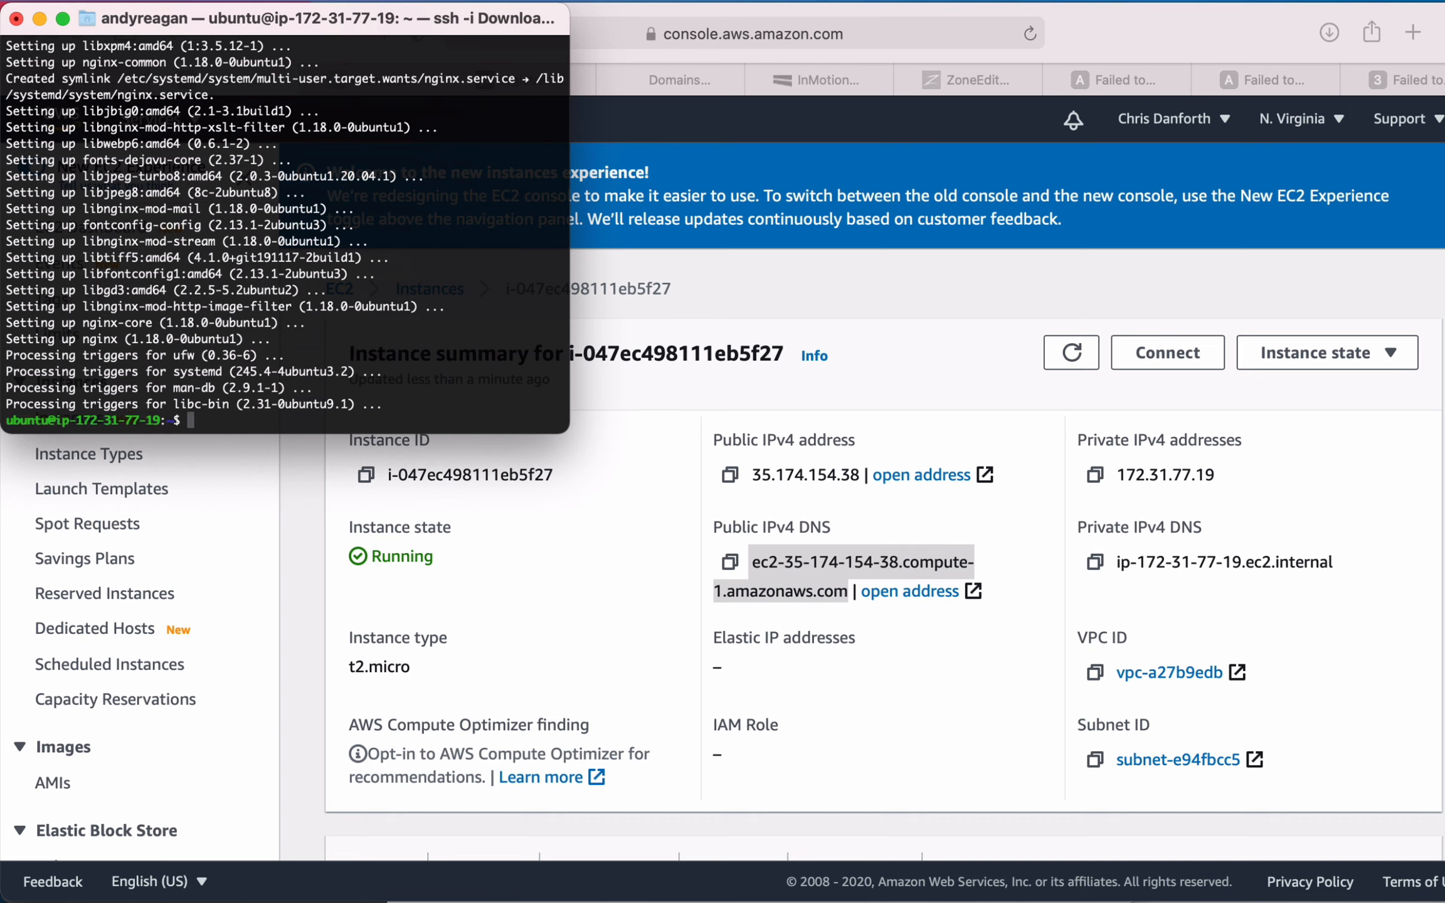
pyautogui.write('ervice nginx start')
pyautogui.press('Return')
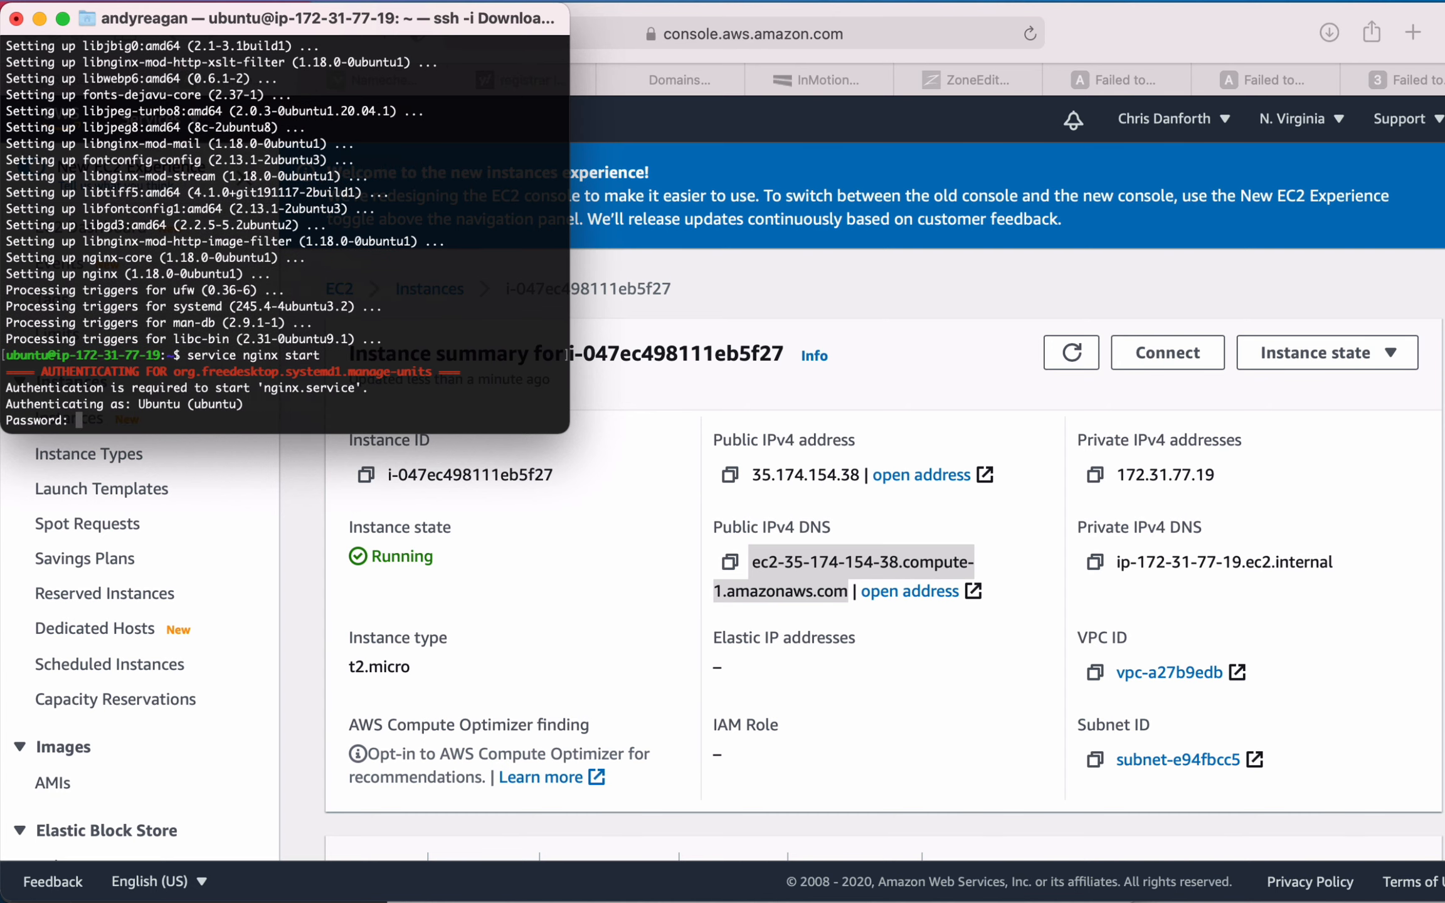
pyautogui.hotkey('ctrl', 'c')
pyautogui.press('Return')
pyautogui.press('Return')
# - Start the web server with root privileges using sudo service nginx start
pyautogui.press('Up')
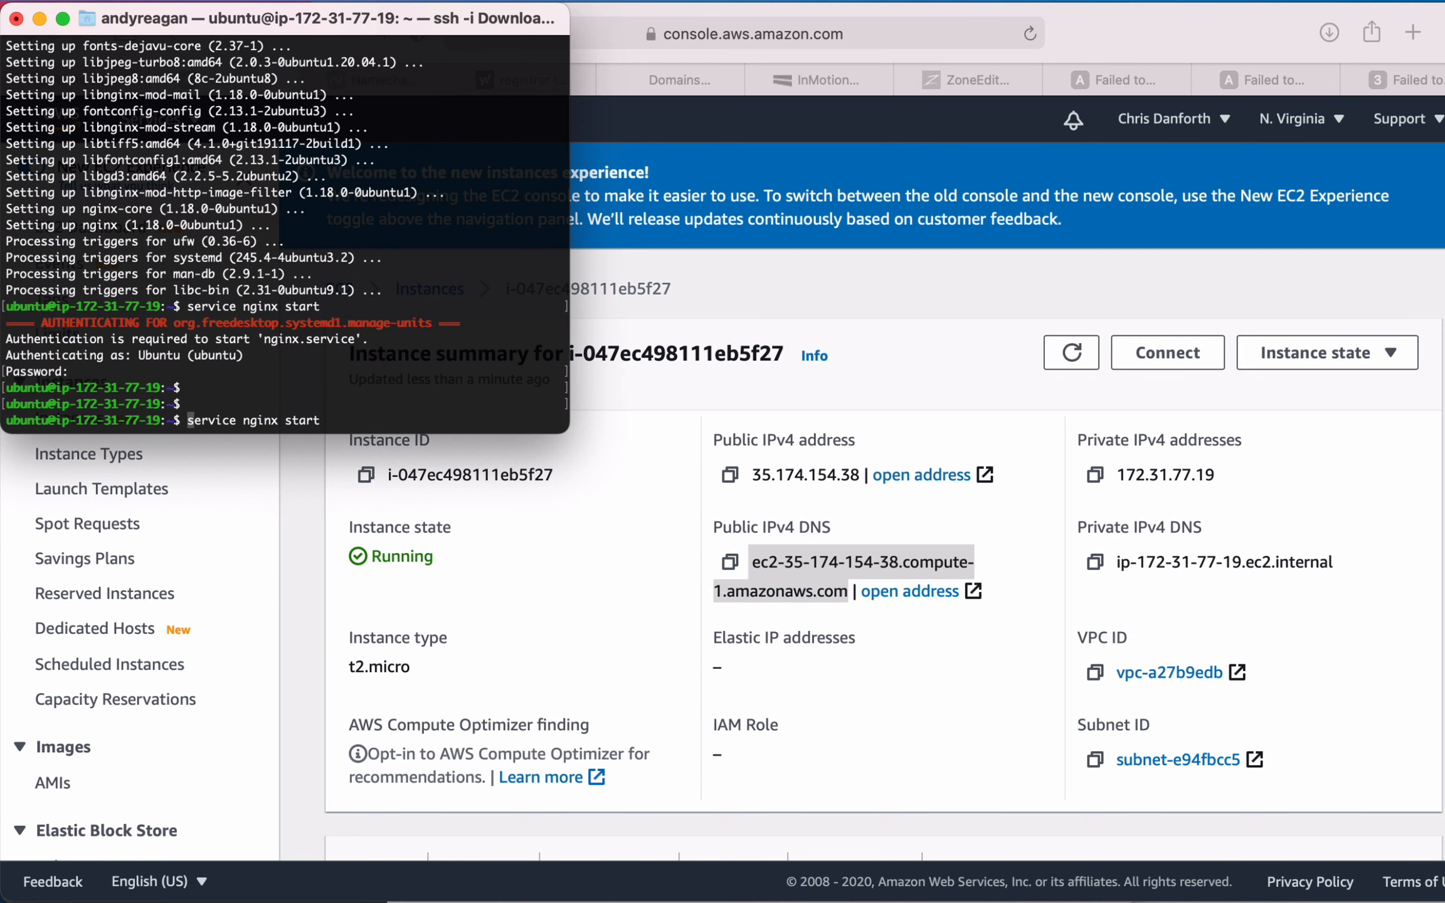
pyautogui.hotkey('ctrl', 'a')
pyautogui.write('sudo')
pyautogui.press('Return')
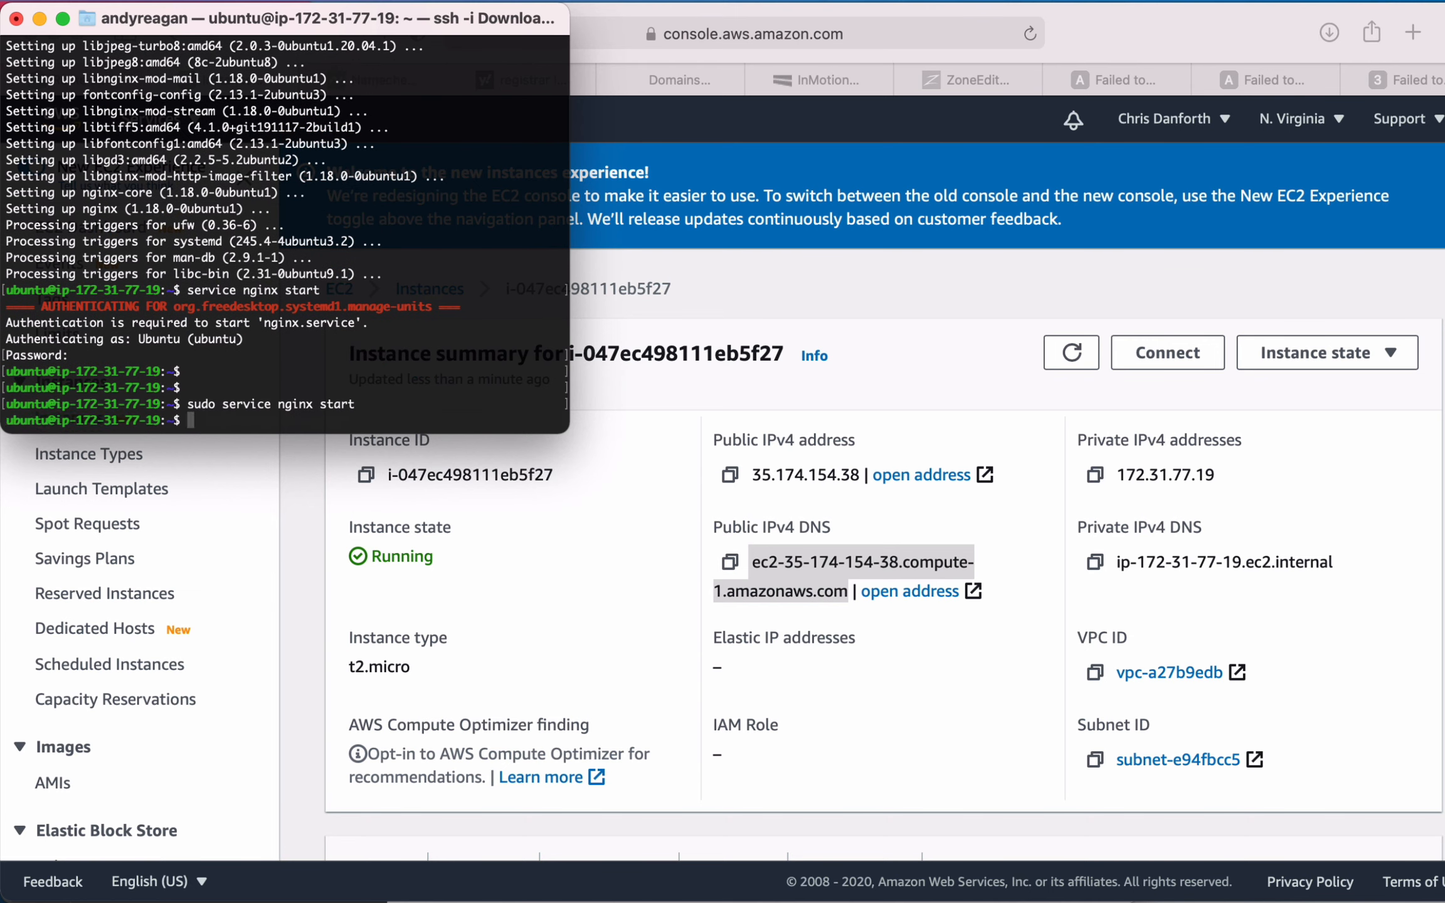
pyautogui.press('Return')
pyautogui.press('Return')
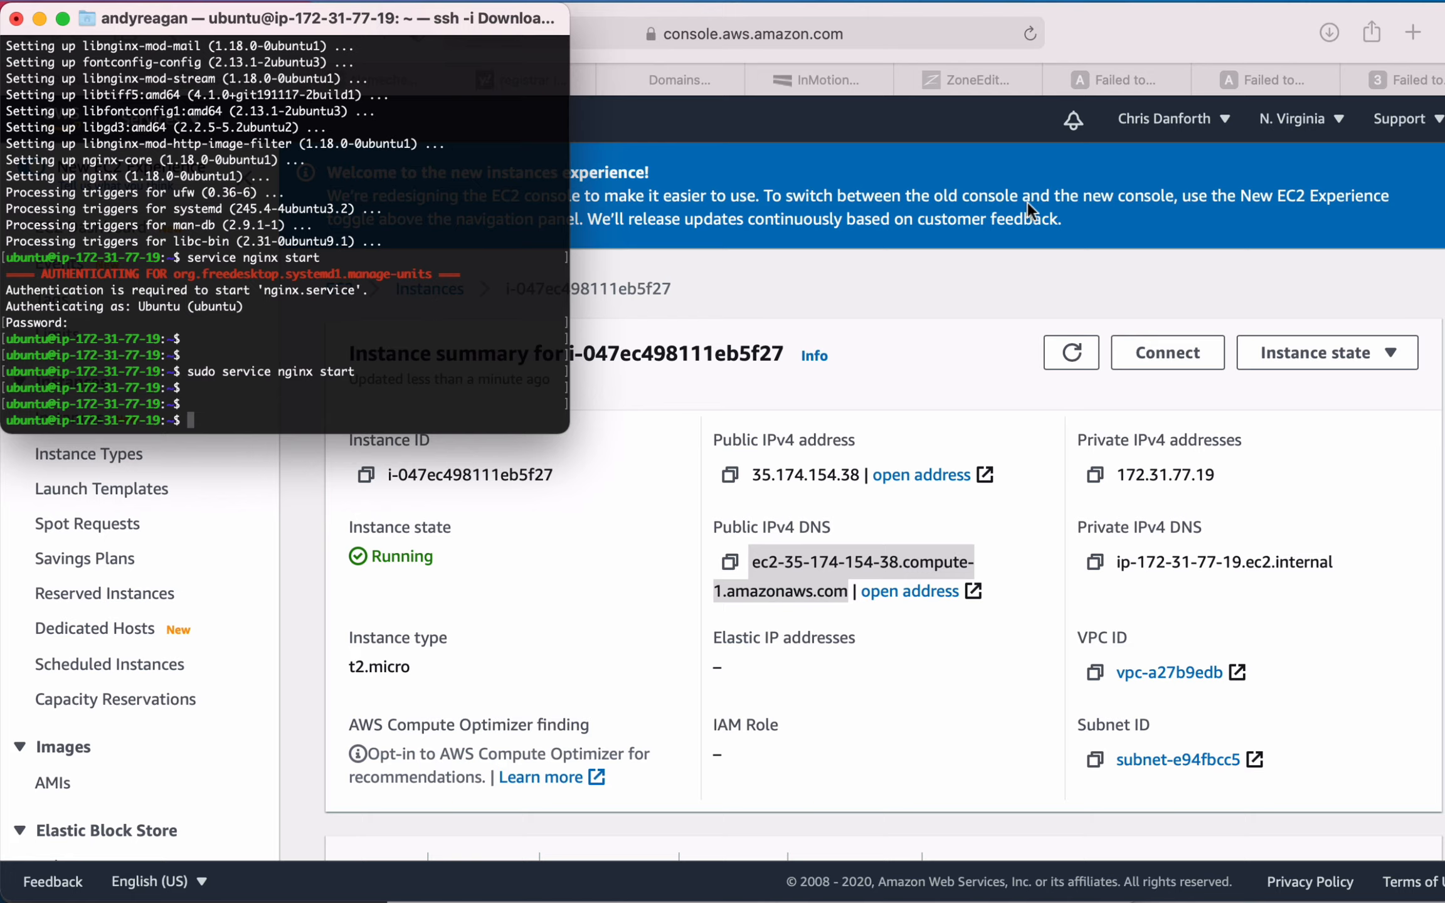
# - In the browser, reload the pages already open for the instance's public DNS name and for 35.174.154.38
pyautogui.click(1080, 137)
pyautogui.click(1090, 78)
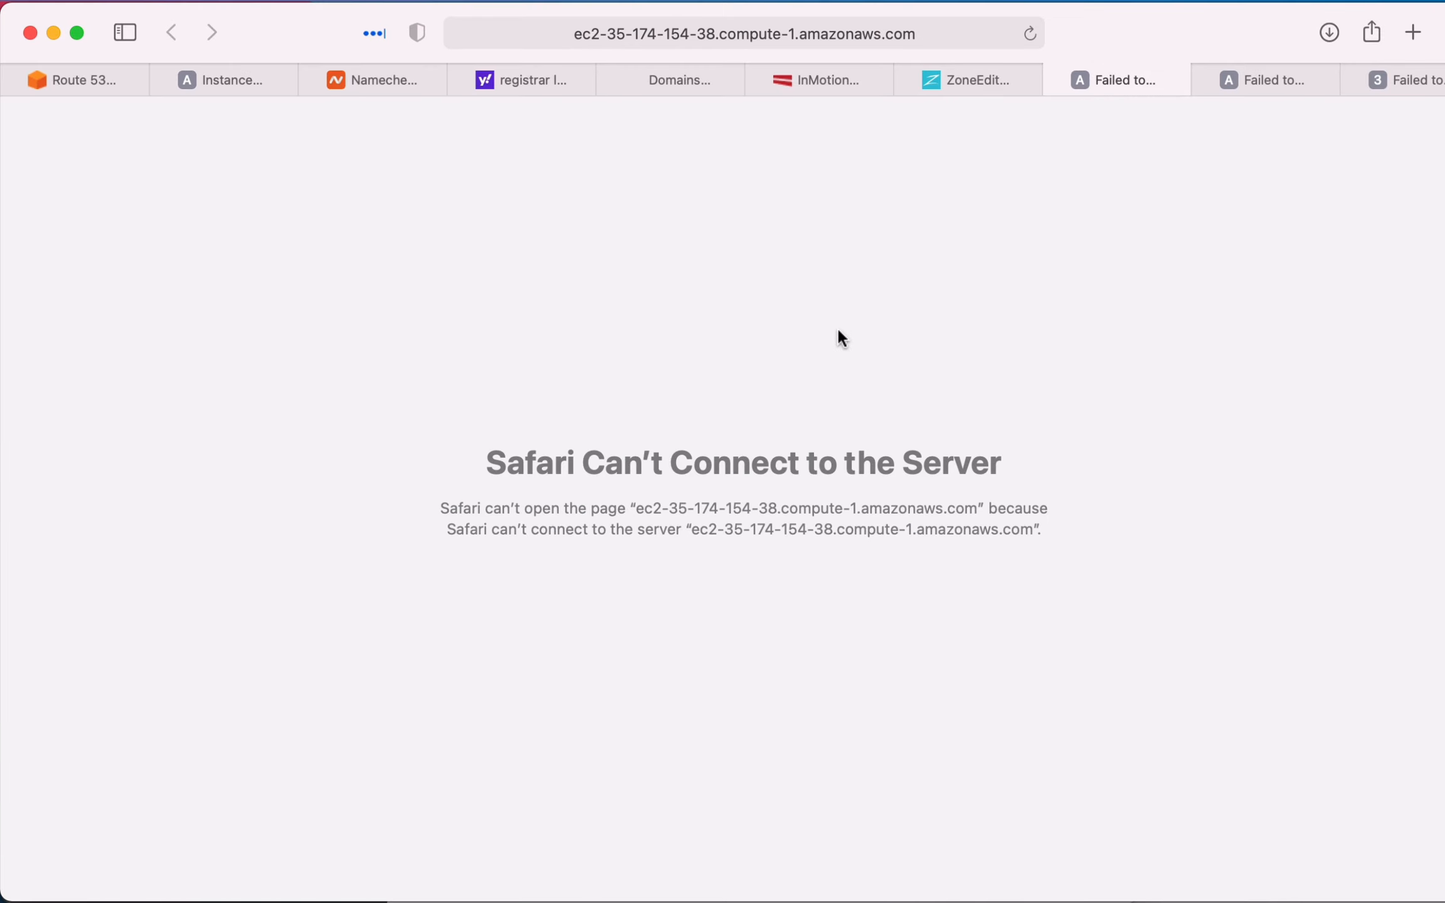
pyautogui.press('super+r')
pyautogui.moveTo(604, 148); pyautogui.dragTo(1025, 439)
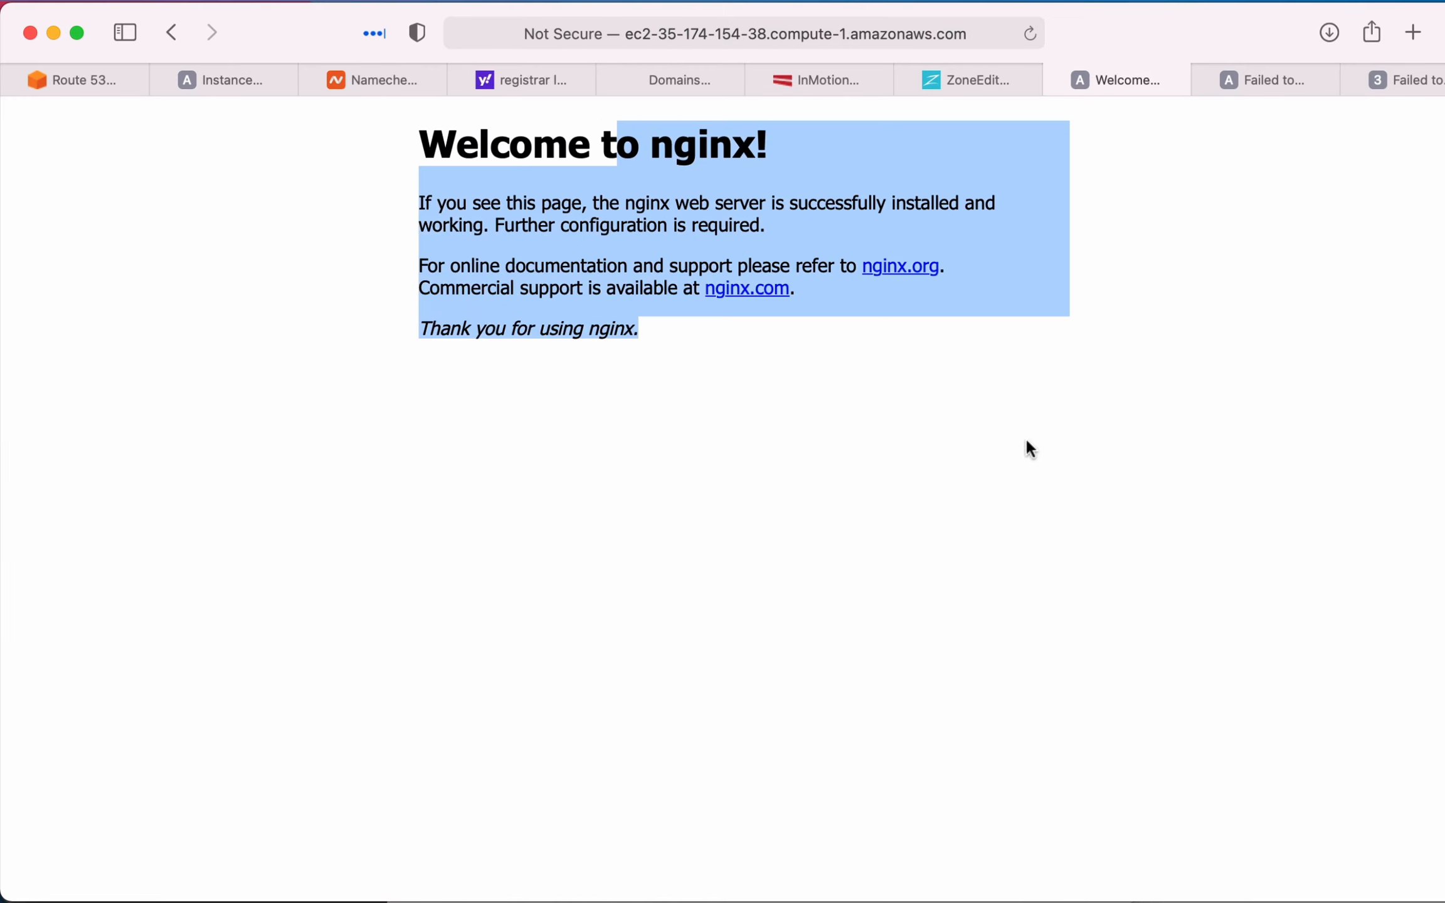
pyautogui.click(1025, 439)
pyautogui.click(1243, 80)
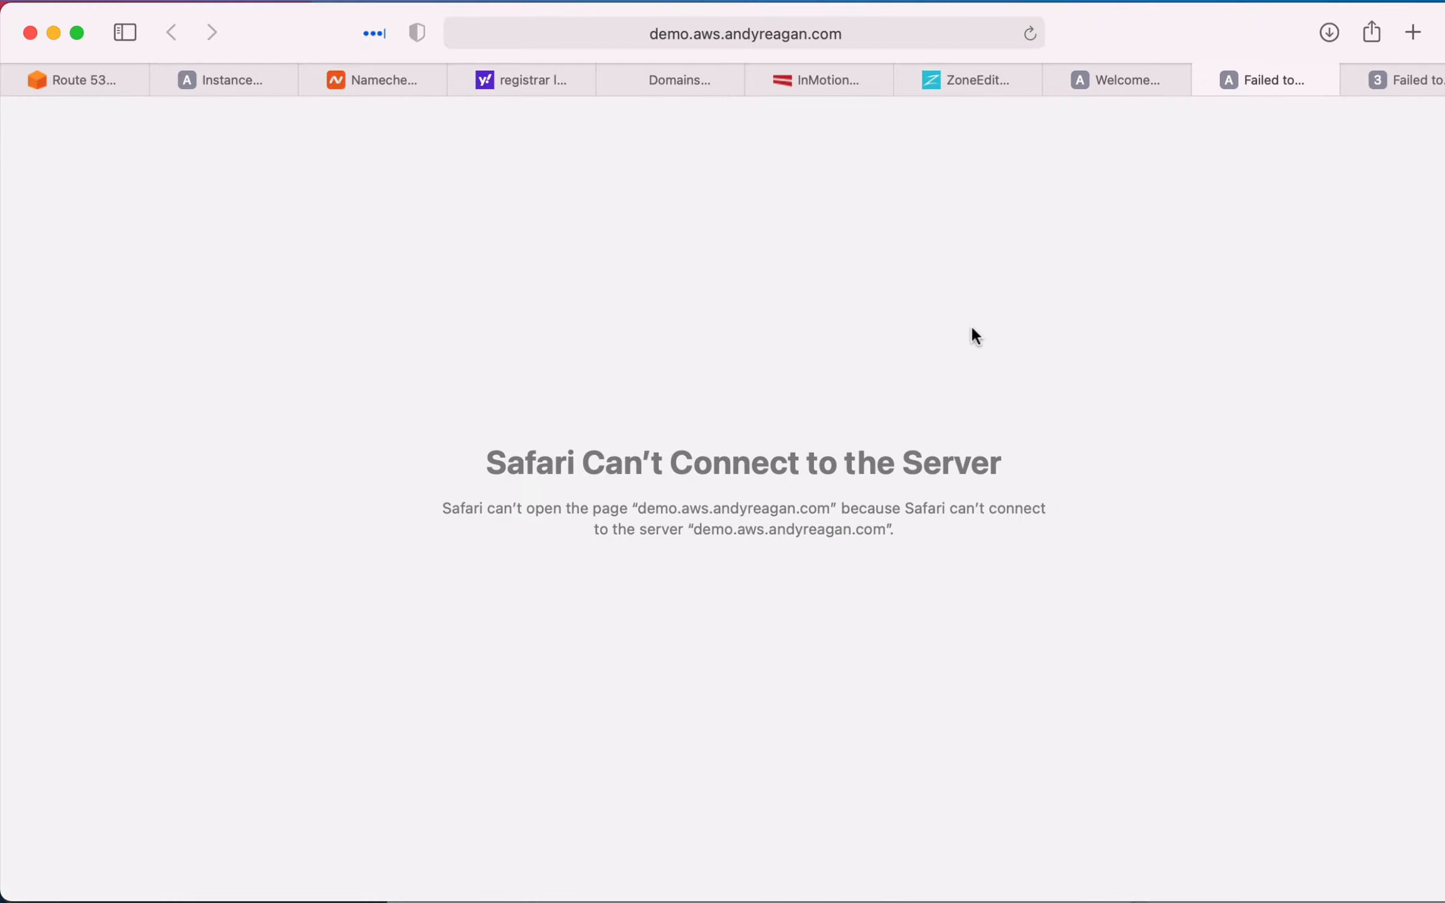
pyautogui.click(1405, 80)
pyautogui.press('super+r')
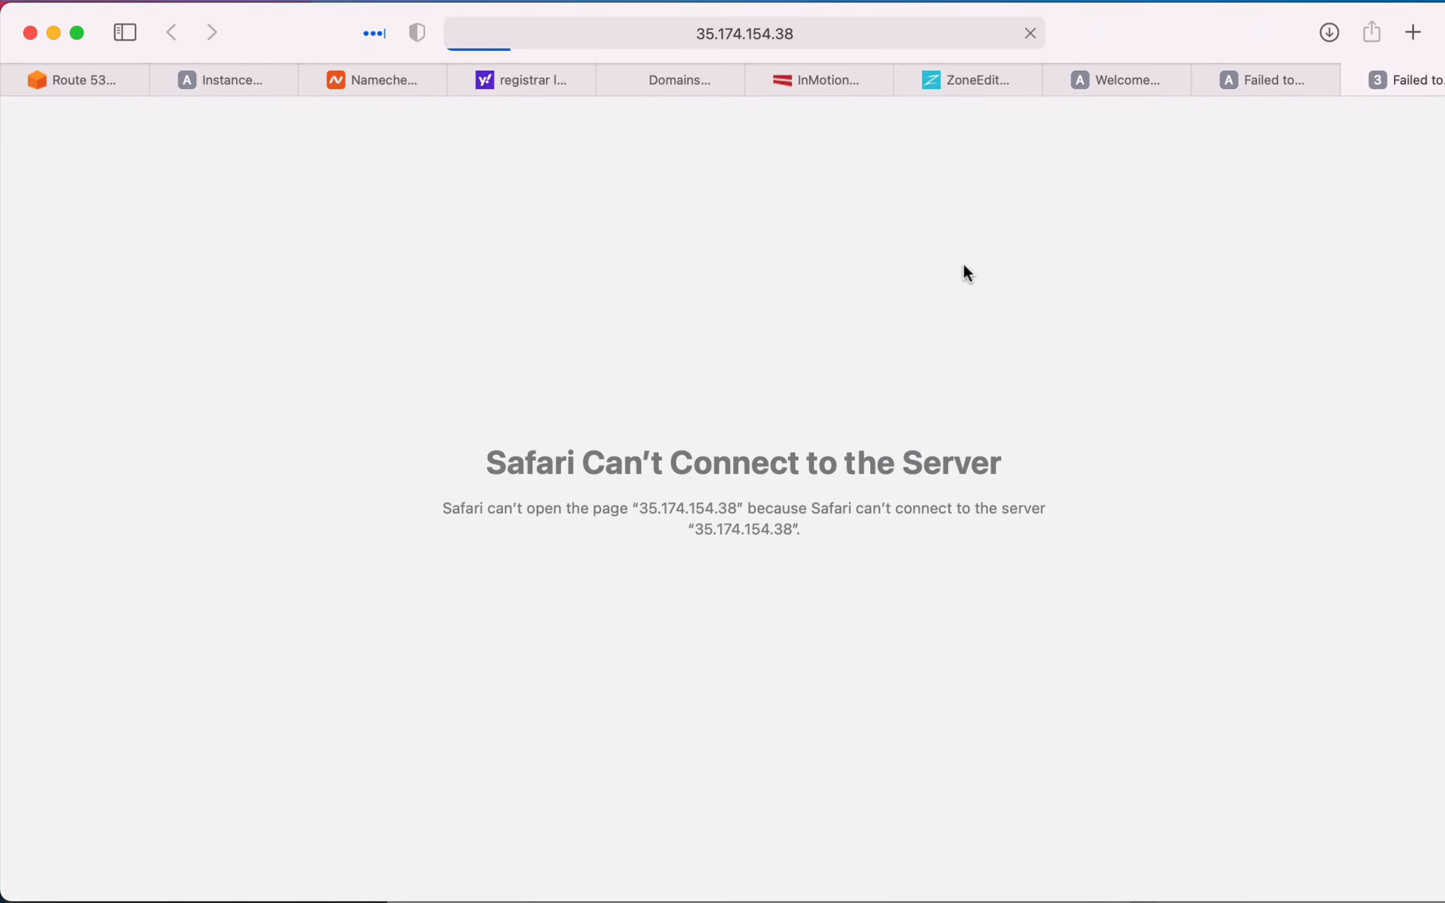
# - Reload the page of the demo host under the aws subdomain and examine the text it serves
pyautogui.click(1232, 76)
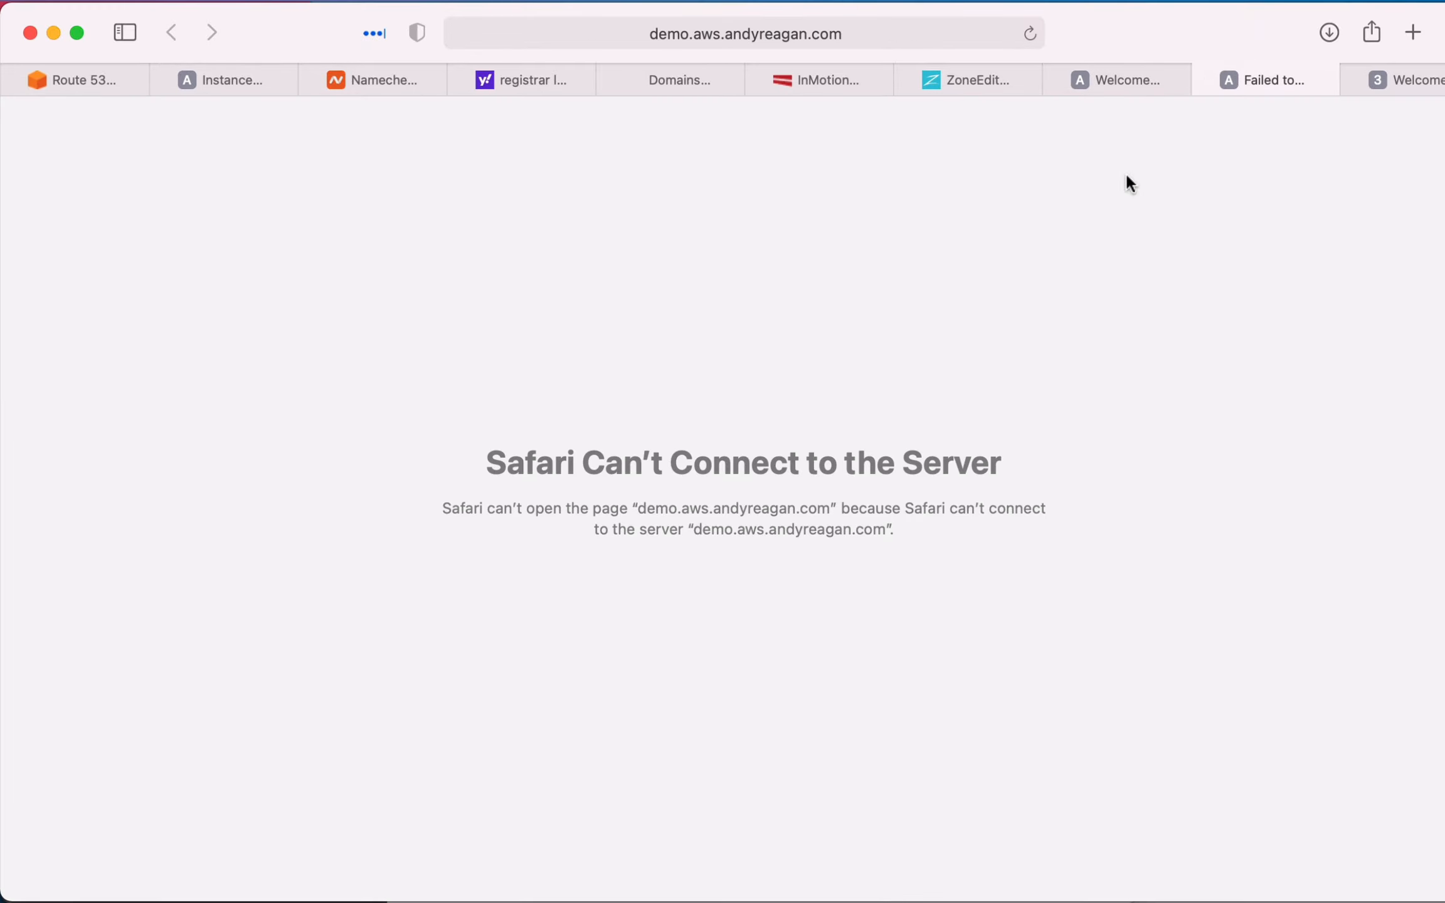
pyautogui.press('super+r')
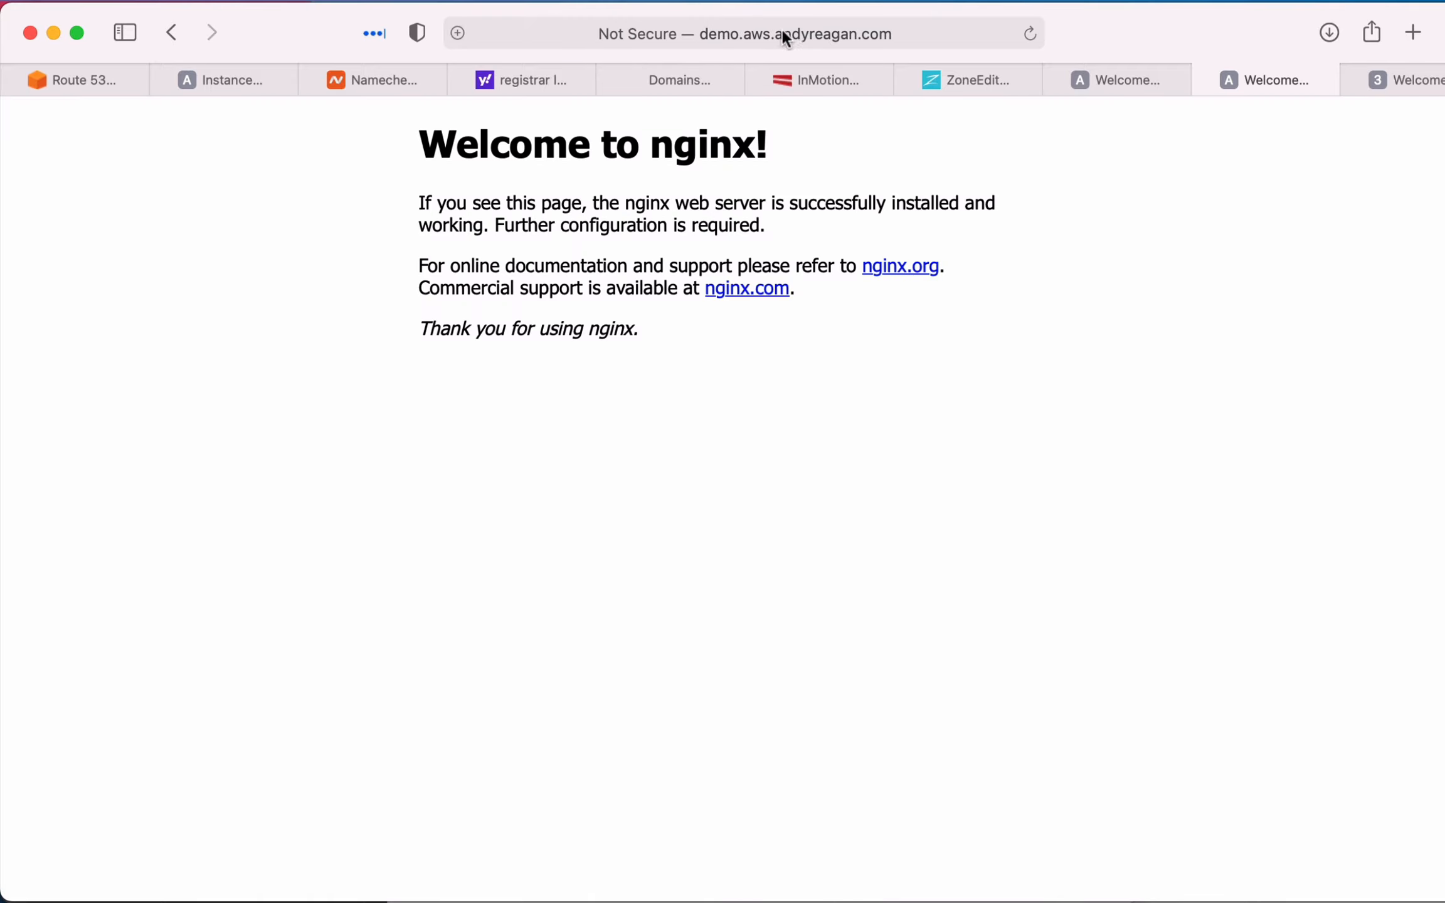
pyautogui.moveTo(534, 154); pyautogui.dragTo(543, 335)
pyautogui.click(543, 335)
pyautogui.moveTo(479, 143); pyautogui.dragTo(590, 332)
pyautogui.click(598, 336)
# - Switch back to the Terminal window holding the SSH session and bring up a fresh prompt
pyautogui.press('super+Tab')
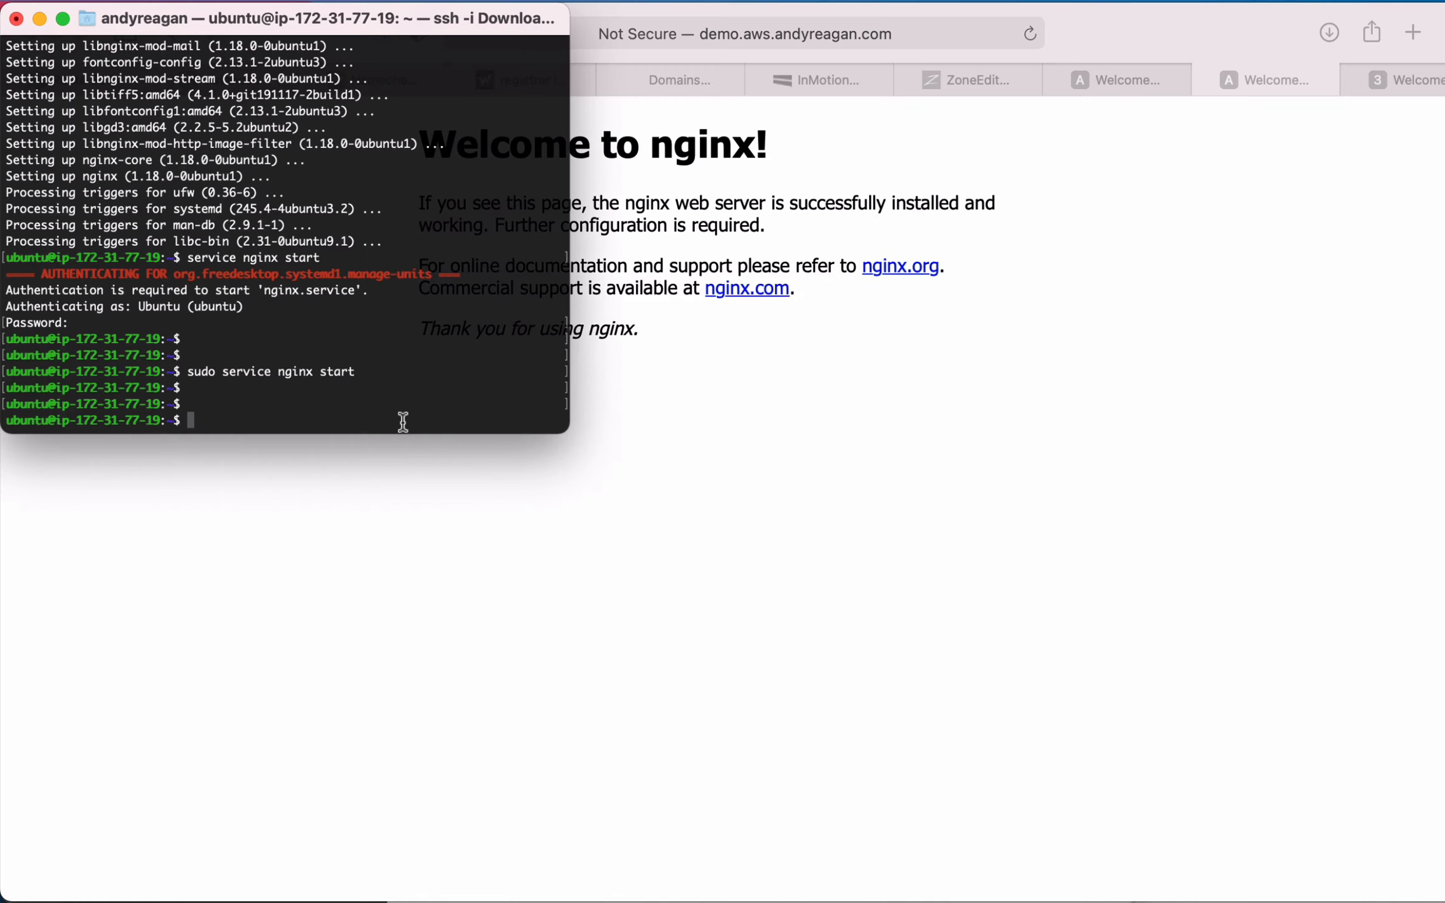
pyautogui.press('Return')
pyautogui.press('Return')
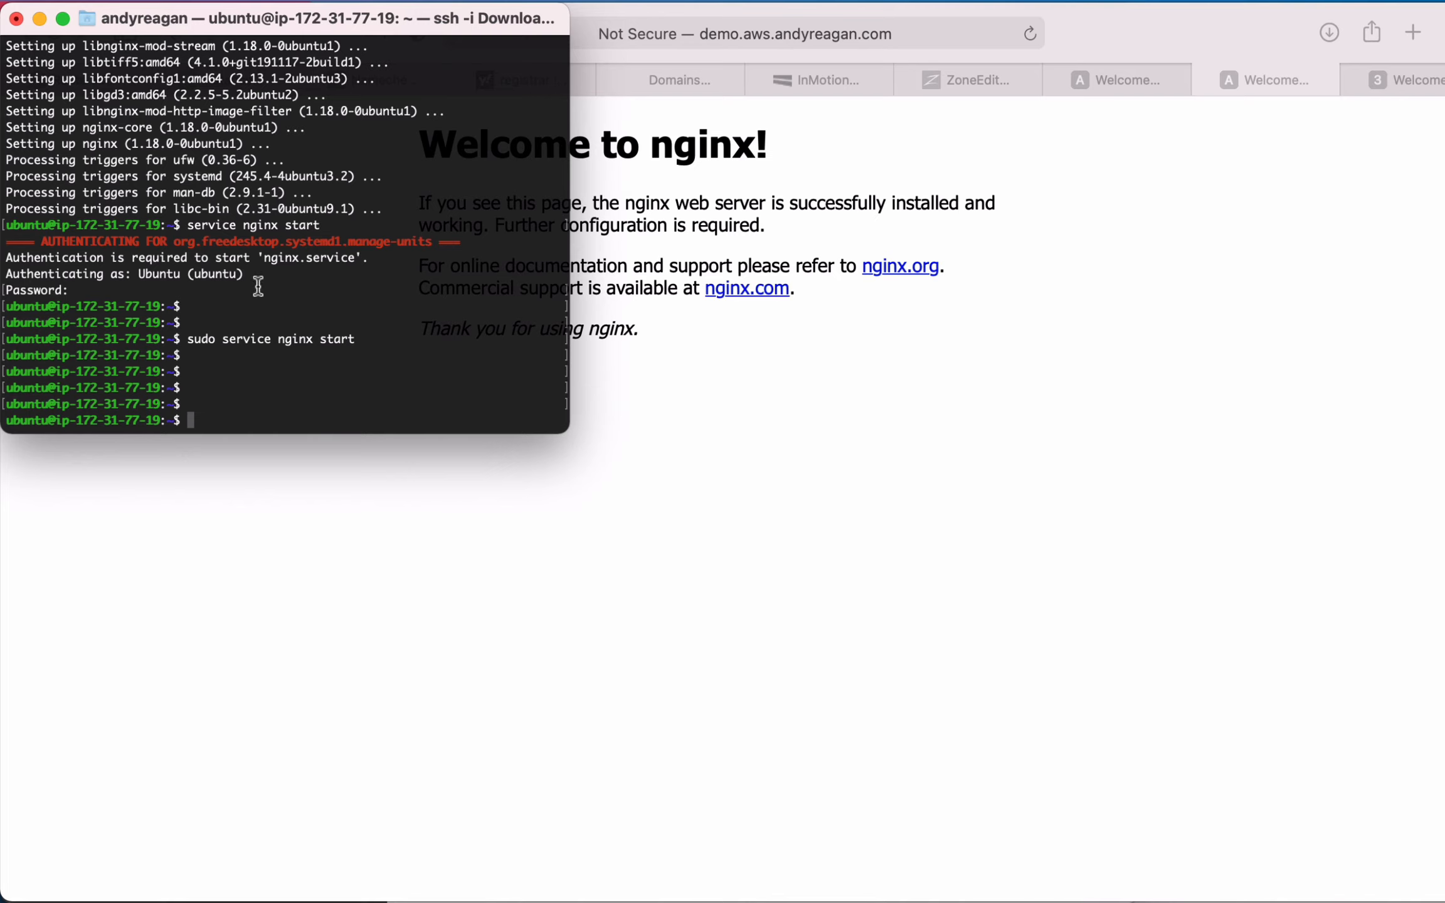